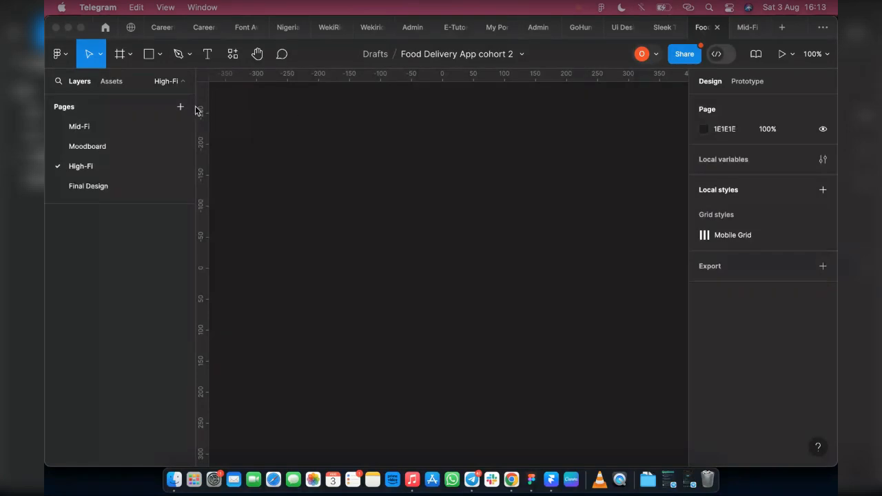
Draw a frame about 1523 × 885 on the empty High-Fi page canvas.
left_click(118, 59)
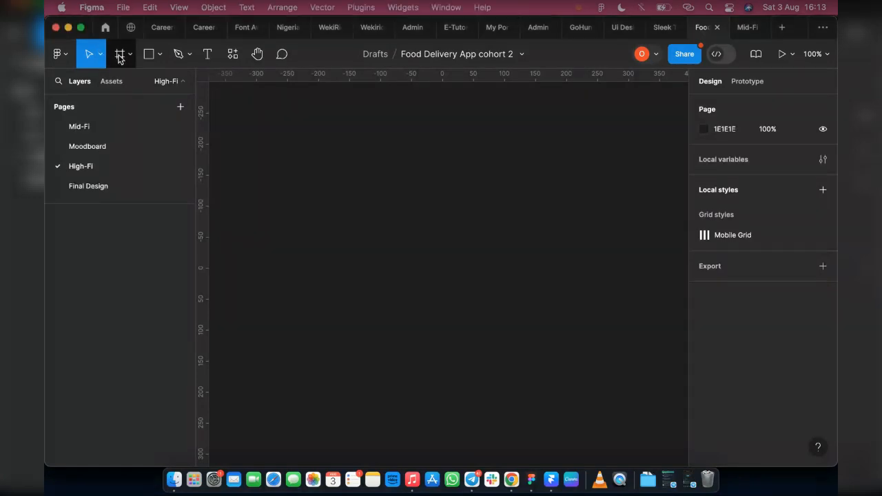
left_click(117, 58)
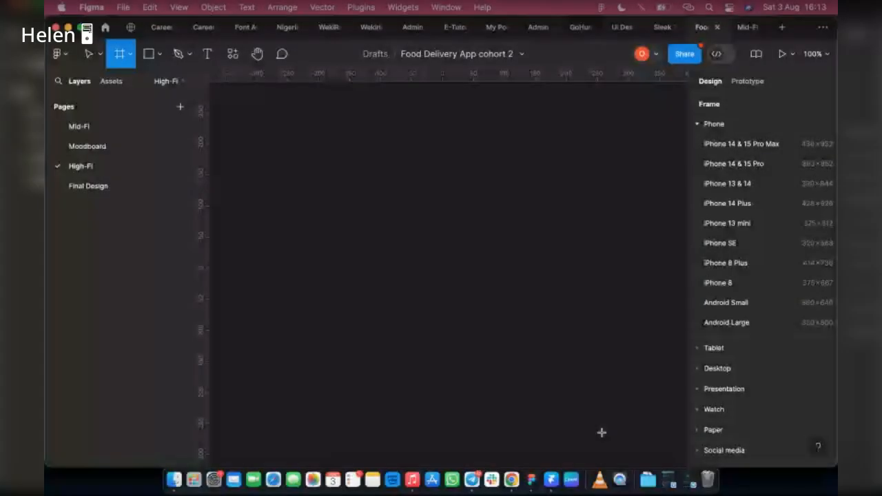
left_click_drag(235, 104, 705, 280)
scroll(509, 225, "down", 3)
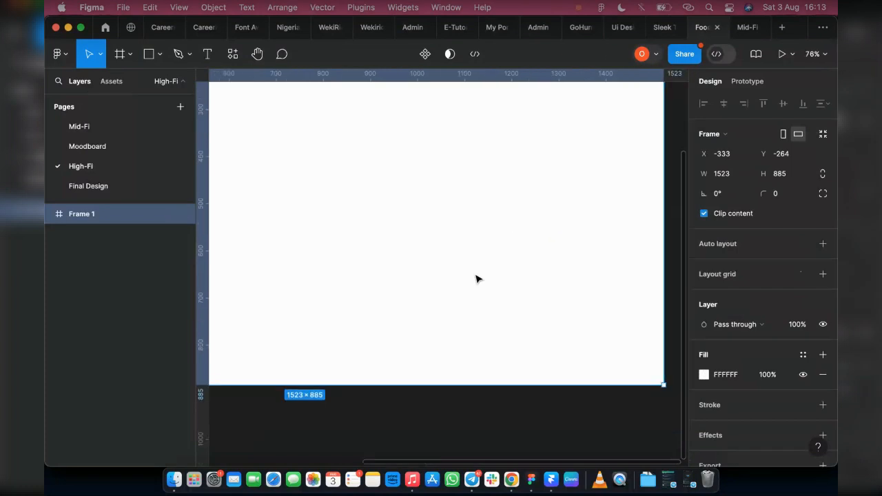
scroll(476, 279, "up", 2)
scroll(582, 284, "down", 3)
scroll(402, 271, "left", 2)
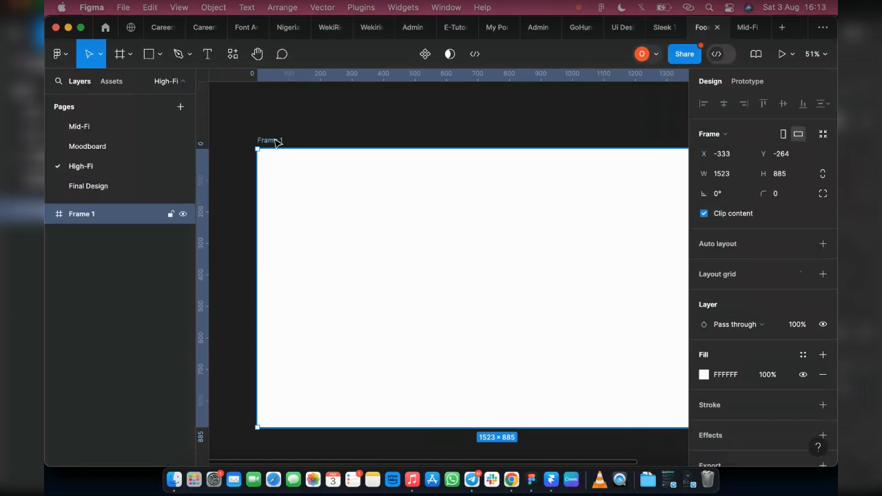
Rename the new frame to Style Guide.
double_click(273, 140)
type("S")
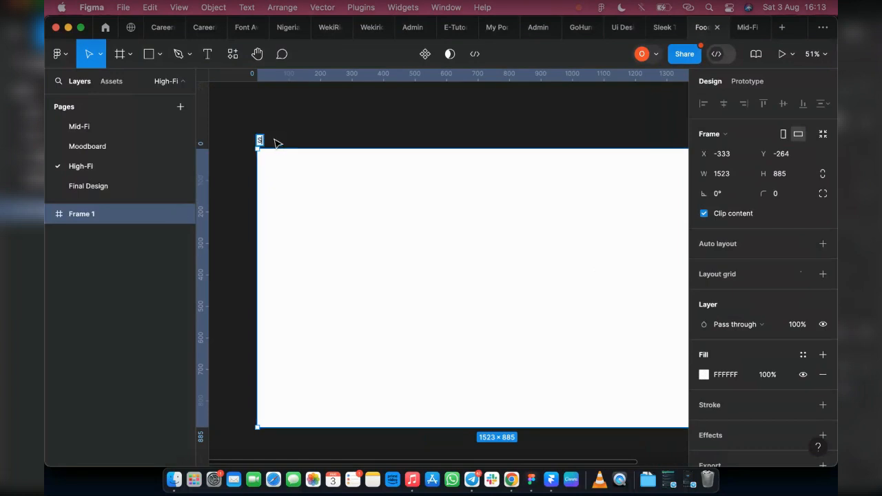
type("tyle Guide")
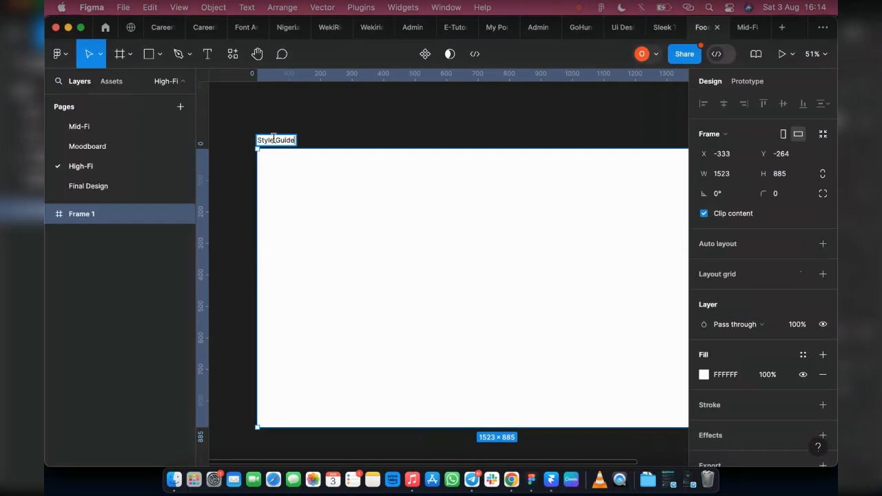
left_click(321, 138)
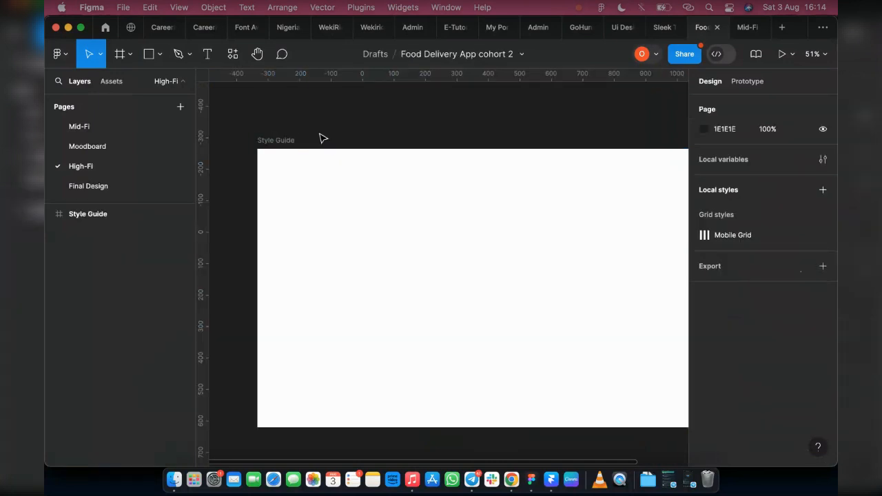
Extend the Style Guide frame downward to a height of about 5651.
left_click(277, 141)
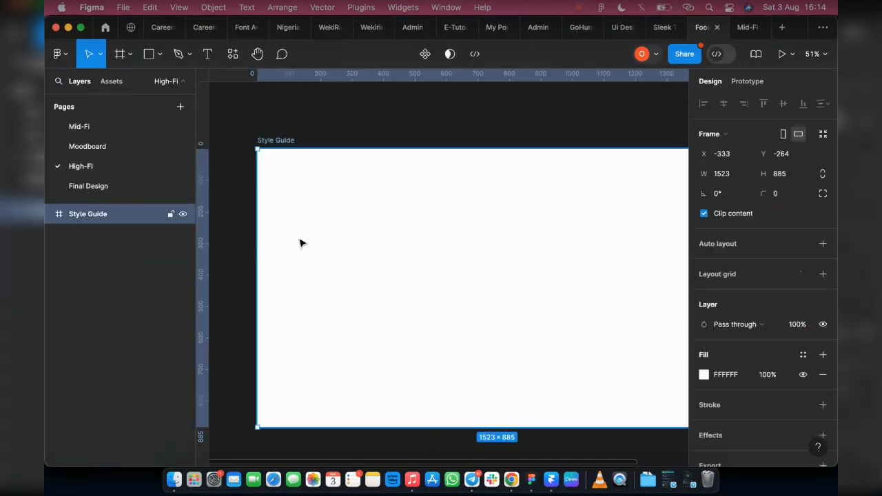
key("shift+1")
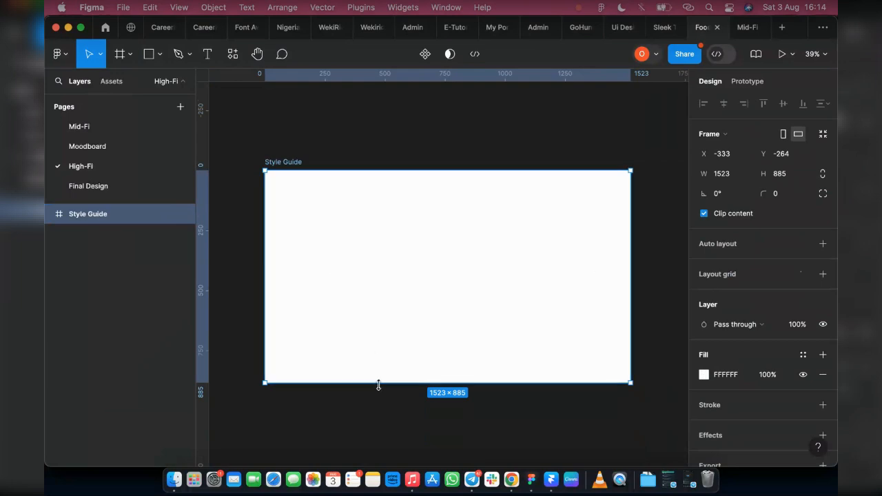
scroll(382, 372, "down", 5)
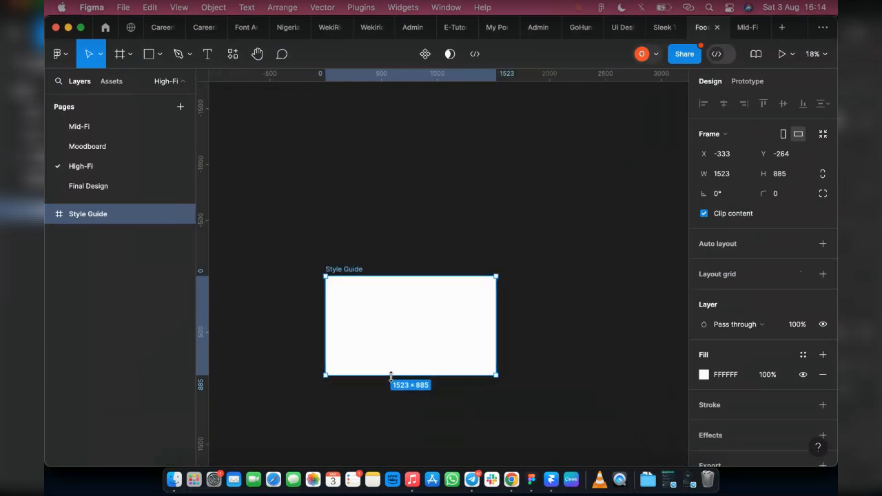
mouse_move(398, 447)
left_mouse_down()
mouse_move(413, 427)
mouse_move(411, 468)
mouse_move(409, 445)
left_mouse_up()
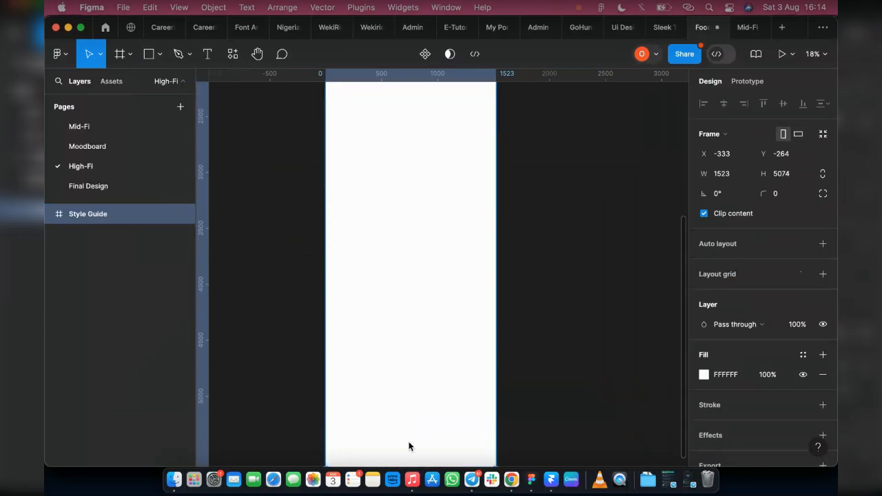
scroll(537, 254, "up", 5)
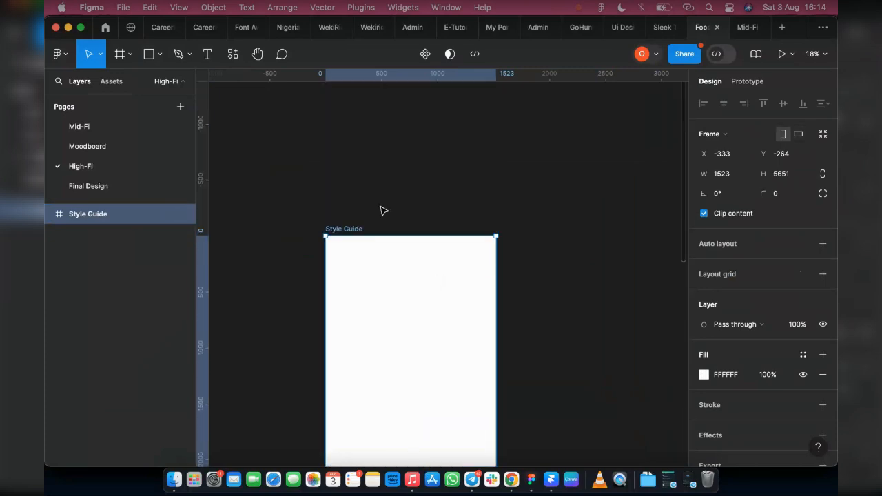
scroll(378, 303, "up", 3)
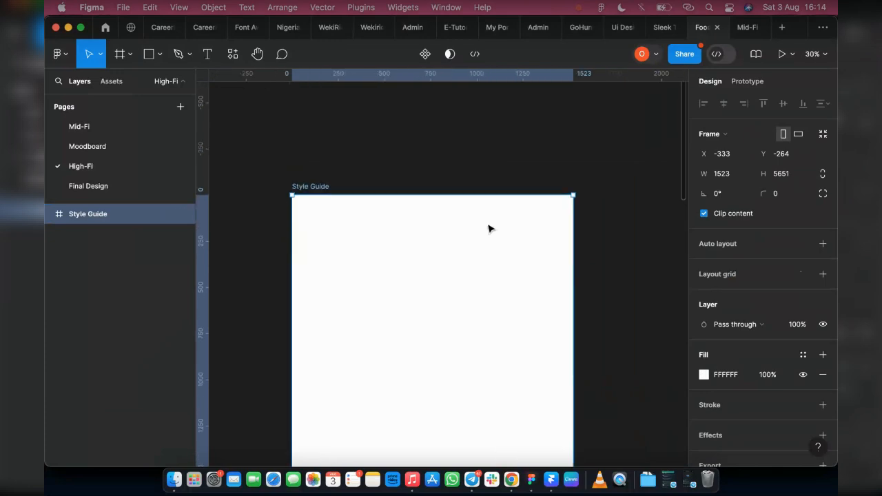
Add a text layer reading Style Guide near the frame's top-left corner and set its size to 80.
left_click(207, 55)
scroll(423, 232, "up", 2)
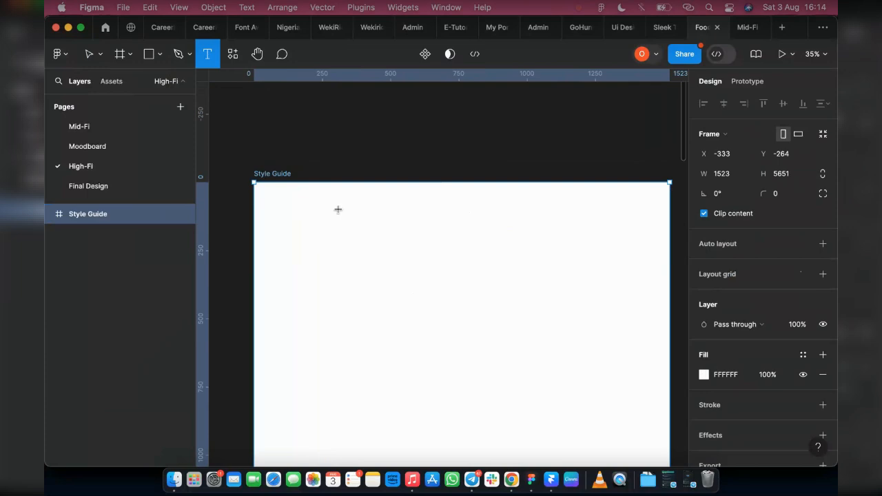
left_click(288, 206)
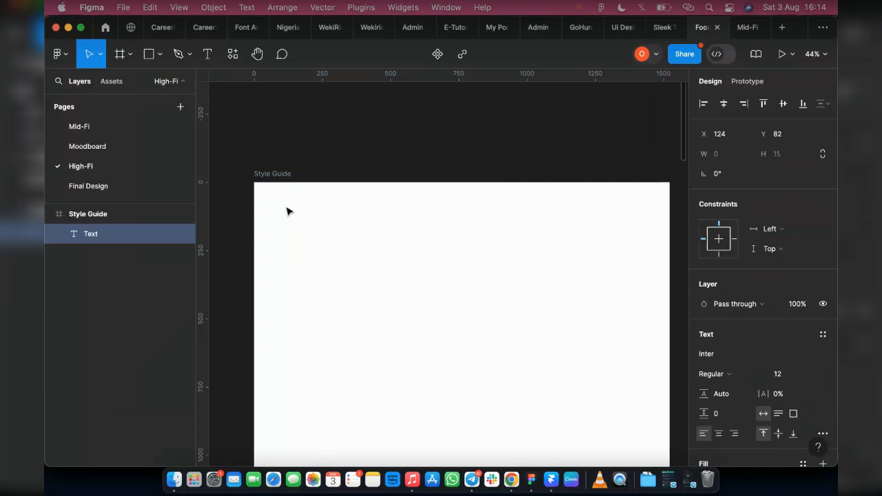
type("Style")
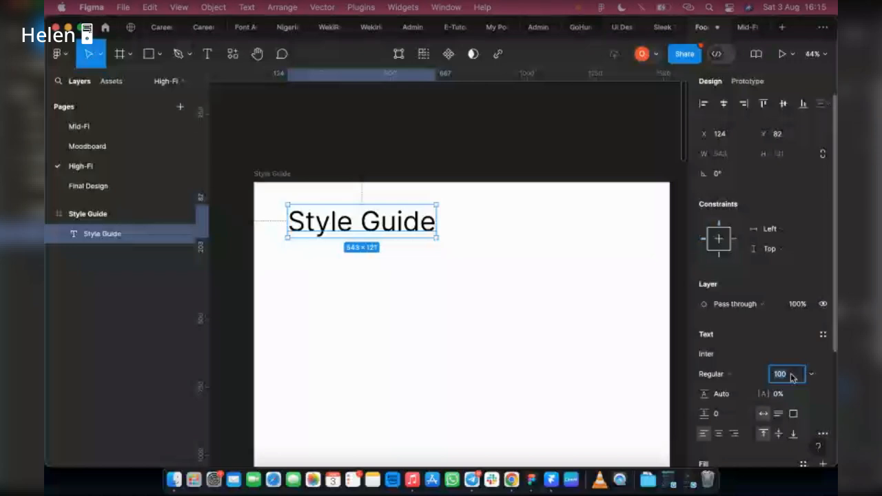
type("80")
key("Return")
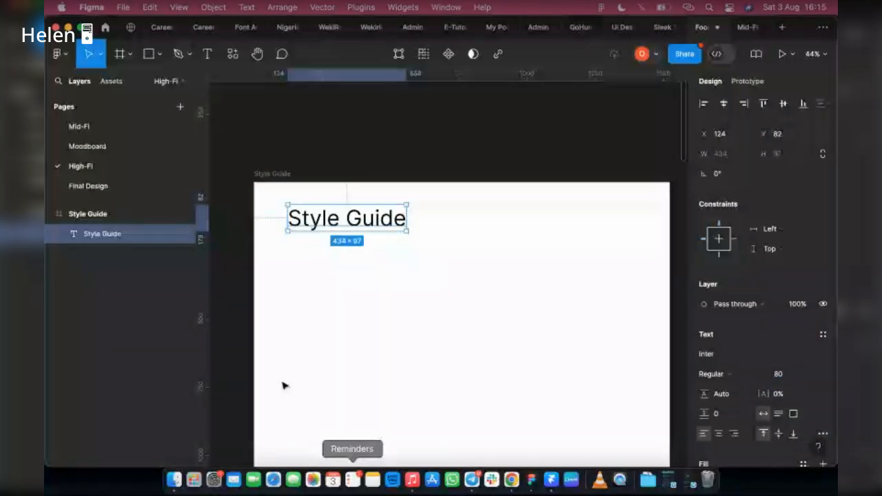
Set the heading's weight to Semi Bold and change its font to Urbanist.
left_click(727, 376)
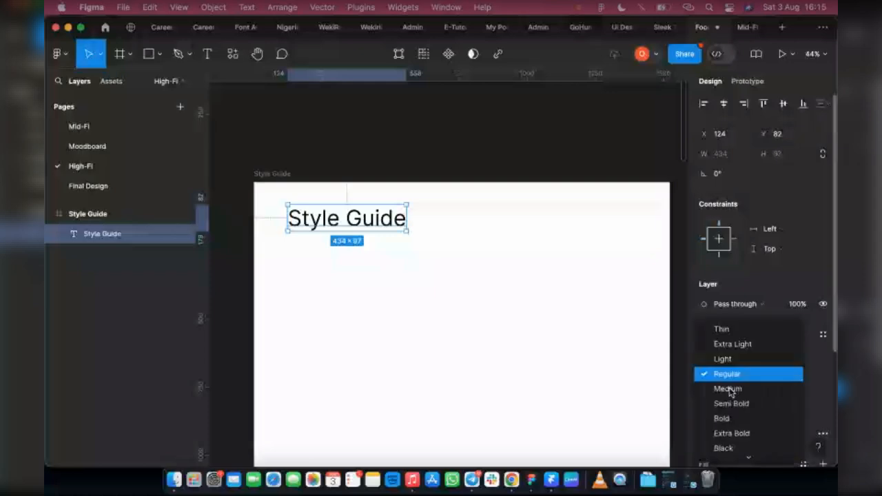
left_click(731, 403)
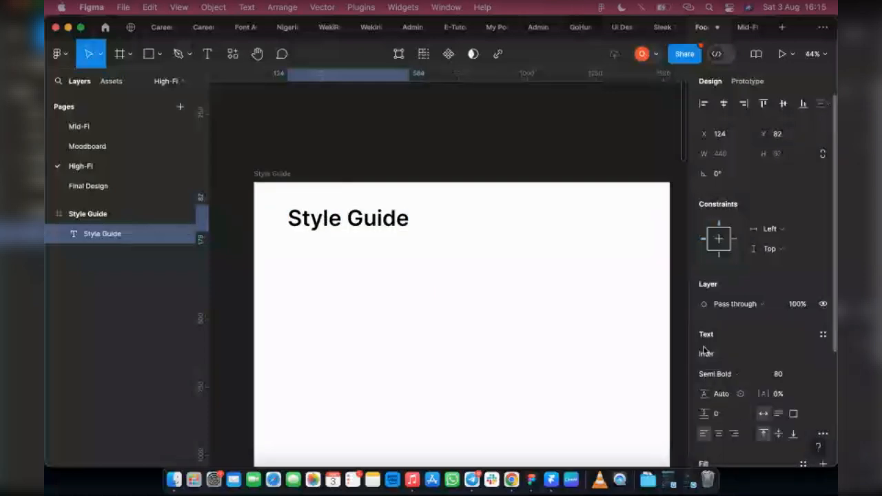
left_click(710, 355)
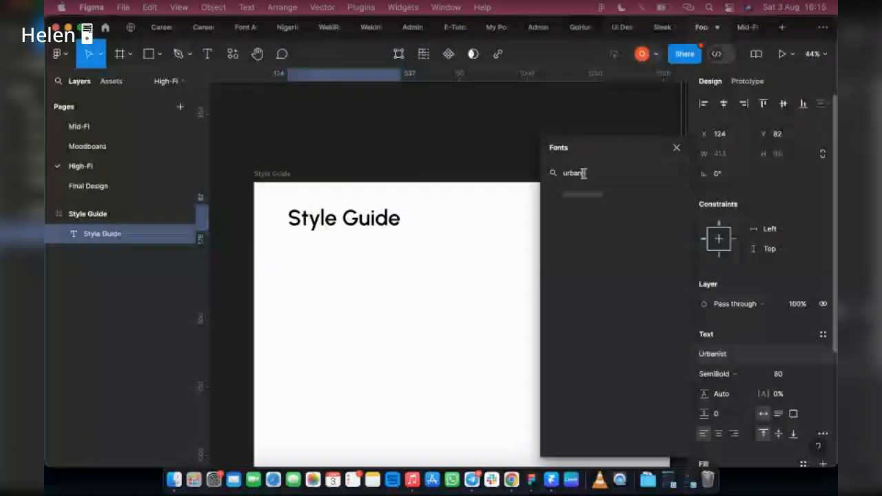
key("Escape")
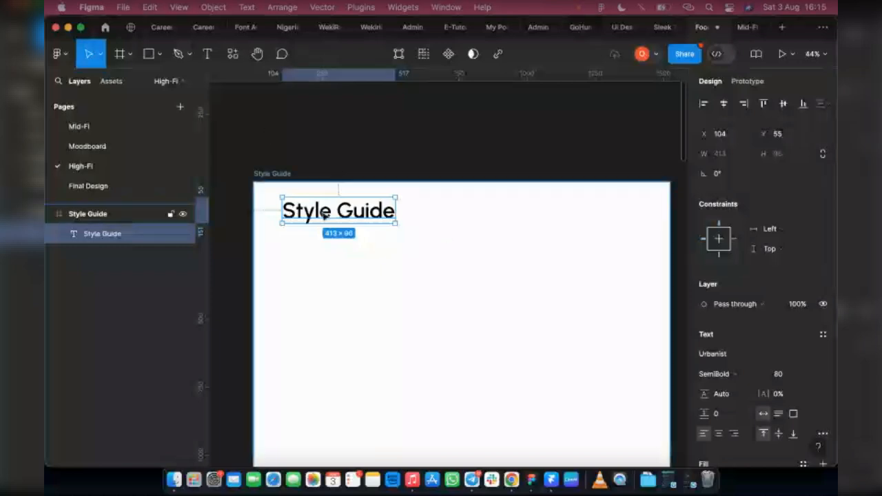
Wrap the heading in an auto layout frame stretched across the full frame width, about 169 tall.
right_click(373, 290)
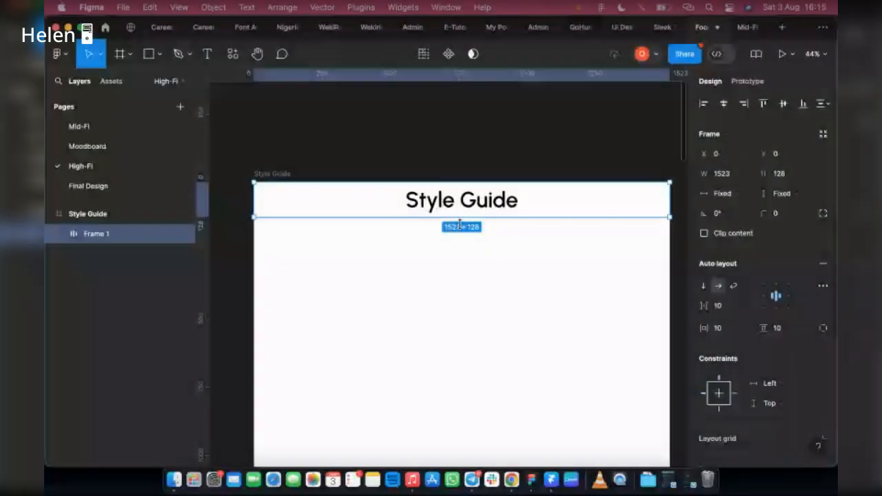
left_click_drag(459, 222, 458, 233)
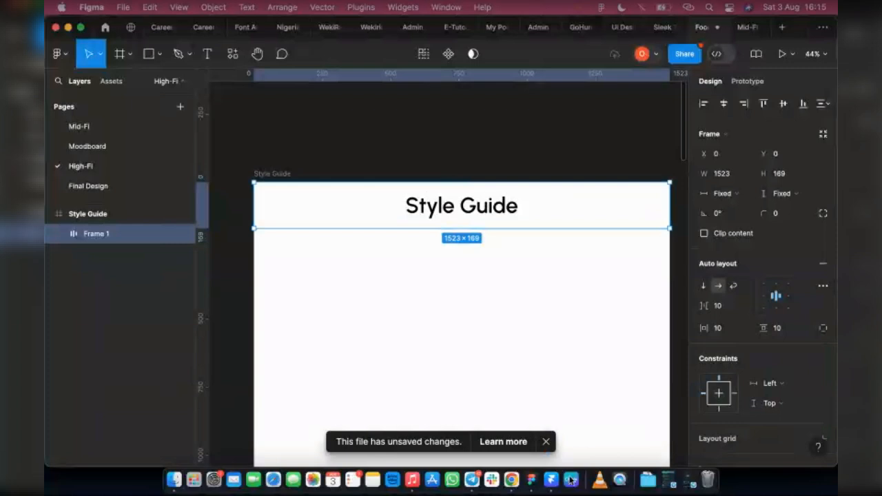
left_click(545, 441)
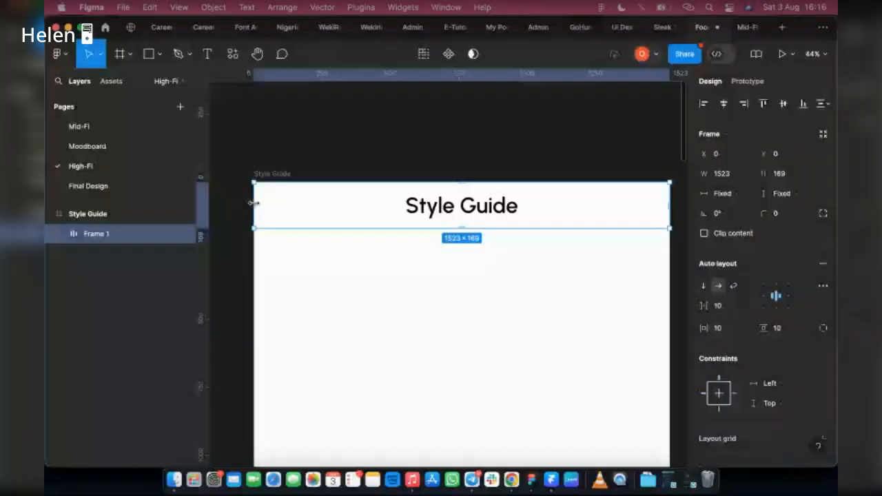
Align the heading to the left-centre of the auto layout and set its horizontal padding to 75.
left_click(762, 298)
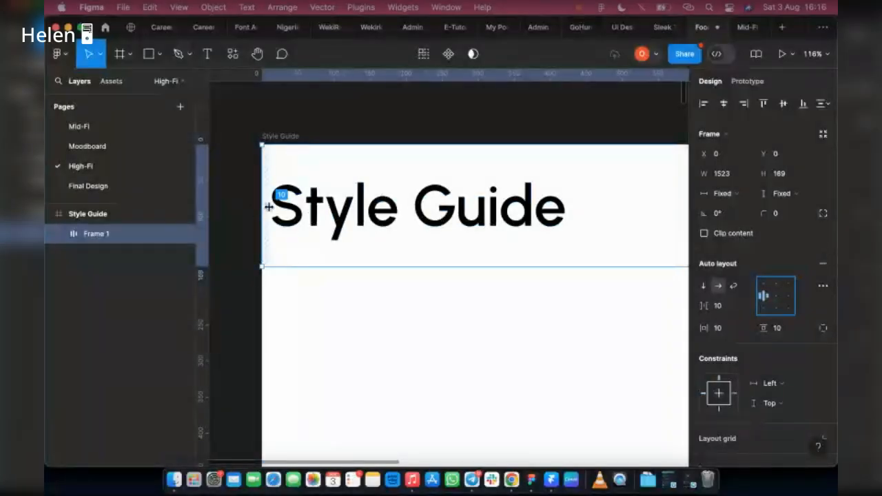
left_click_drag(269, 206, 315, 211)
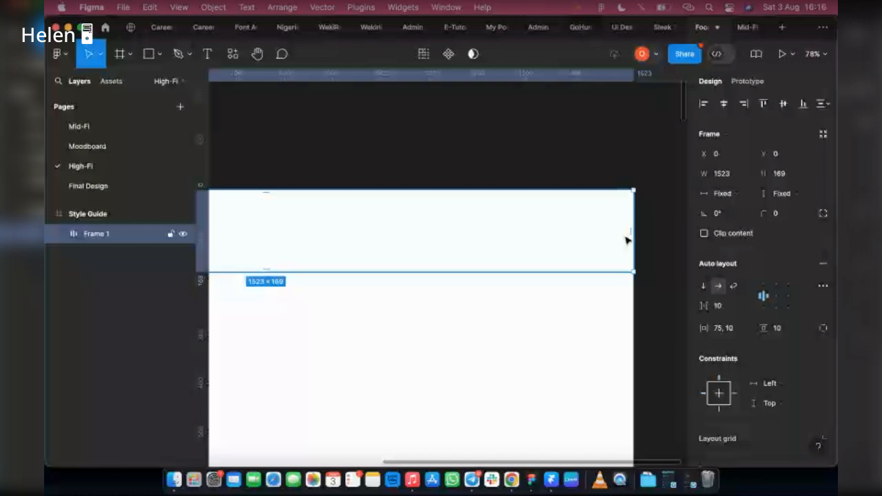
scroll(498, 297, "left", 5)
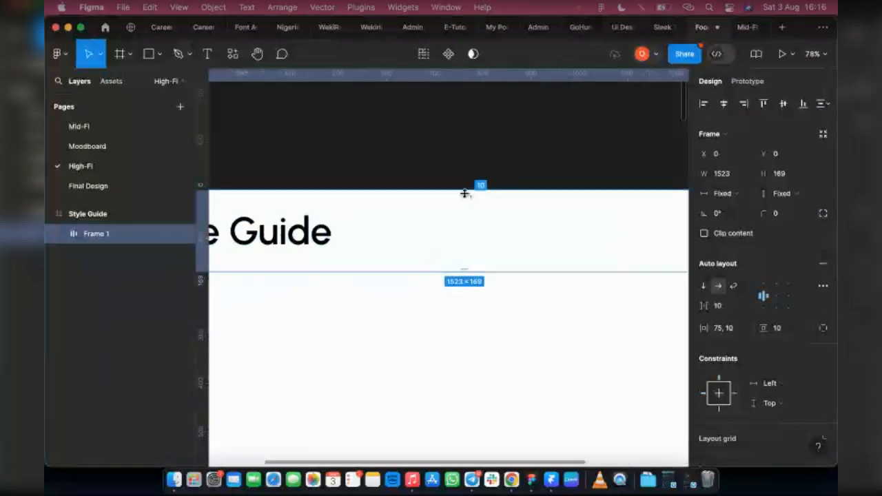
scroll(369, 254, "left", 3)
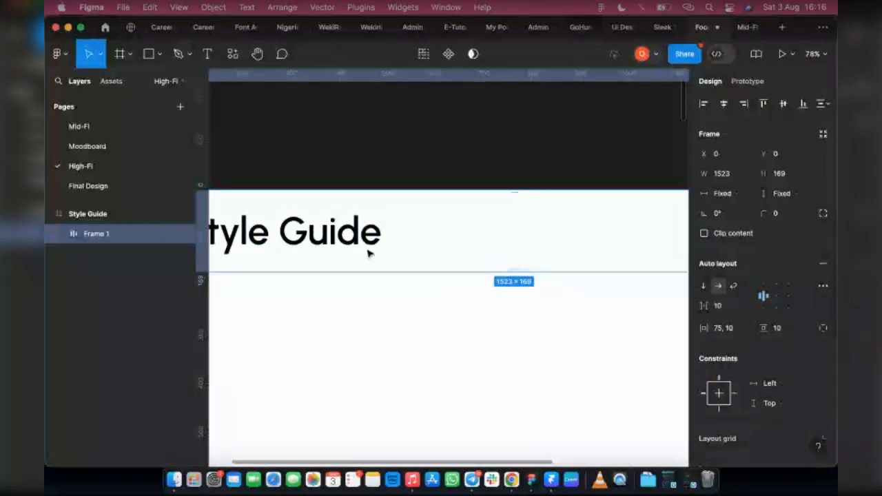
scroll(368, 253, "left", 4)
scroll(323, 234, "left", 4)
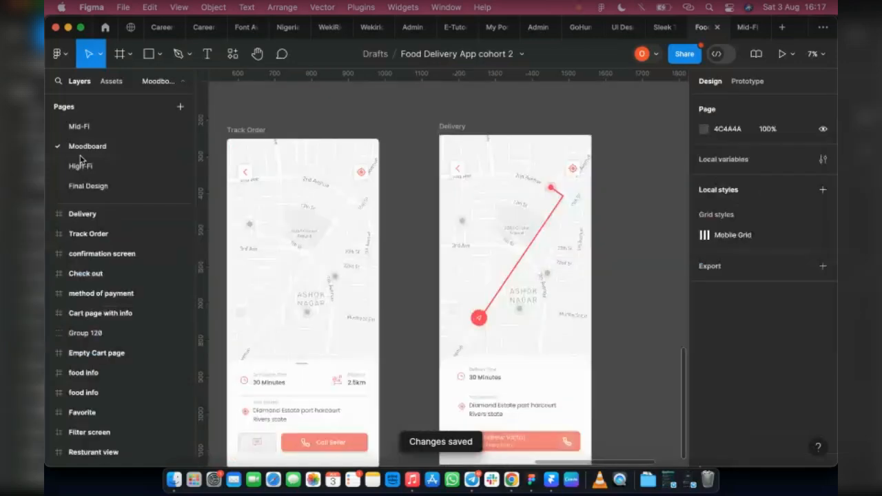
Copy the call button colour from the Moodboard page and apply it as the header bar's fill, F27E77.
left_click(544, 449)
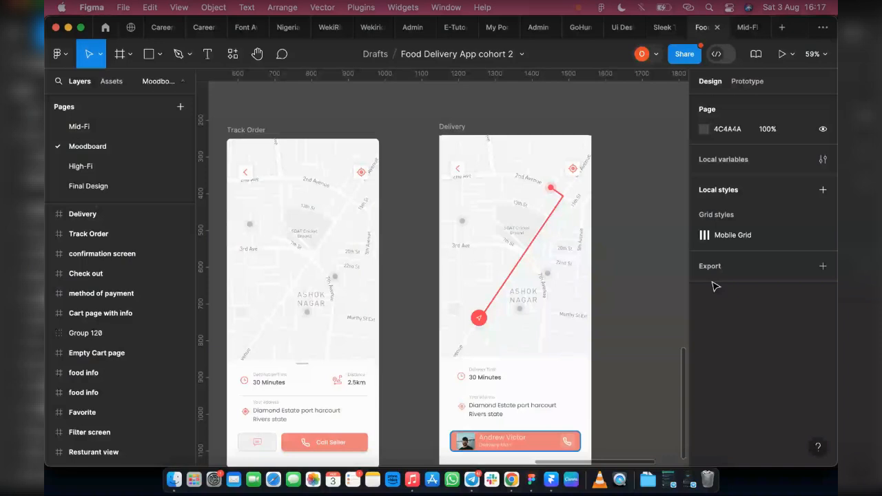
left_click(729, 356)
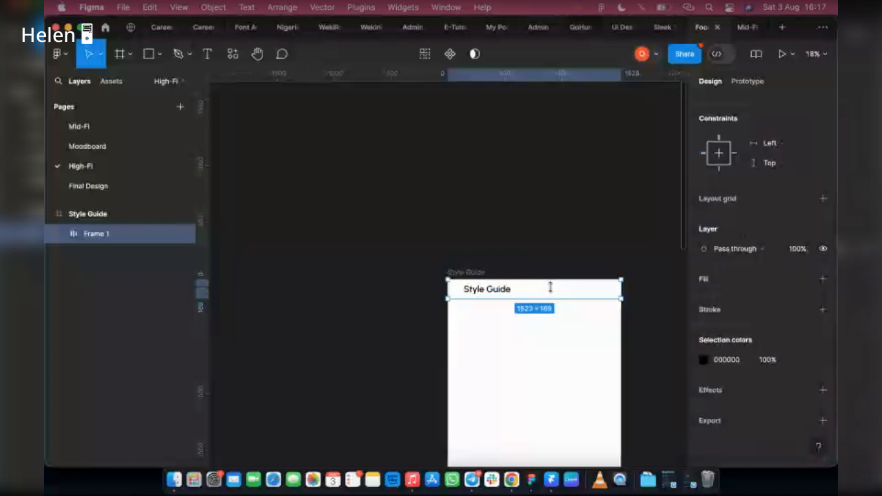
scroll(544, 286, "up", 3)
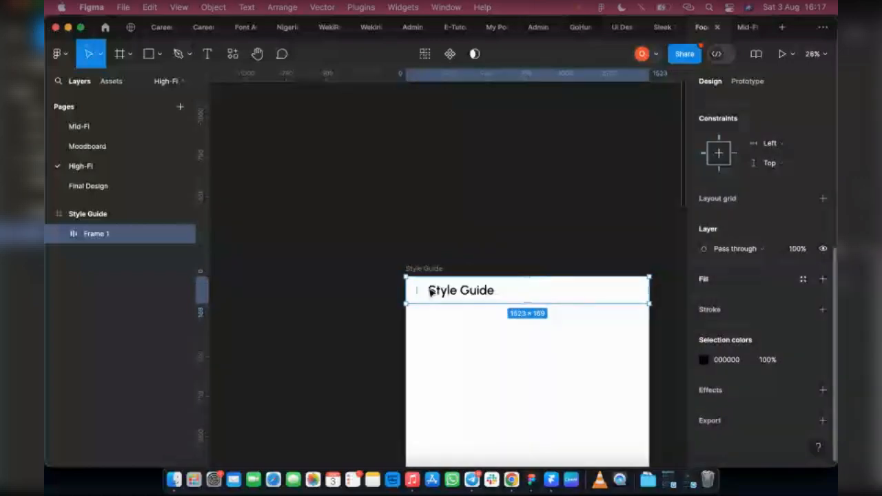
left_click(823, 280)
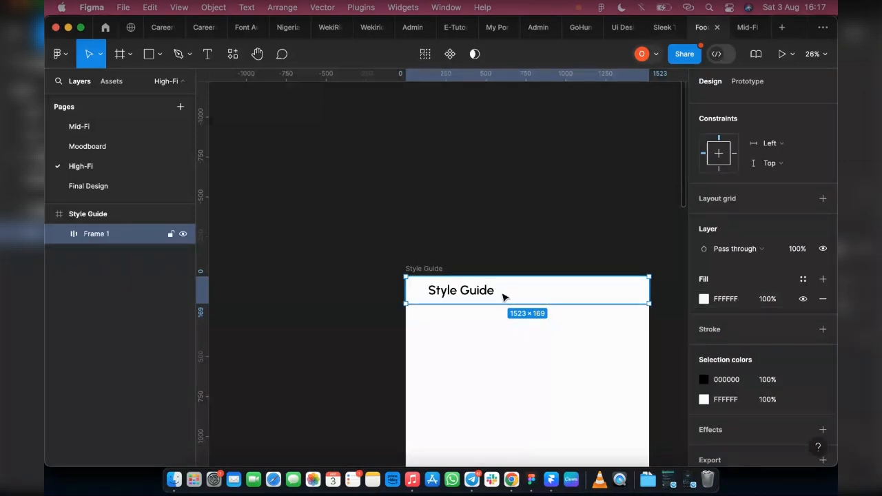
key("super+v")
key("Return")
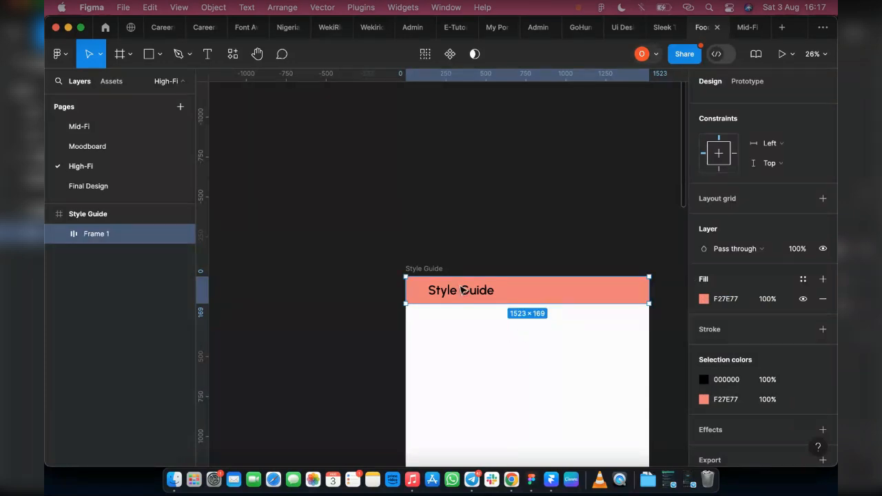
scroll(460, 289, "up", 5)
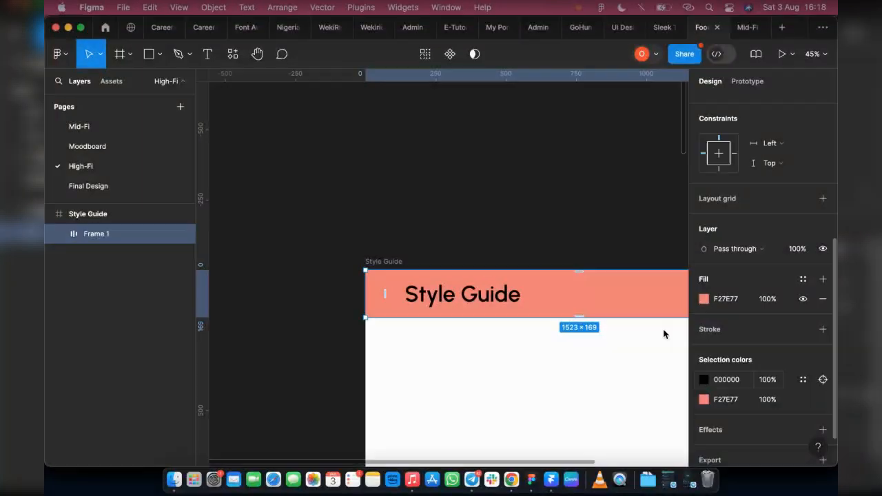
Change the heading text colour to white, FFFFFF.
left_click(703, 380)
left_click_drag(549, 247, 490, 88)
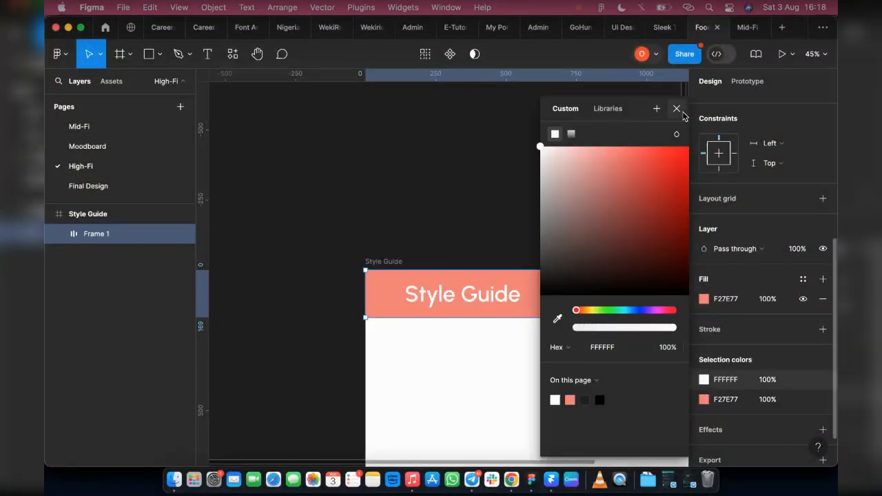
left_click(419, 246)
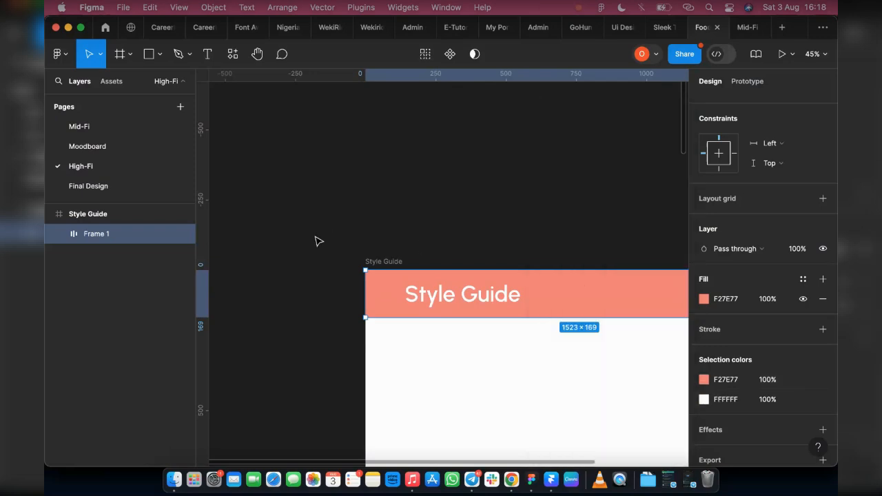
left_click(361, 253)
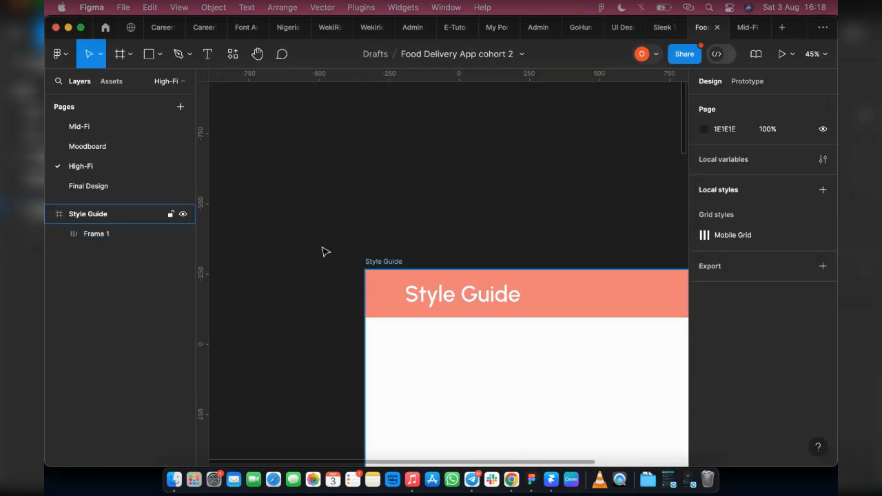
Set the Style Guide heading's font weight to Bold.
key("super+a")
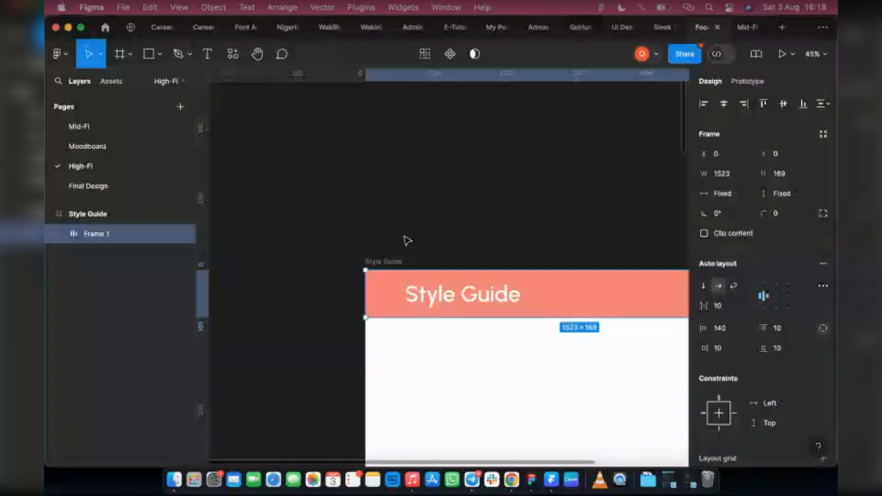
scroll(319, 242, "down", 3)
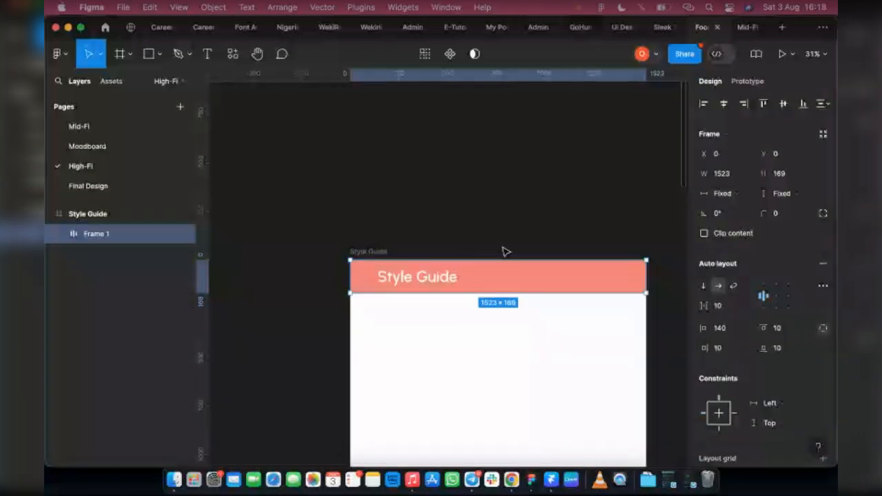
scroll(494, 285, "up", 2)
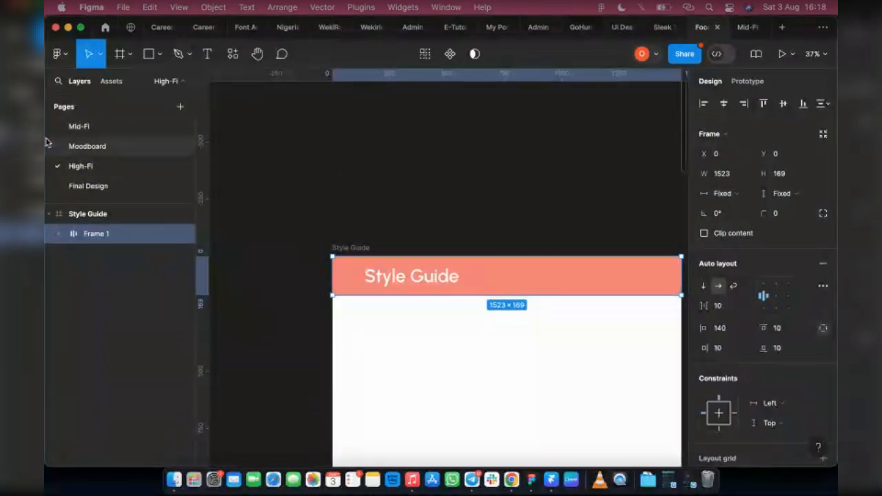
left_click(422, 285)
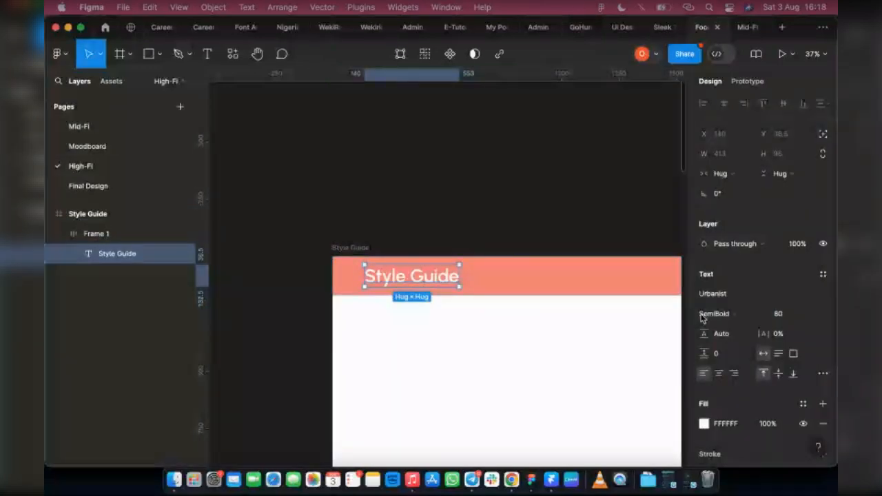
left_click(736, 313)
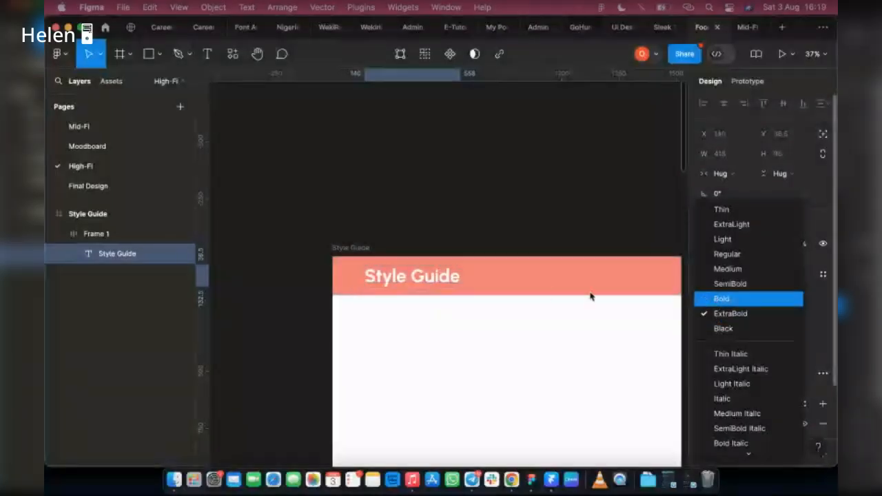
key("Return")
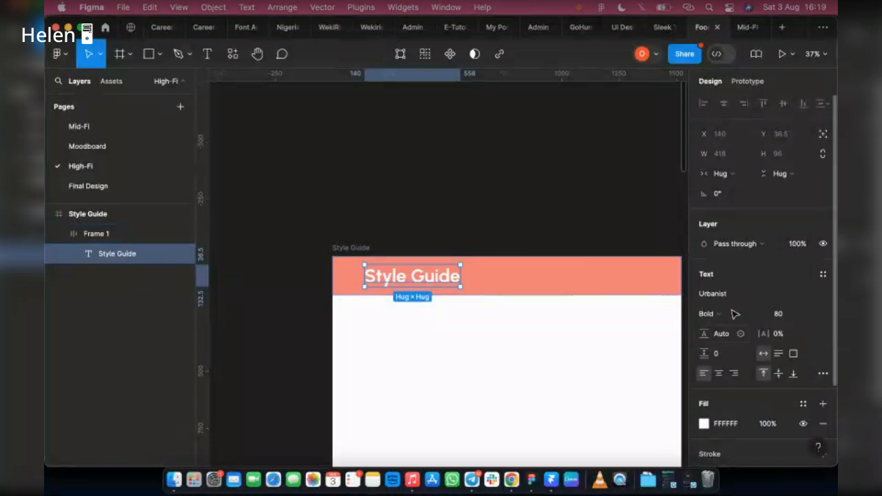
Examine the style guide layout in the WekiRide design file for reference.
left_click(449, 337)
scroll(378, 321, "down", 1)
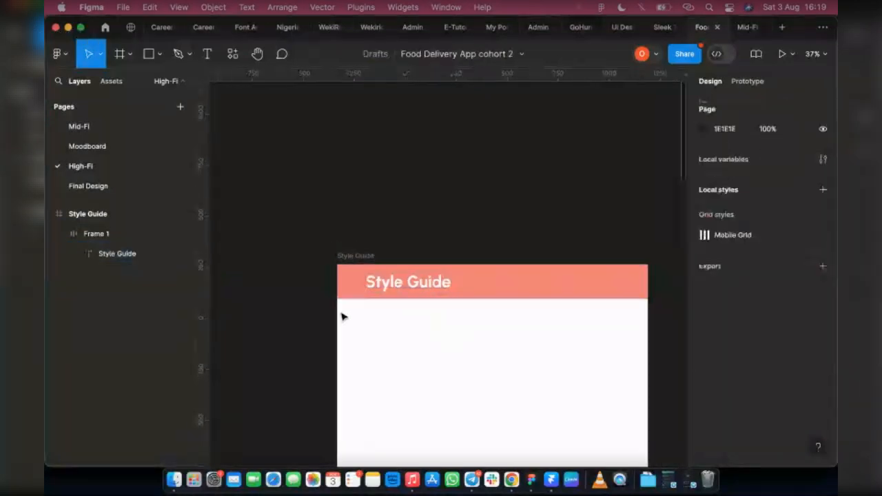
left_click(346, 264)
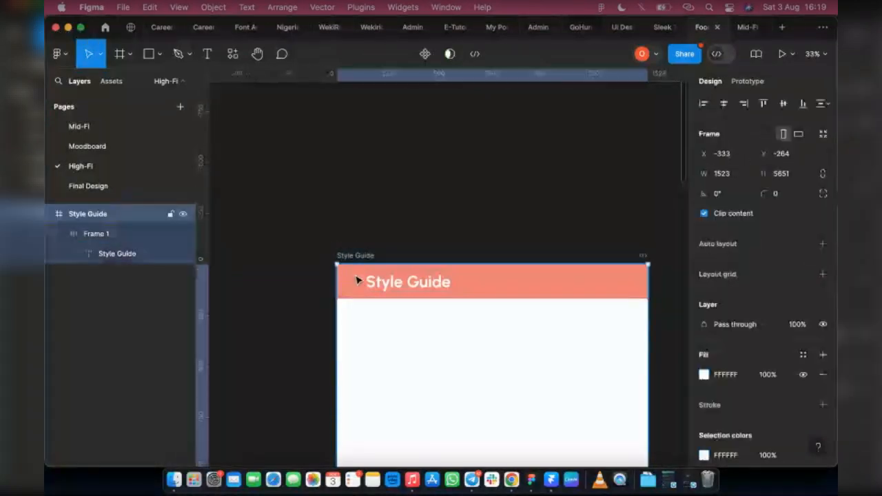
scroll(433, 289, "up", 6)
left_click(433, 291)
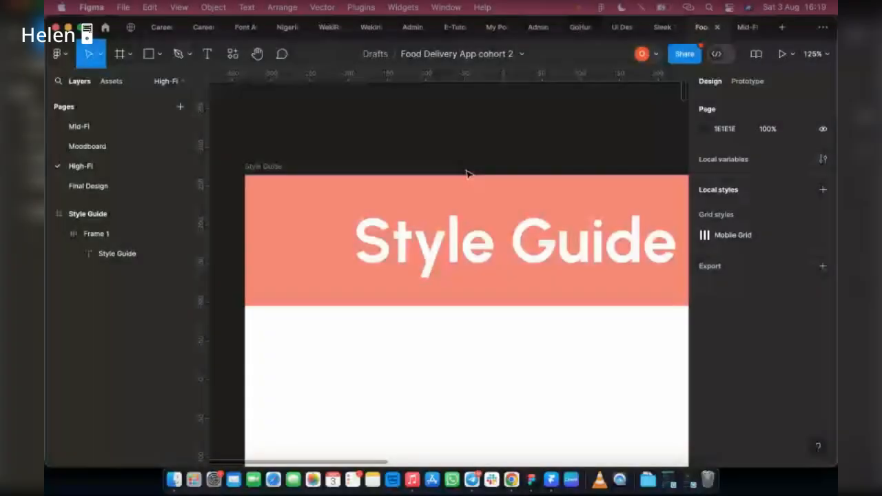
left_click(362, 36)
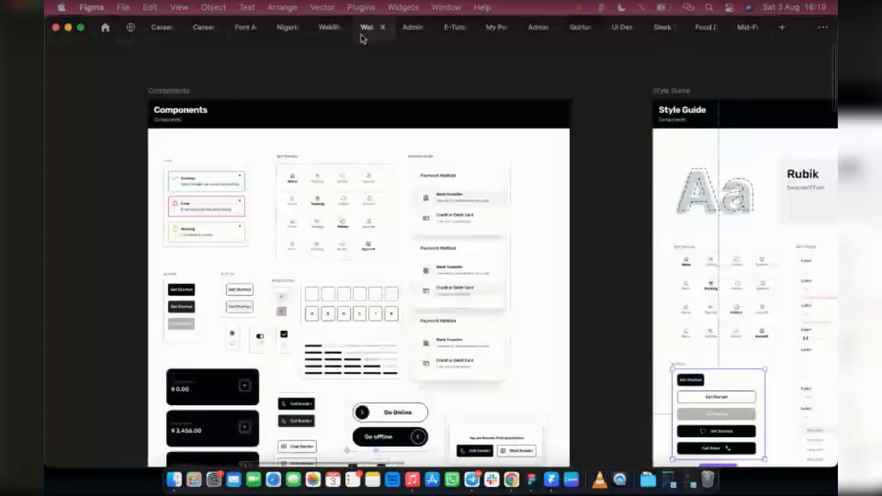
scroll(688, 206, "right", 5)
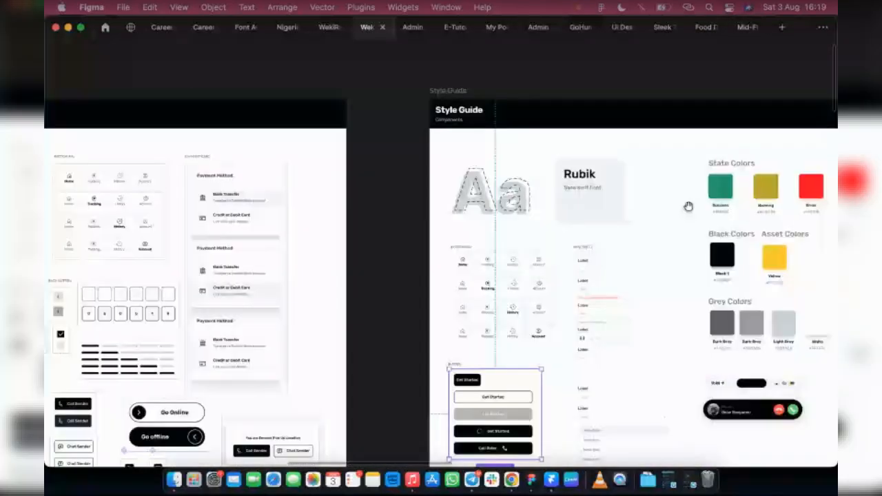
scroll(499, 258, "up", 2)
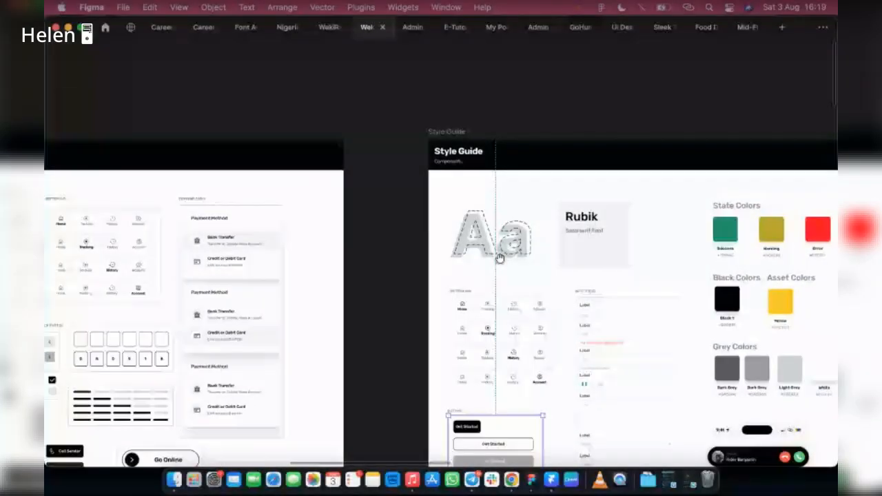
scroll(500, 258, "up", 3)
scroll(495, 191, "up", 3)
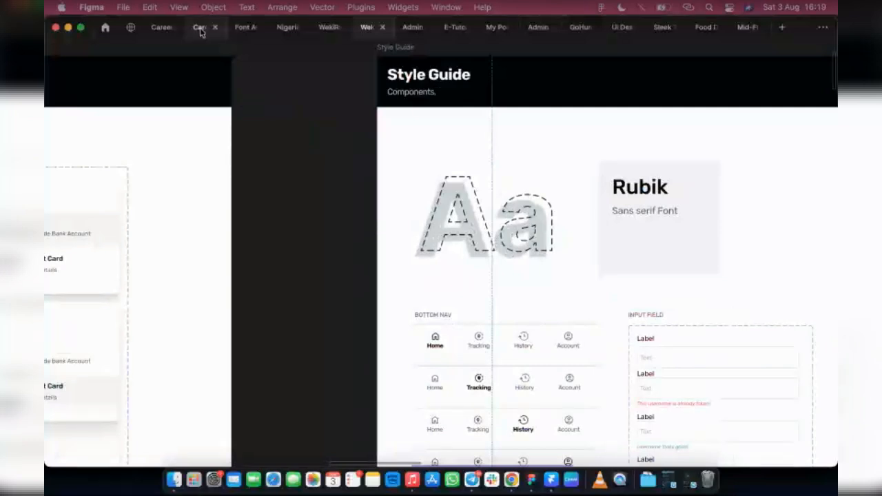
Review the colour palette section of another open design file.
left_click(283, 27)
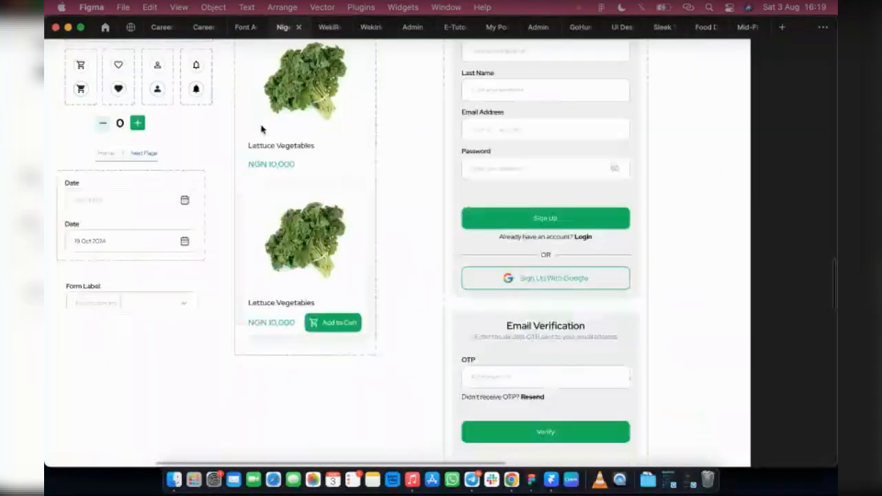
scroll(243, 317, "up", 15)
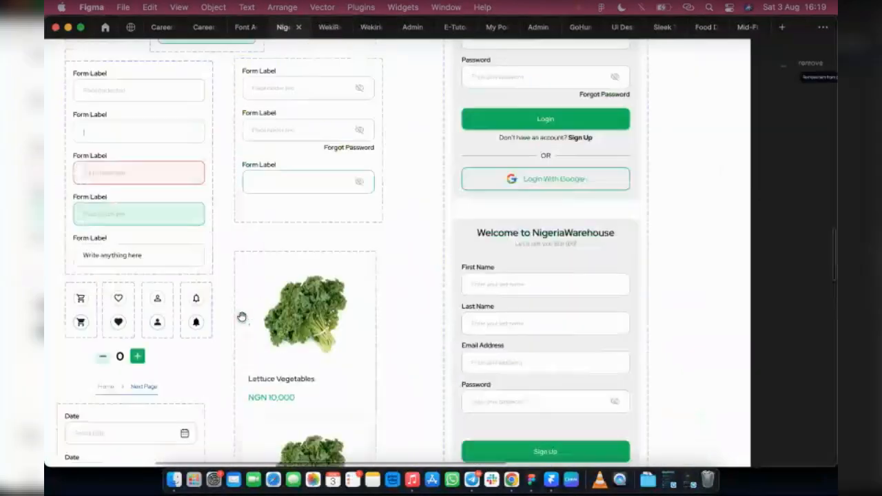
scroll(239, 316, "up", 3)
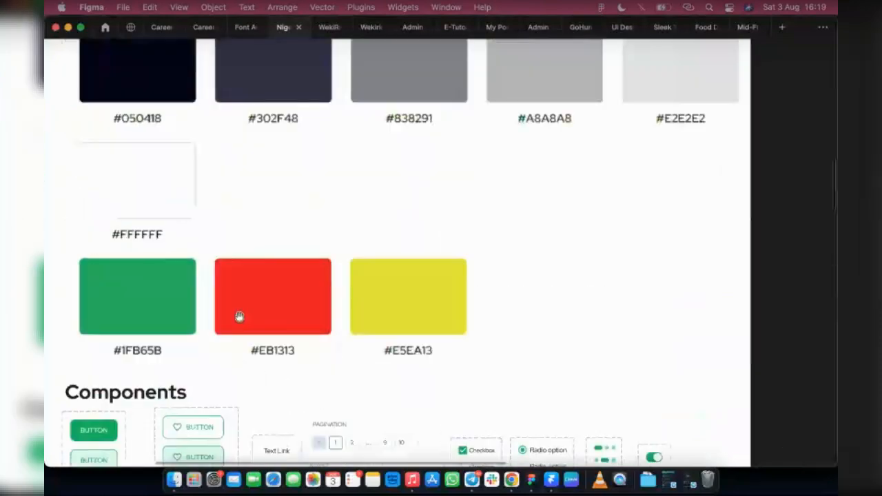
scroll(239, 316, "up", 6)
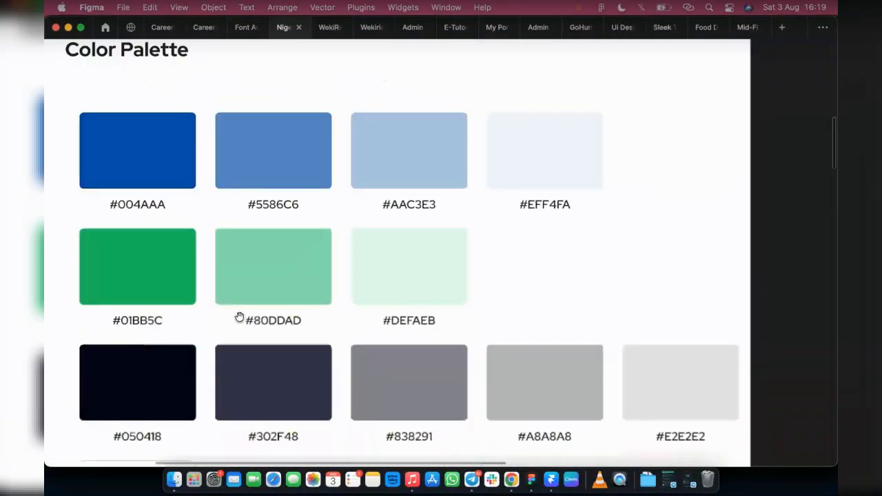
scroll(239, 316, "up", 7)
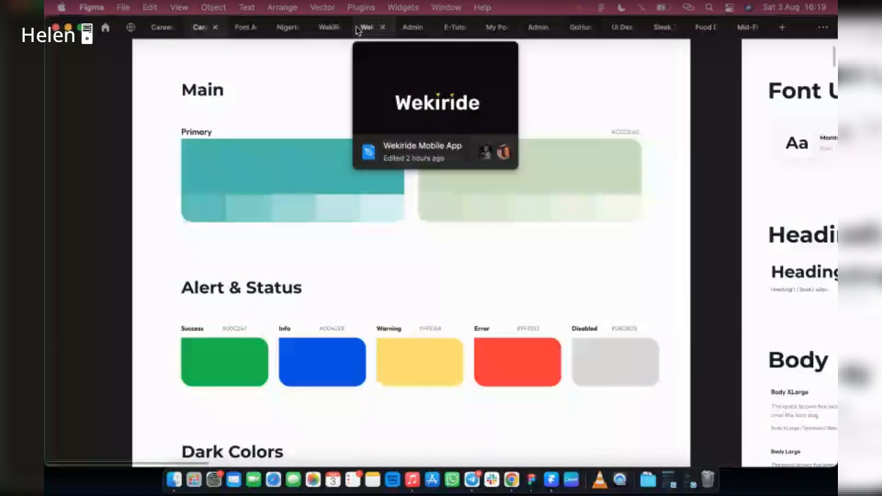
Return to the Food Delivery file and add an "Aa" text sample below the header in the Style Guide frame.
left_click(361, 27)
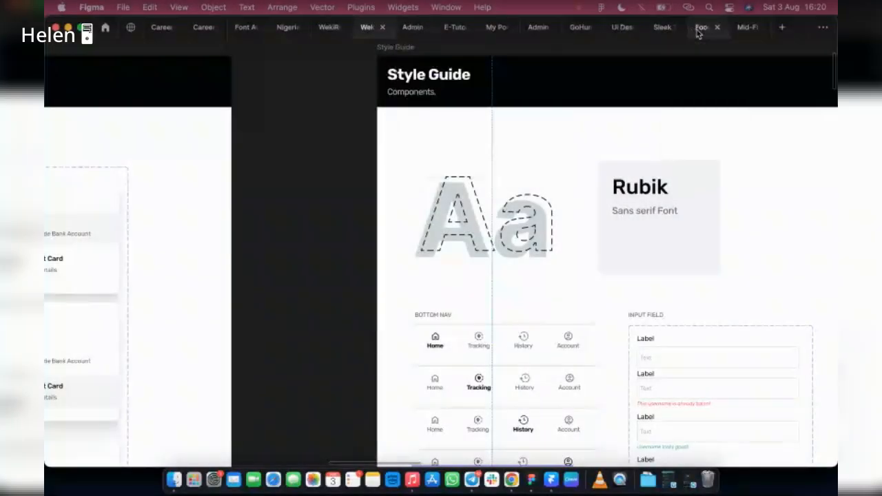
left_click(699, 29)
scroll(430, 339, "down", 1)
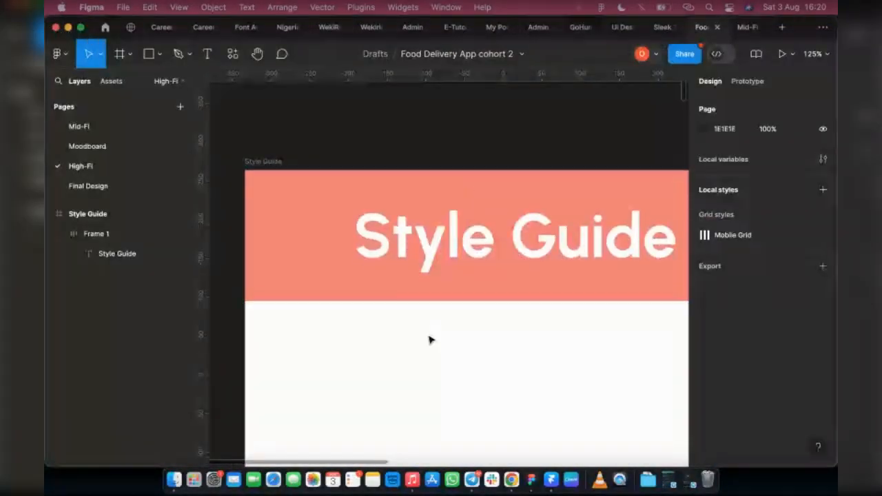
scroll(430, 339, "down", 3)
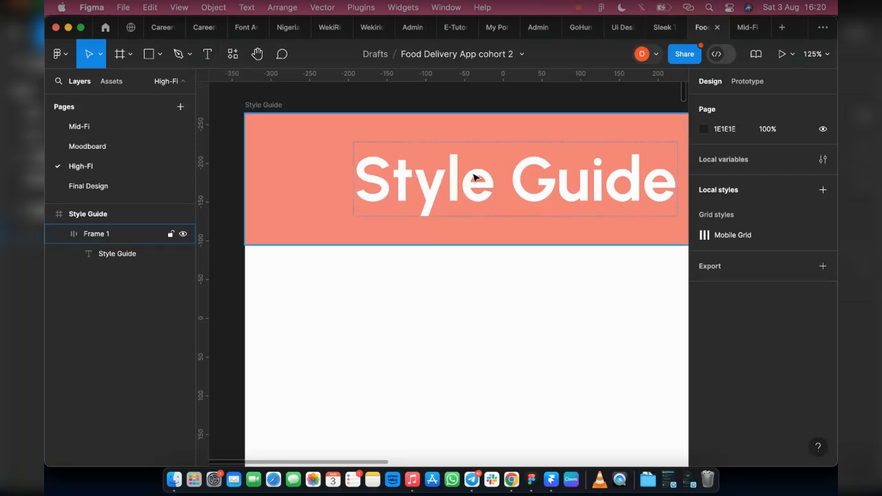
left_click(206, 54)
scroll(356, 264, "down", 3)
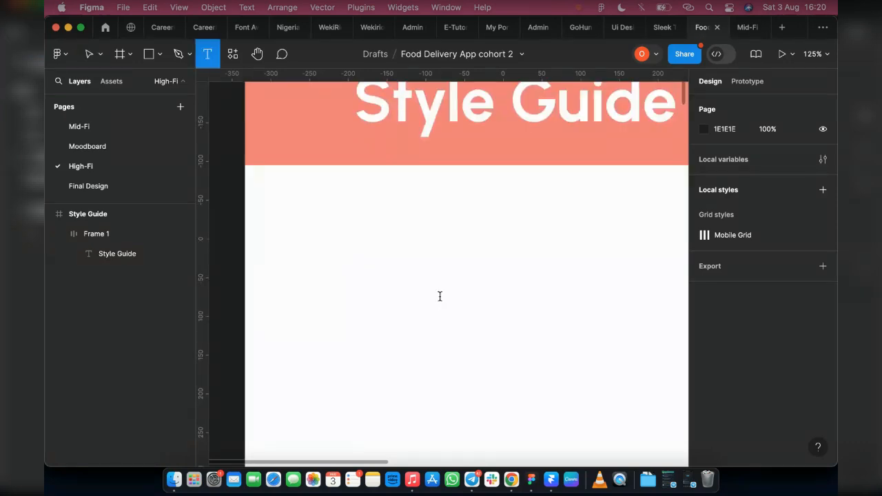
left_click(356, 264)
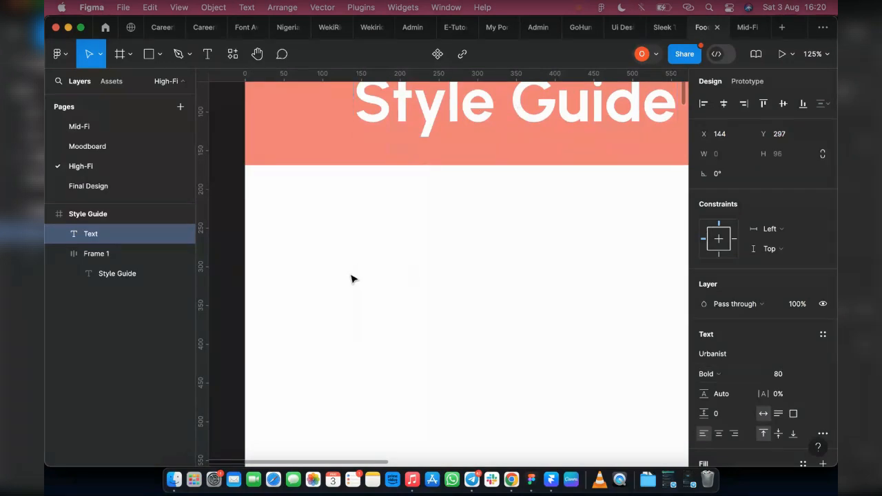
type("A")
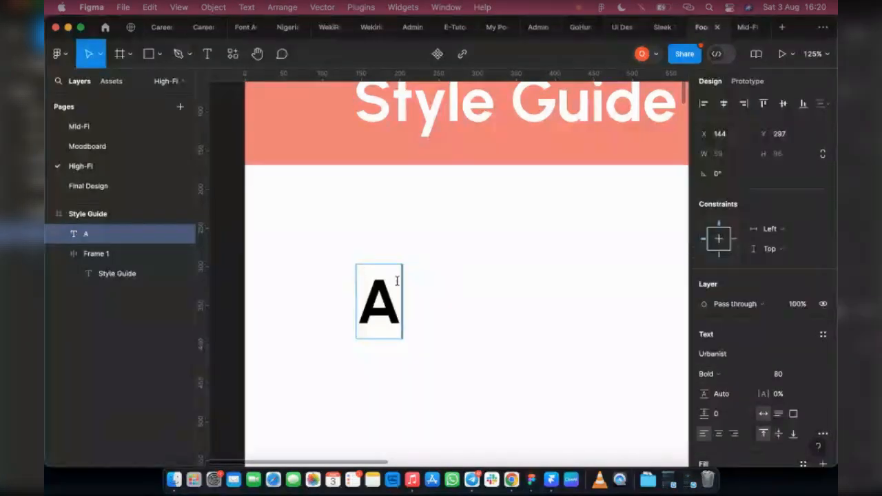
type("a")
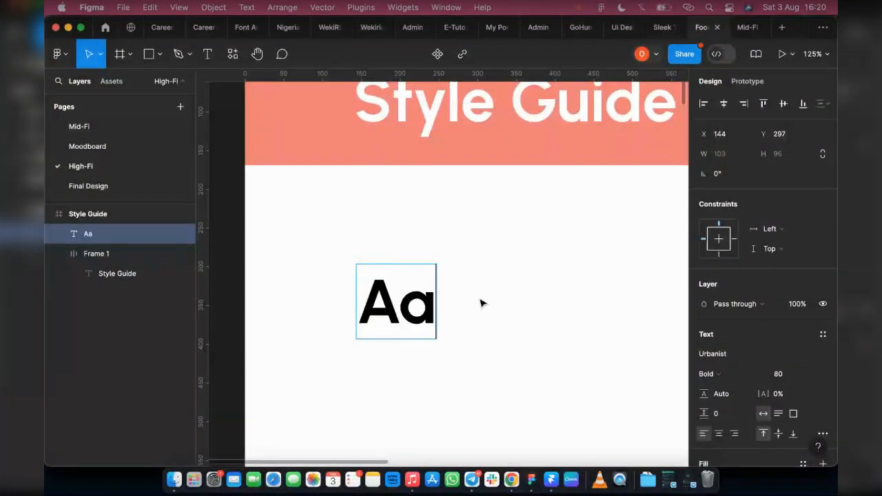
key("Escape")
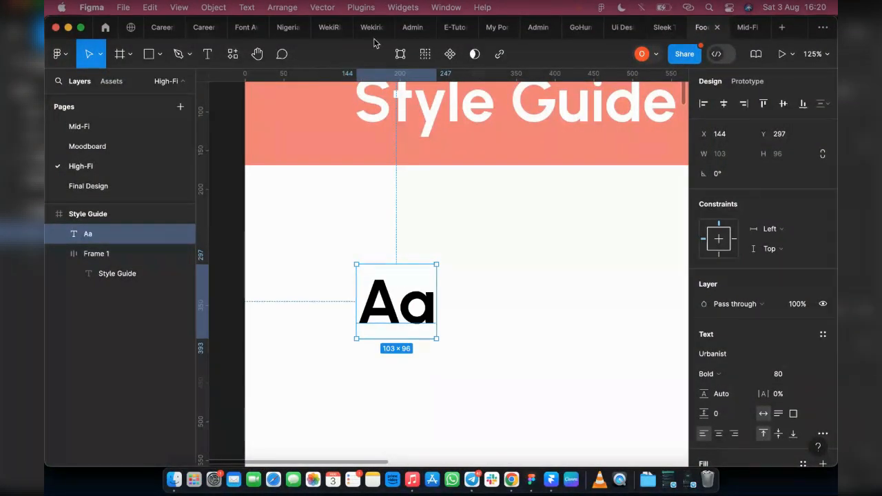
Compare with the WekiRide style guide and set the Aa sample's fill to grey A6A6A6.
mouse_move(356, 33)
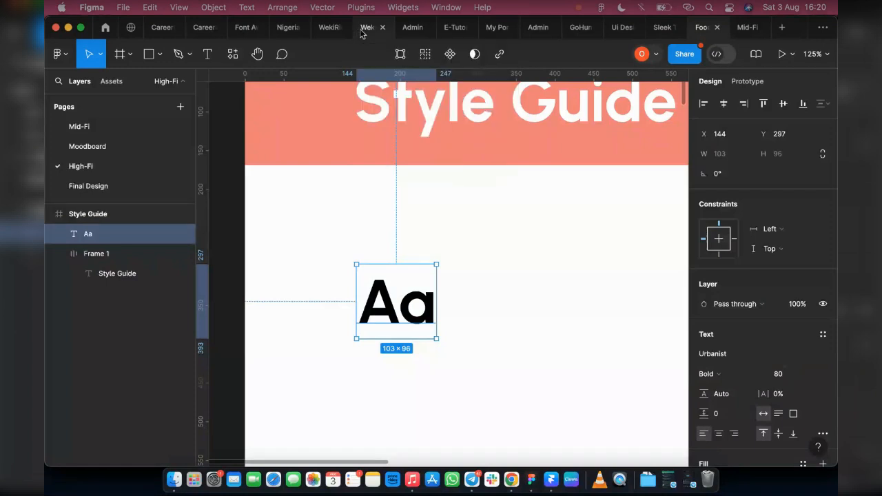
left_click(363, 29)
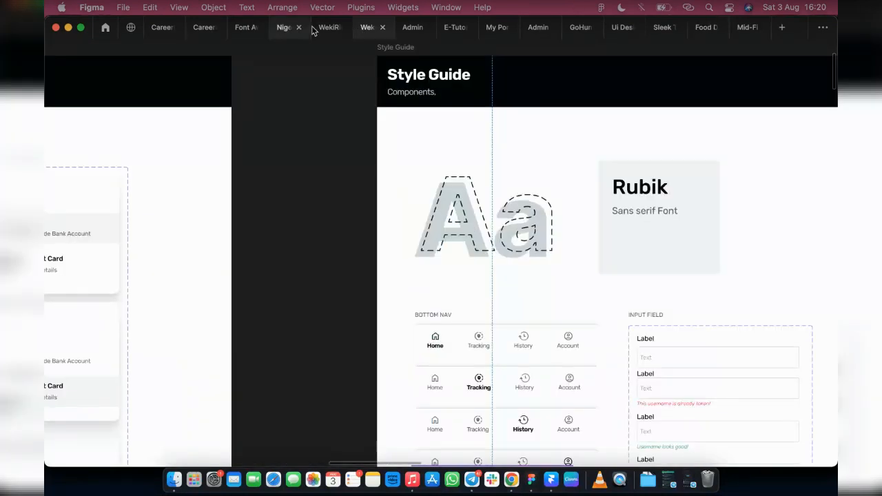
mouse_move(222, 29)
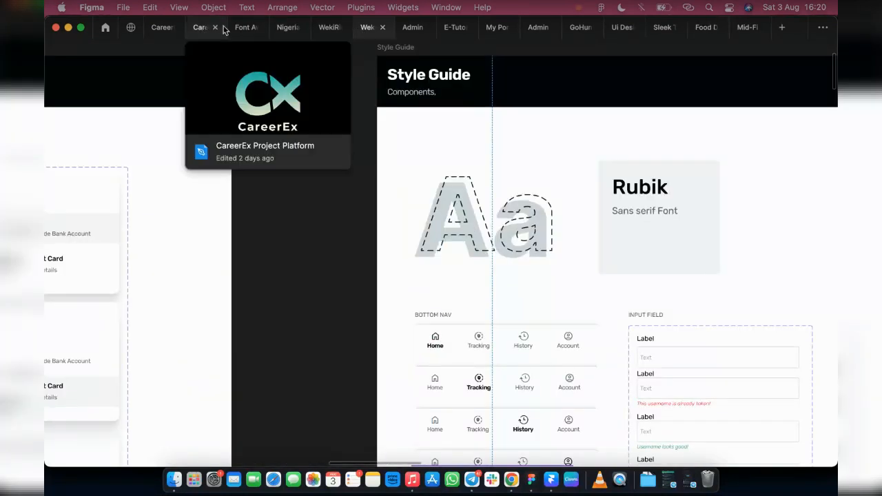
left_click(700, 29)
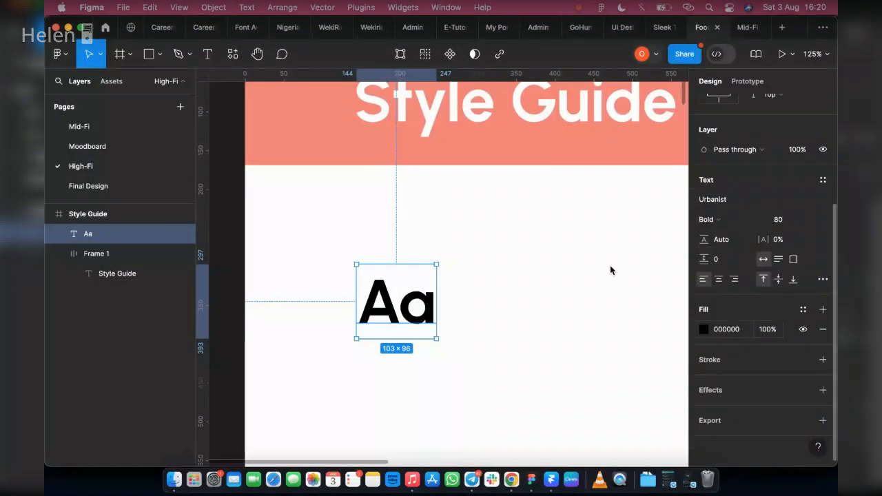
left_click(704, 330)
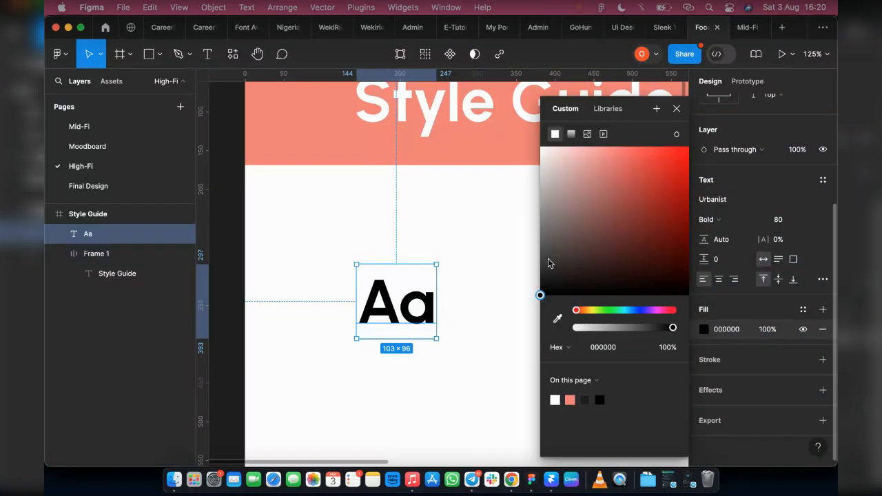
left_click_drag(550, 264, 524, 199)
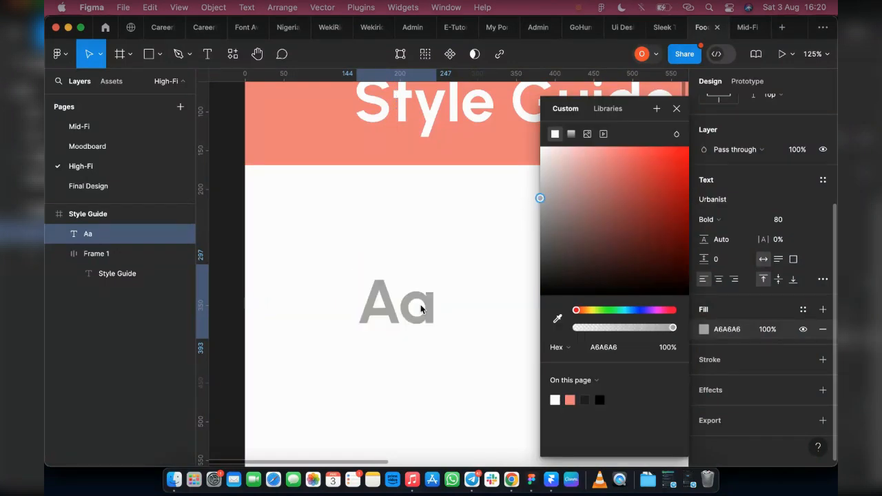
Duplicate the Aa sample, nudge the copy slightly, and replace its fill with a black stroke.
left_click(676, 108)
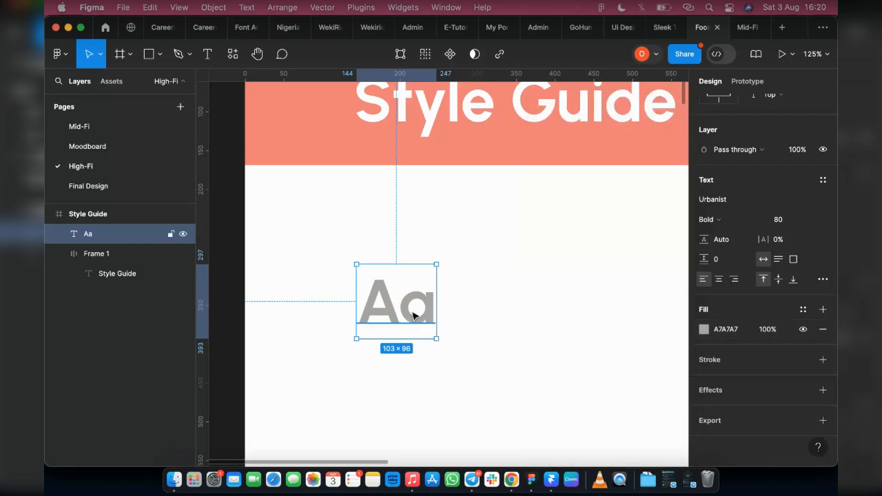
key("super+d")
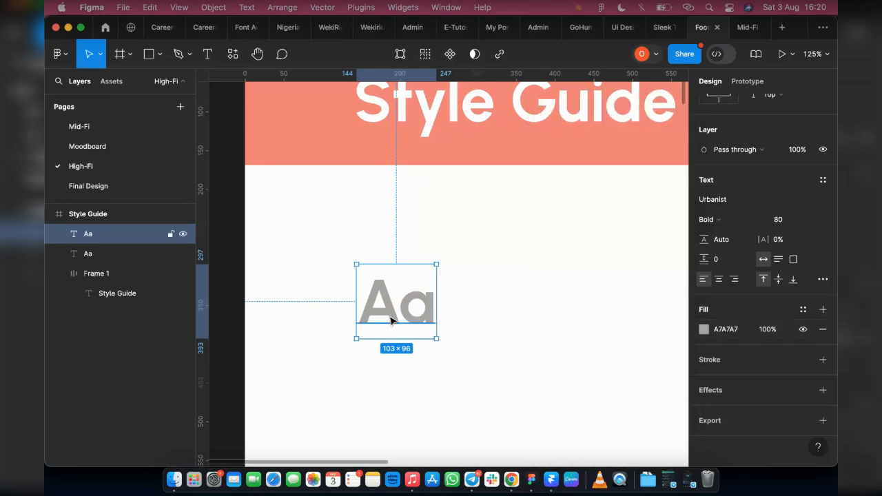
left_click_drag(392, 318, 397, 321)
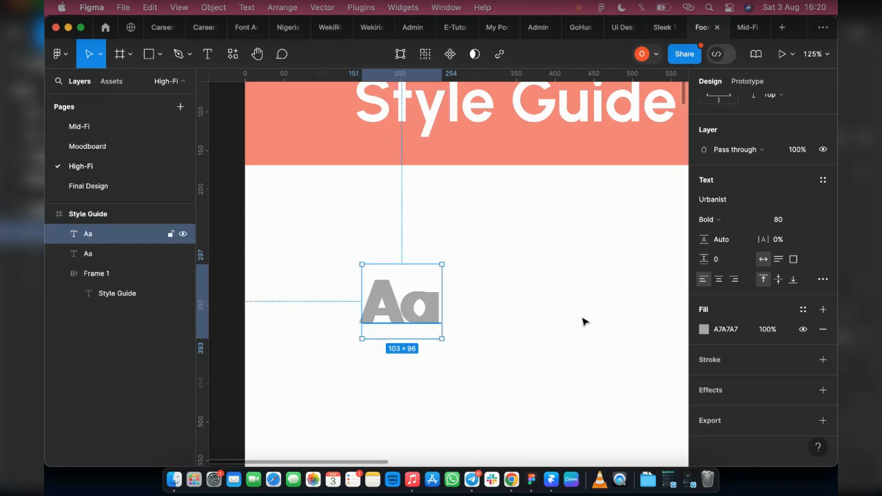
left_click(821, 332)
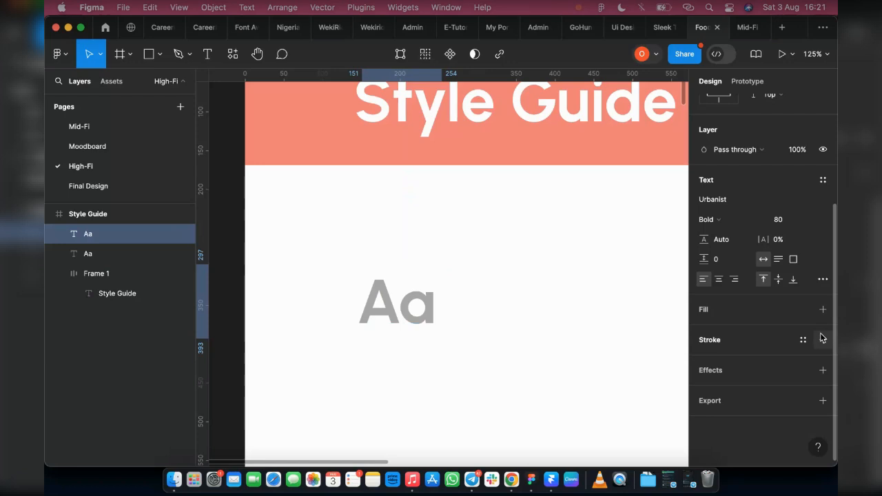
left_click(821, 340)
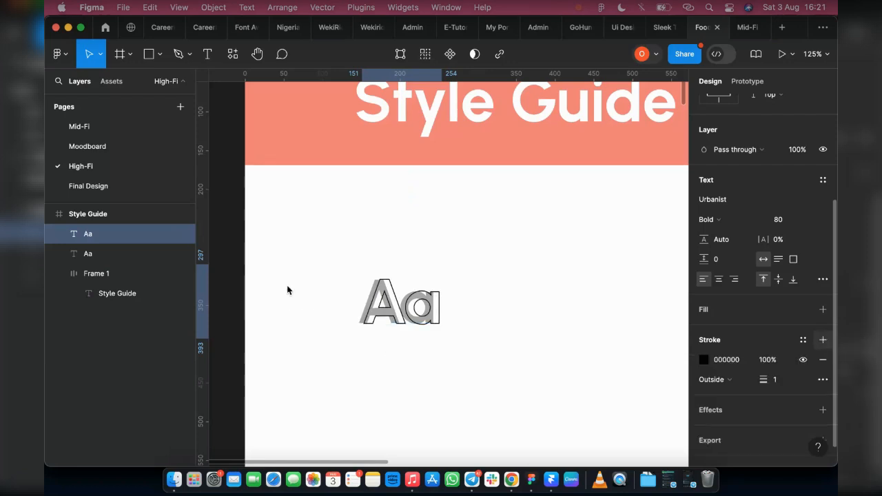
Compare the outlined Aa copy with the WekiRide reference, toggling the layers' visibility to check the overlap.
left_click(318, 32)
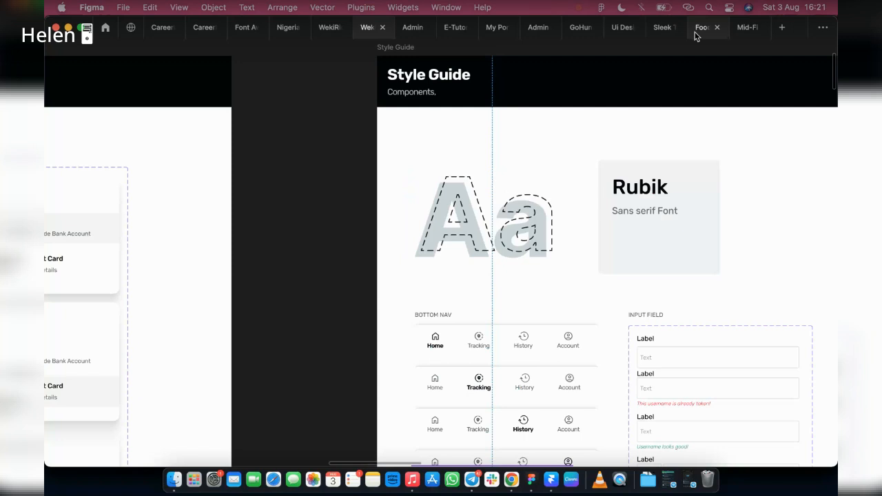
left_click(695, 32)
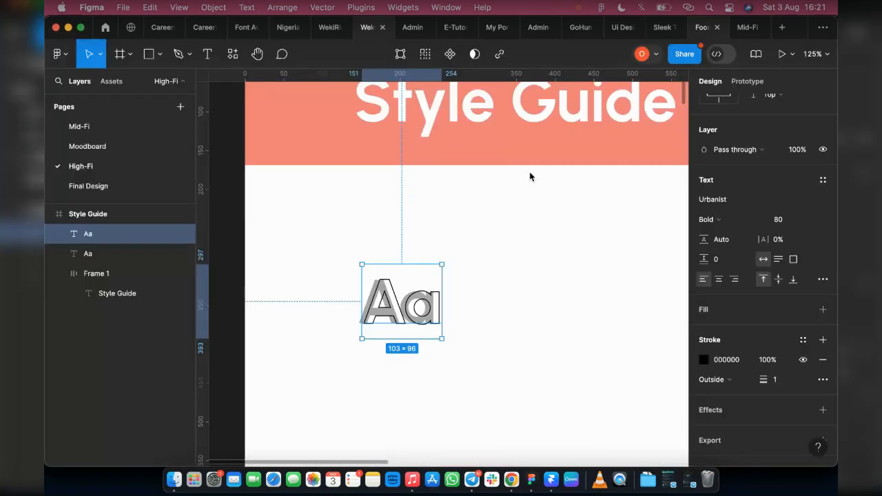
scroll(394, 285, "up", 4)
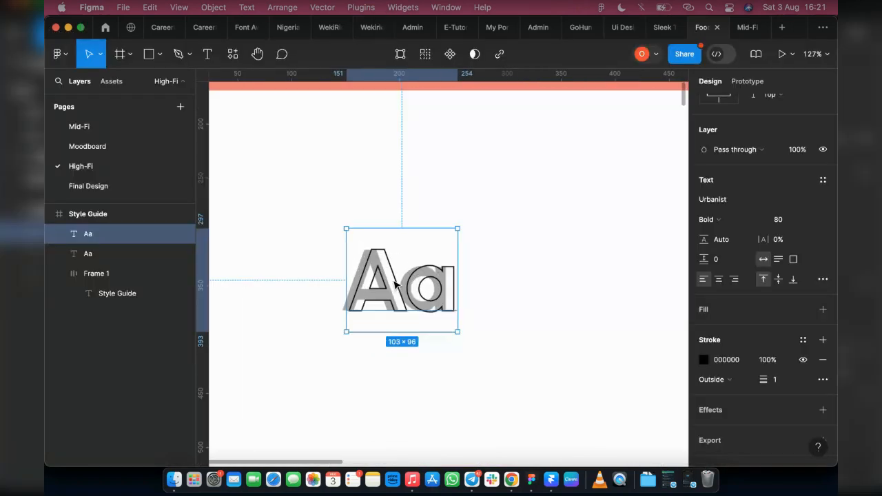
left_click(95, 254)
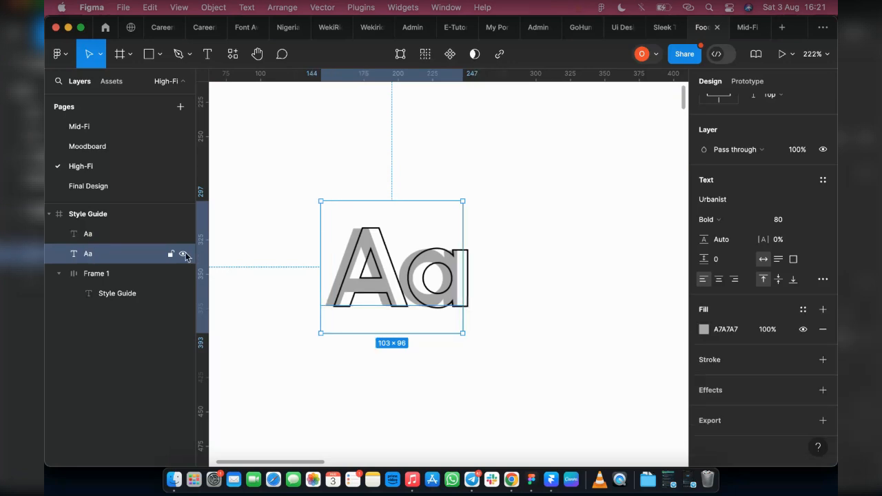
left_click(183, 255)
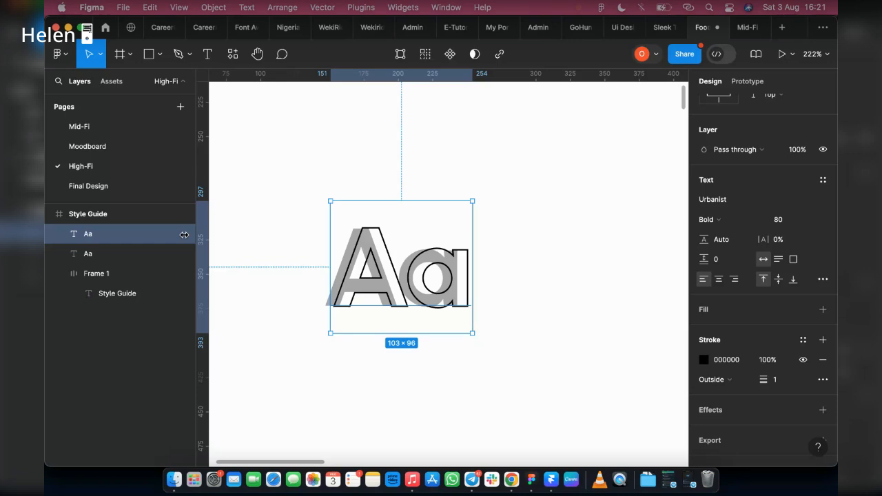
left_click(183, 235)
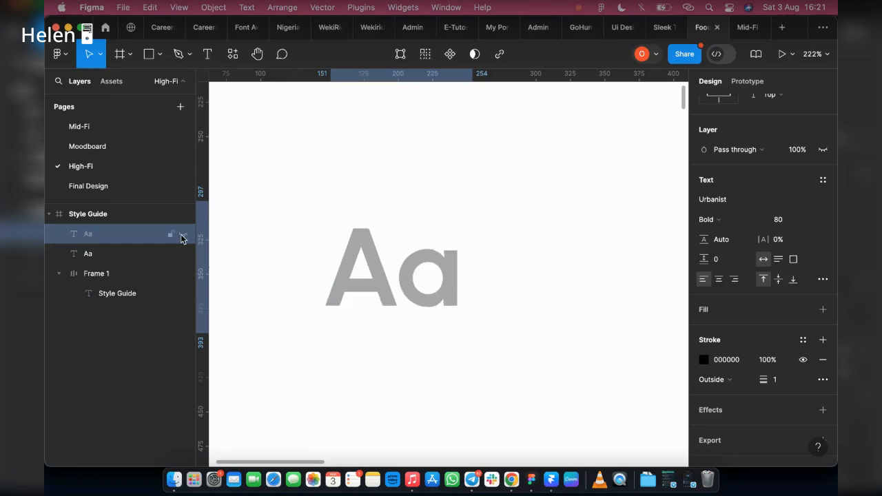
left_click(183, 237)
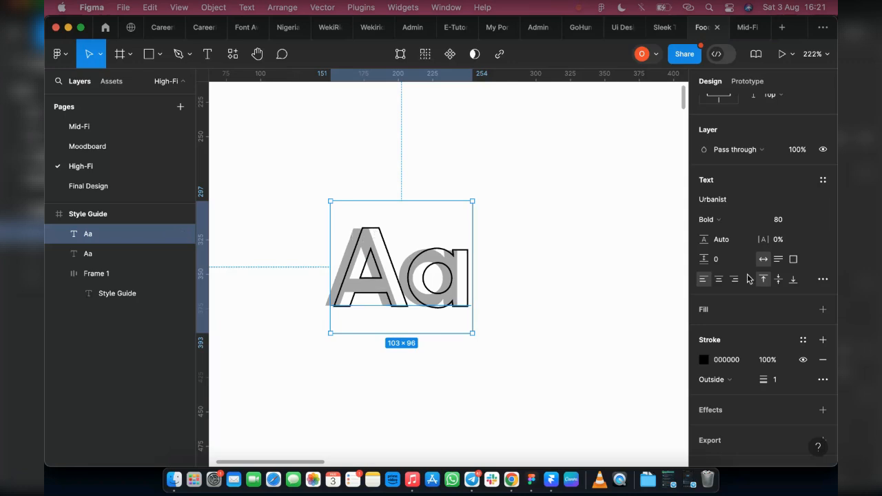
Set the copy's stroke style to Dash with a dash length of 7.
left_click(823, 380)
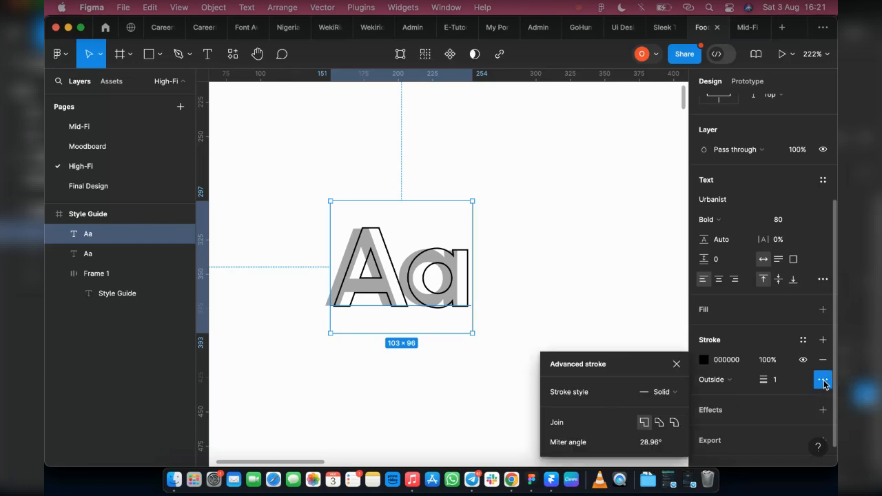
left_click(660, 392)
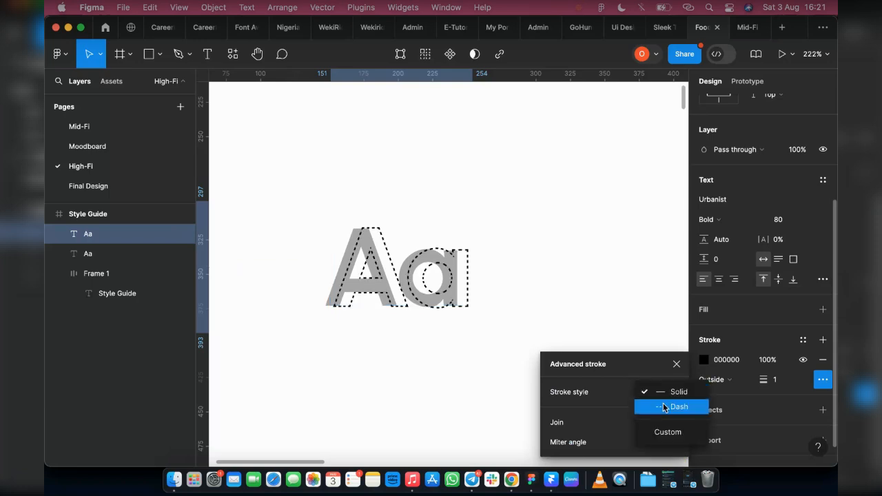
left_click(664, 406)
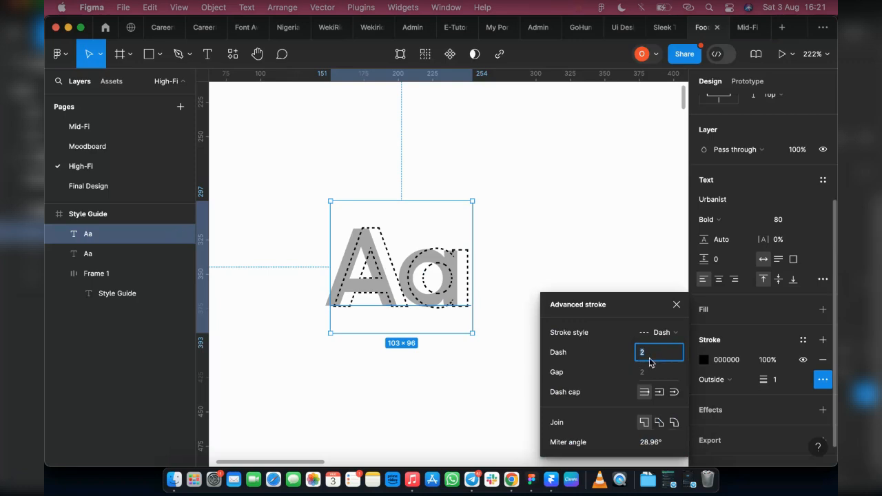
key("Up")
key("Up")
key("Up")
key("Up")
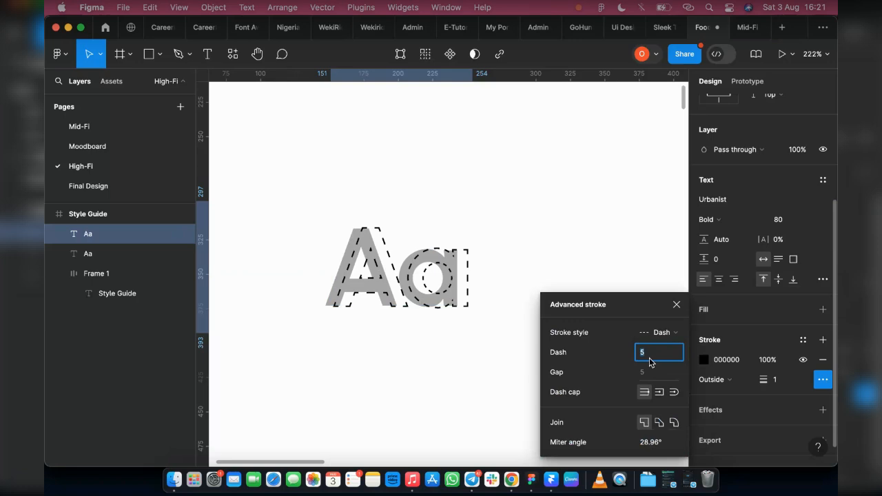
key("Up")
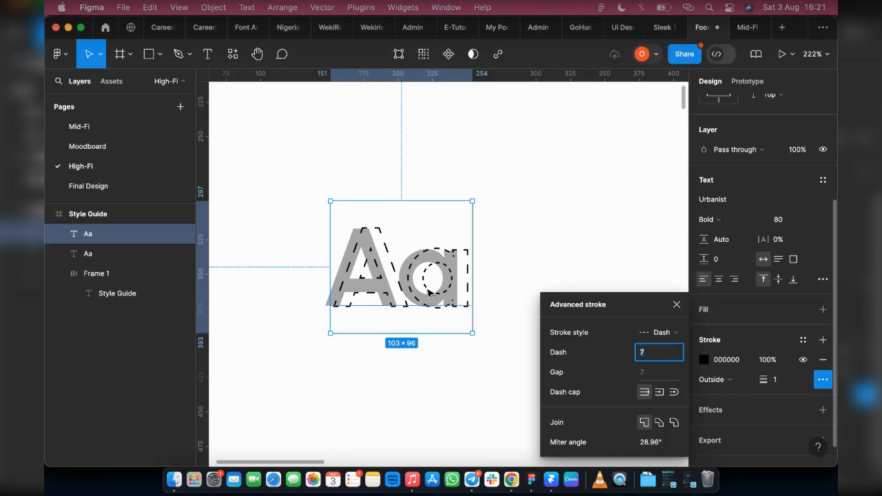
key("Return")
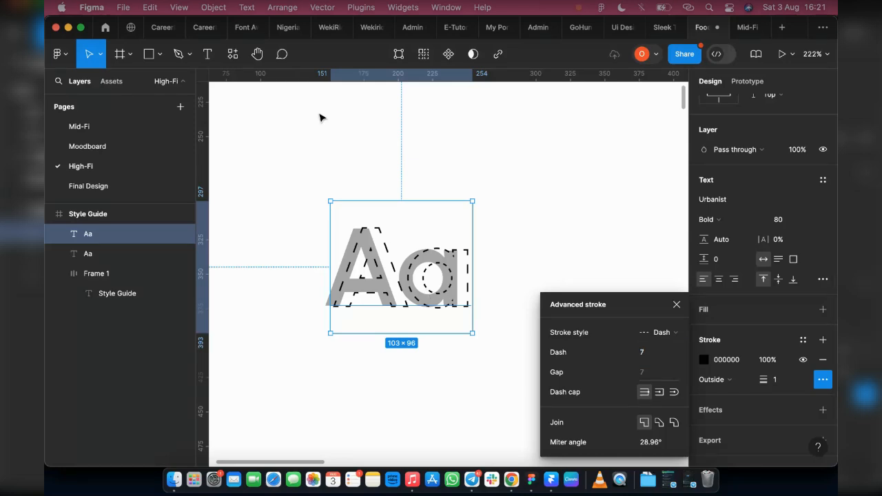
Try the round and square dash caps on the copy's stroke, then return to no cap.
left_click(366, 28)
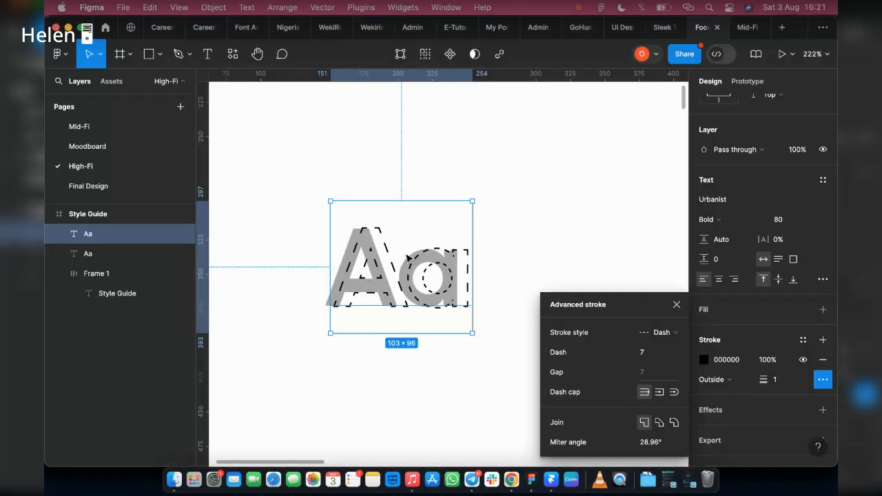
left_click(702, 360)
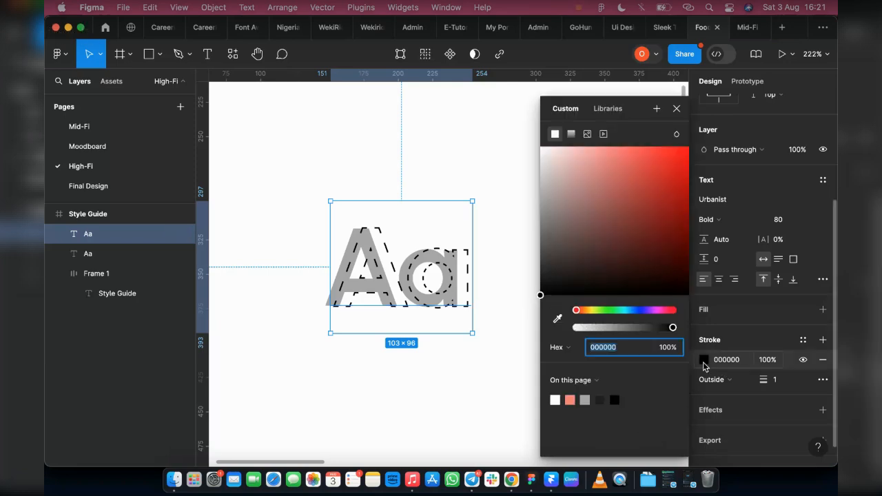
left_click(821, 380)
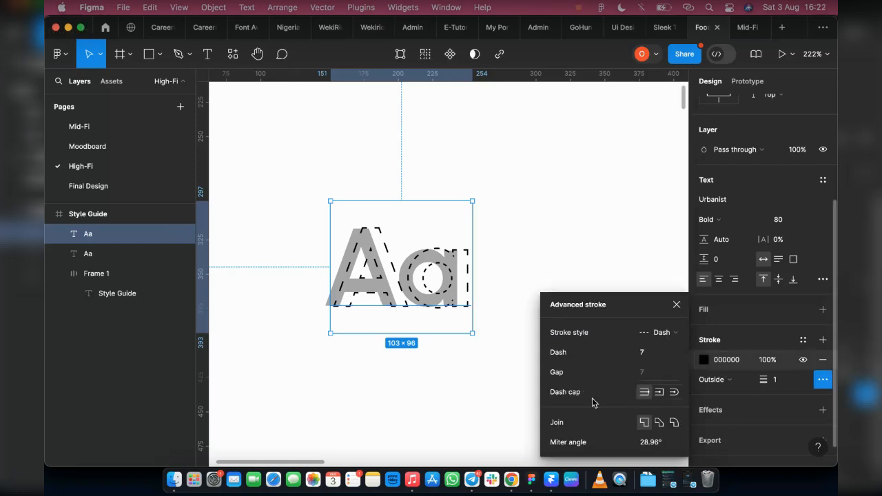
left_click(659, 397)
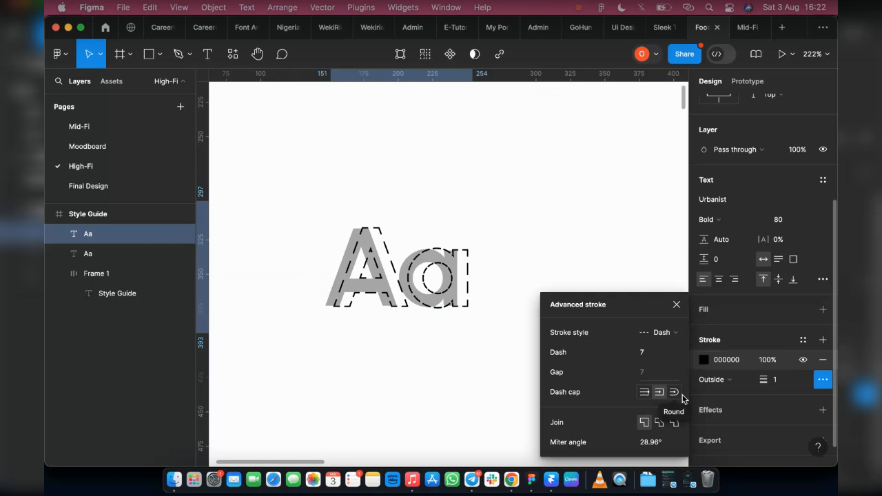
left_click(674, 396)
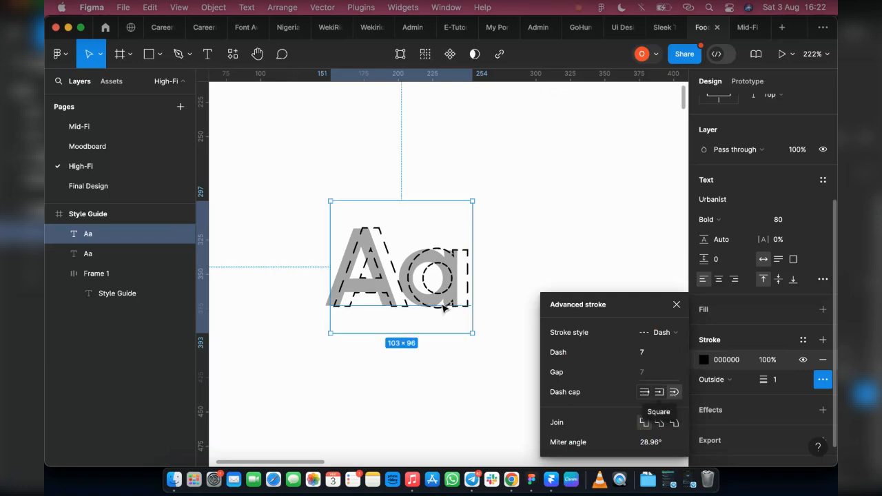
scroll(411, 279, "up", 10)
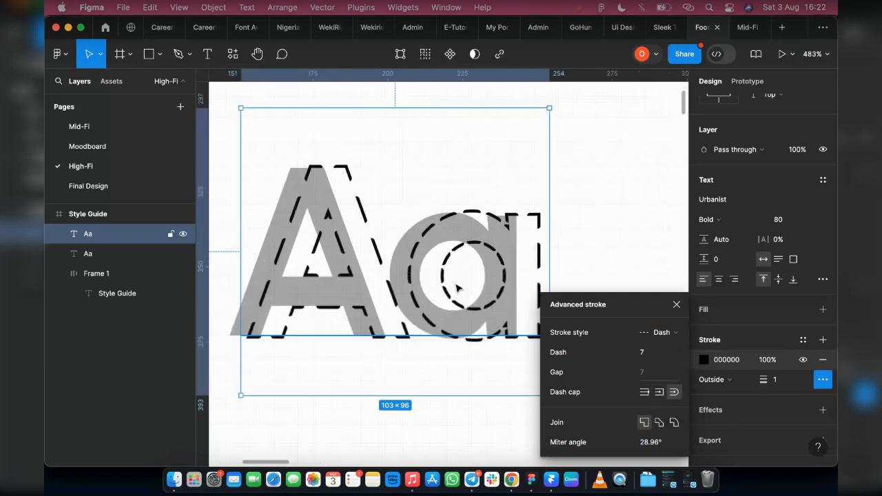
scroll(377, 336, "up", 3)
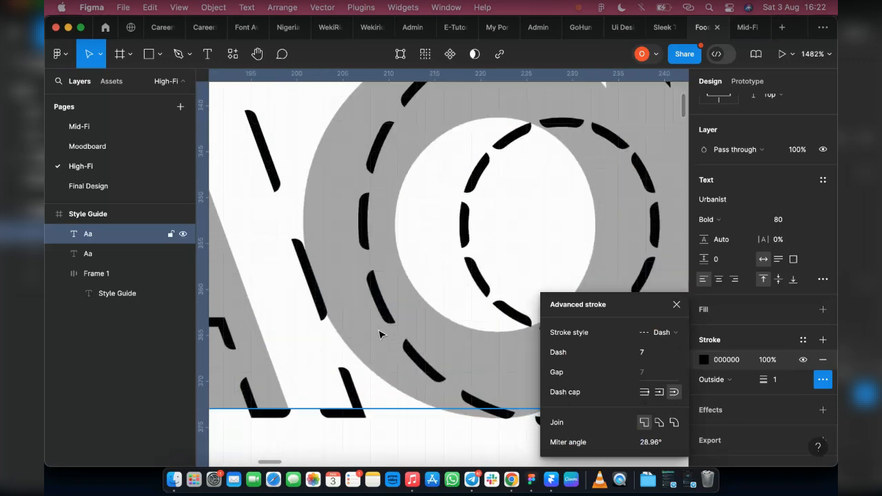
left_click(660, 392)
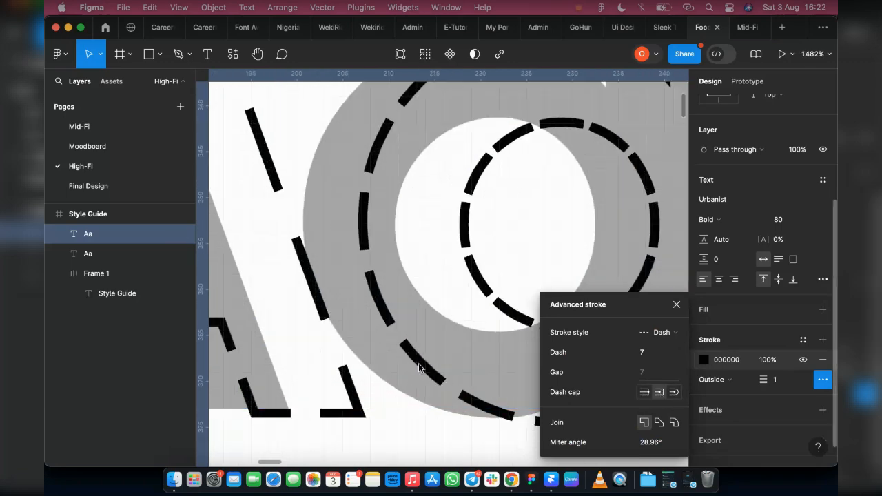
left_click(644, 392)
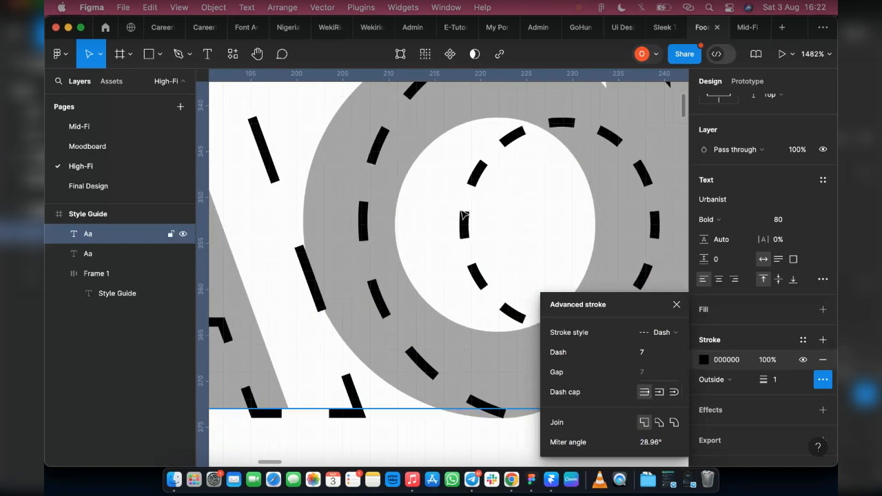
Try longer dash lengths on the stroke before going back to a dash of 7.
left_click(649, 354)
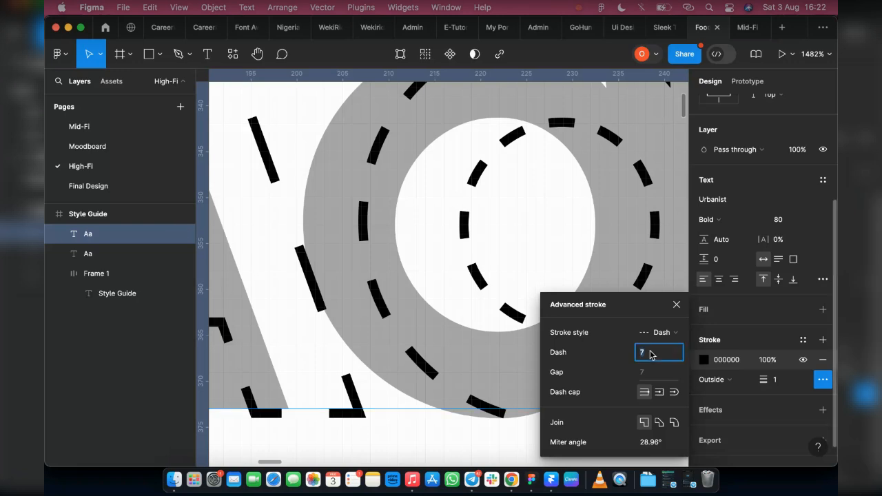
key("Up")
key("Up")
key("Up")
key("Up")
key("Up")
key("Up")
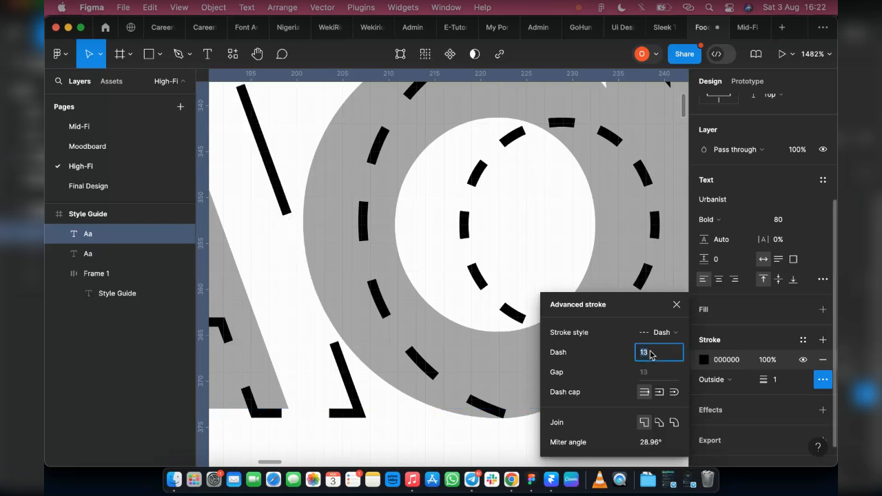
key("Up")
scroll(384, 356, "left", 10)
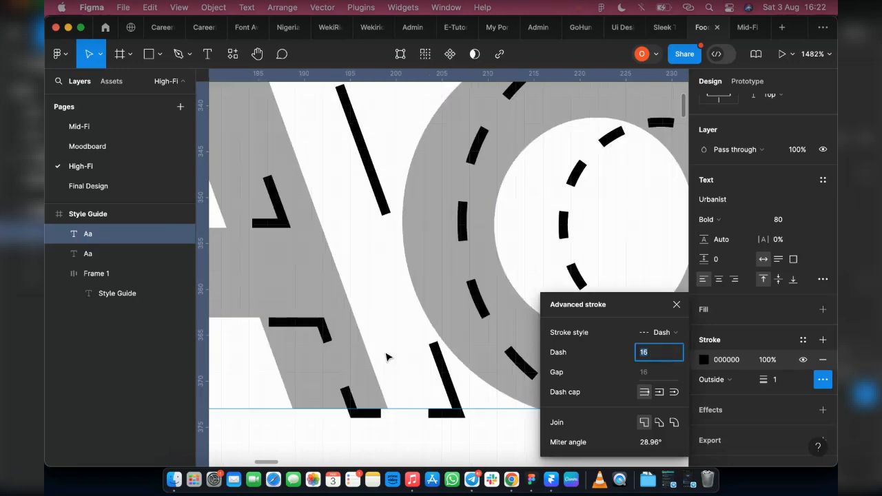
key("Down")
key("Down")
key("Down")
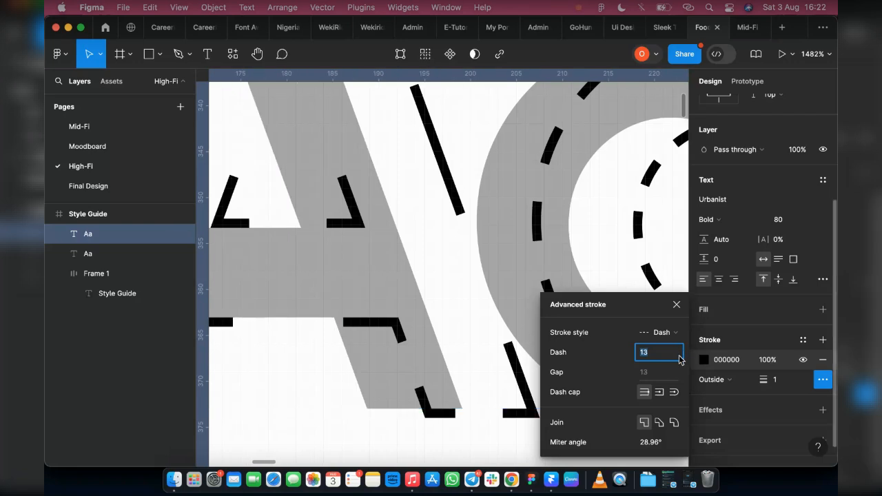
key("Down")
key("Down")
key("Down")
key("Down")
key("Down")
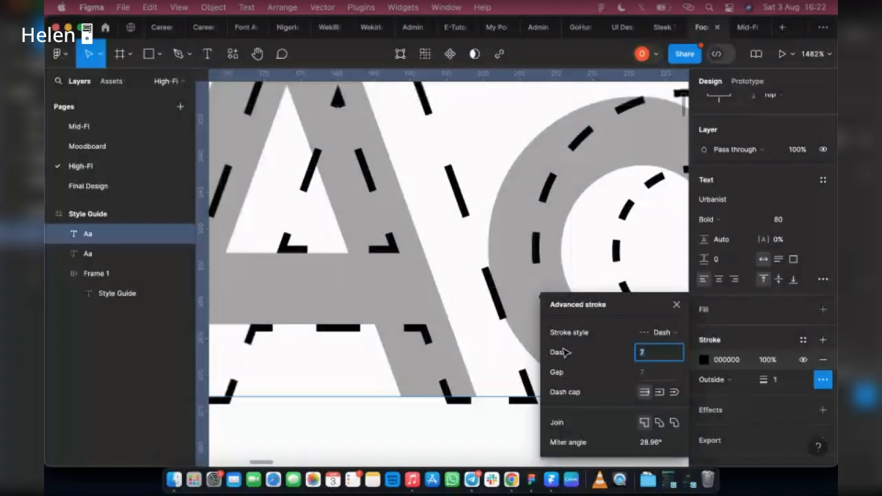
Set the dashed stroke's join to Bevel.
scroll(528, 238, "down", 5)
scroll(528, 238, "down", 2)
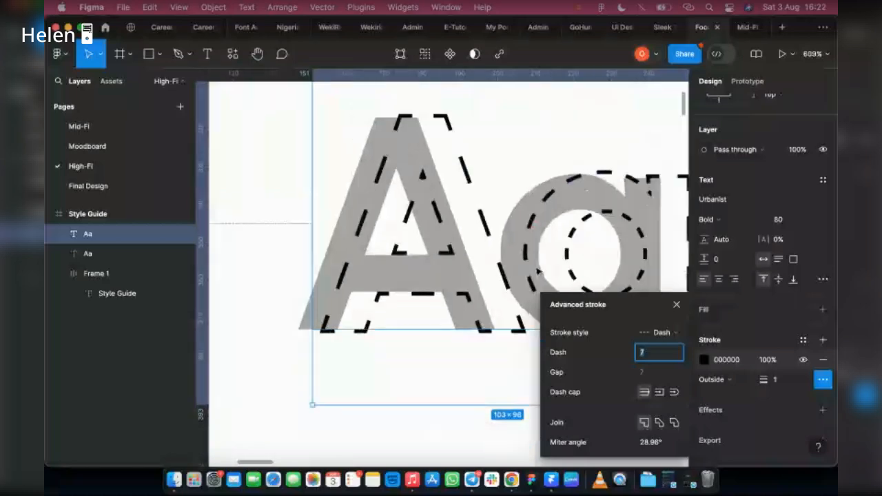
left_click(658, 422)
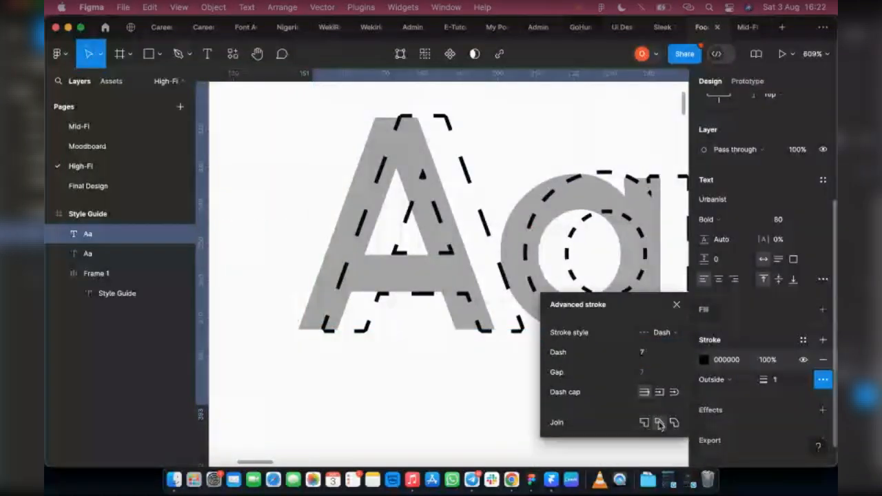
scroll(353, 306, "up", 3)
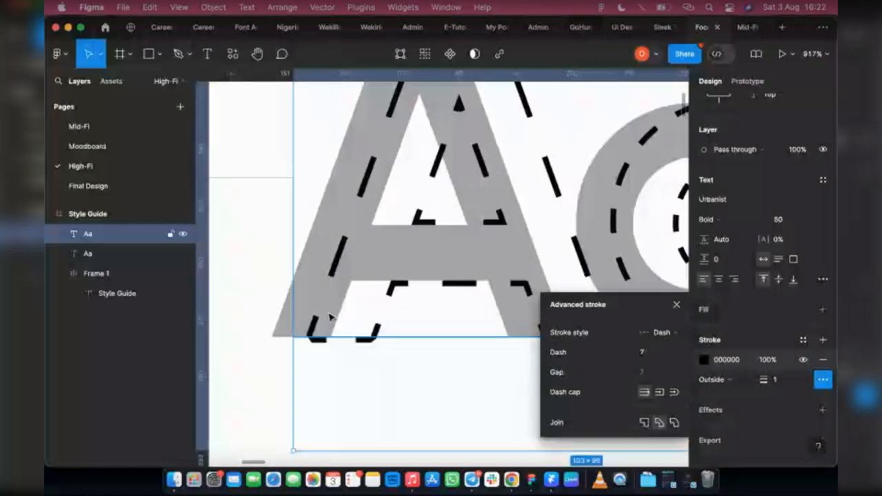
Set the dashed stroke's join to Miter and close the advanced stroke settings.
scroll(330, 316, "up", 2)
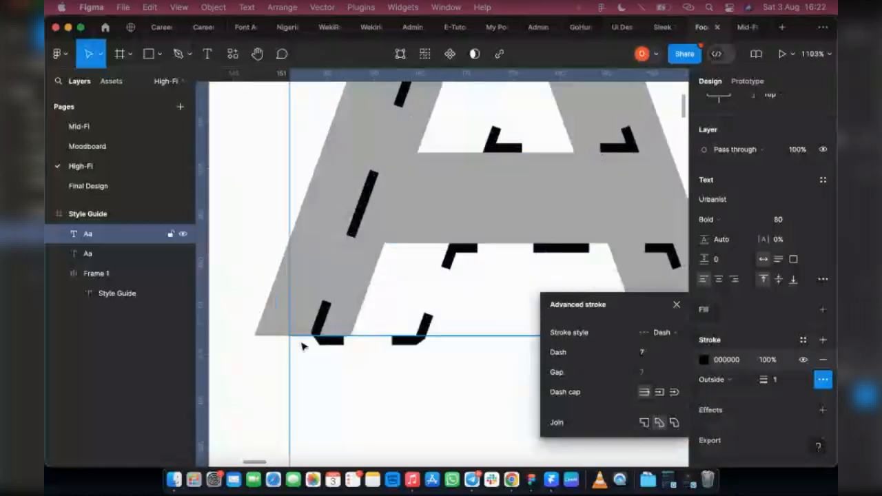
scroll(303, 346, "up", 3)
left_click(644, 422)
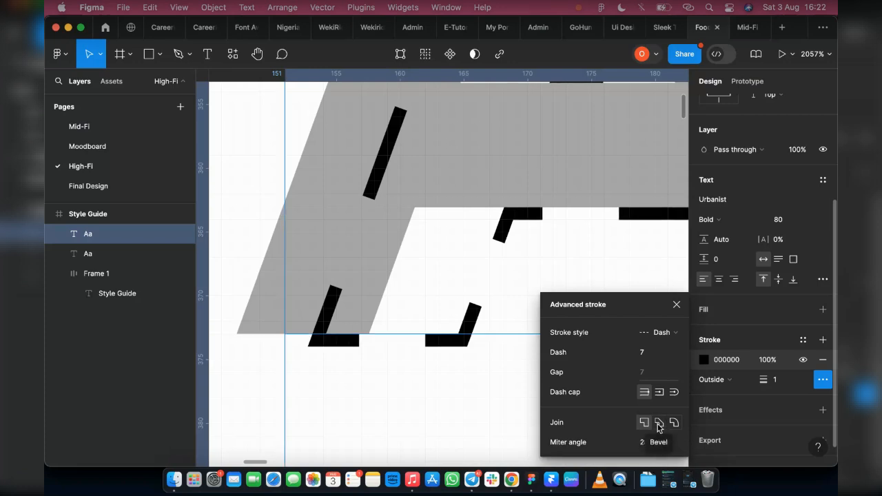
left_click(658, 423)
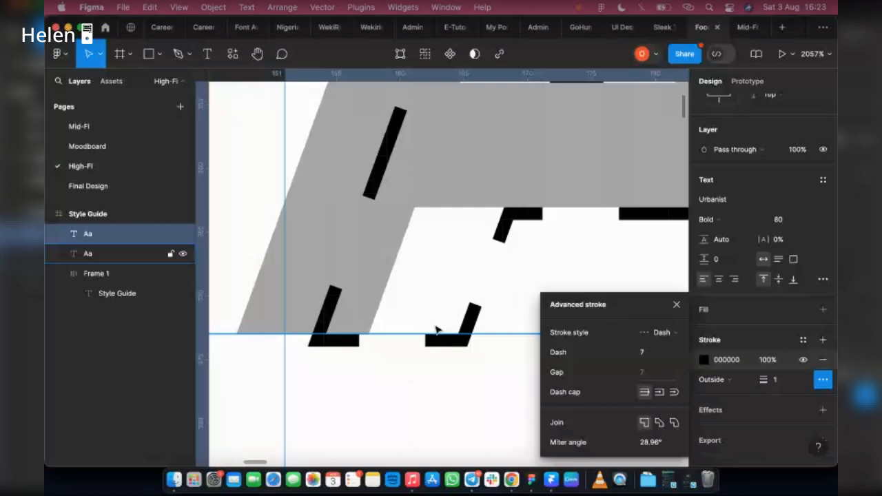
left_click(677, 304)
Try heavier stroke weights on the dashed copy, then return the weight to 1.
scroll(475, 311, "down", 2)
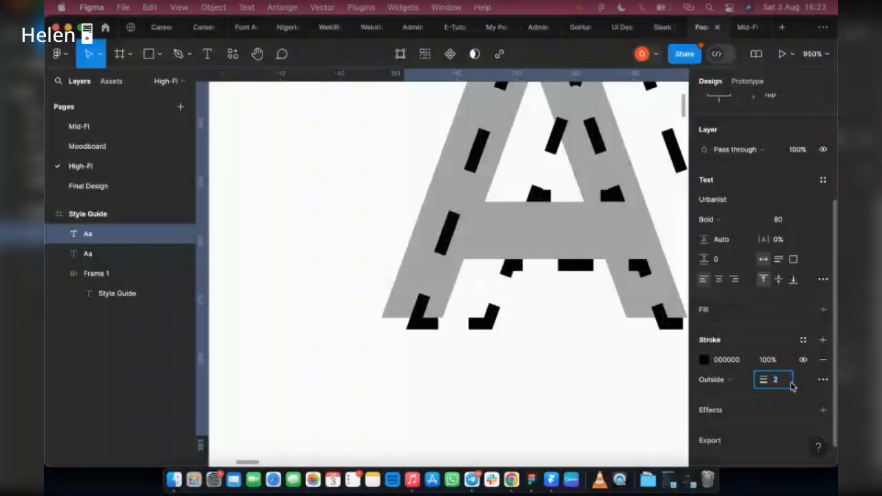
key("Up")
key("Up")
key("Up")
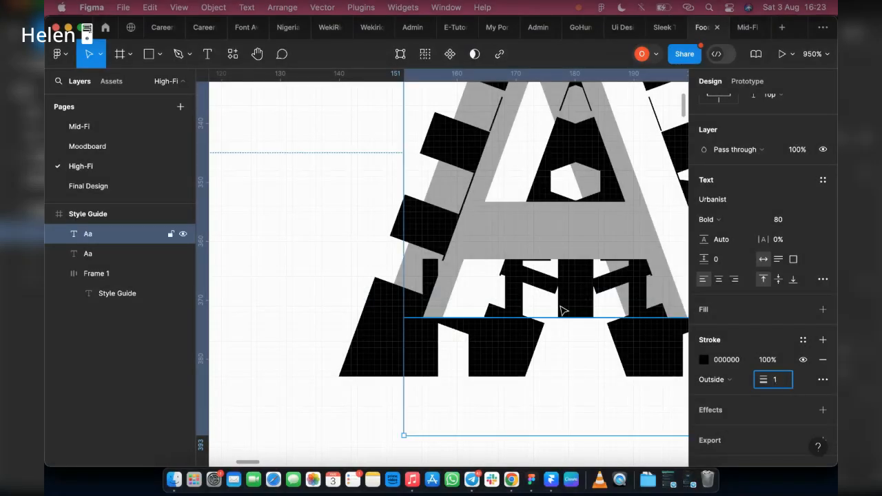
scroll(562, 310, "down", 5)
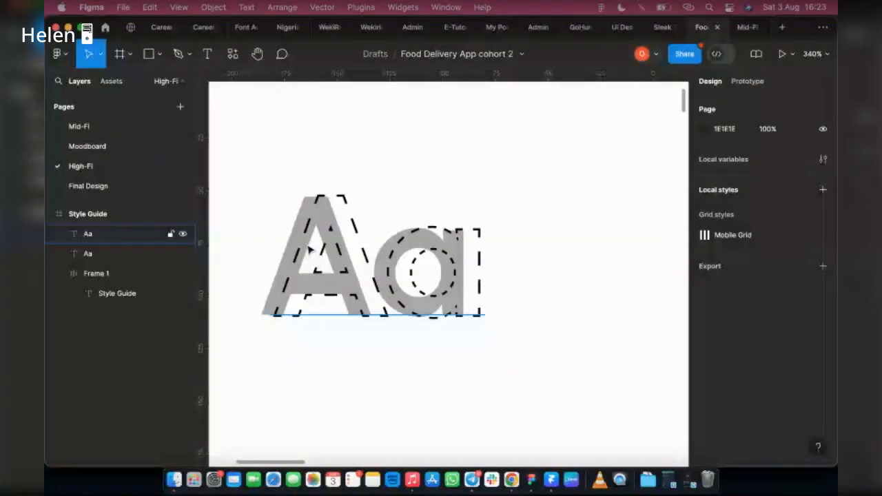
Set the dashed copy's stroke colour to 493B3B.
scroll(309, 250, "down", 1)
left_click(309, 249)
scroll(757, 275, "down", 2)
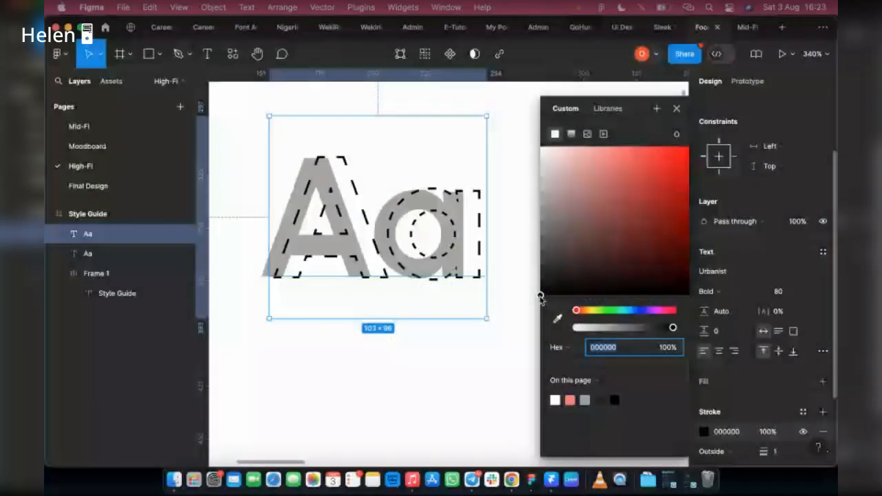
mouse_move(540, 297)
left_mouse_down()
mouse_move(579, 213)
mouse_move(568, 247)
left_mouse_up()
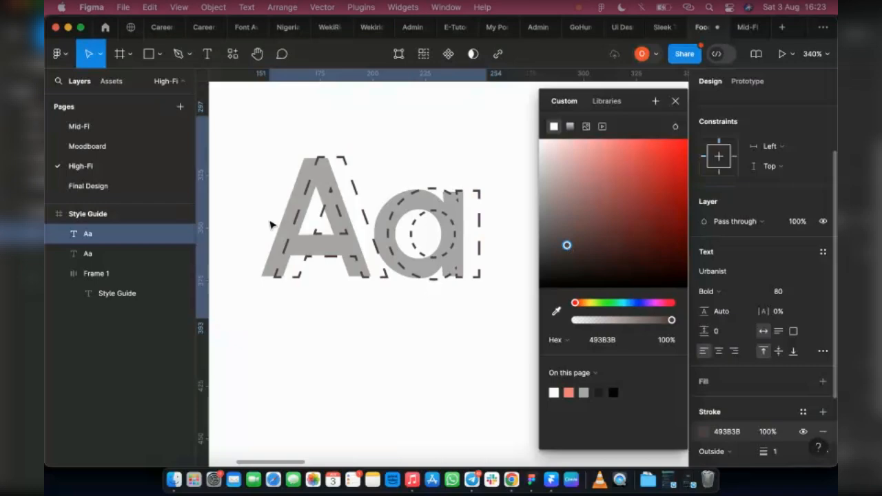
Lighten the original Aa text's fill to CFCFCF.
left_click(99, 253)
left_click(703, 401)
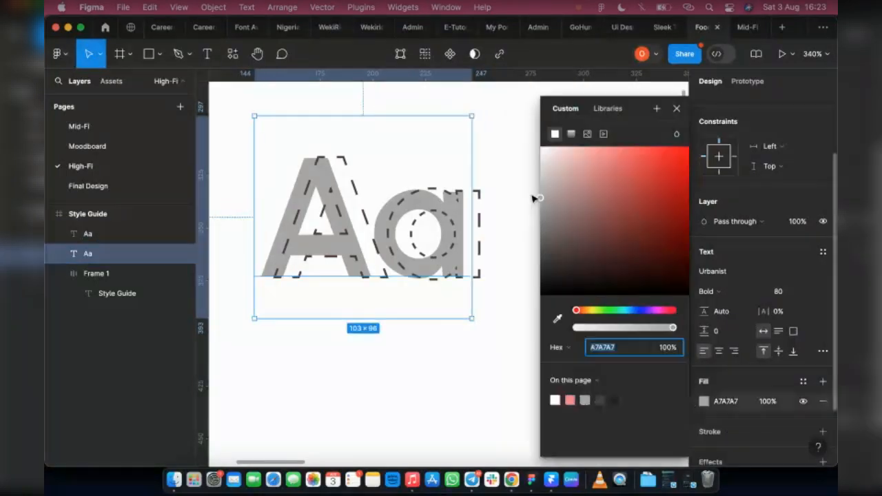
left_click_drag(535, 198, 538, 174)
left_click(677, 109)
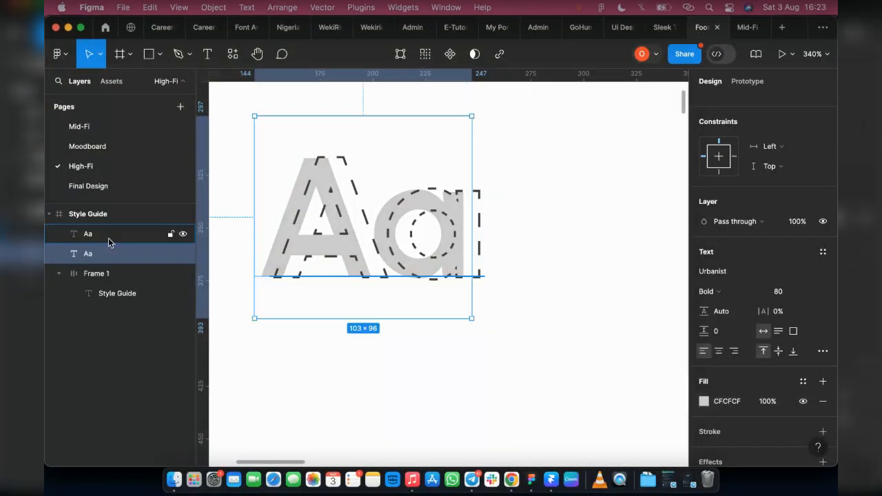
Select both Aa text layers and wrap them in a new frame.
left_click(108, 235, "shift")
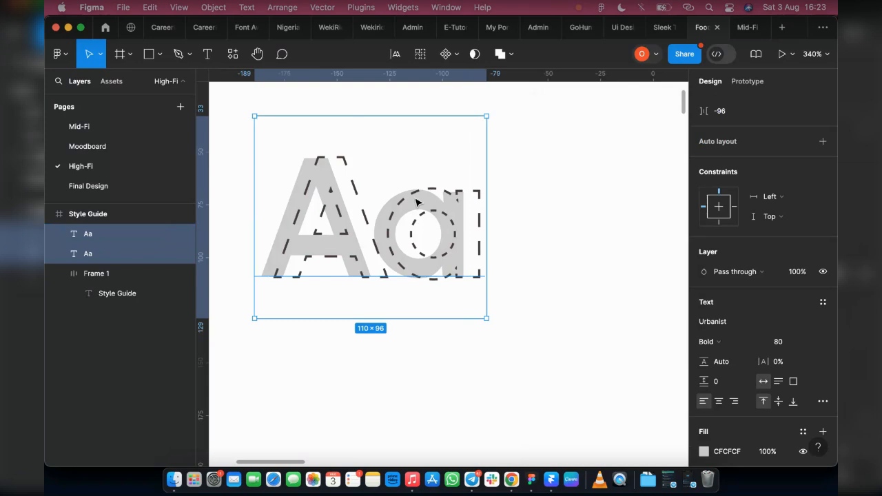
right_click(448, 186)
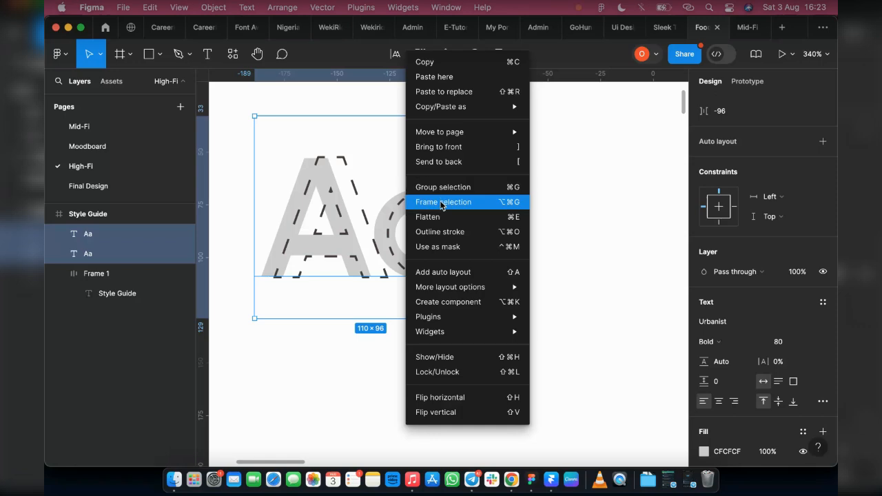
left_click(443, 207)
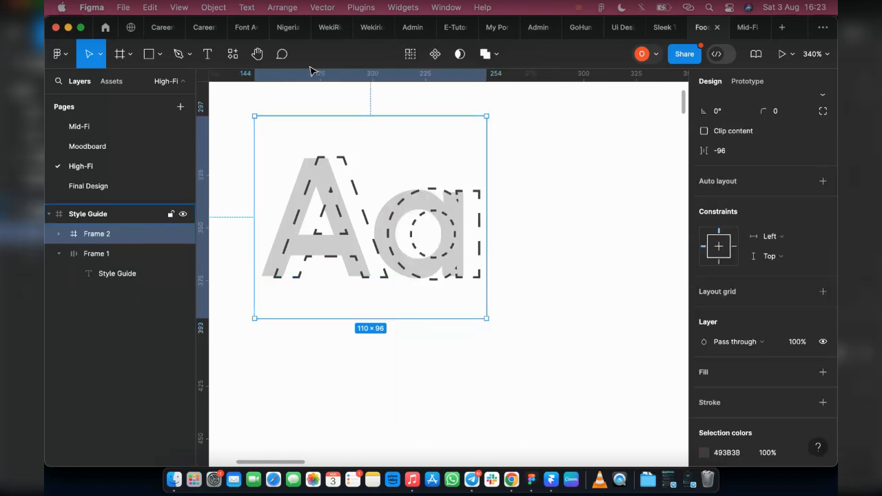
Compare with the reference style guide in another tab and inspect the new frame's layers.
left_click(365, 31)
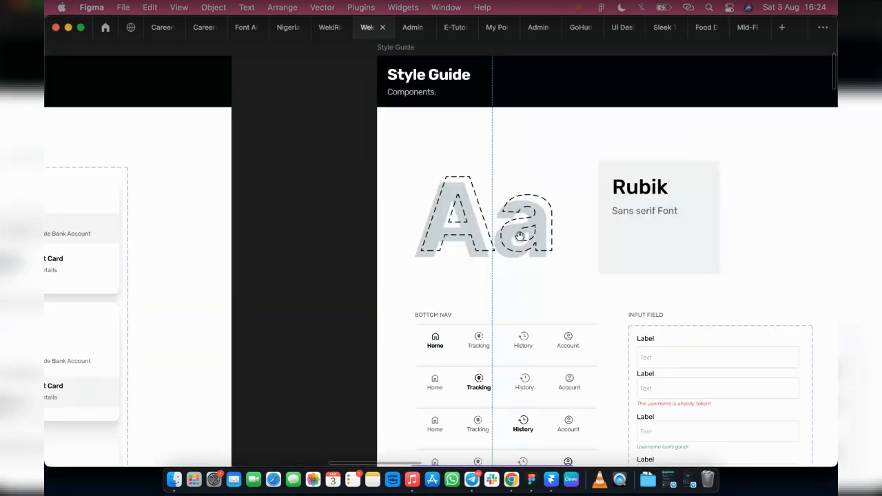
left_click(699, 28)
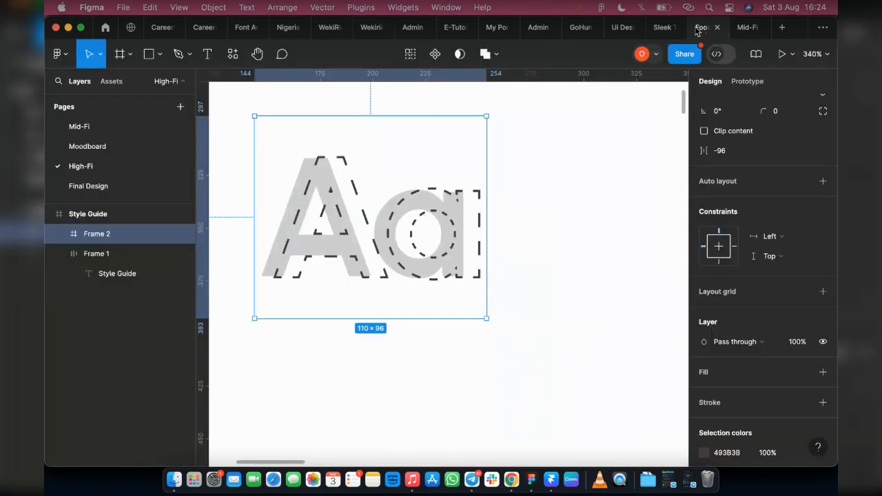
scroll(610, 240, "down", 5)
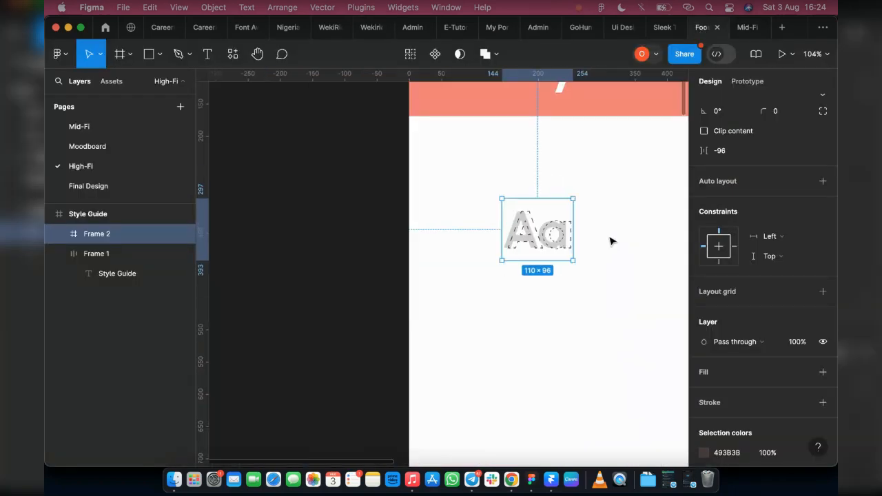
scroll(610, 241, "down", 3)
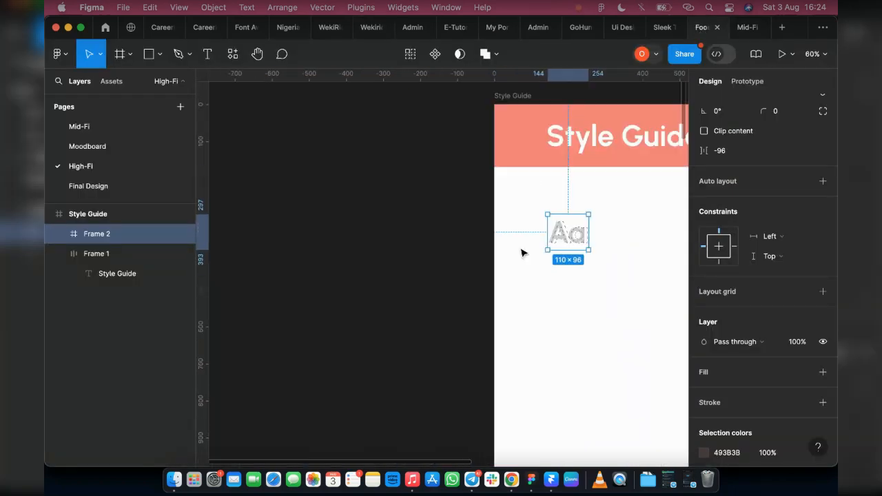
left_click(59, 234)
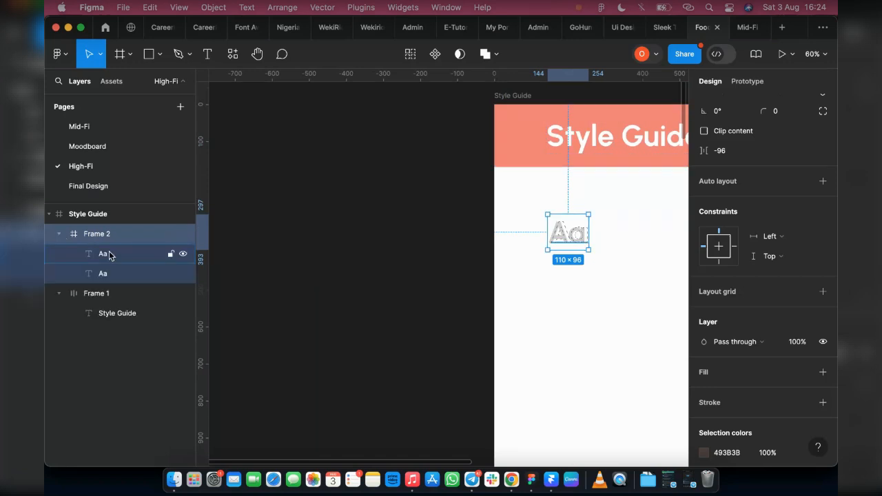
left_click(109, 254)
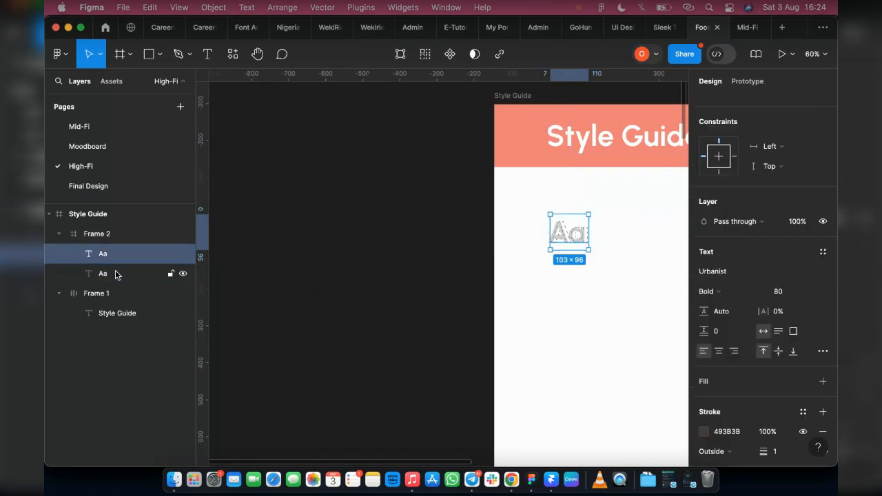
left_click(115, 274, "shift")
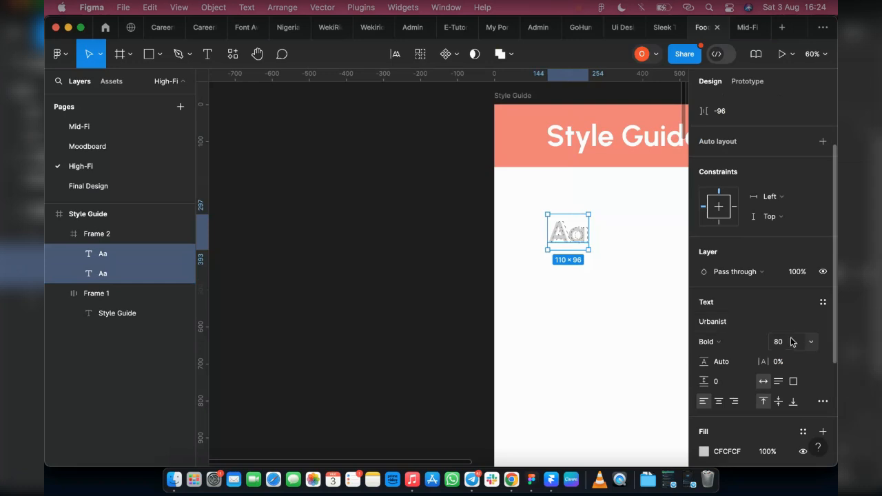
left_click(86, 237)
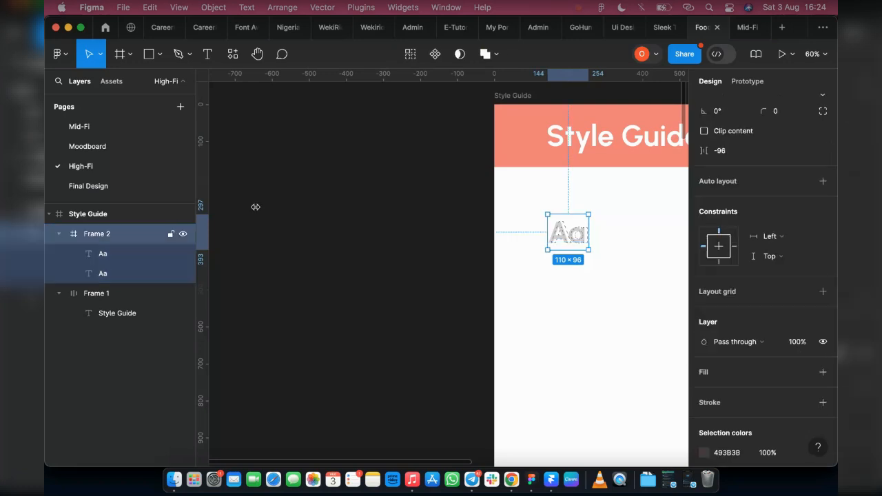
Scale the Aa frame with the Scale tool to about 2.06x, about 227 × 198.
left_click(101, 54)
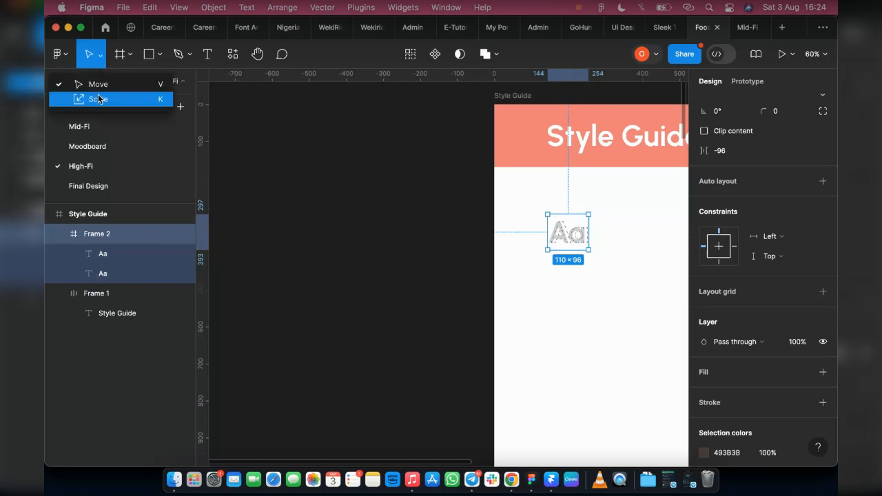
key("k")
scroll(578, 214, "right", 3)
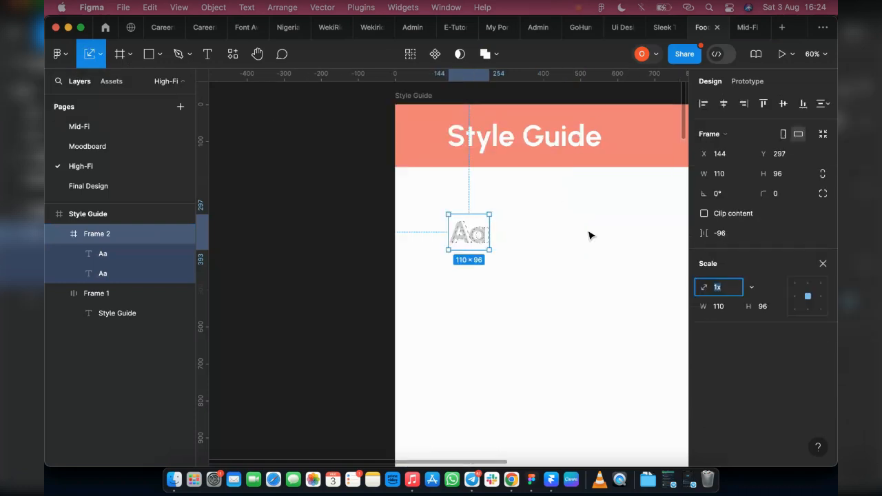
left_click_drag(490, 212, 538, 170)
left_click_drag(492, 215, 494, 230)
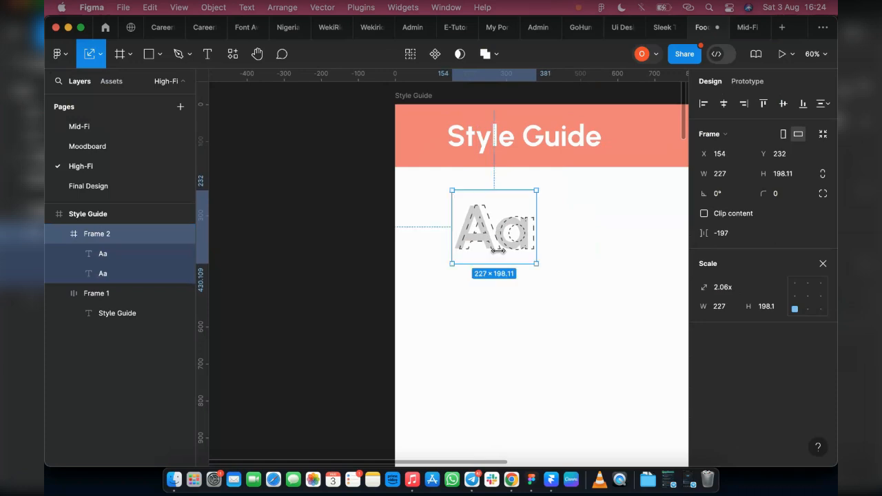
left_click(823, 264)
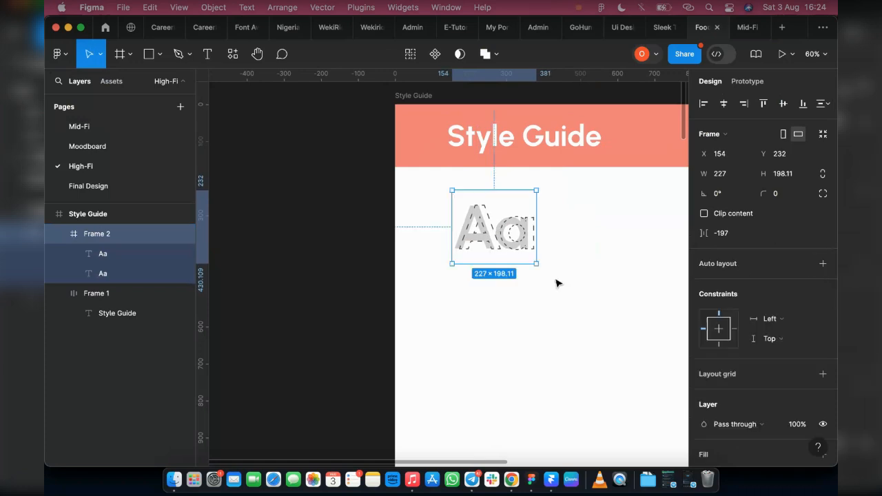
Select both Aa text layers and set their font size to 186.
left_click(82, 253)
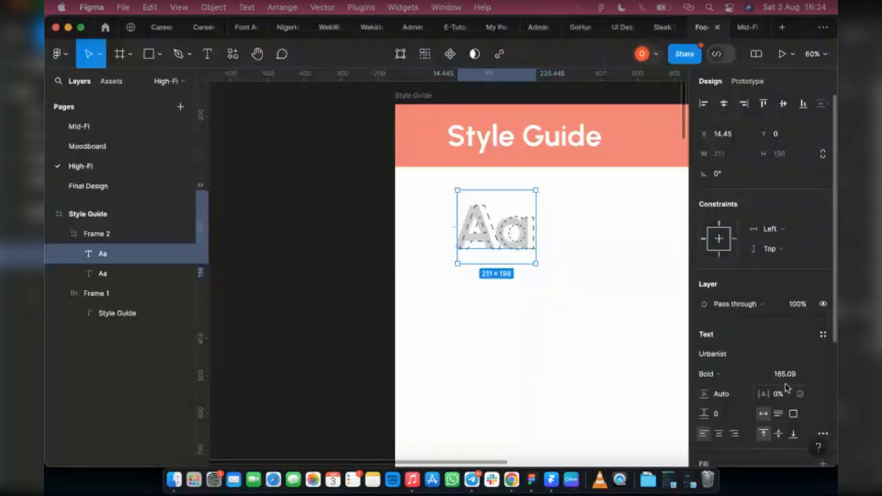
left_click(100, 275, "shift")
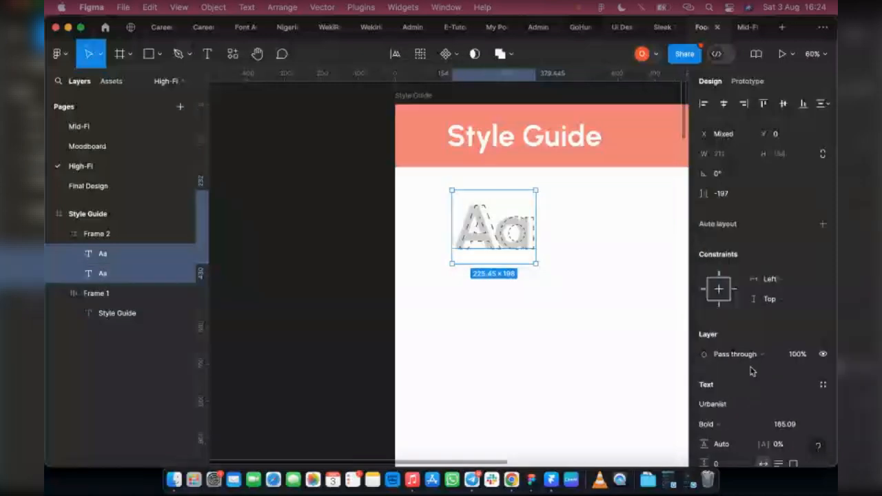
left_click(789, 425)
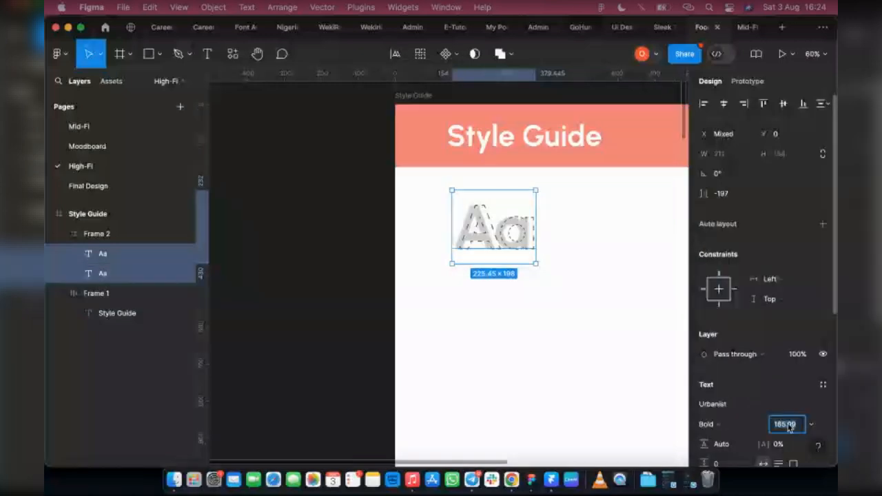
type("186")
key("Return")
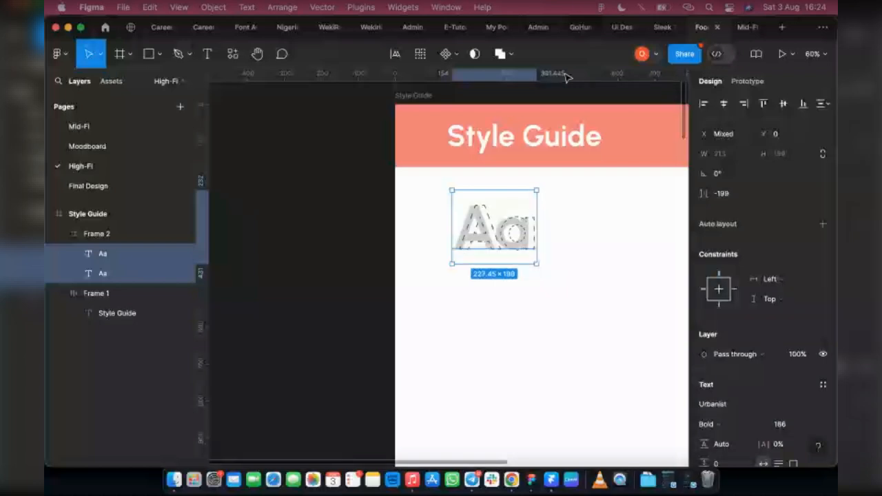
Duplicate the header's Style Guide text into the white area beside the Aa sample.
left_click(113, 235)
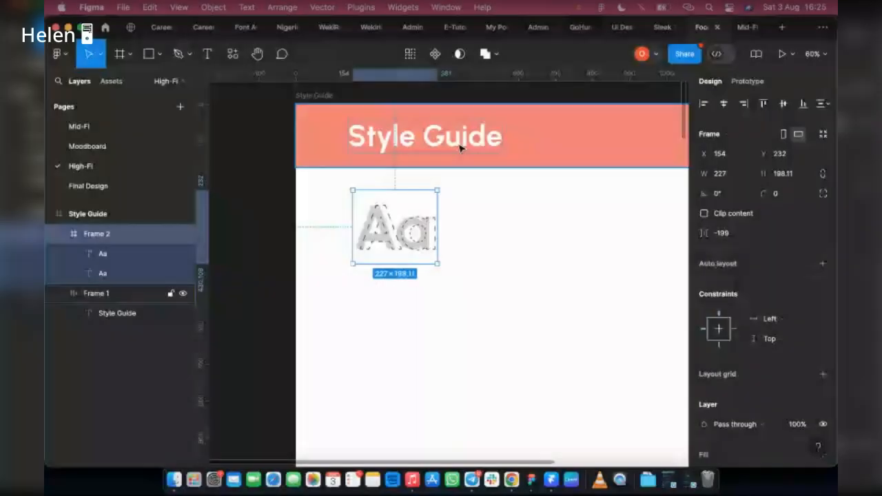
left_click(455, 146)
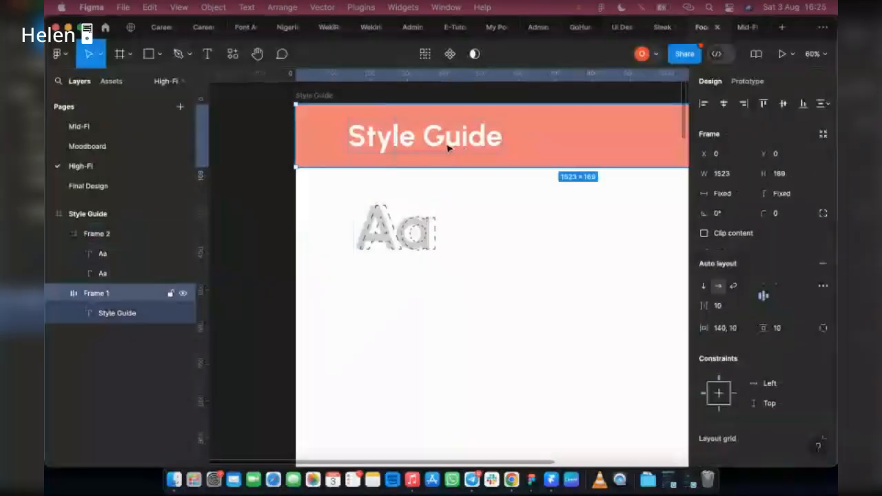
double_click(448, 144)
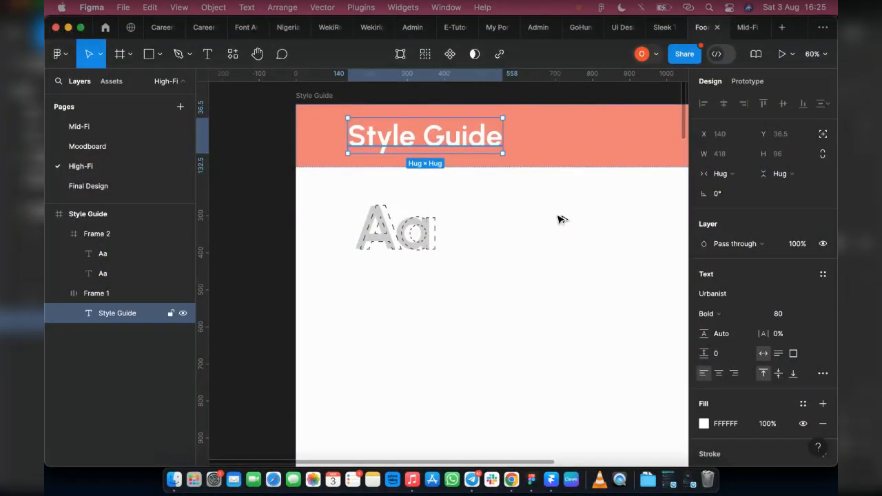
left_click_drag(449, 144, 591, 222)
Change the duplicated Style Guide text's fill to 1E1E1E.
scroll(712, 322, "down", 3)
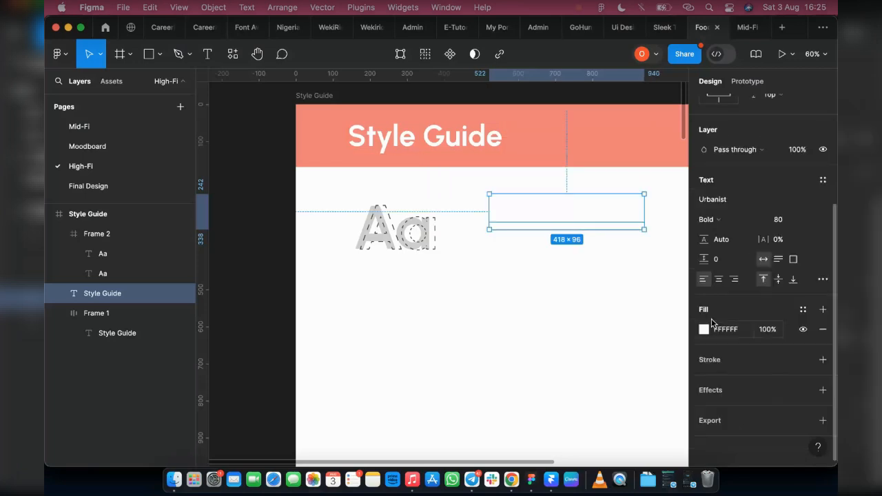
left_click(704, 328)
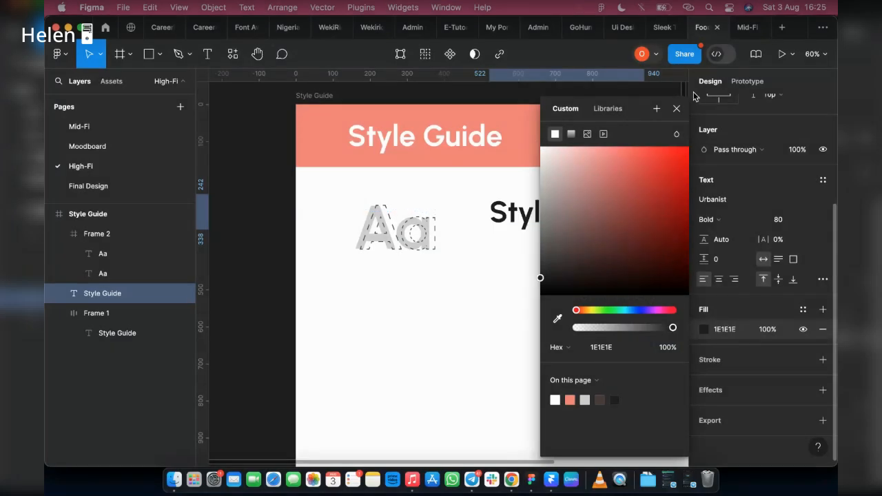
left_click(675, 108)
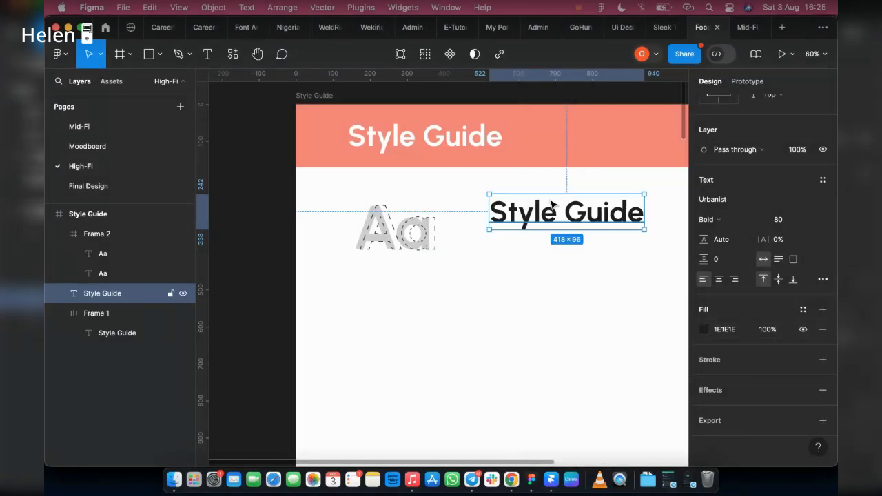
Replace the duplicated text's content with "Urbanist".
key("Return")
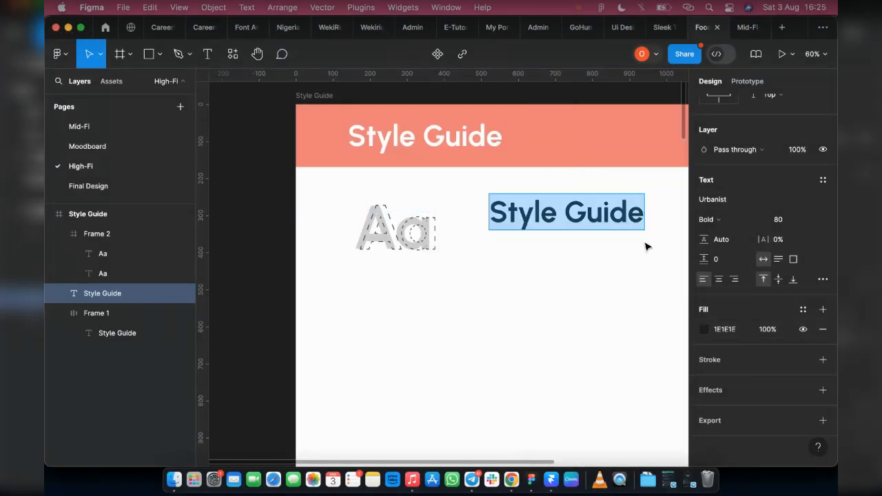
type("Urbanist")
key("Escape")
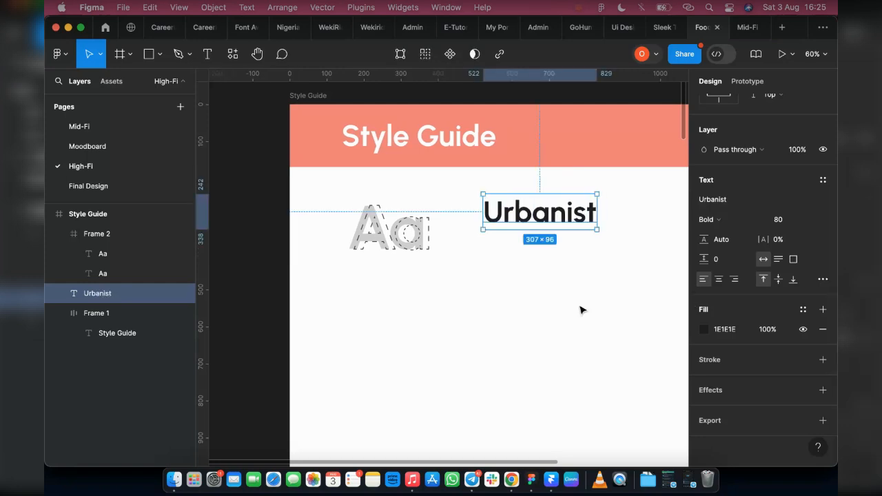
key("Escape")
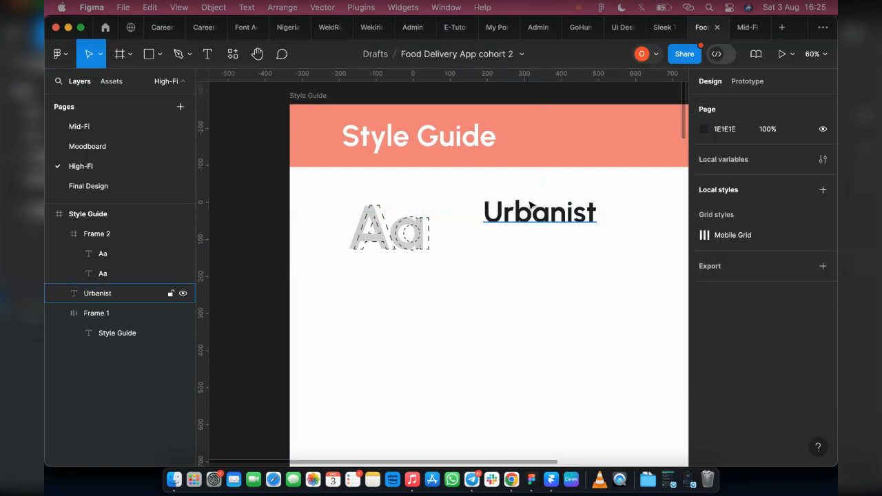
Set the Urbanist text's font size to 40.
left_click(530, 205)
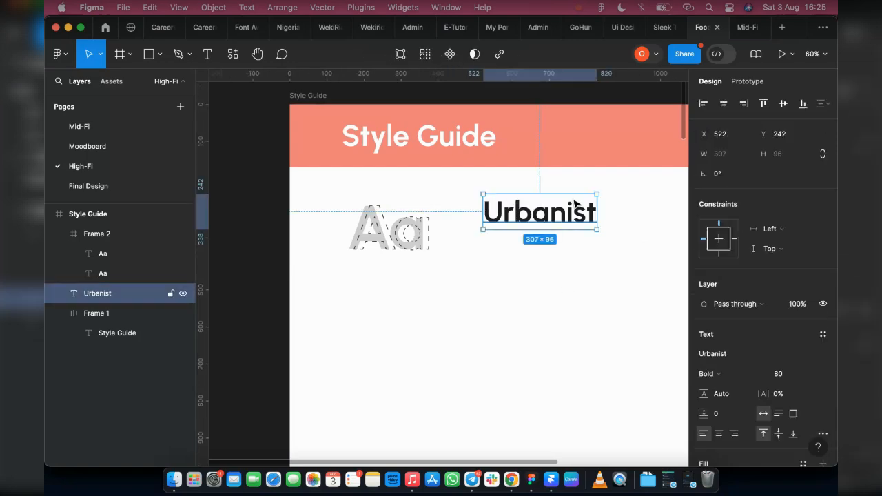
left_click(811, 377)
scroll(801, 393, "down", 3)
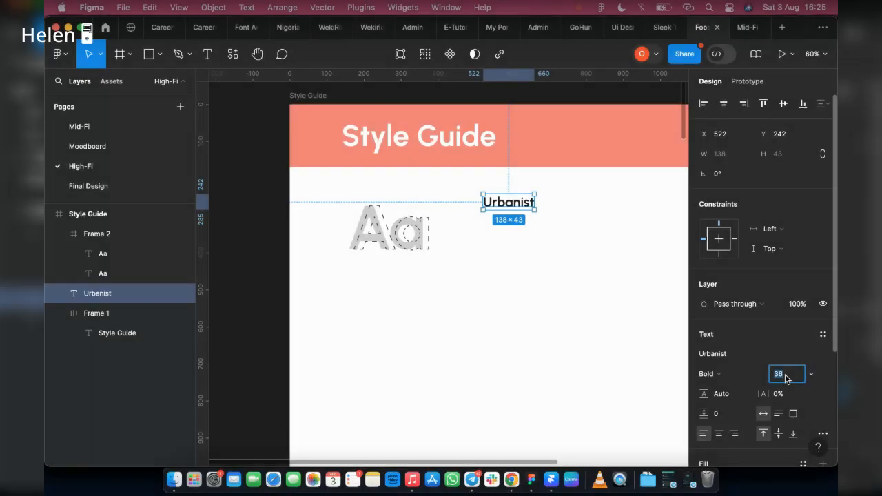
type("40")
key("Return")
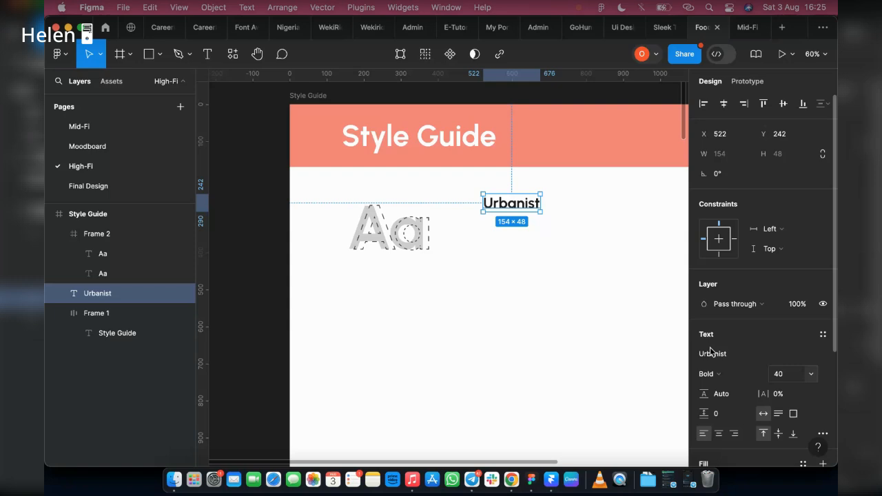
Nudge the Urbanist text slightly down and change its weight to SemiBold.
left_click_drag(513, 202, 516, 212)
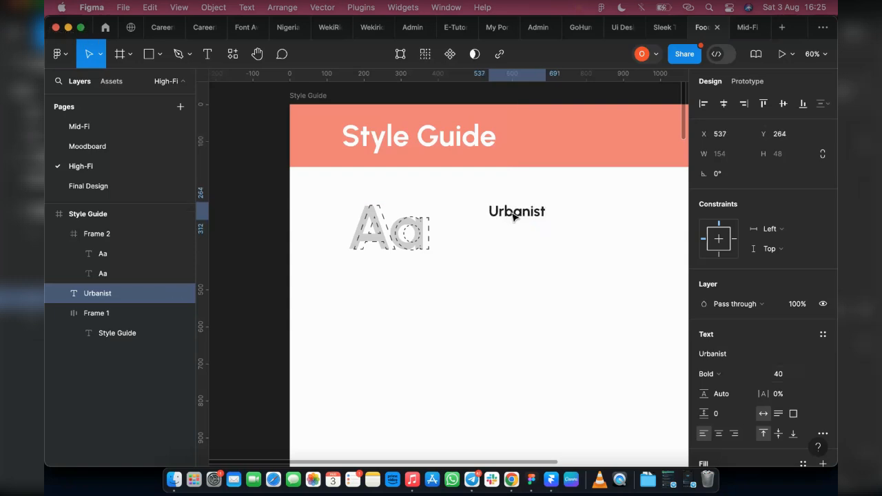
left_click(724, 376)
left_click(723, 359)
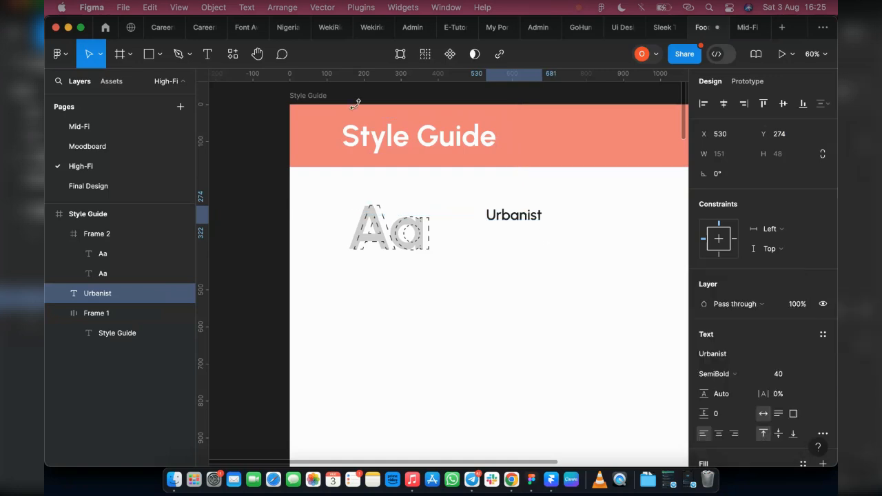
Switch to Chrome, search what kind of font Urbanist is, and copy the answer "geometric sans-serif" before returning.
left_click(365, 28)
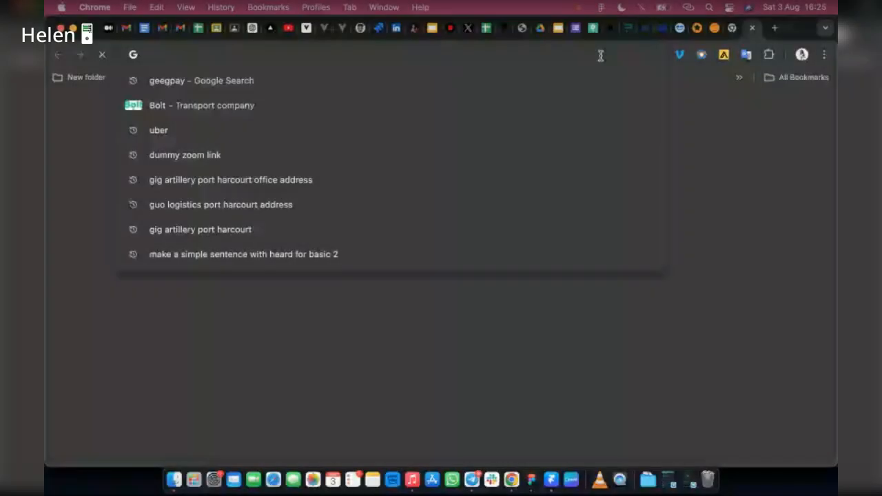
type("ur")
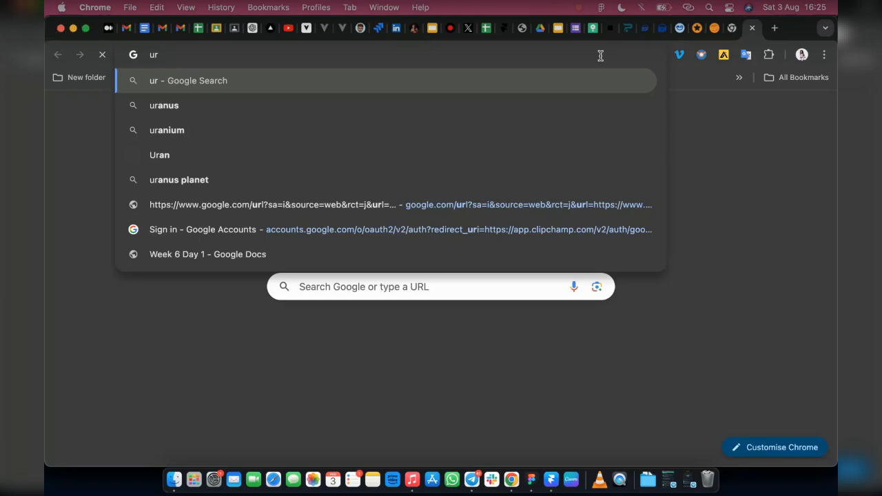
type("banist")
key("Down")
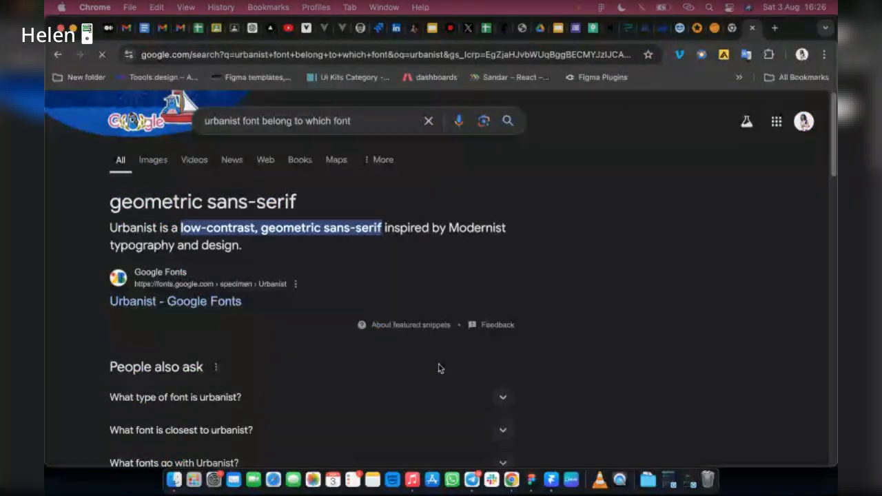
left_click_drag(110, 201, 298, 207)
key("super+c")
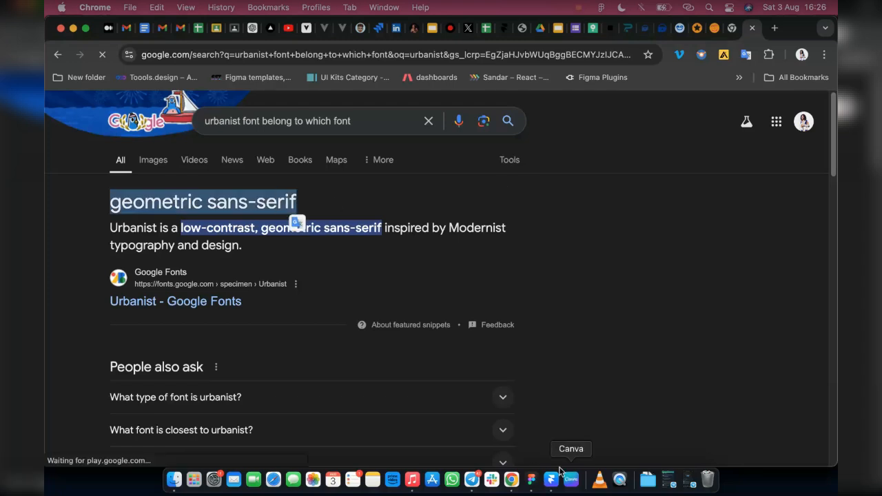
left_click(532, 480)
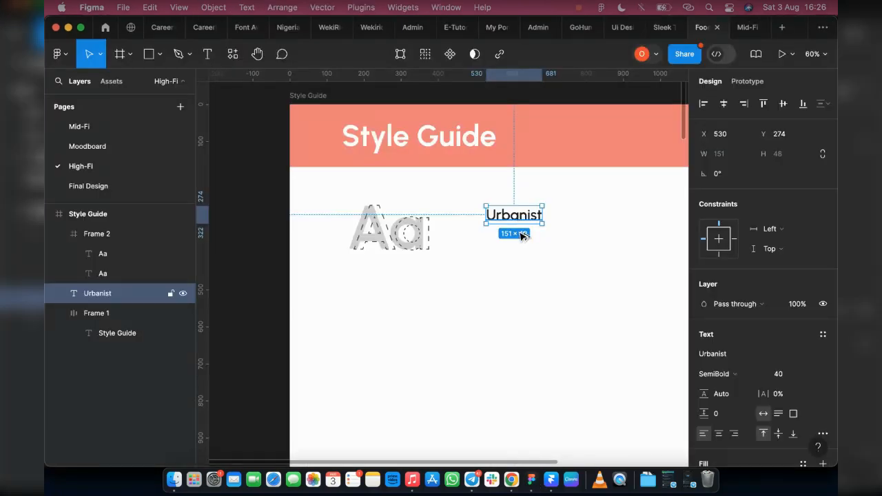
Duplicate the Urbanist text 10 px below itself and paste the copied "geometric sans-serif" into the copy.
key("super+d")
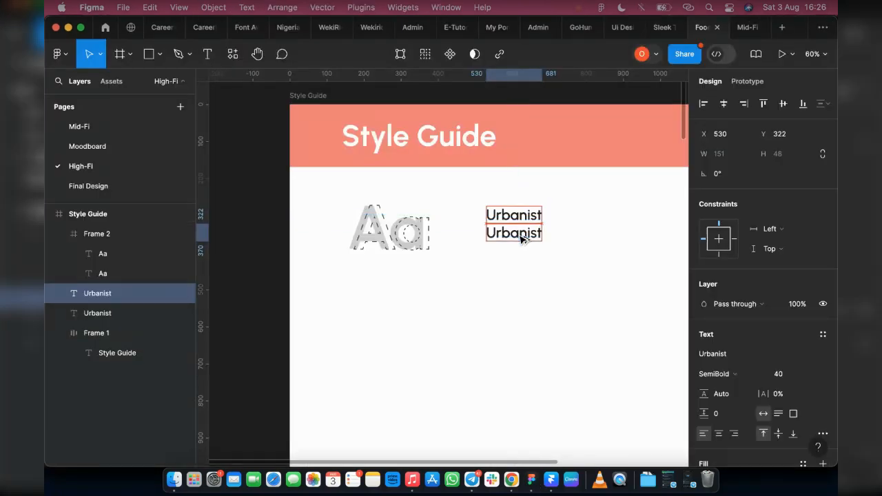
left_click_drag(520, 234, 520, 236)
key("shift+Down")
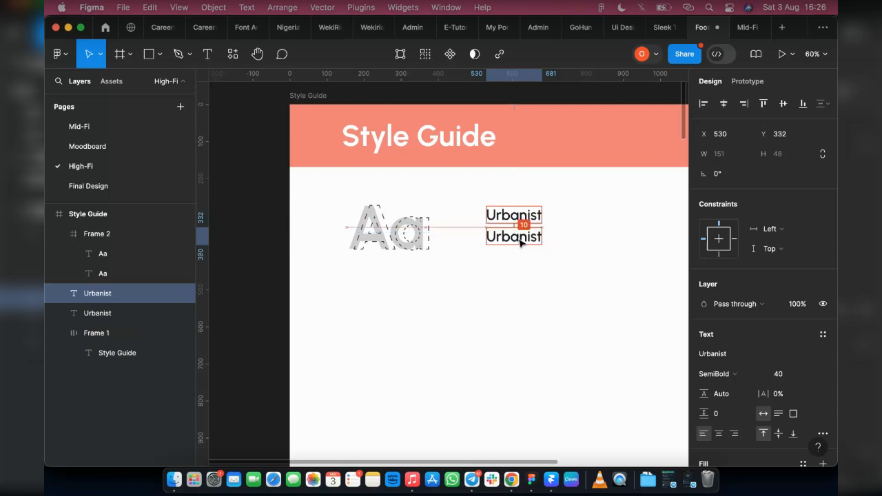
double_click(517, 237)
key("super+v")
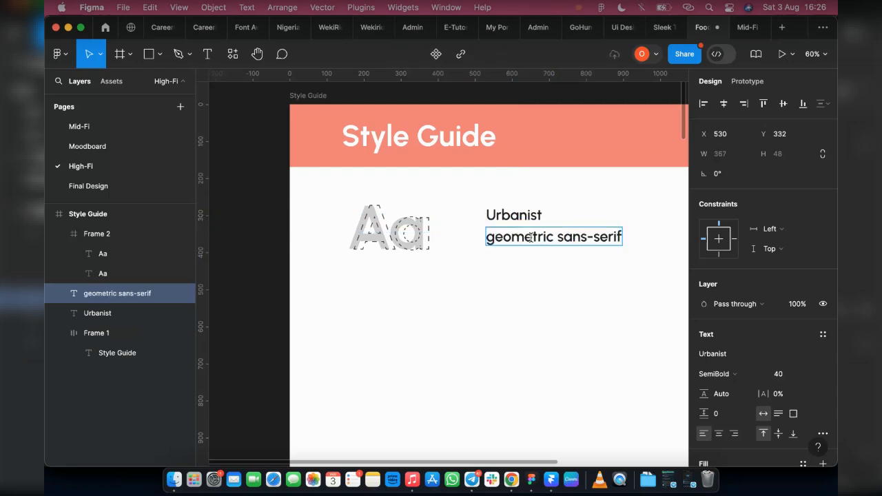
Edit the pasted text so it reads "Sans-serif".
left_click_drag(524, 237, 563, 237)
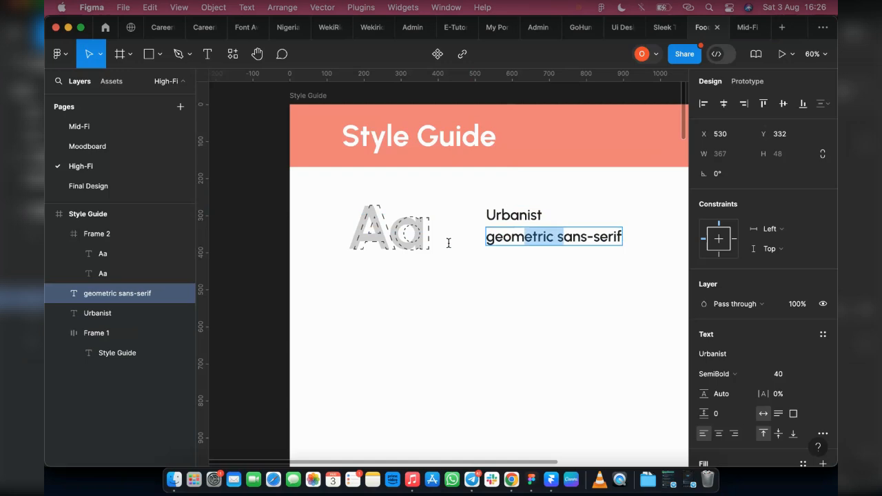
left_click_drag(449, 242, 449, 242)
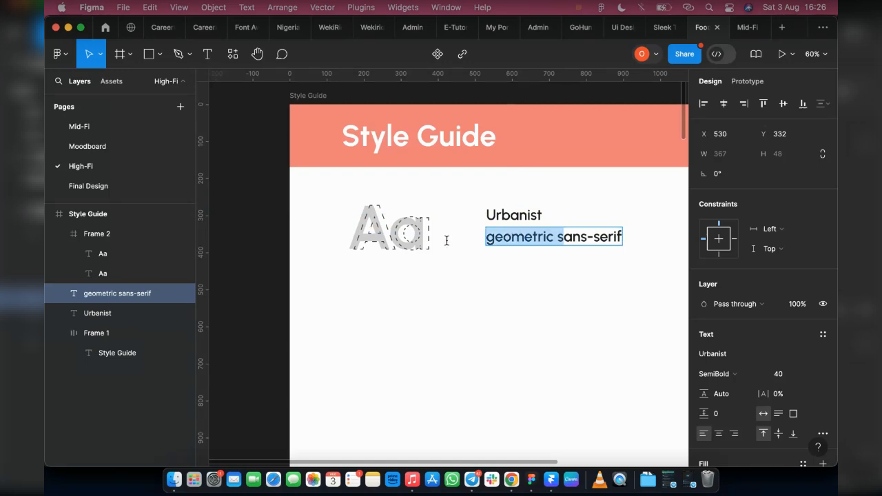
type("S")
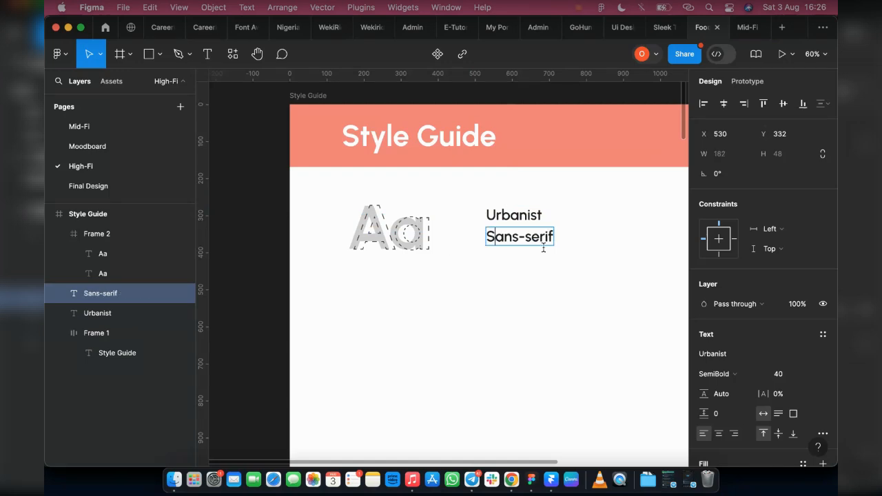
key("Escape")
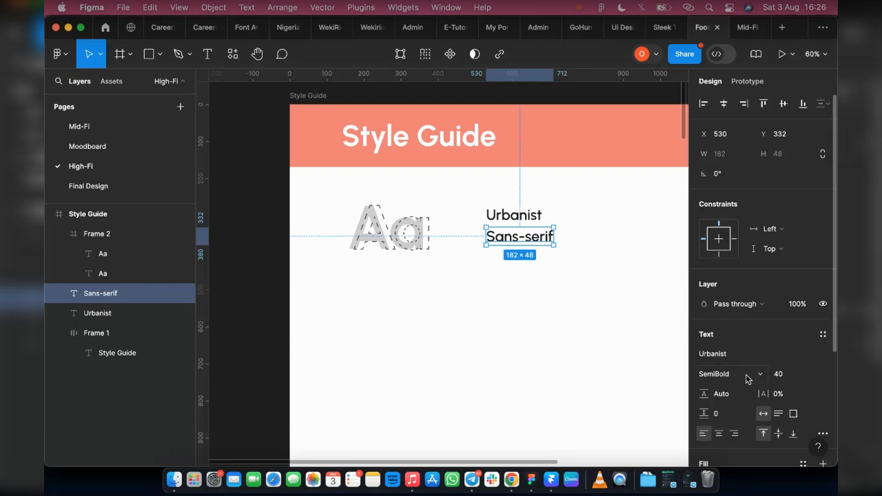
Set the Sans-serif text to Regular weight and size 24, comparing with the reference style guide in another tab.
left_click(746, 374)
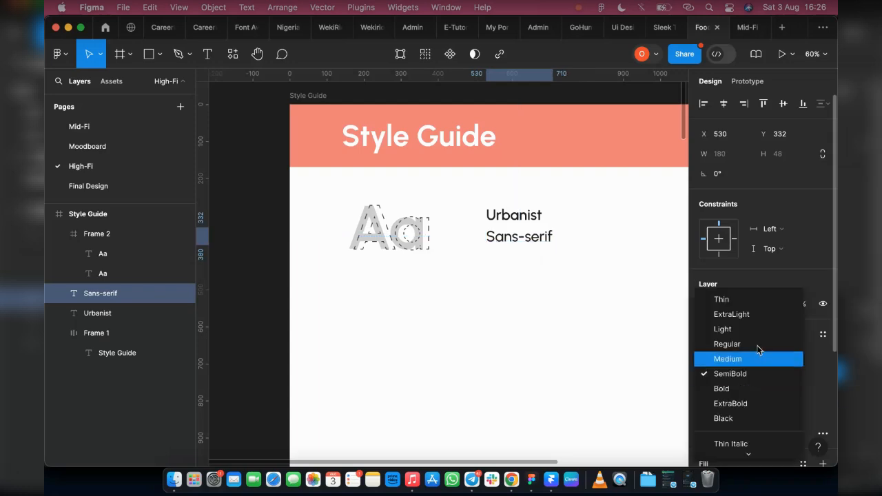
left_click(756, 345)
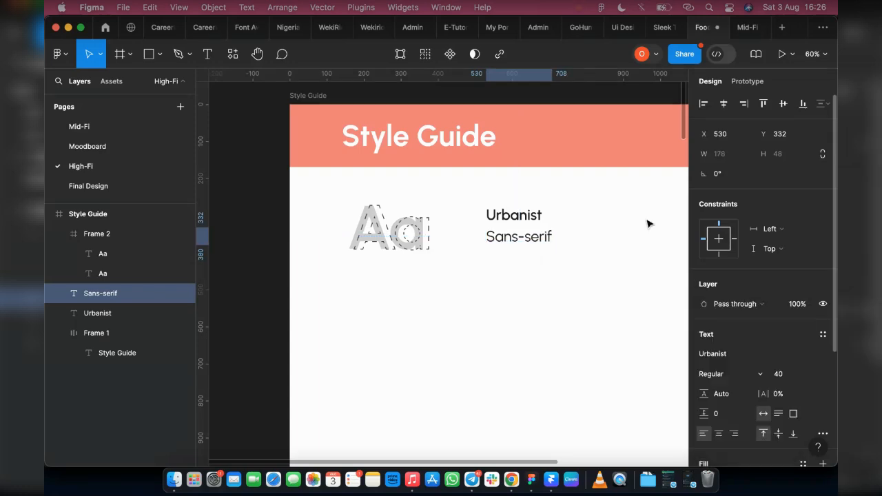
left_click(363, 27)
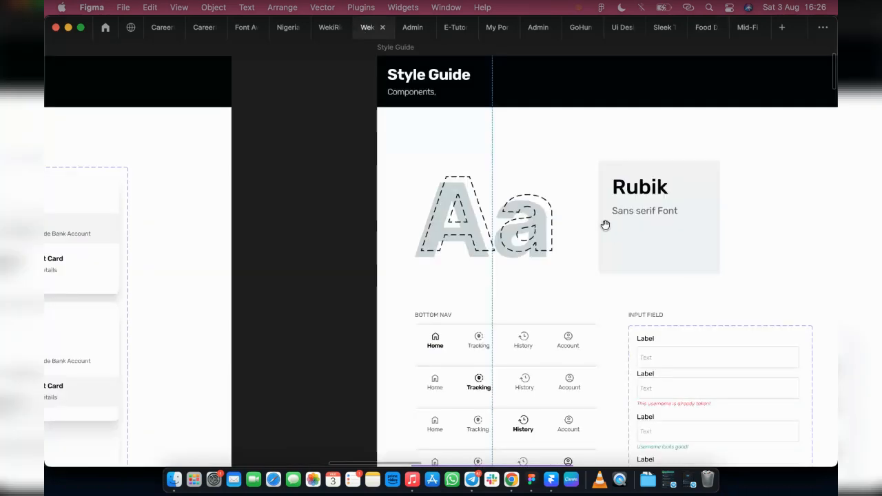
left_click(696, 29)
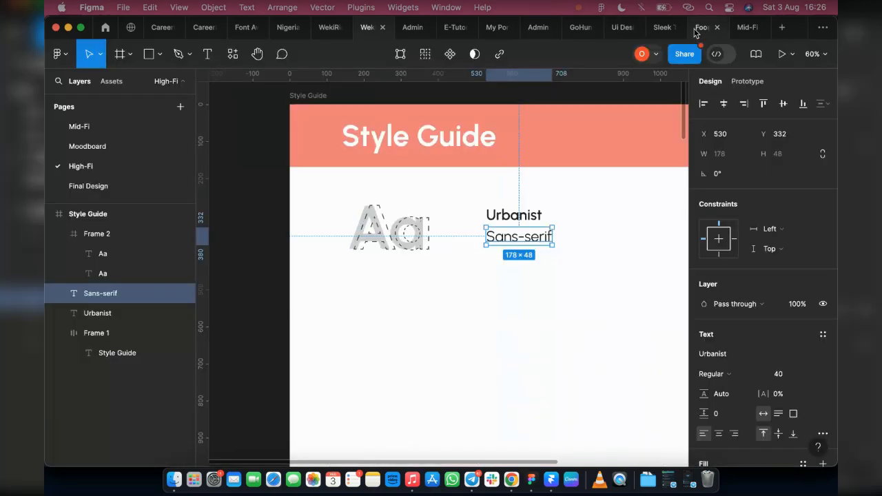
left_click(810, 375)
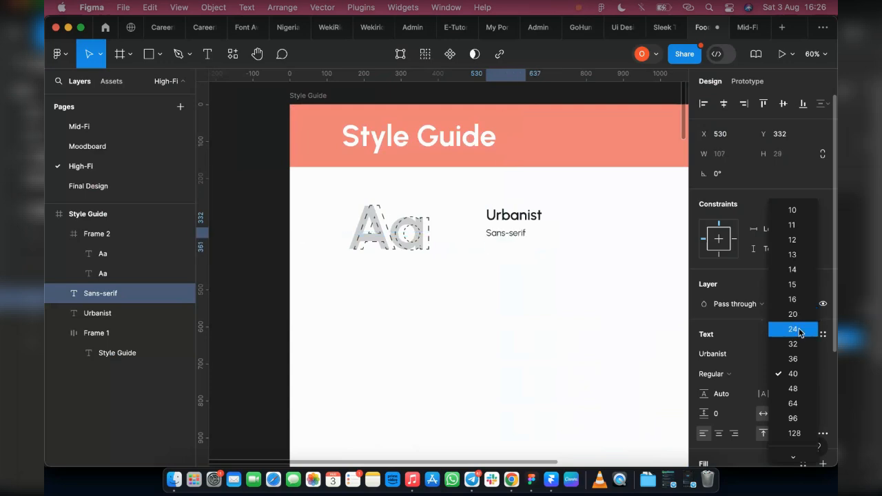
key("Return")
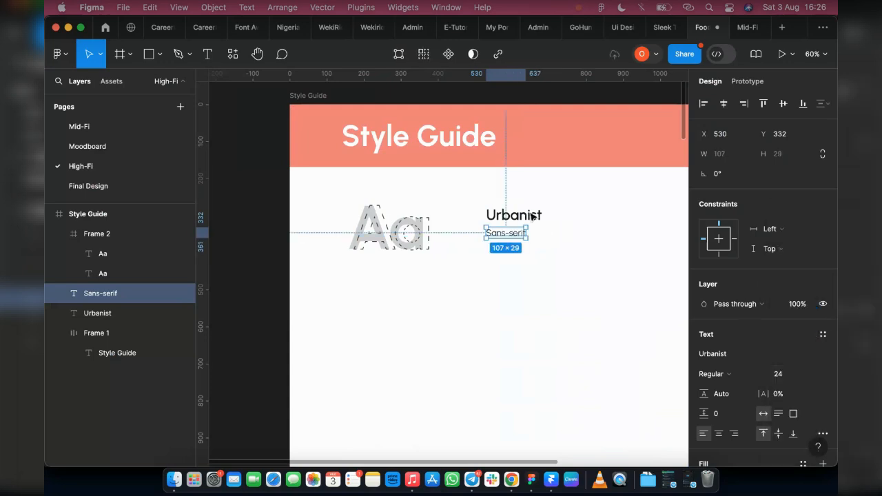
Change the Urbanist text's fill colour to 151515.
left_click(541, 217)
scroll(740, 385, "down", 3)
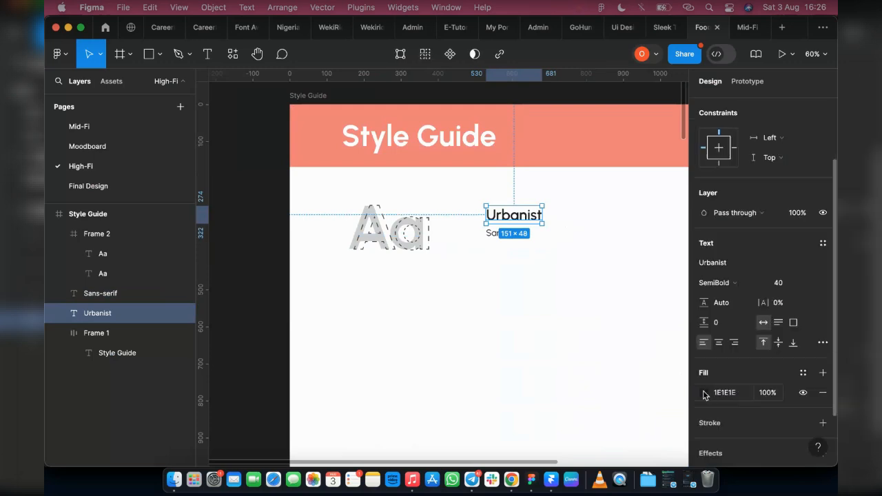
left_click(704, 393)
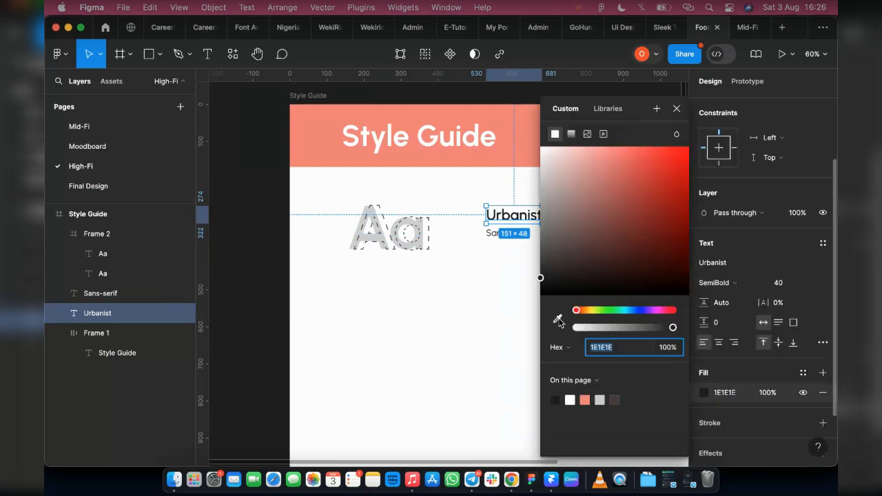
left_click(541, 283)
left_click_drag(539, 284, 539, 284)
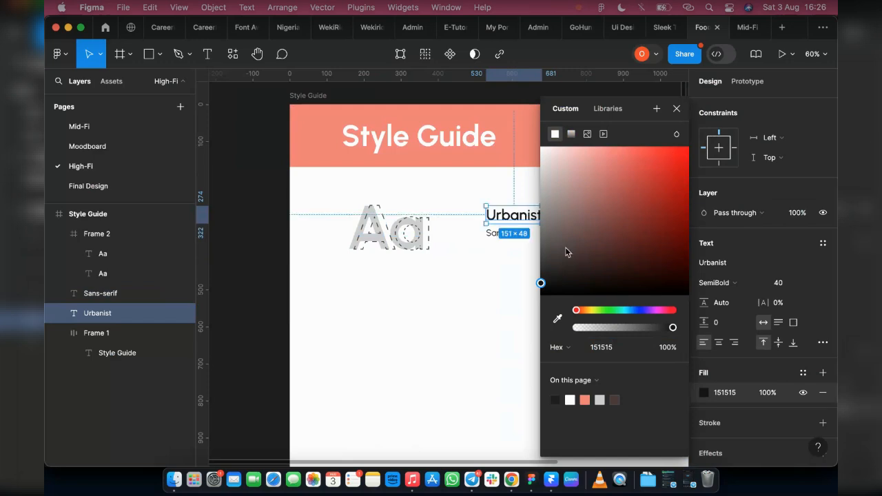
key("Escape")
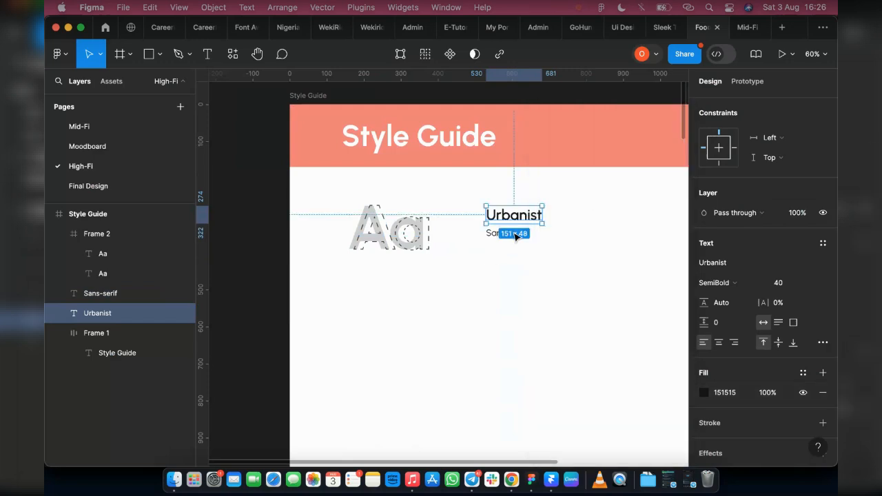
Wrap the Urbanist and Sans-serif texts in a vertical auto layout frame and resize it to about 193 × 135.
scroll(481, 230, "up", 4)
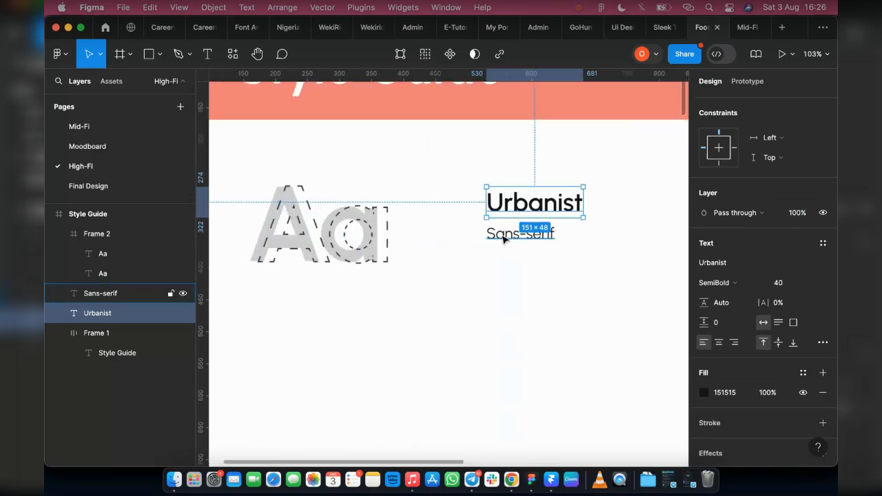
left_click(503, 236, "shift")
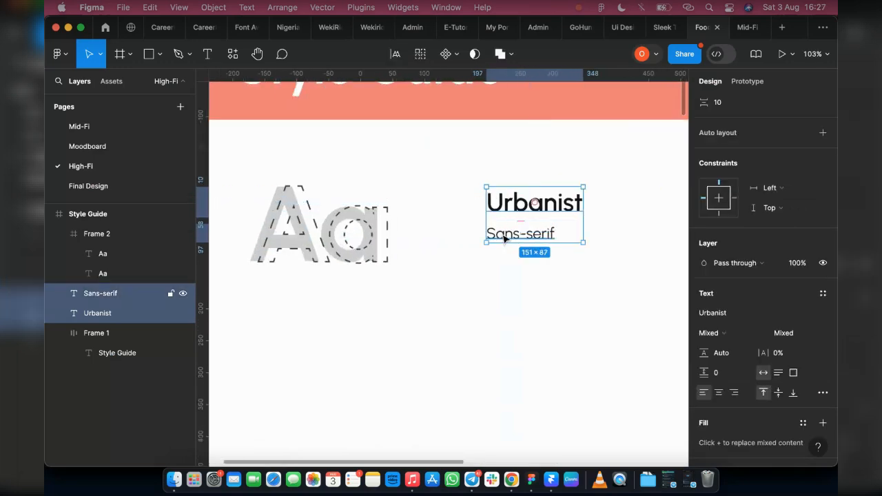
key("shift+a")
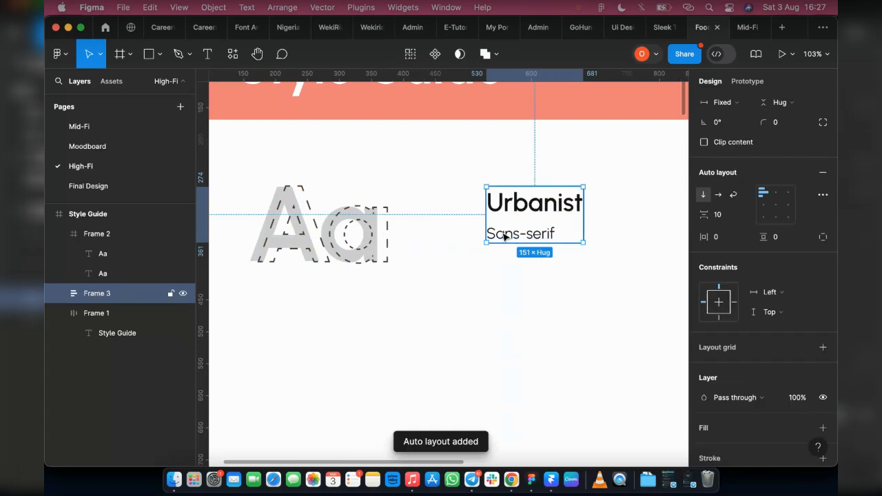
left_click_drag(525, 242, 525, 270)
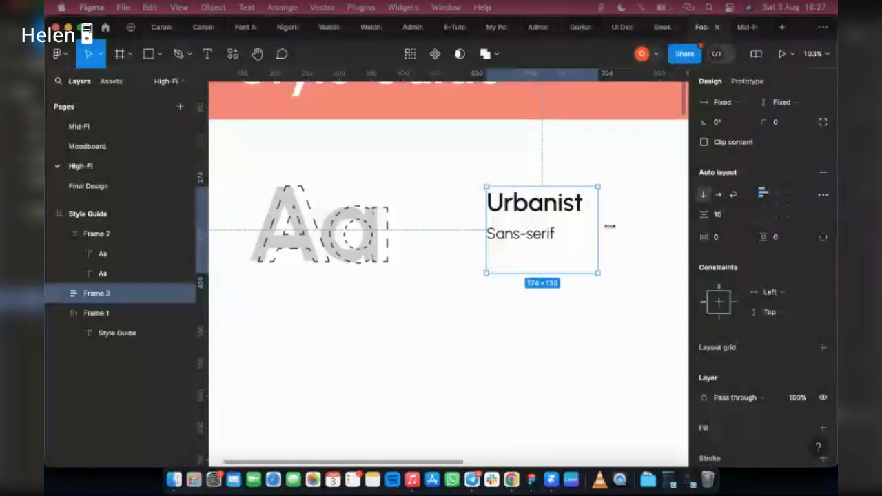
left_click_drag(595, 225, 609, 226)
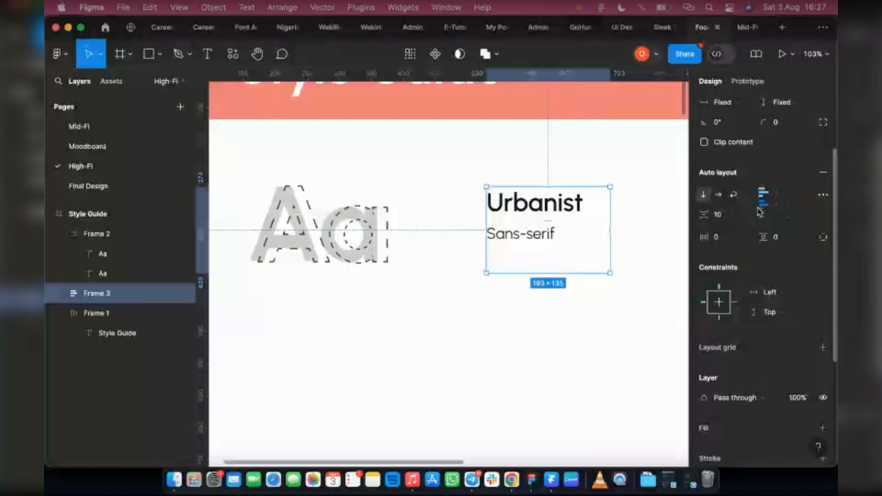
Set the Urbanist/Sans-serif frame's auto layout padding to 17 horizontally and 14 vertically.
mouse_move(485, 220)
left_mouse_down()
mouse_move(471, 221)
mouse_move(485, 221)
left_mouse_up()
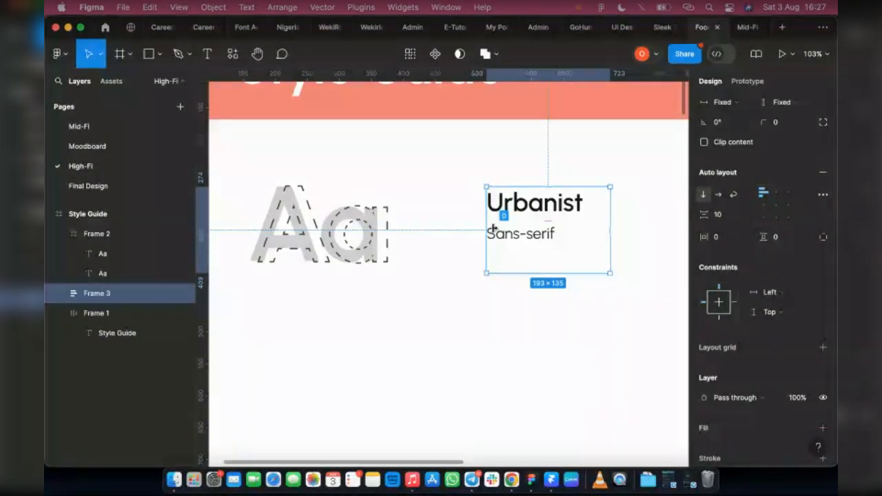
left_click_drag(499, 229, 506, 231)
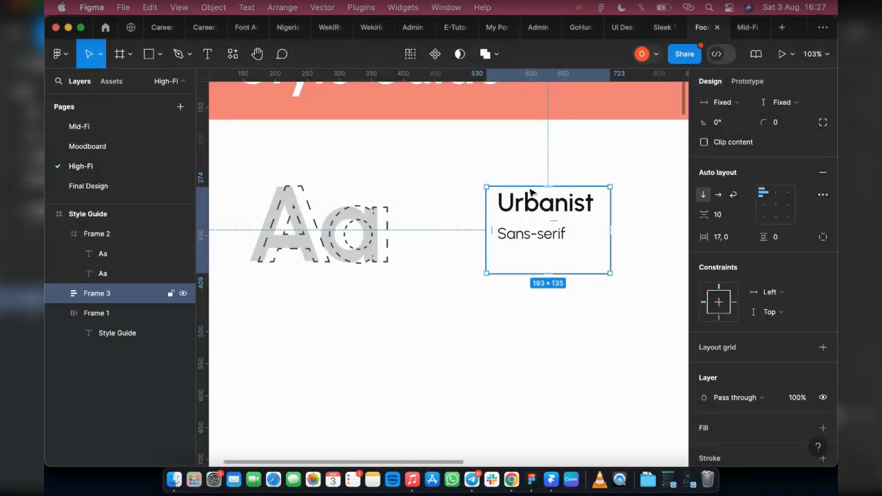
left_click_drag(550, 193, 555, 205)
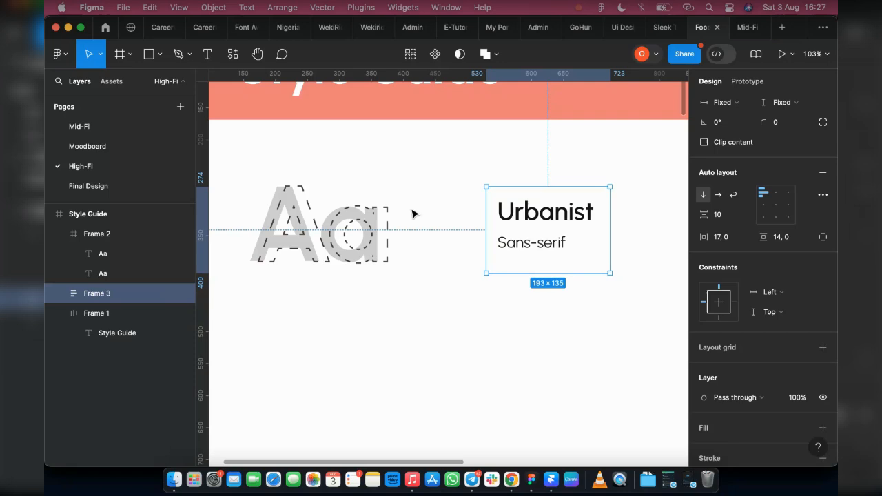
Add a light pink fill, FDF6F6, to the Urbanist/Sans-serif frame.
scroll(701, 336, "down", 3)
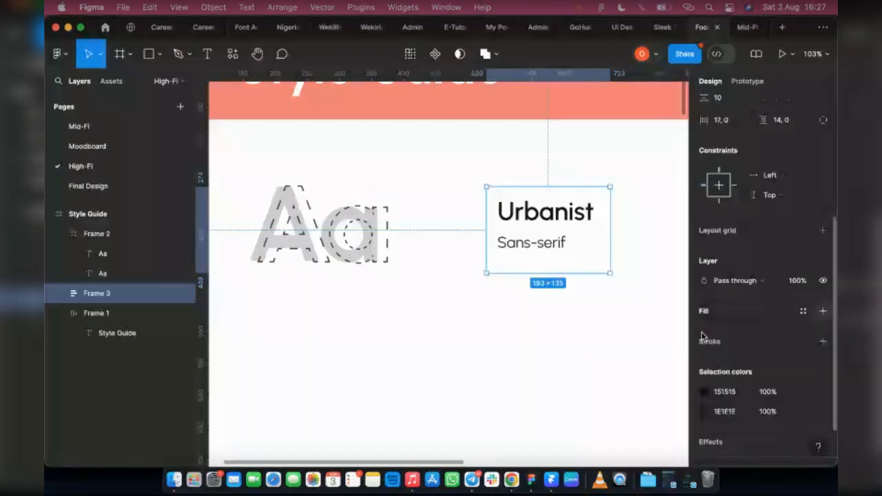
left_click(703, 314)
left_click(703, 332)
left_click_drag(542, 147, 551, 149)
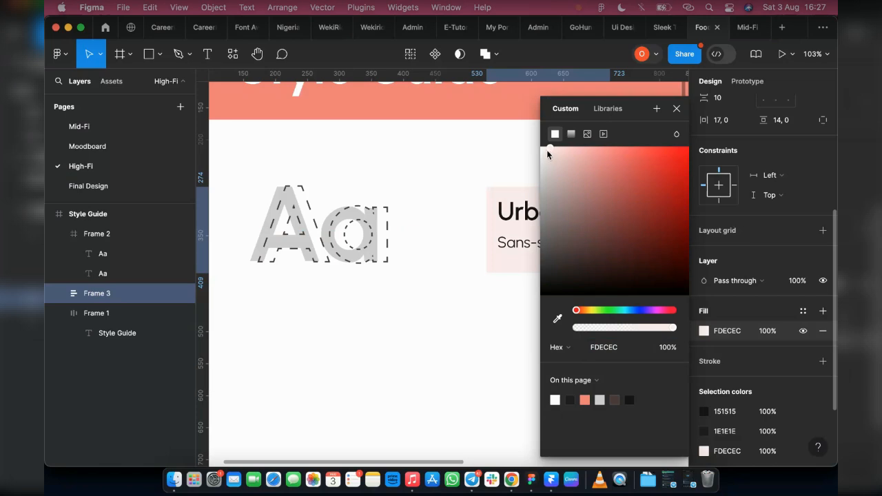
left_click(543, 150)
left_click(675, 108)
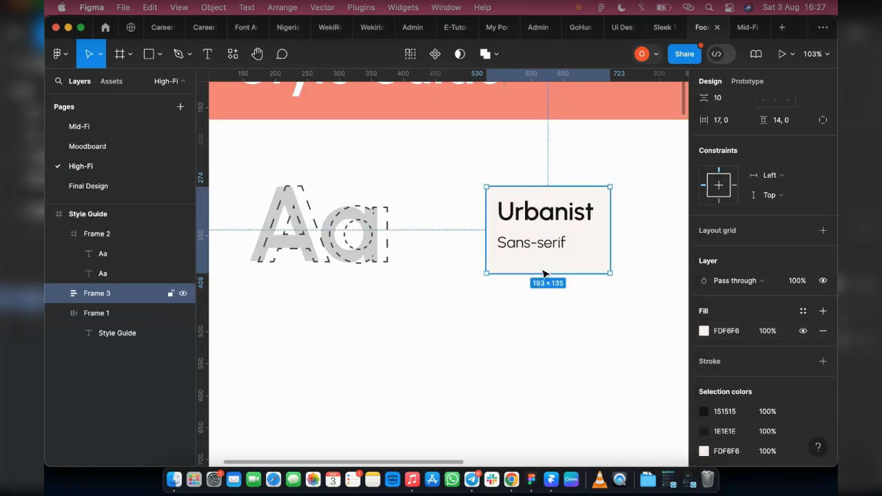
Move the text frame closer to the Aa frame and wrap both in a horizontal auto layout frame.
left_click_drag(562, 244, 523, 250)
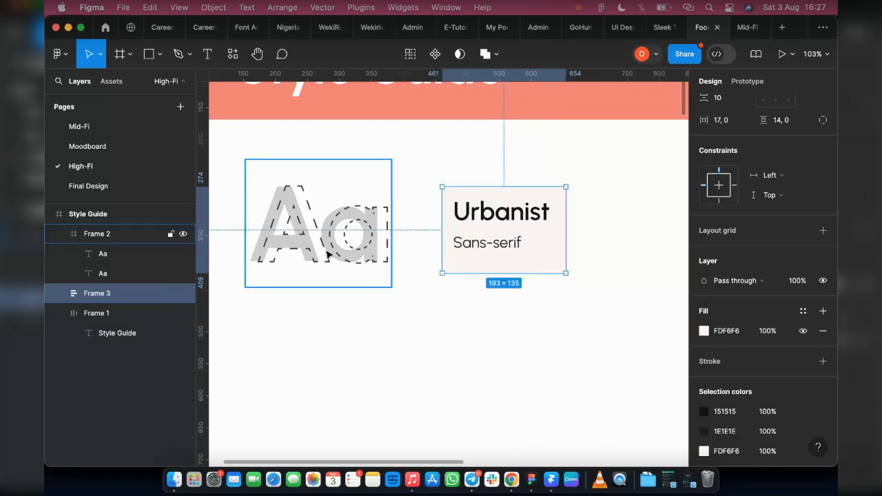
left_click(327, 253, "shift")
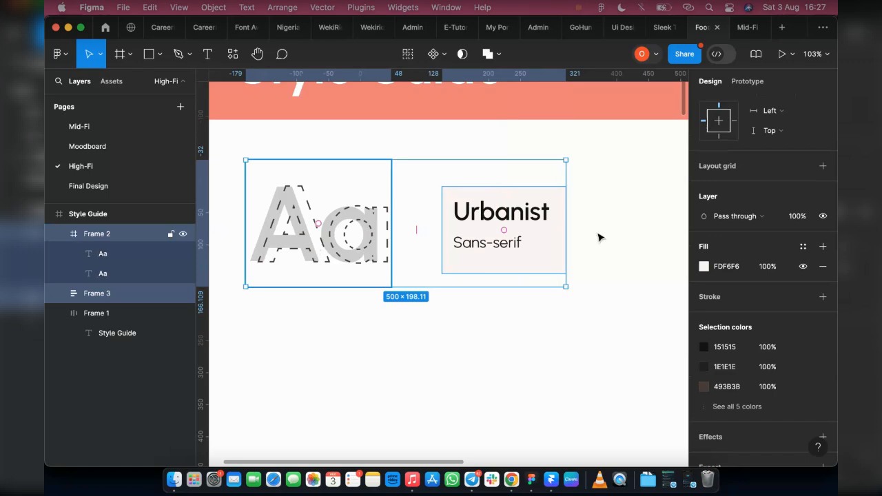
key("shift+a")
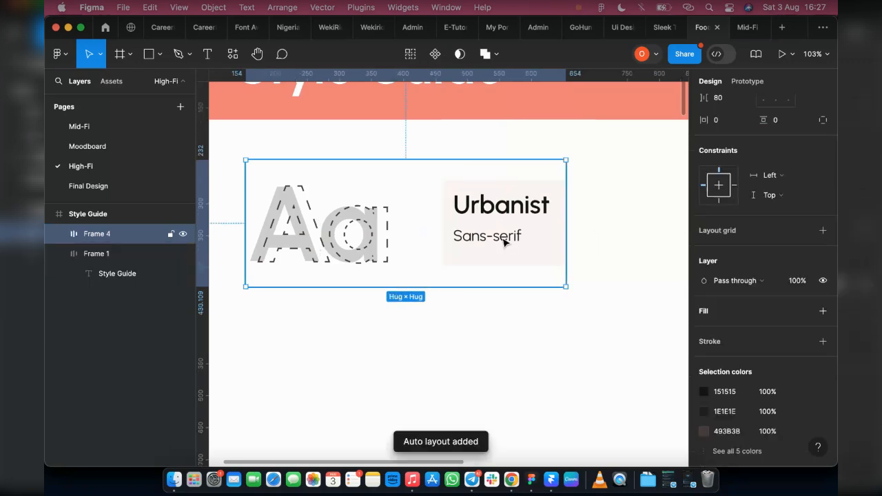
Review the typography section of the reference style guide in the other tab.
left_click(365, 31)
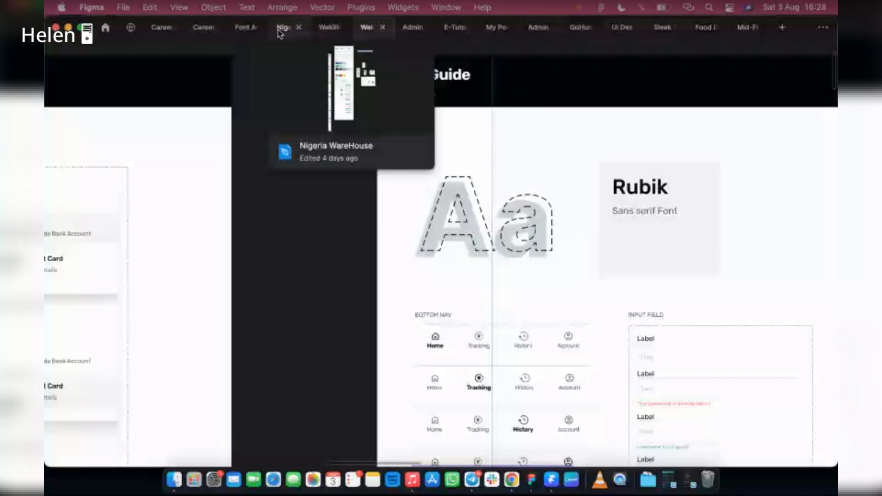
left_click(281, 28)
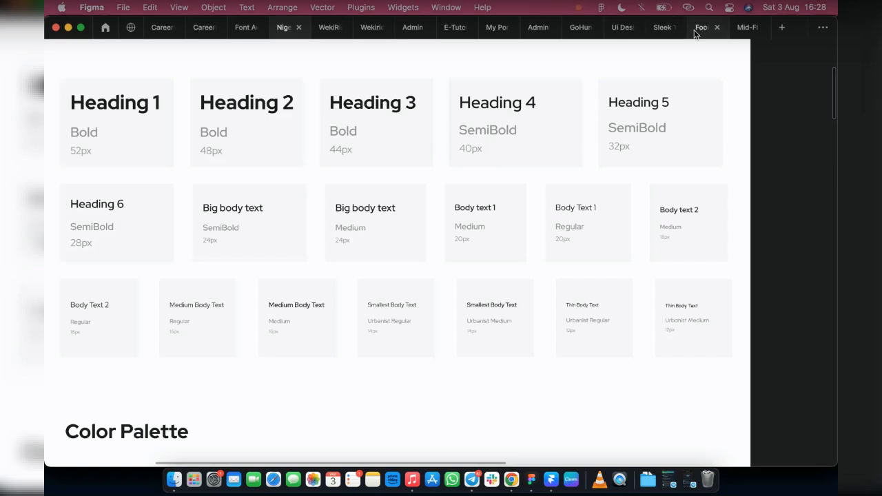
mouse_move(695, 33)
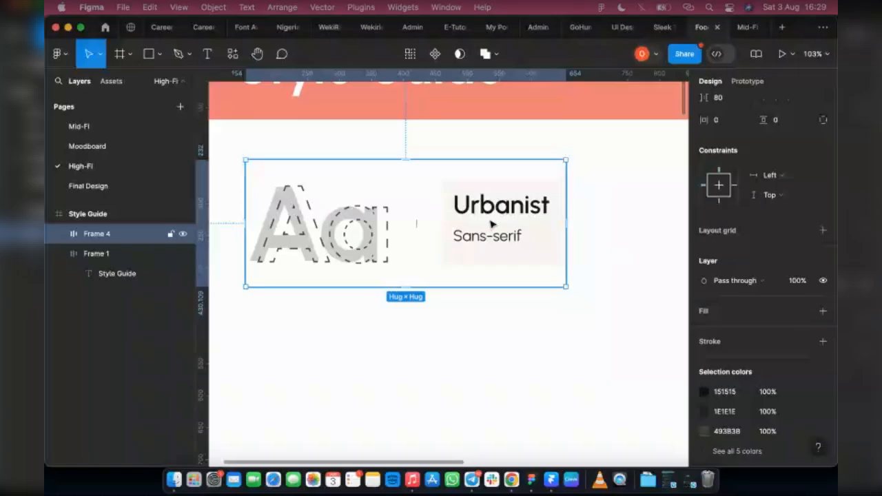
Duplicate the Urbanist heading twice into a row below the sample frame.
double_click(516, 205)
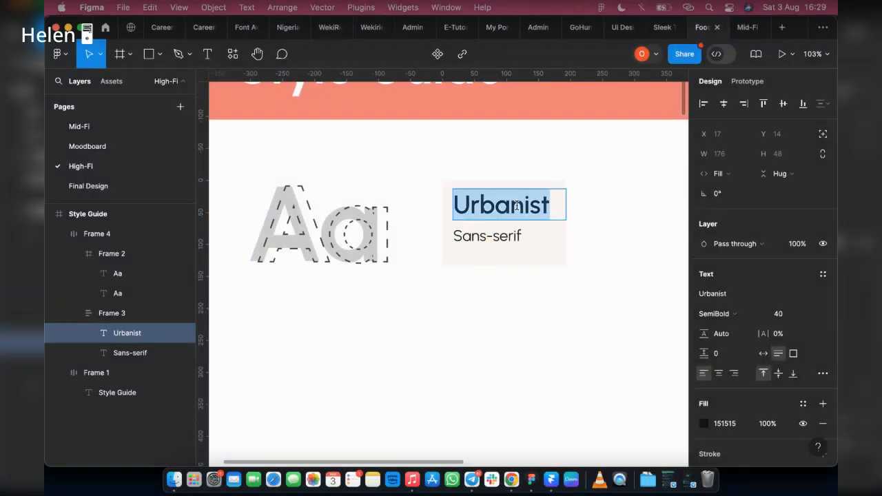
key("Escape")
left_click_drag(510, 209, 445, 368)
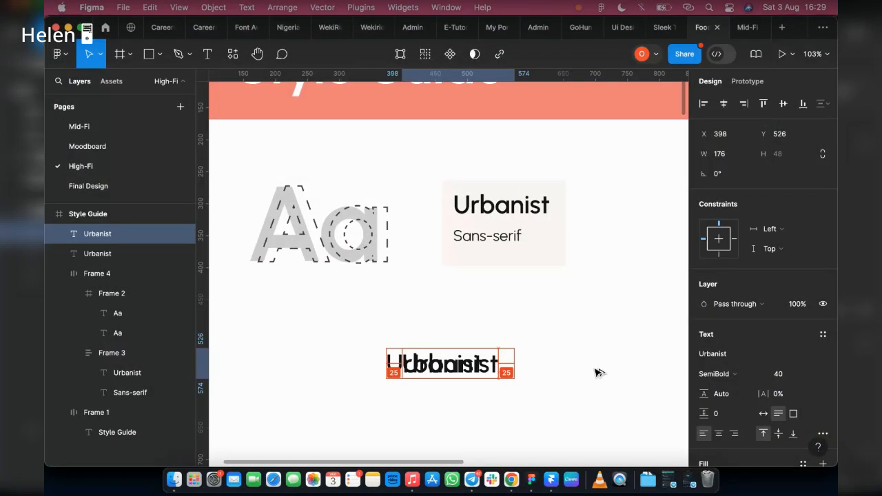
left_click_drag(598, 373, 754, 358)
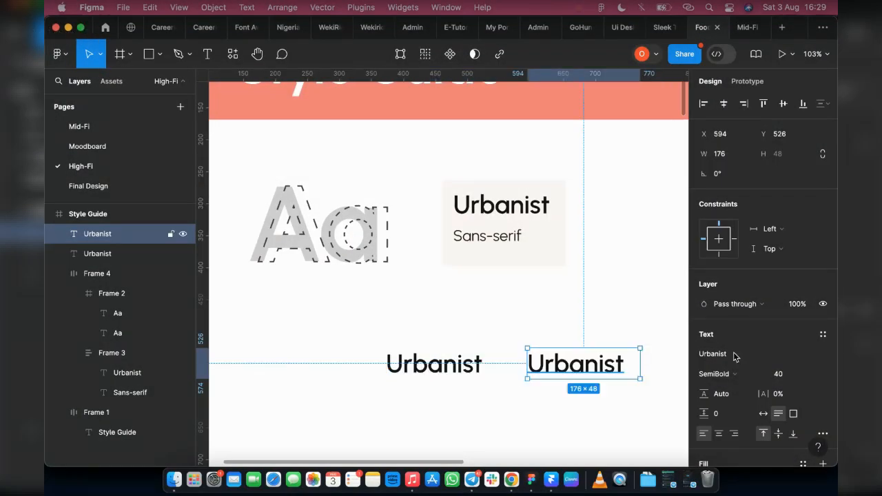
Change the second copy's font to Poppins and edit its text to read "Poppins".
left_click(722, 356)
type("POP")
left_click(606, 199)
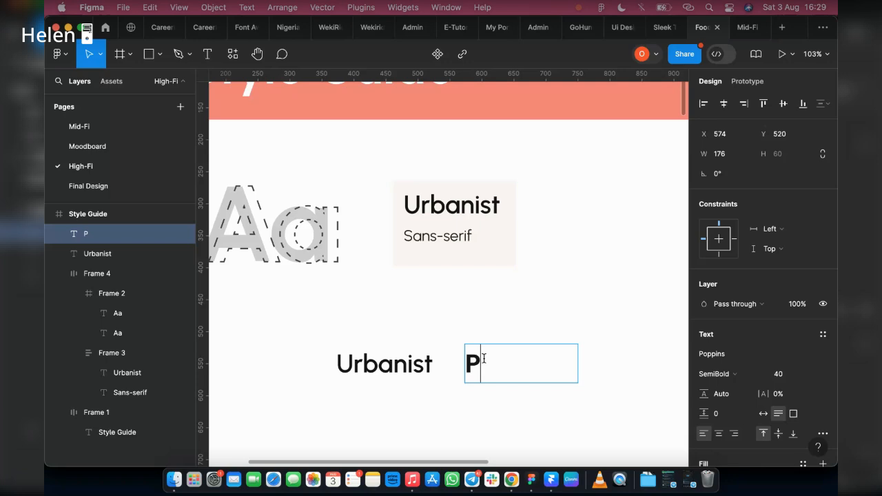
type("oppins")
key("Escape")
Duplicate the Poppins text to the right of it in the same row.
left_click(448, 410)
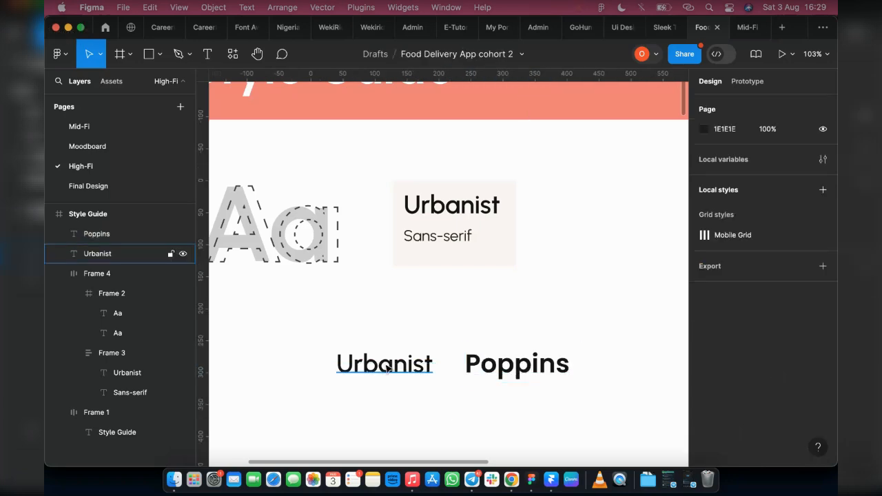
left_click(387, 369)
left_click(516, 375)
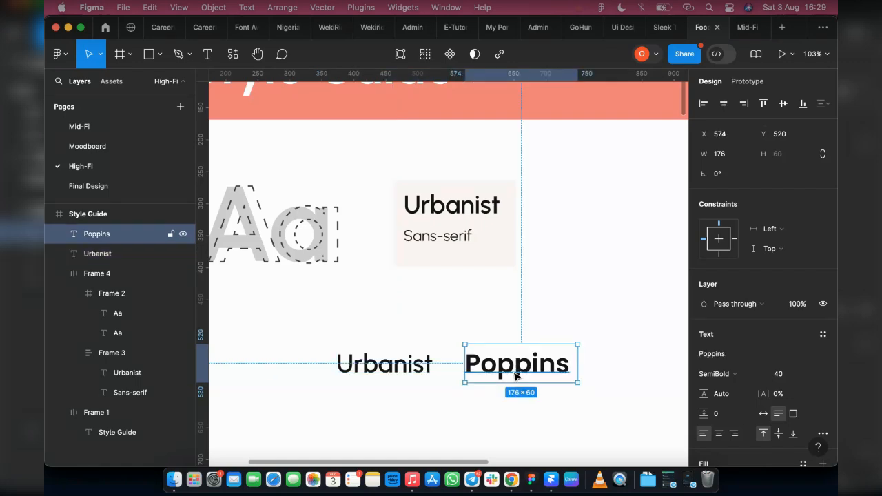
scroll(496, 369, "right", 3)
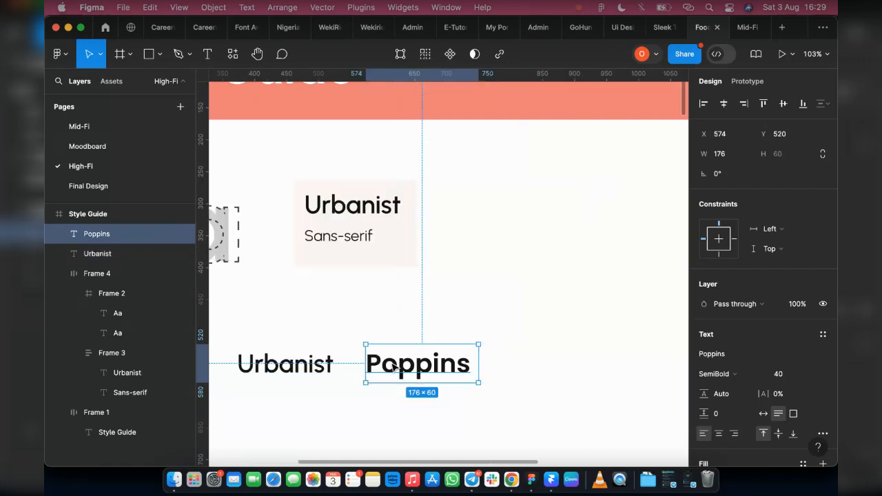
left_click_drag(406, 369, 545, 372, "alt")
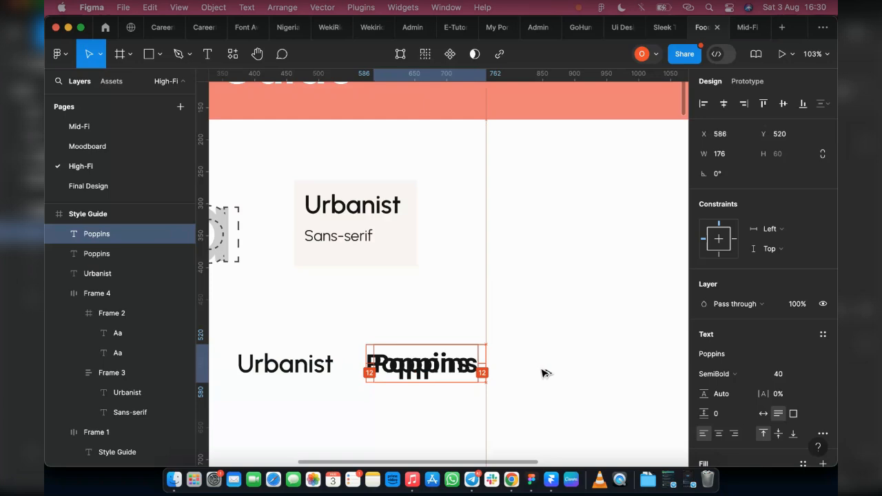
Change the new copy's font to Montserrat.
left_click(723, 356)
type("mon")
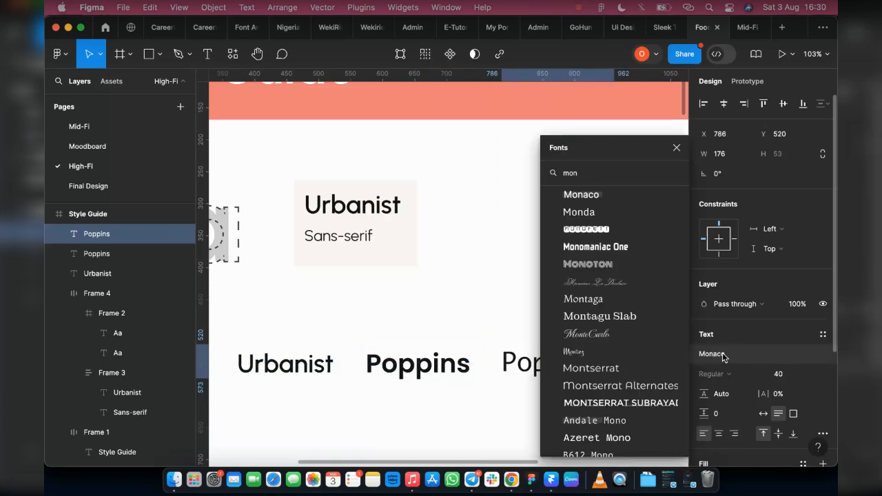
type("s")
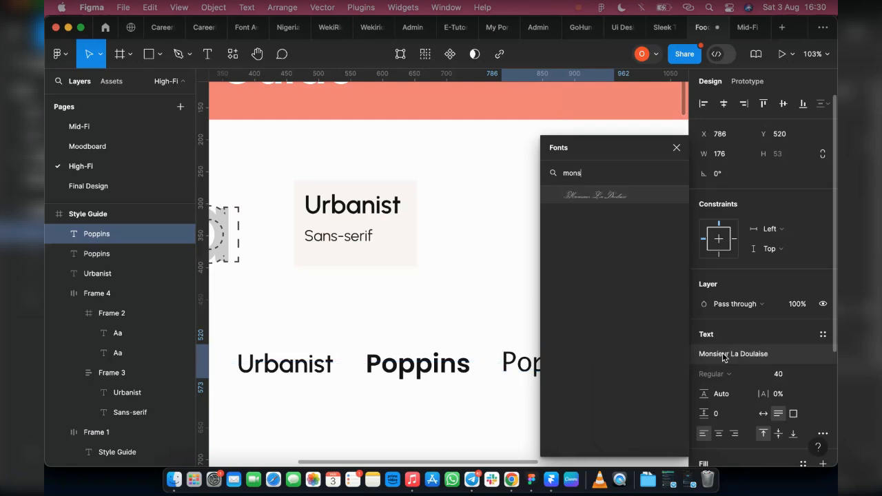
key("BackSpace")
type("t")
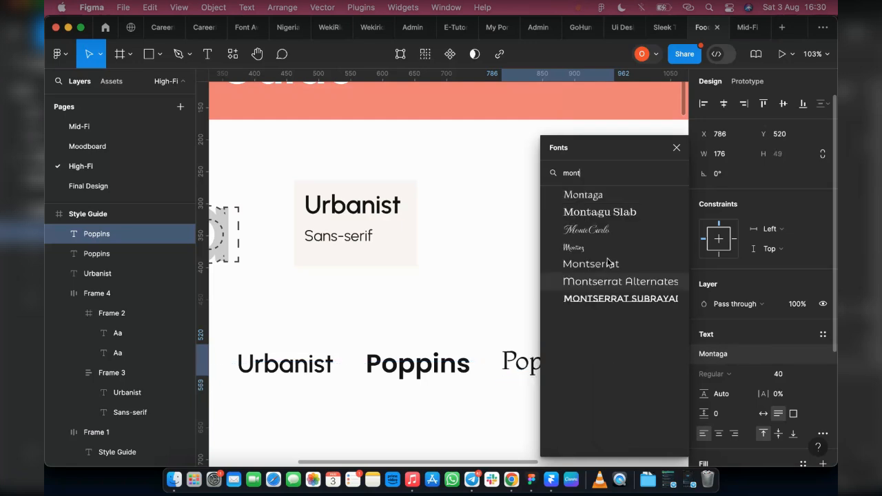
left_click(606, 263)
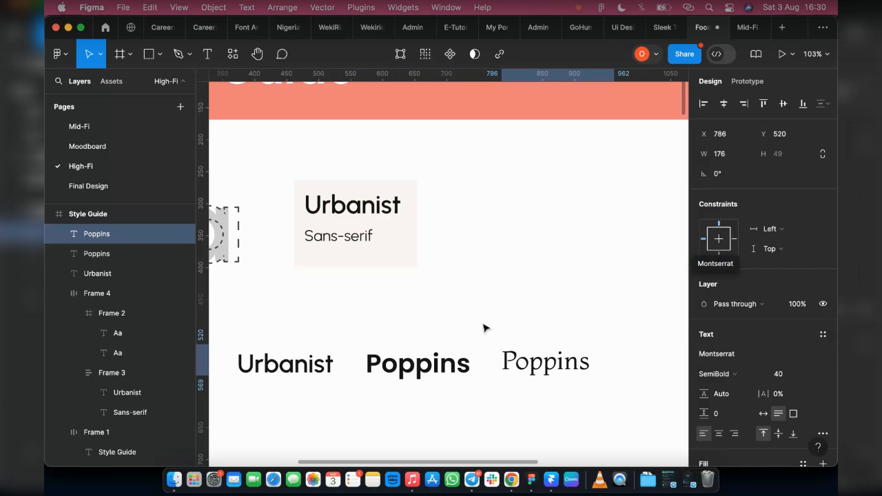
Edit the copy's text to read "Montserrat" and set its width to resize automatically.
double_click(533, 368)
type("Mont")
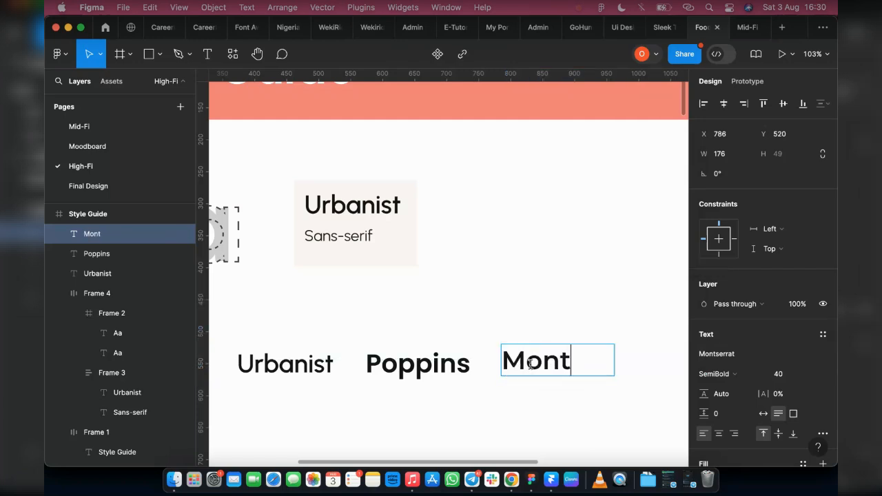
type("serrat")
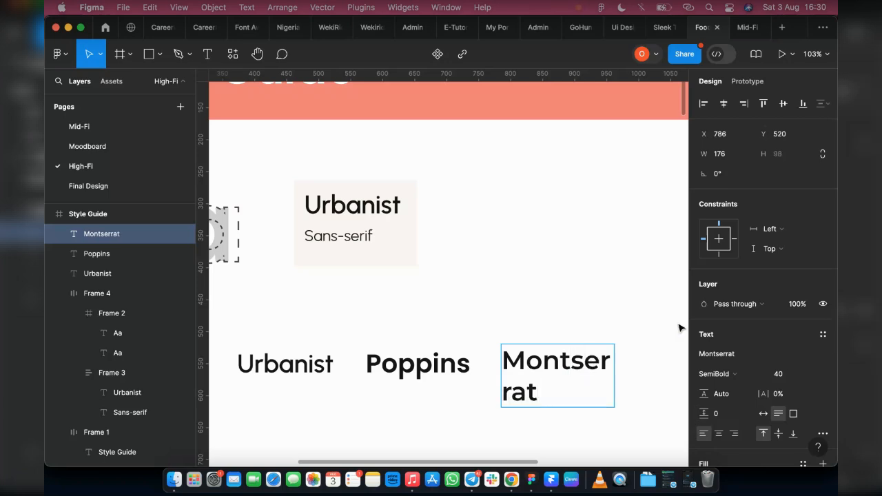
key("Escape")
left_click(762, 414)
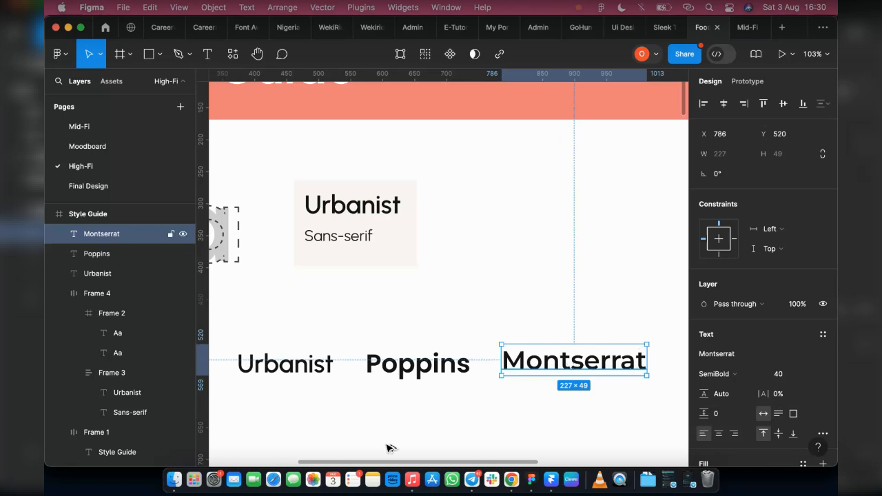
Duplicate the Montserrat text onto a new row below and set its font to Inter.
key("super+d")
left_click_drag(274, 414, 316, 420)
key("Return")
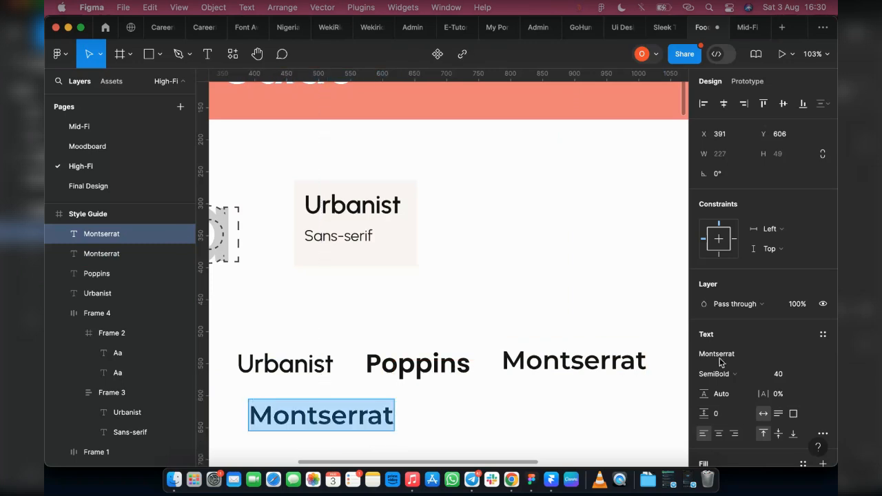
left_click(716, 353)
key("BackSpace")
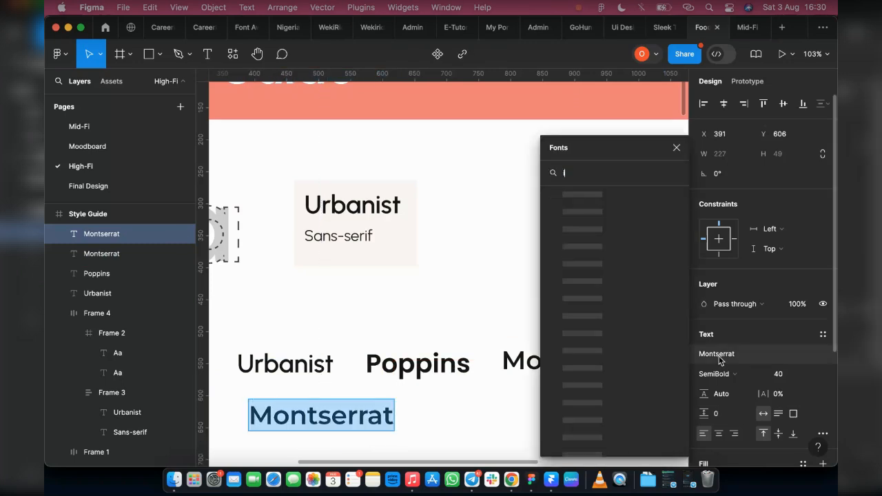
type("int")
left_click(590, 194)
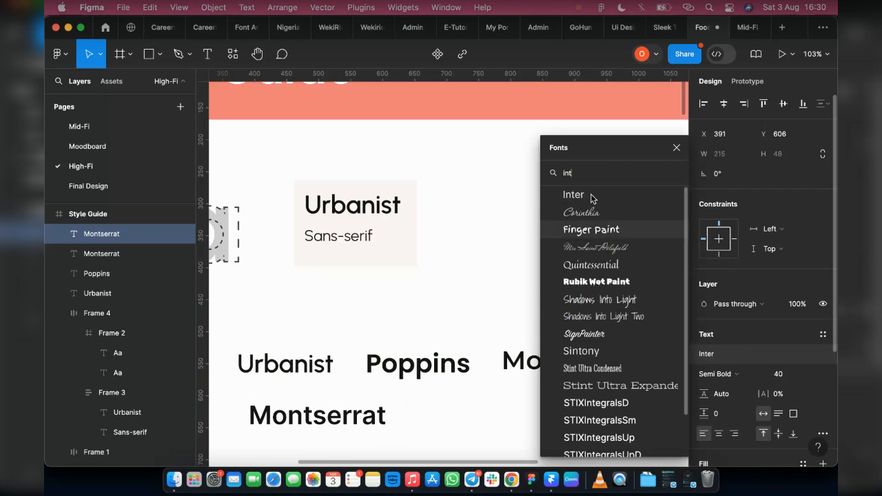
key("Escape")
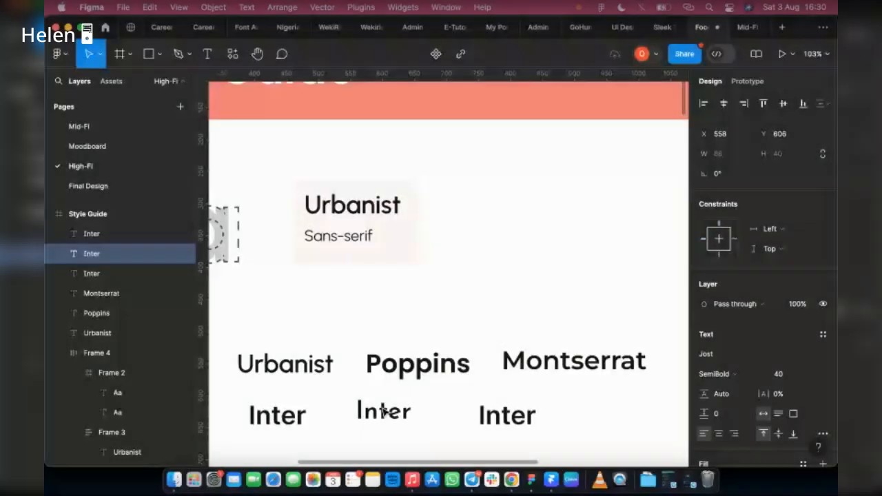
Compare the fonts applied to the Inter text copies in the second row.
double_click(392, 411)
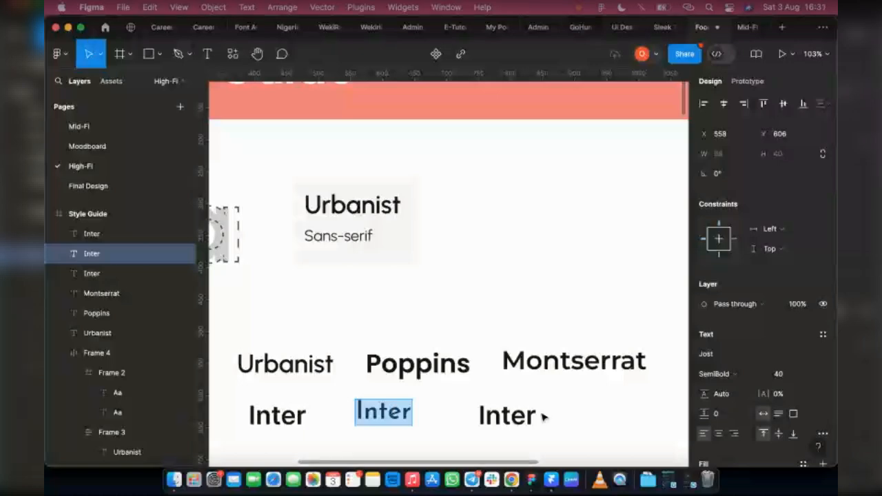
key("Escape")
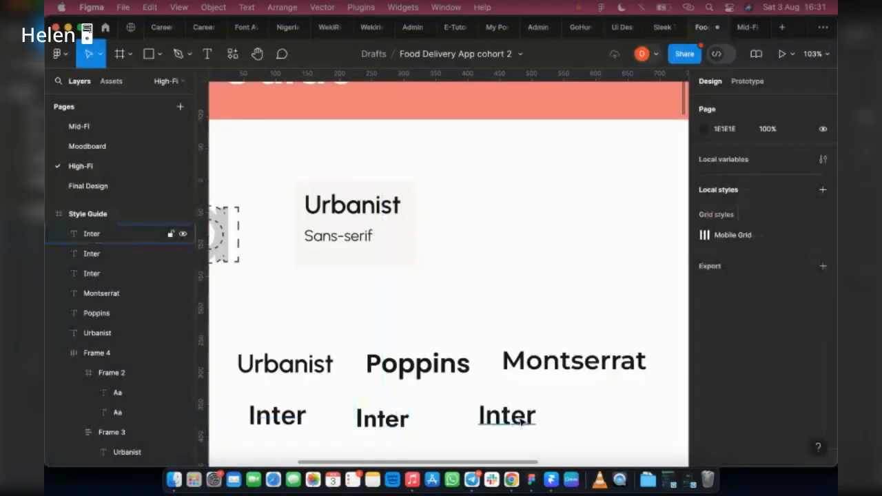
left_click(131, 233)
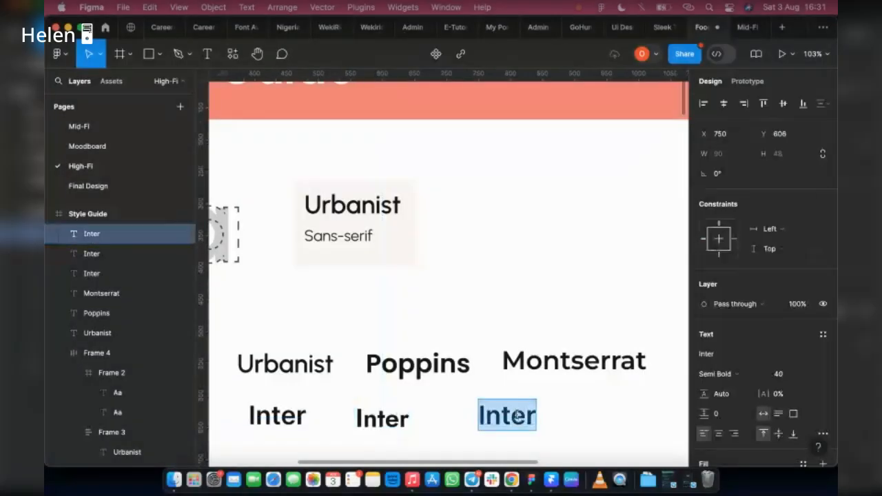
left_click(377, 422)
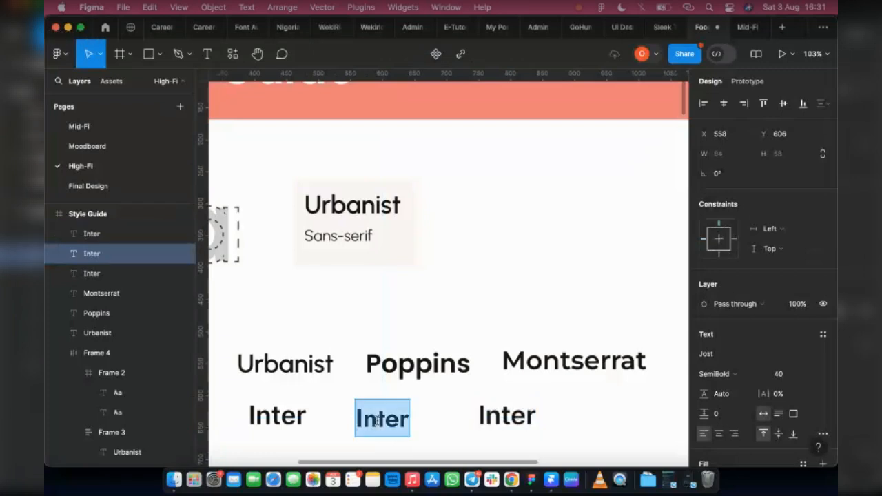
Edit the middle second-row text to read "Jost".
type("Jost")
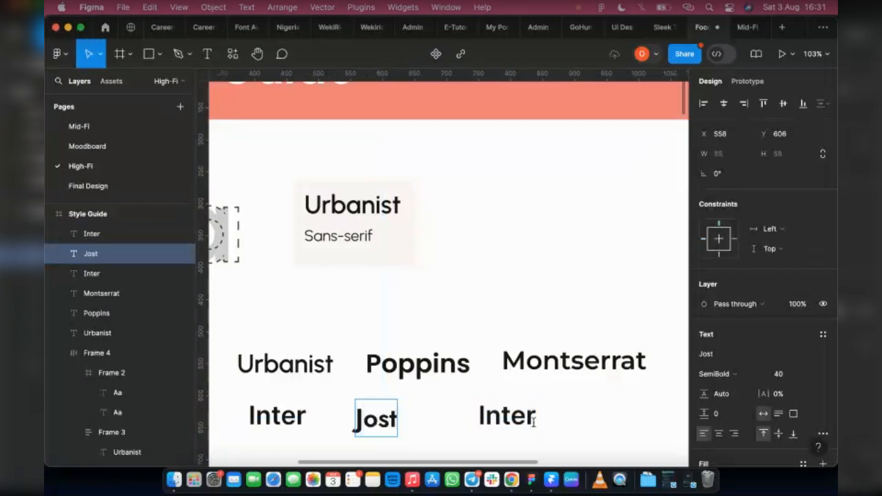
Set the third second-row text's font to Roboto with SemiBold weight.
left_click(528, 418)
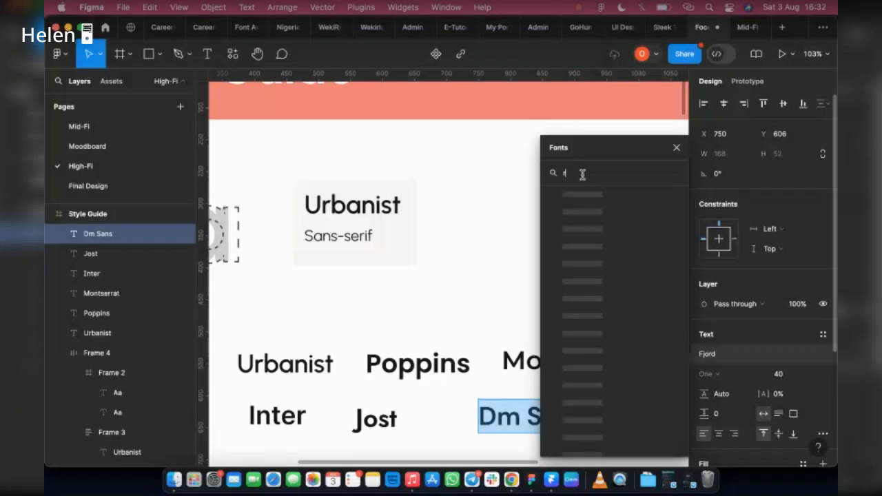
type("o")
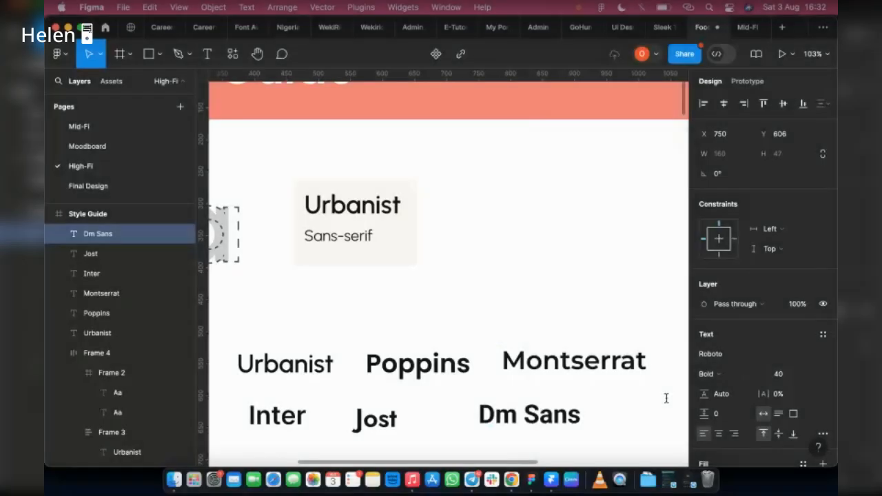
left_click(732, 375)
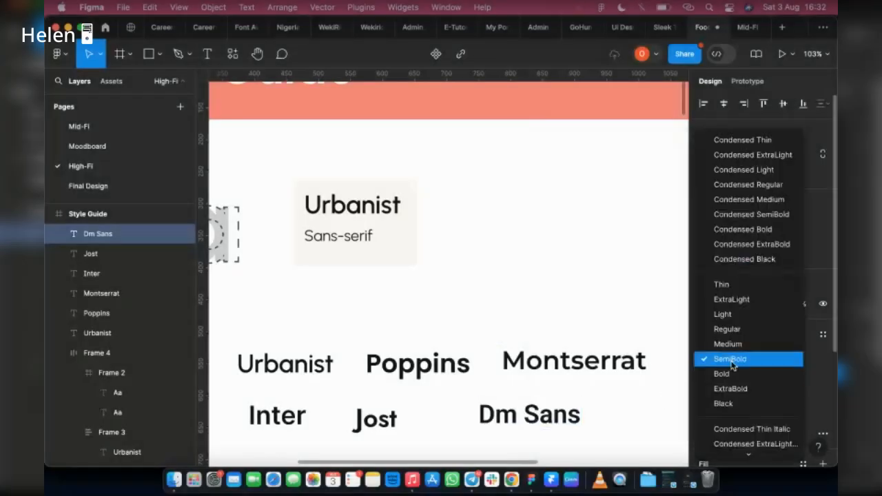
left_click(730, 359)
Replace the third second-row text's content with "Roboto" and leave the text editing.
double_click(556, 416)
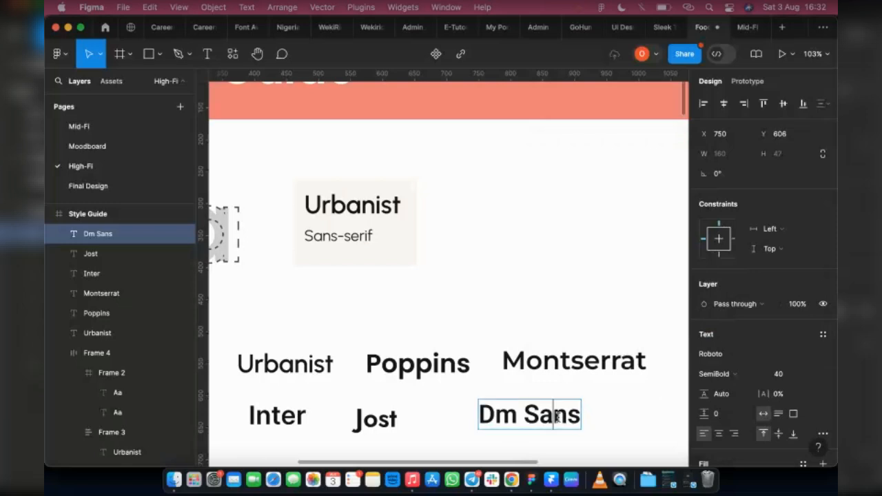
double_click(556, 416)
key("BackSpace")
key("BackSpace")
key("BackSpace")
key("BackSpace")
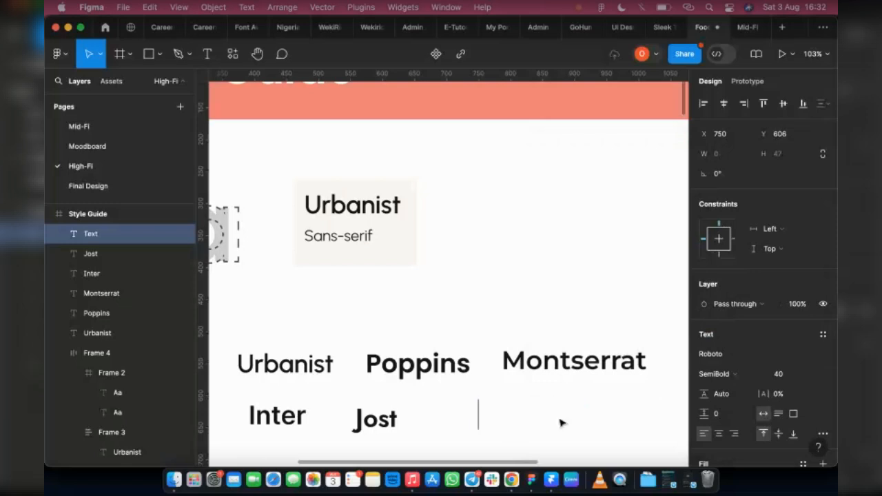
type("Robot")
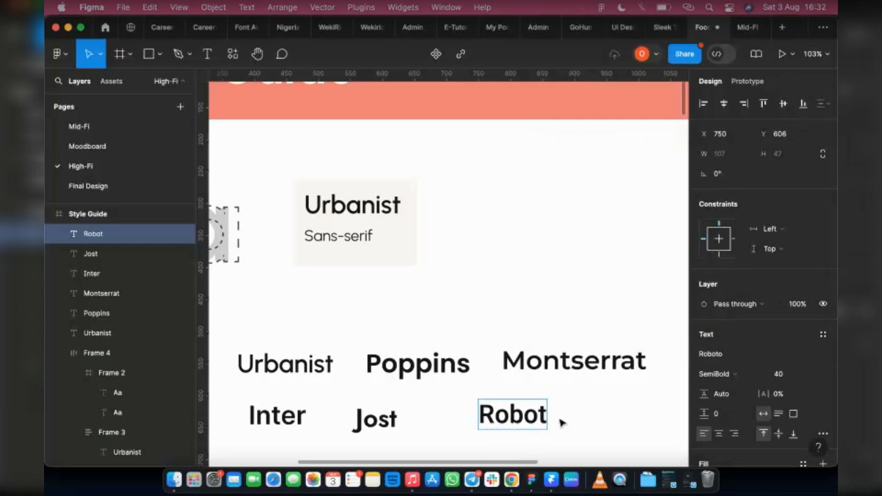
type("o")
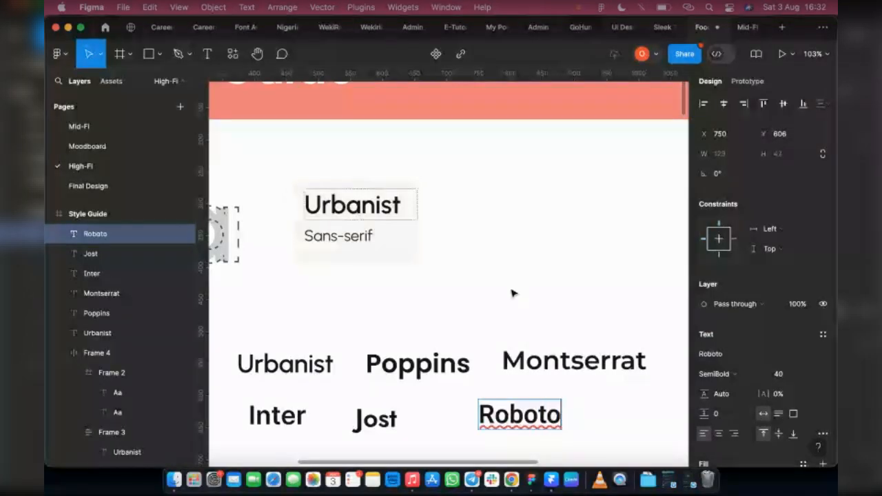
key("Escape")
left_click(637, 406)
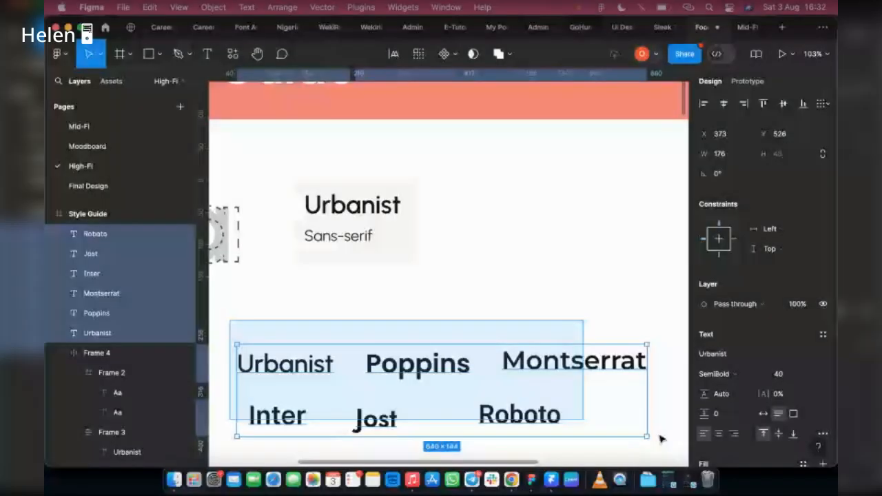
Inspect the font family and weight of each typography sample across both rows.
left_click_drag(661, 437, 661, 437)
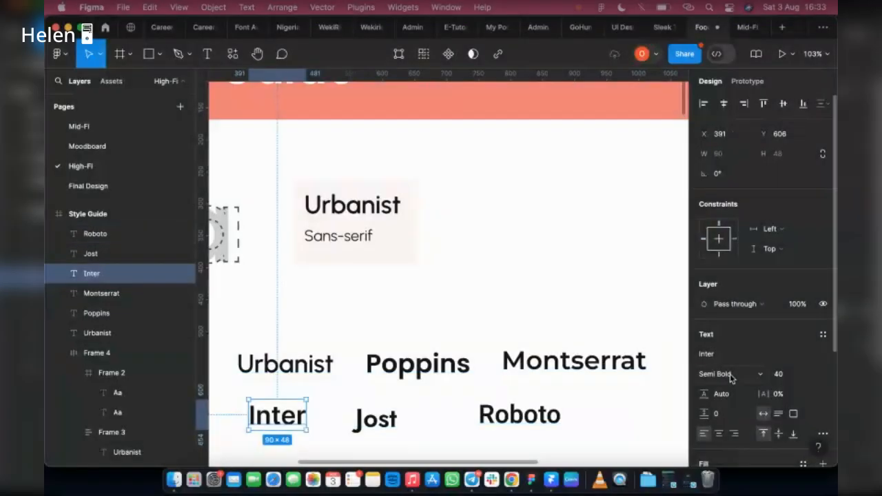
left_click(381, 420)
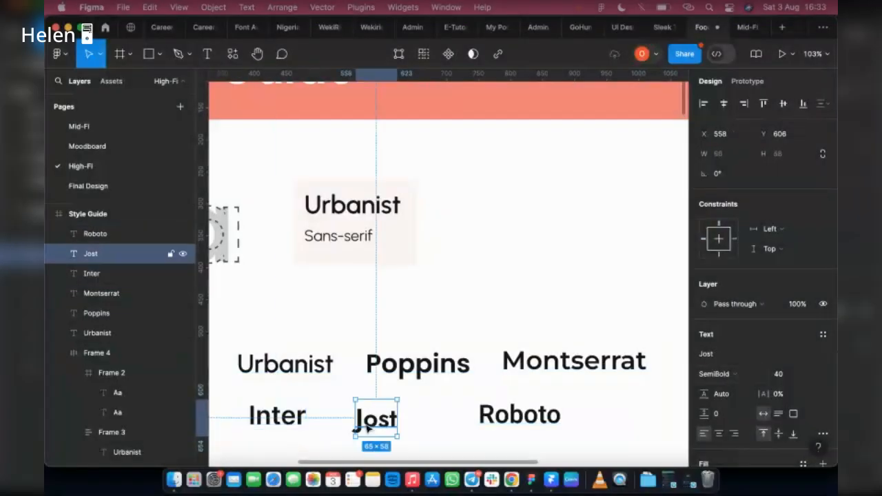
left_click(486, 416)
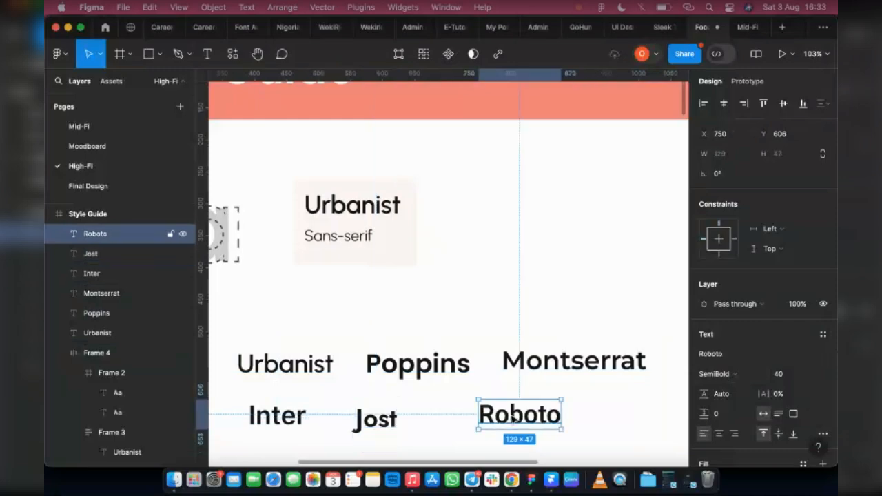
left_click(534, 371)
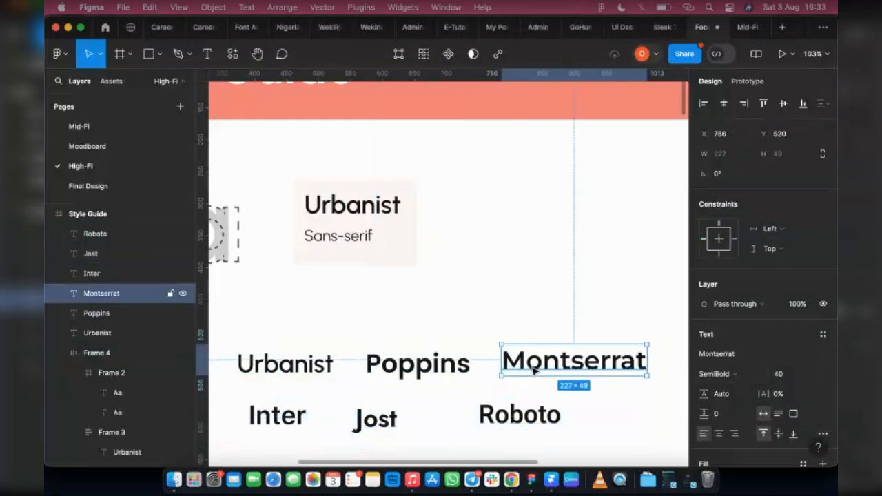
left_click(424, 365)
left_click(300, 369)
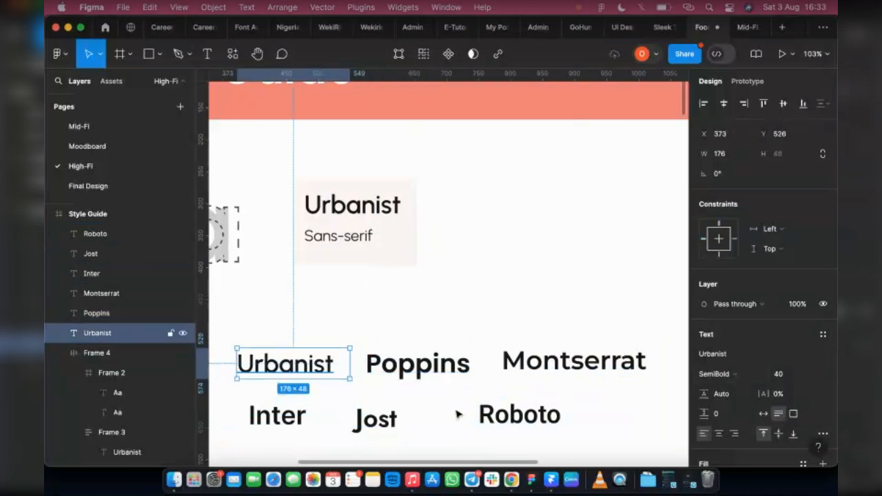
left_click(583, 443)
left_click_drag(238, 307, 581, 436)
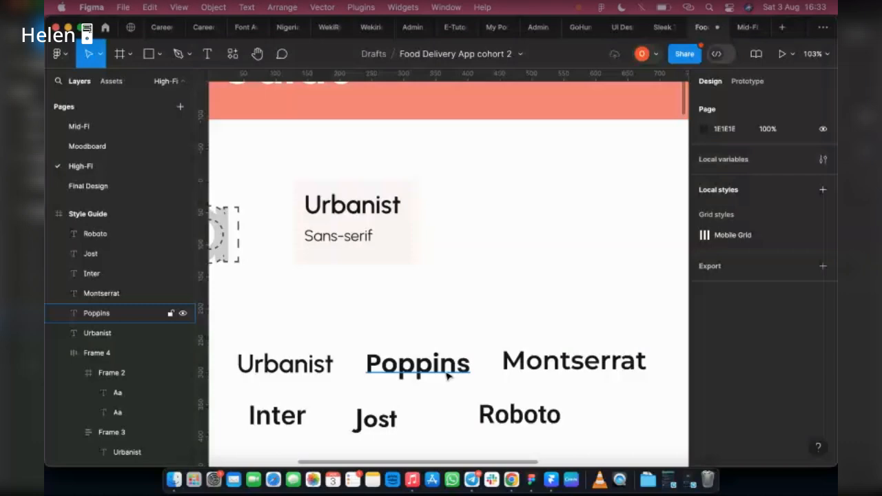
left_click(448, 375)
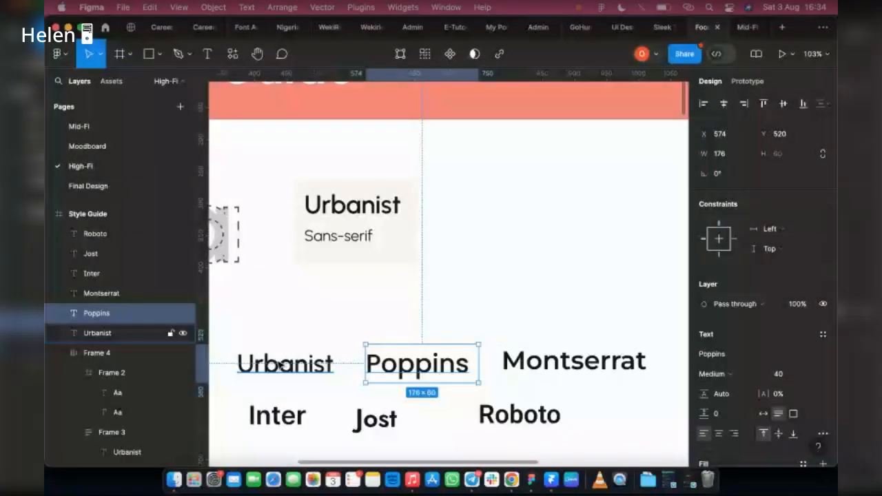
key("Escape")
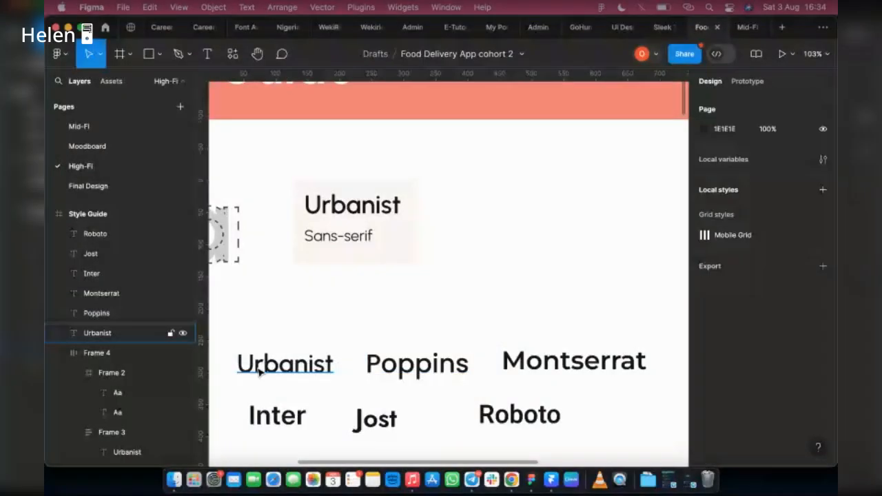
left_click(260, 370)
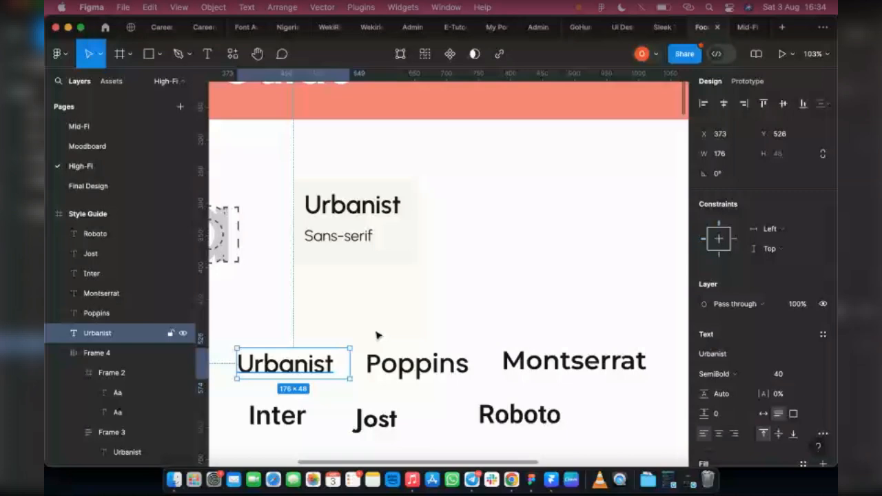
key("Tab")
key("Tab")
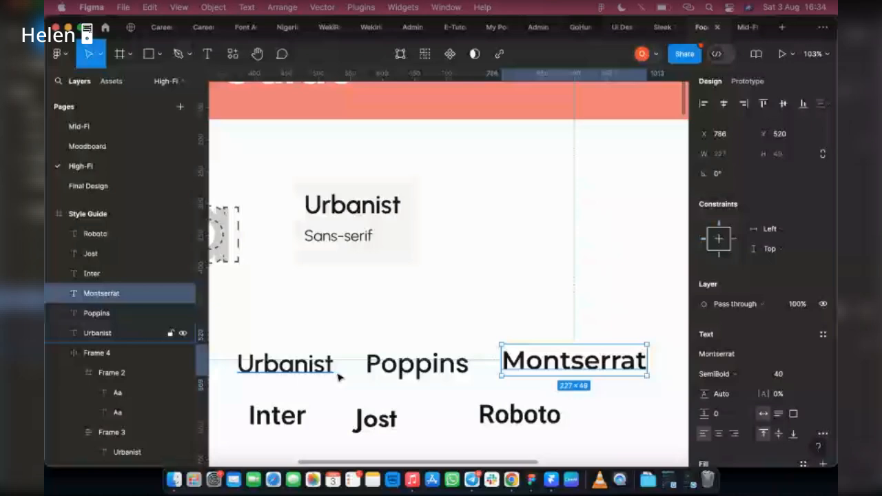
left_click(436, 367)
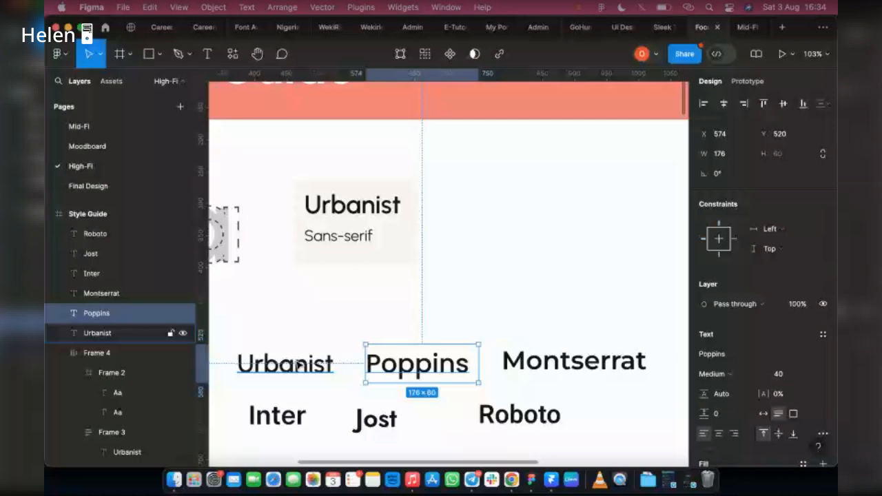
key("Escape")
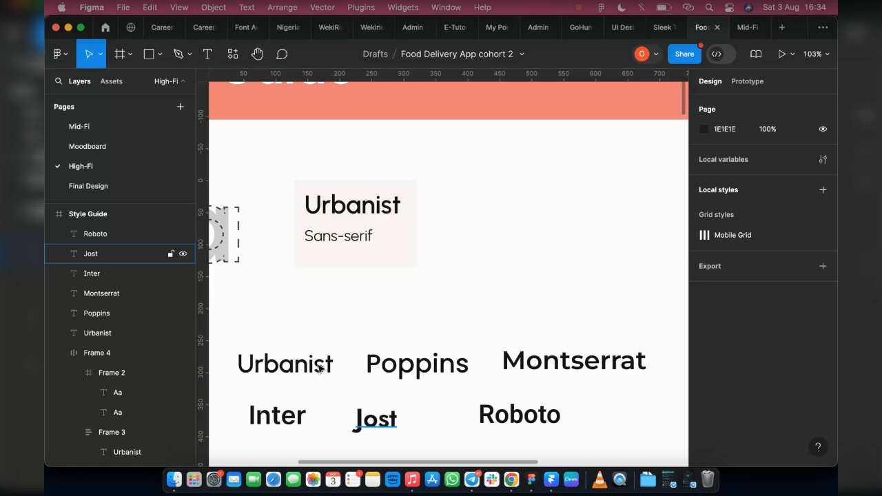
left_click(379, 430)
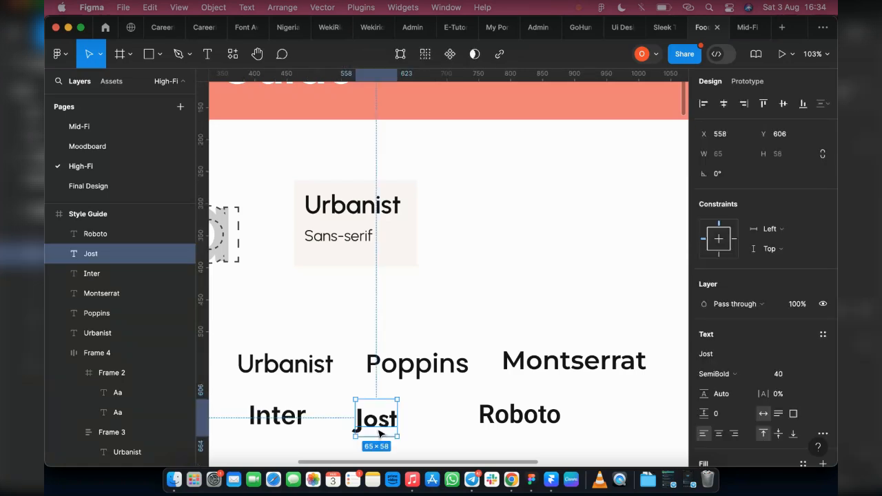
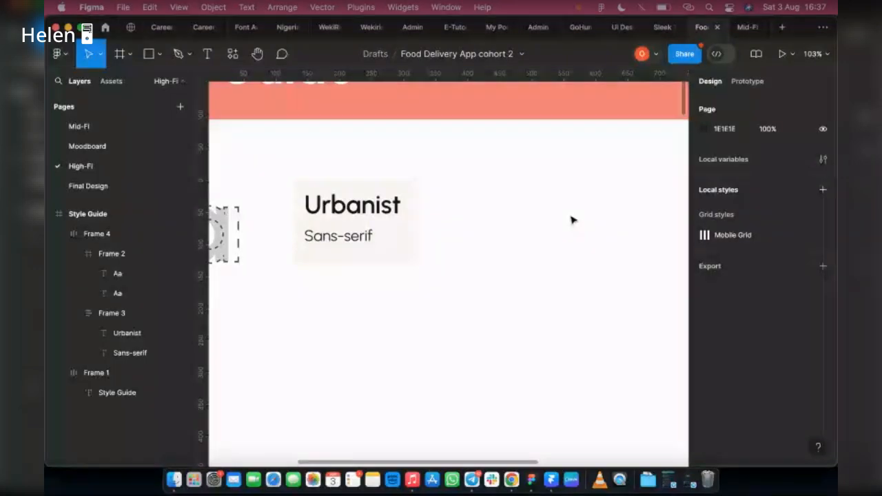
Switch to the Mid-Fi page and zoom into the Empty Sign Up screen's heading.
scroll(566, 219, "down", 5)
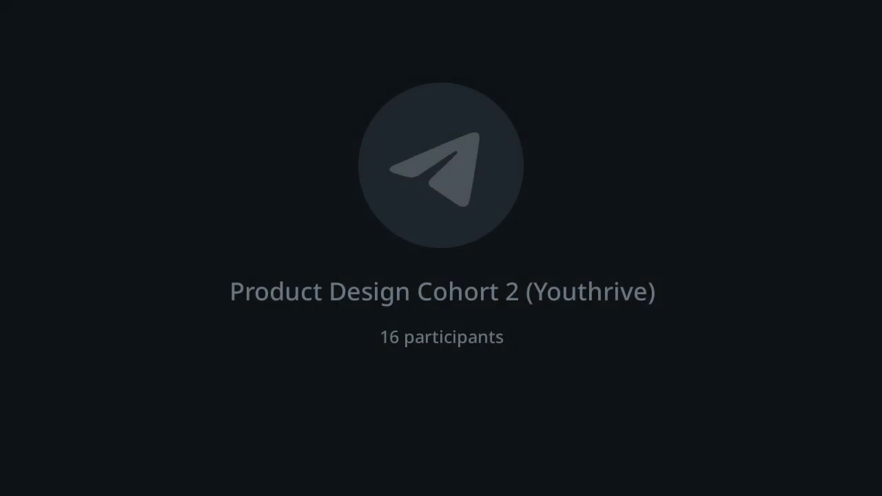
left_click(94, 135)
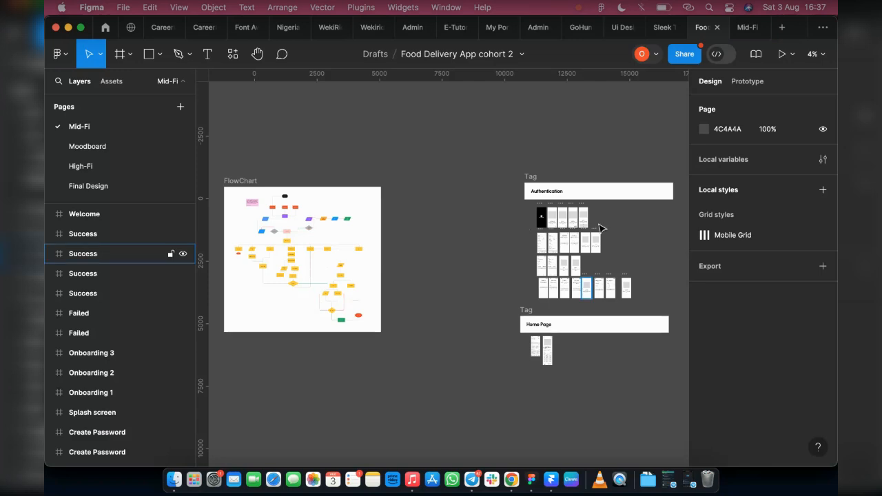
scroll(597, 235, "up", 1)
scroll(571, 239, "up", 5)
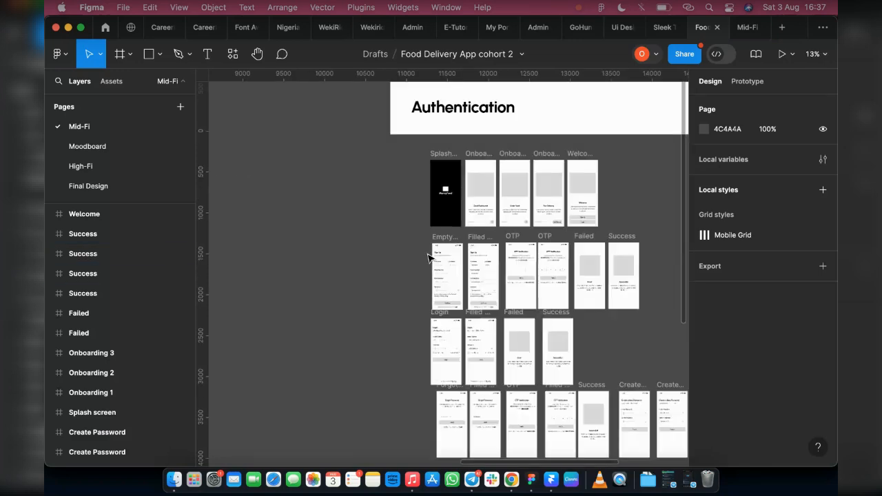
scroll(428, 257, "up", 10)
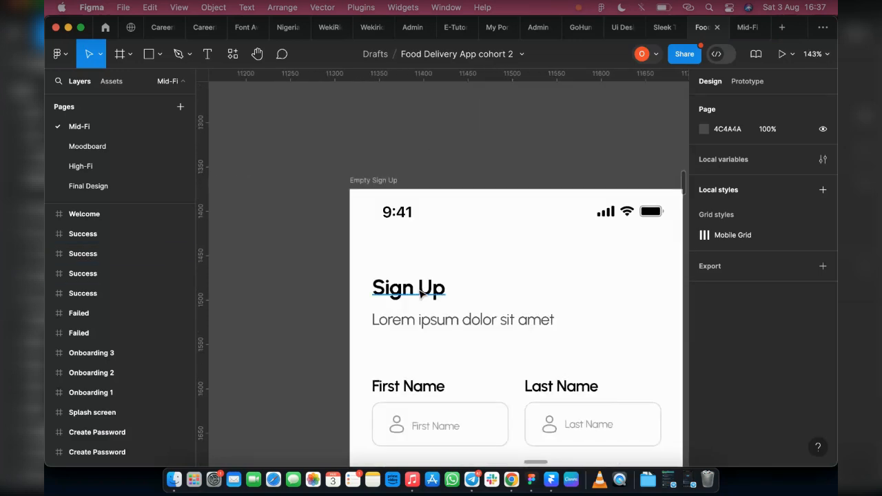
left_click(420, 293)
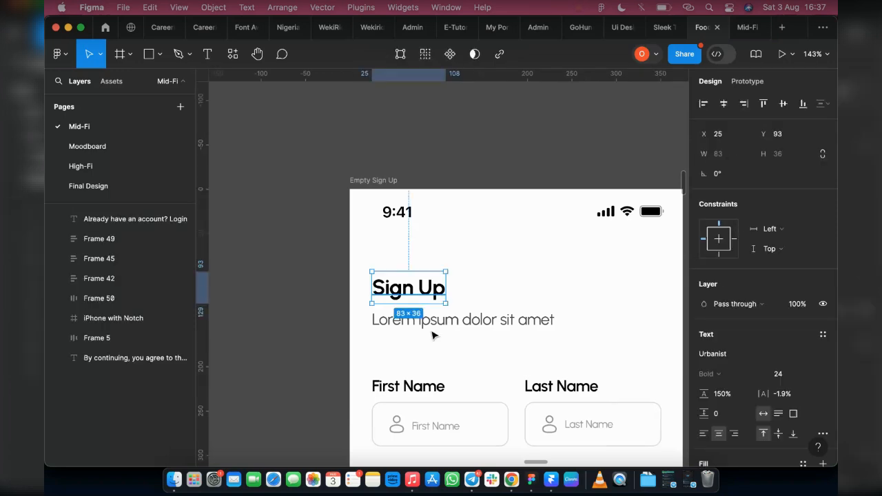
left_click(779, 374)
type("32")
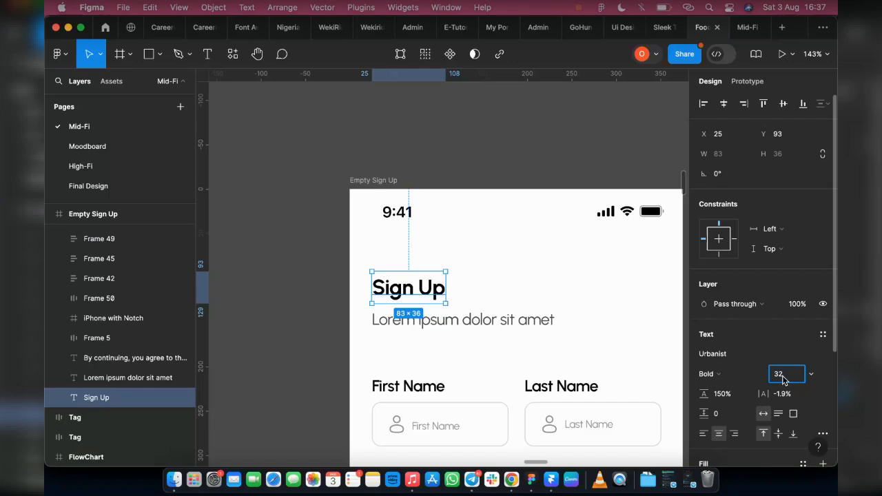
key("Return")
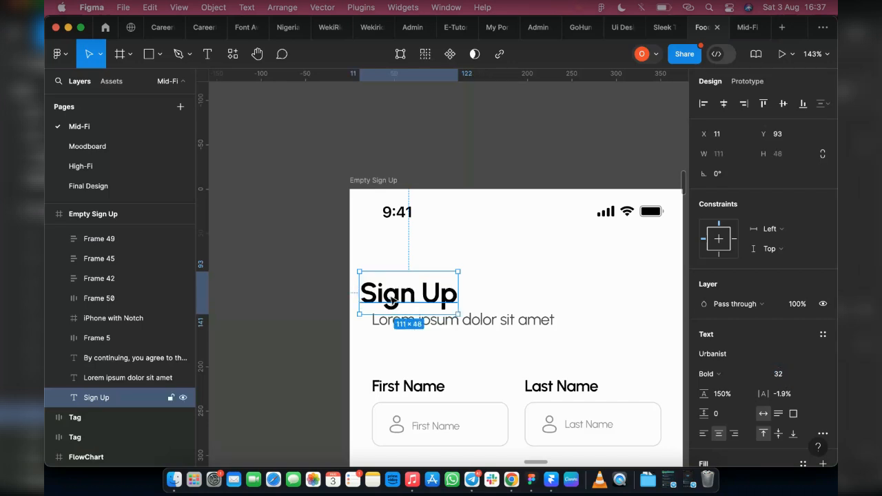
key("super+z")
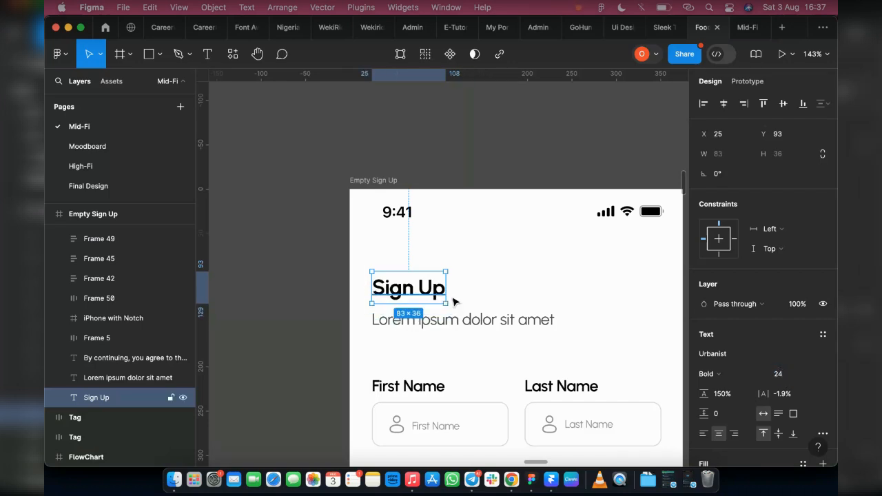
Inspect the Good Restaurant onboarding heading's text settings on the Mid-Fi page.
scroll(417, 278, "down", 3)
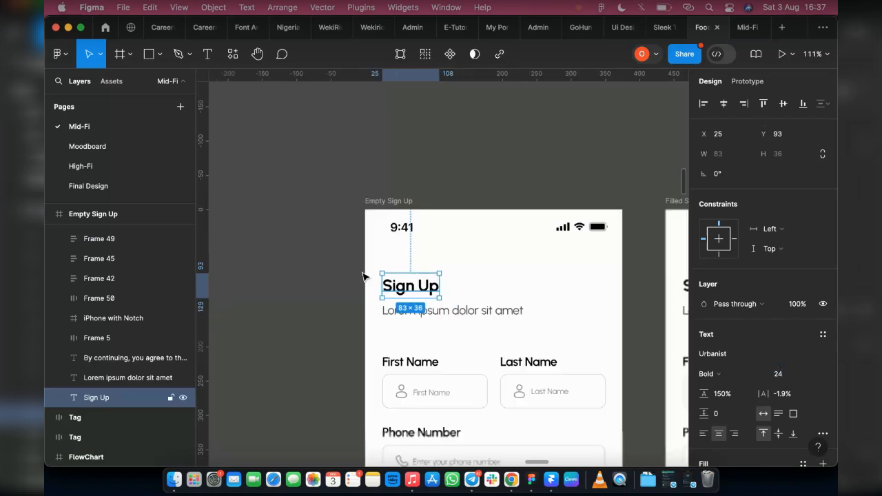
scroll(514, 102, "up", 5)
scroll(514, 102, "right", 5)
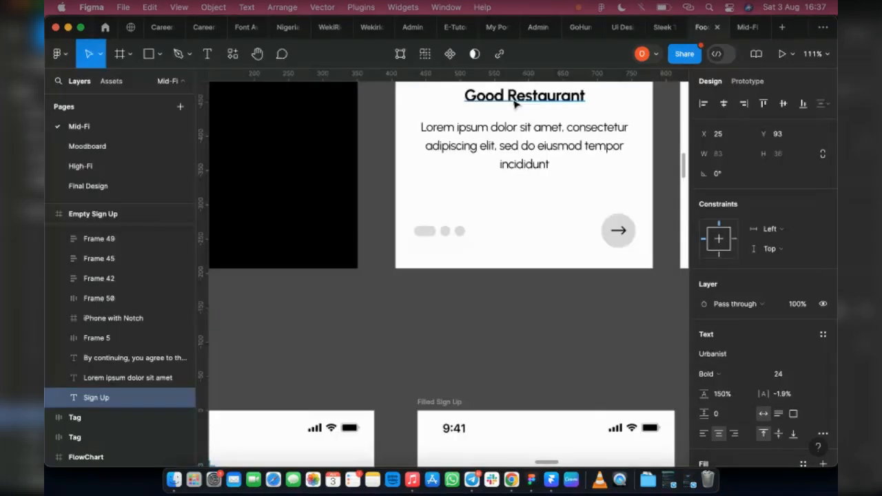
left_click(513, 102)
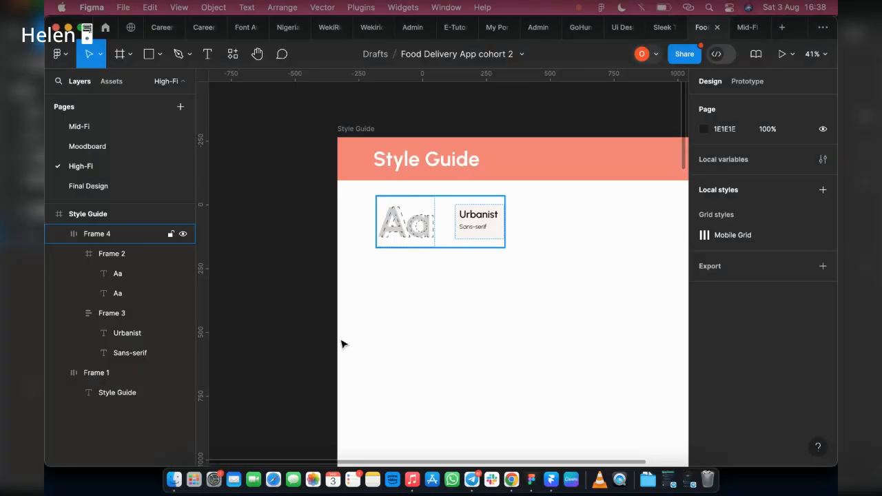
left_click(438, 314)
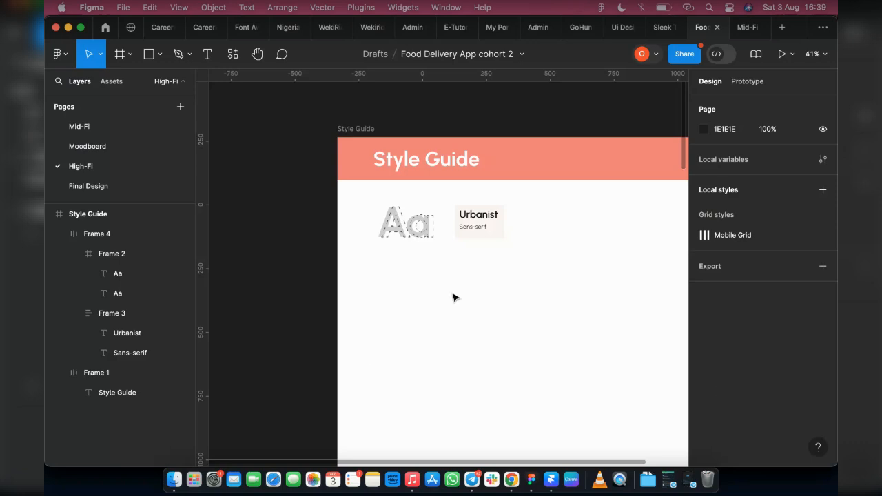
left_click(471, 220)
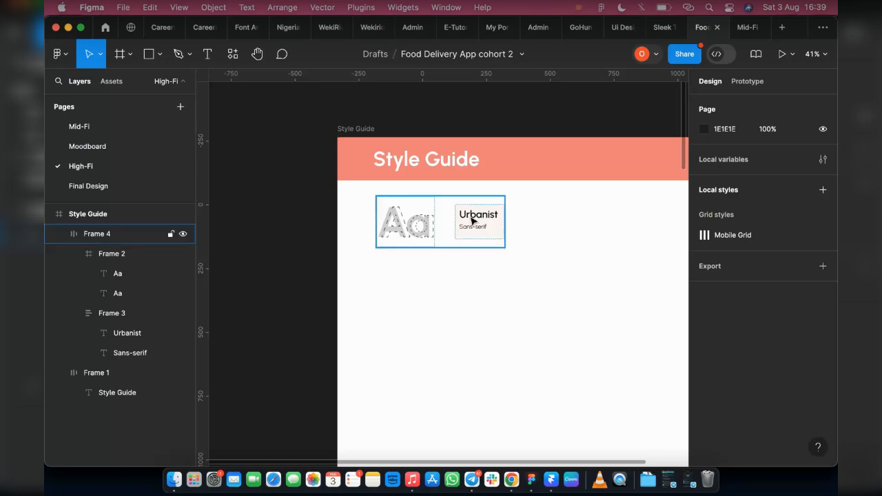
key("Escape")
mouse_move(282, 28)
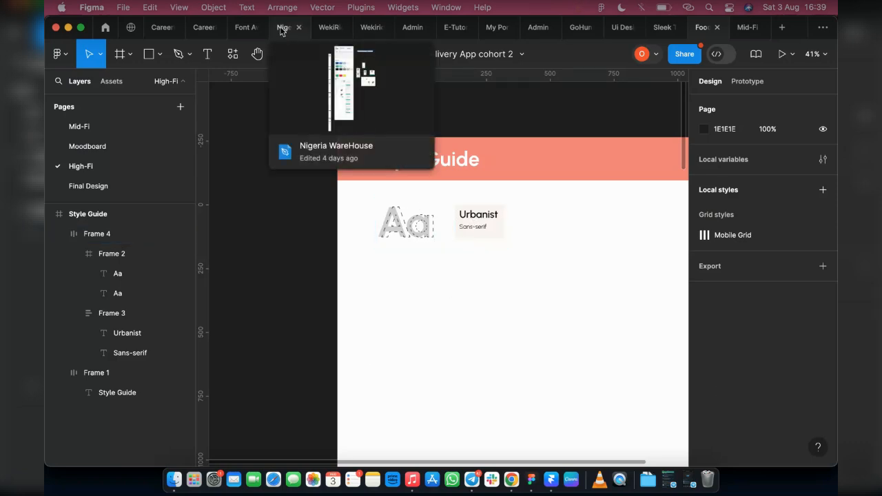
left_click(282, 27)
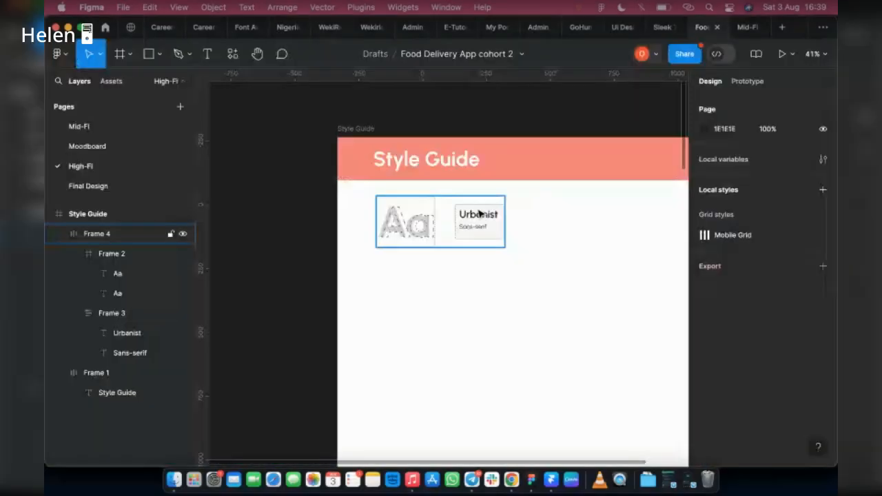
Duplicate the Urbanist title text below the typography frame and set the copy's font size to 24.
left_click(478, 216)
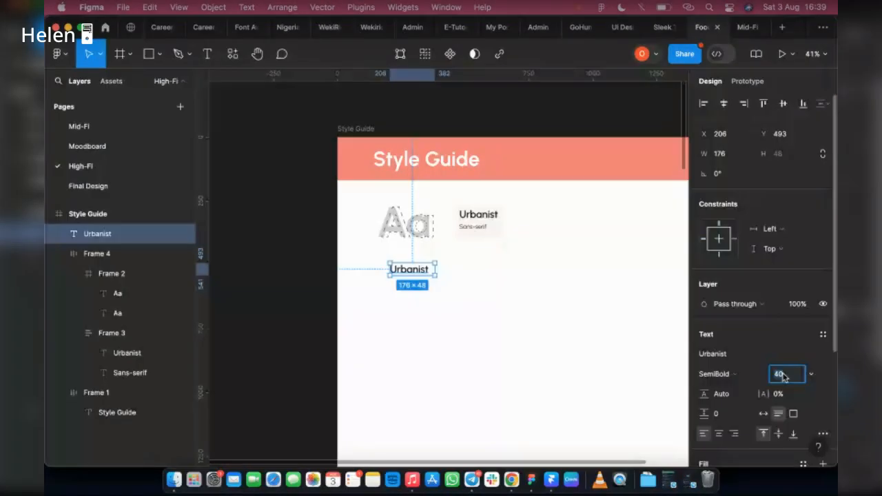
type("24")
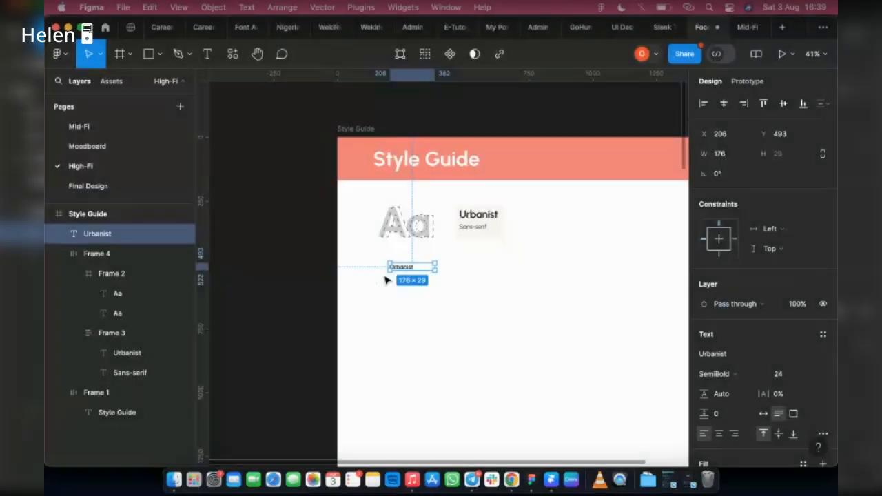
Duplicate the 24 px Urbanist text just below itself and set the new copy's font size to 20.
scroll(386, 280, "up", 3)
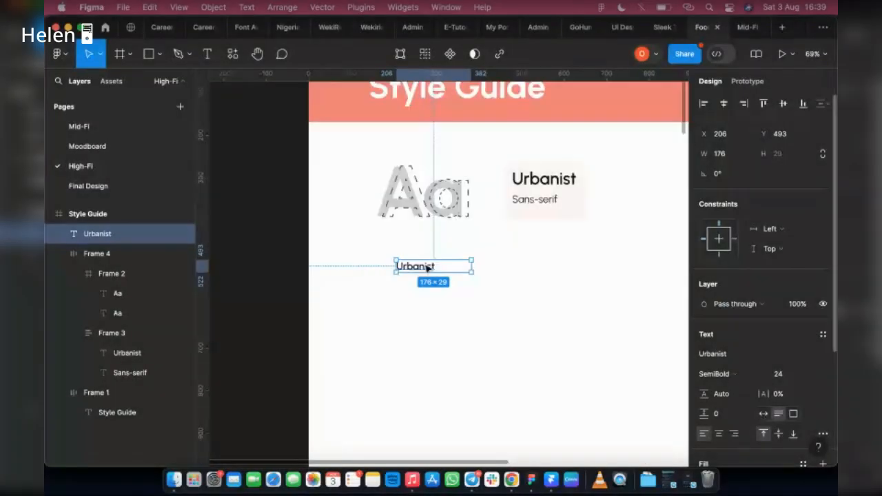
scroll(429, 267, "up", 3)
left_click(763, 413)
left_click_drag(406, 269, 324, 279)
left_click_drag(324, 278, 315, 306, "alt")
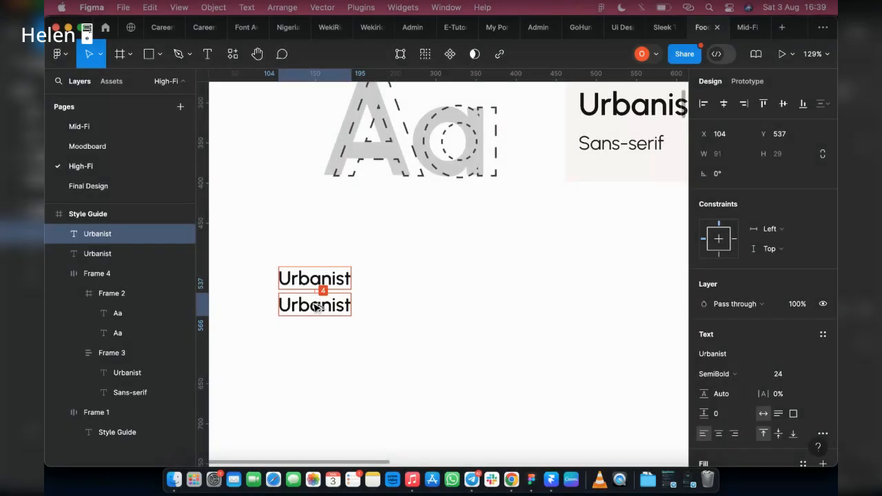
left_click_drag(315, 306, 315, 309)
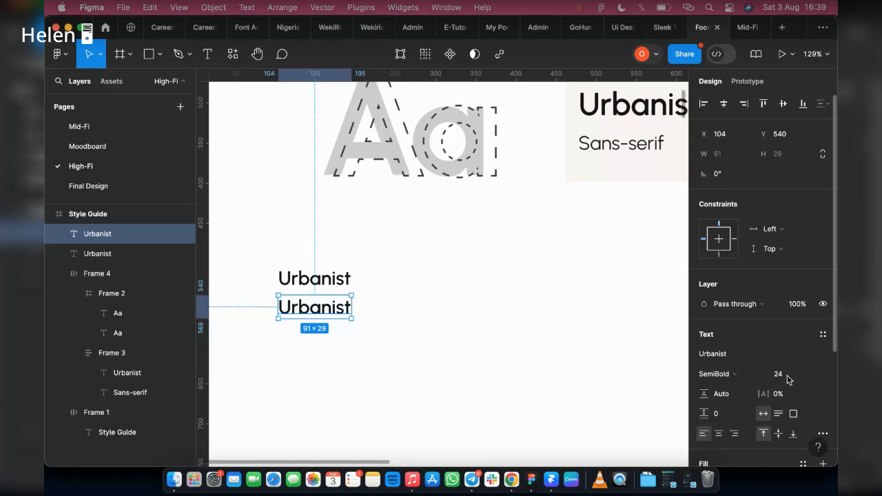
left_click(783, 374)
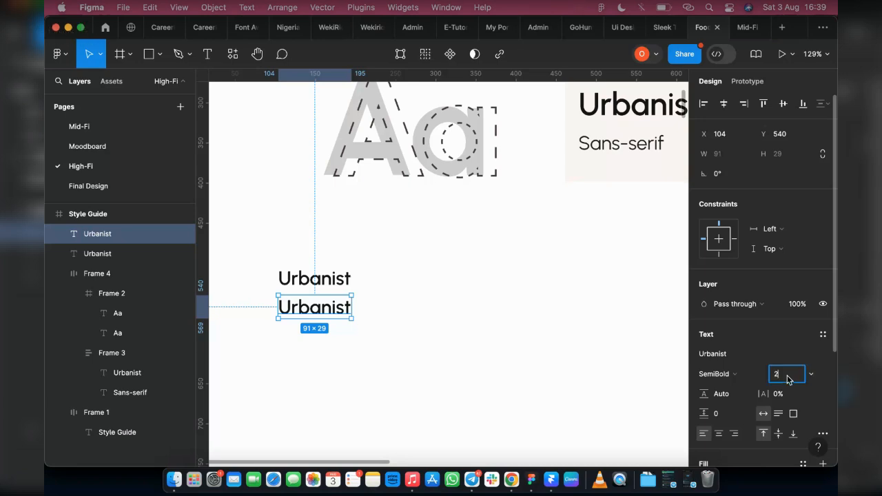
type("20")
key("Return")
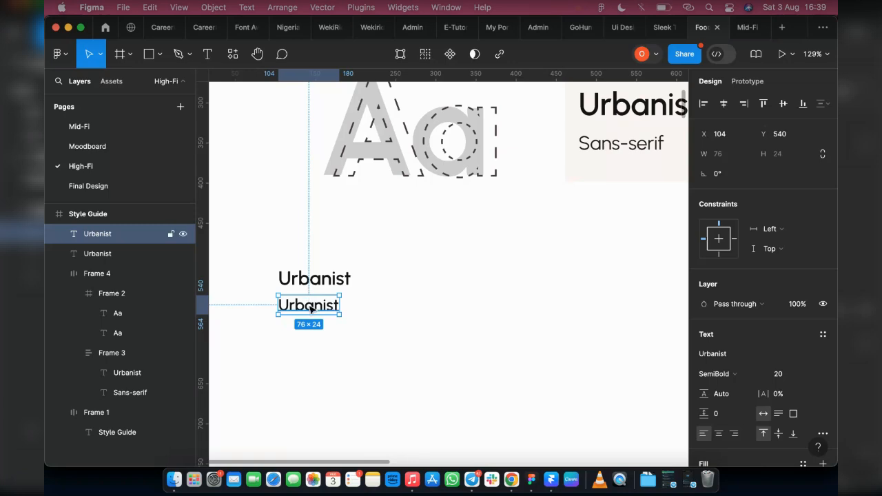
Replace the 20 px copy's text with "SemiBold" and leave the text editing.
double_click(310, 309)
type("Se")
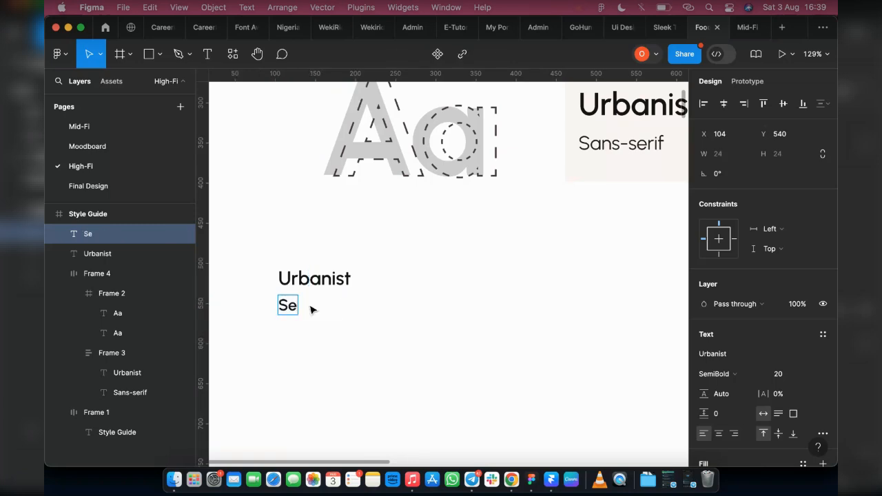
type("iB")
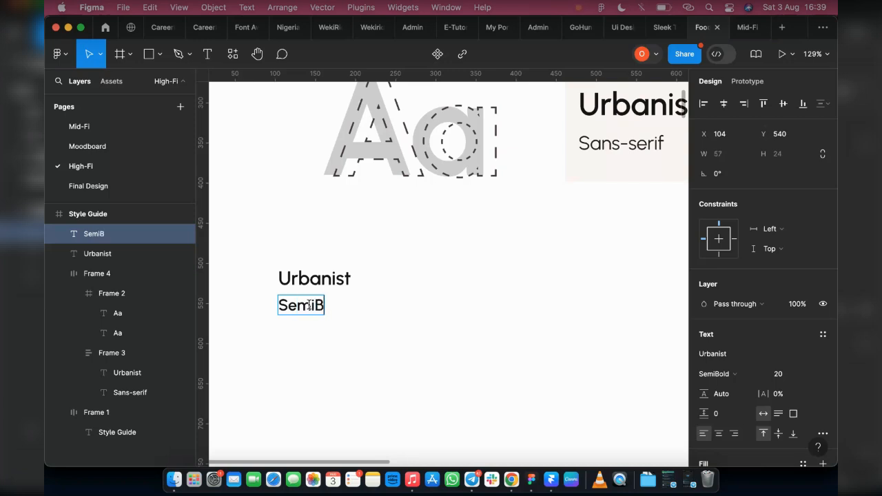
type("old")
left_click(350, 374)
left_click(717, 374)
left_click(729, 359)
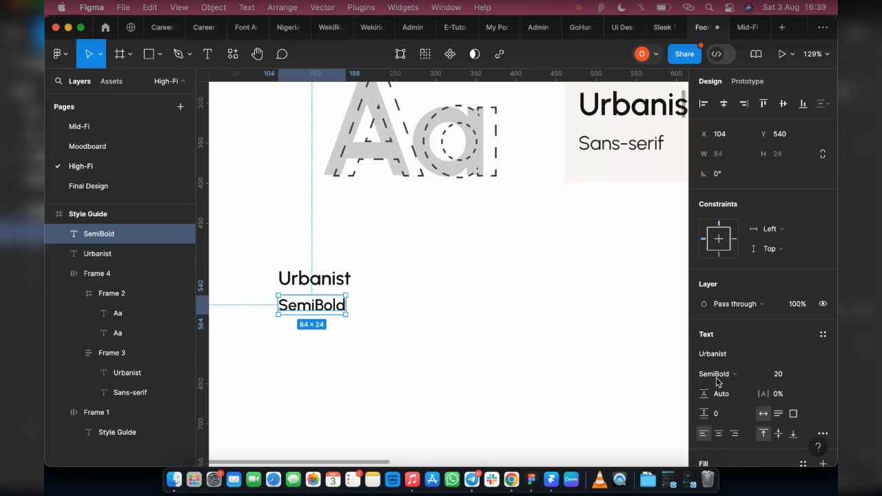
Change the upper Urbanist copy's text to "Heading 1" and leave the text editing.
left_click(328, 283)
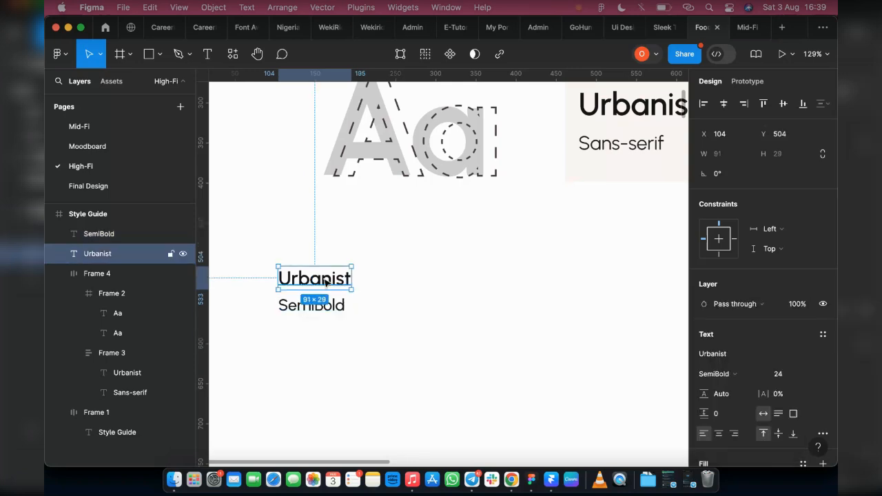
double_click(325, 281)
type("Hea")
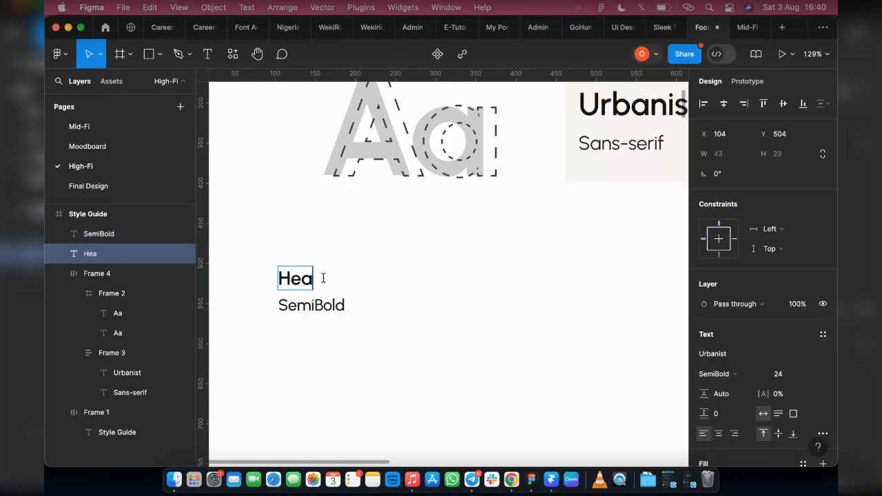
type("ding 1")
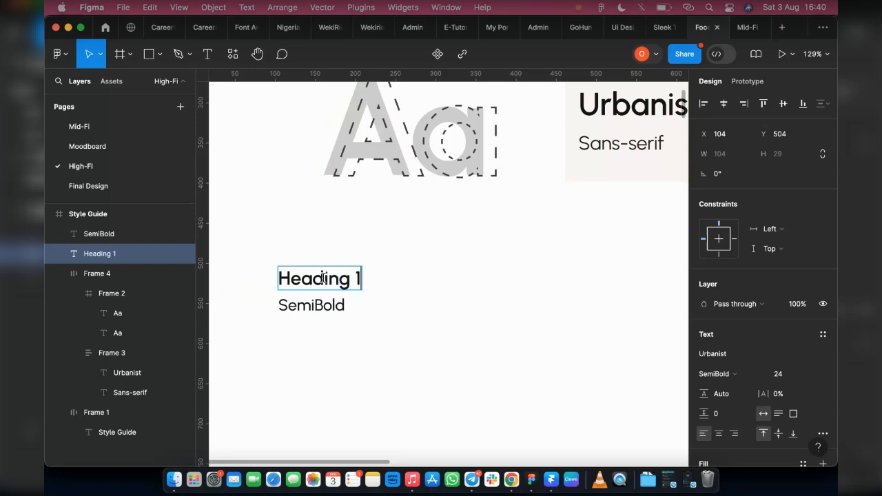
key("Escape")
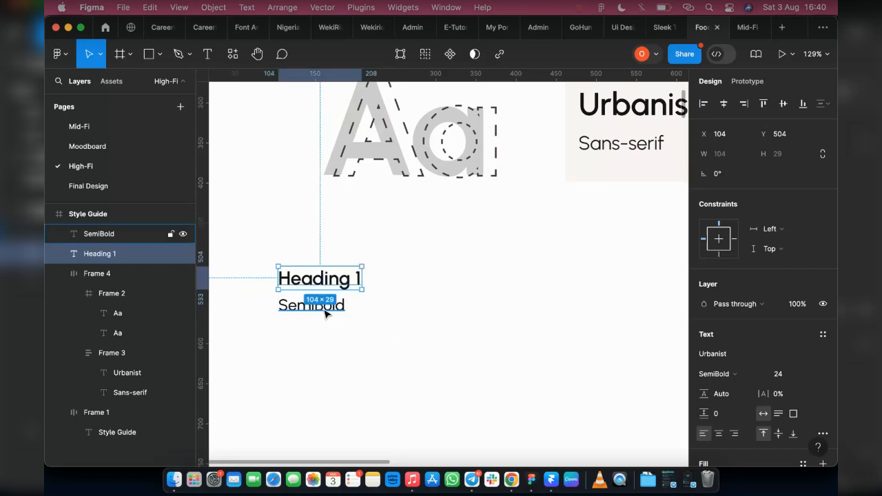
Duplicate the SemiBold text below it and set the copy to Regular weight with font size 16.
left_click_drag(325, 310, 329, 339)
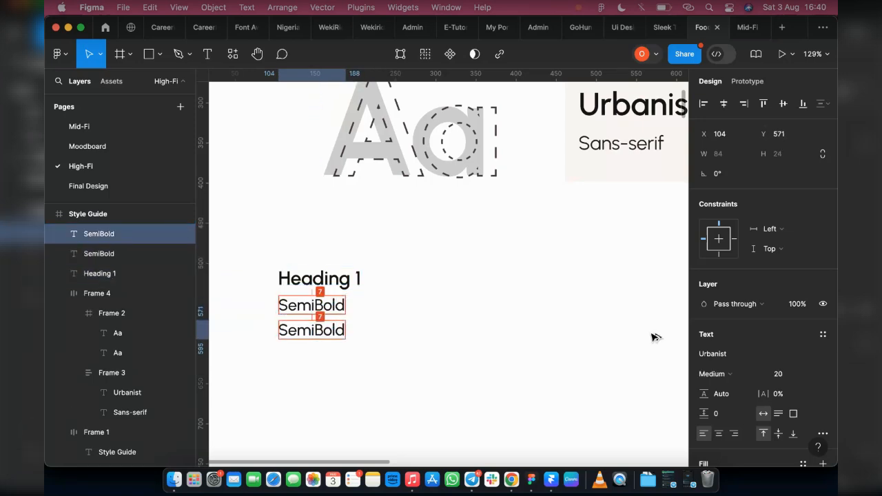
left_click(717, 375)
left_click(717, 358)
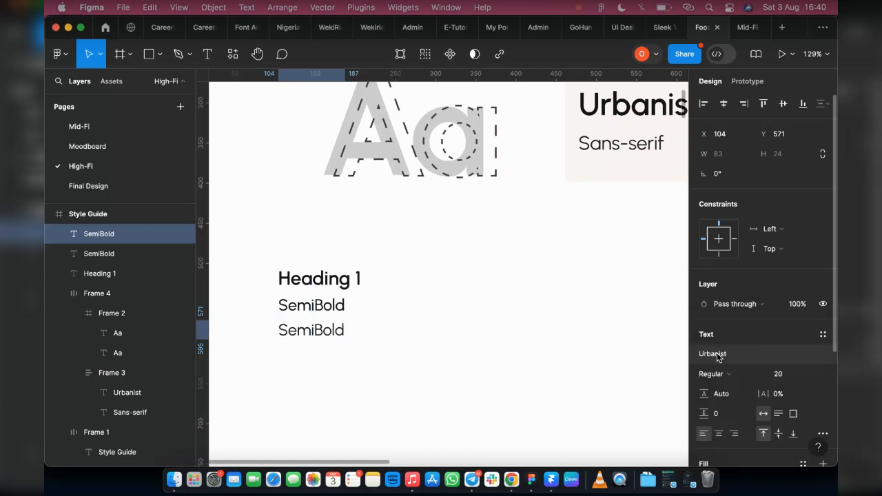
left_click(795, 378)
type("16")
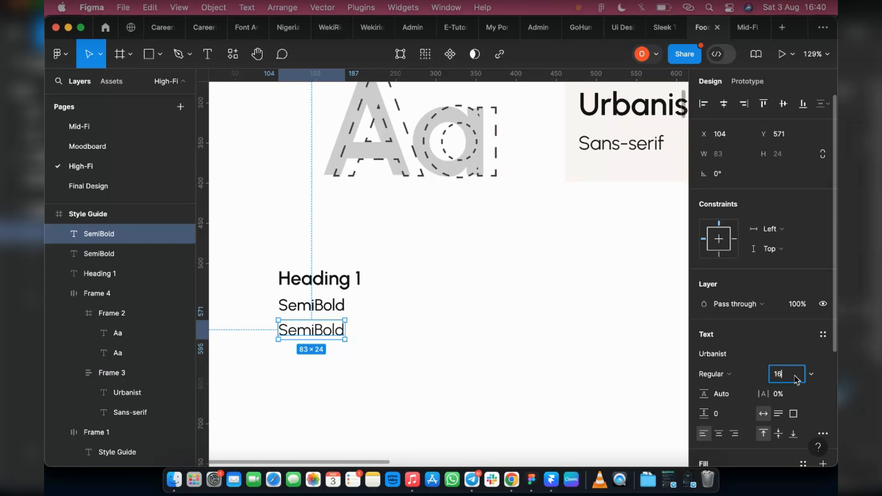
key("Return")
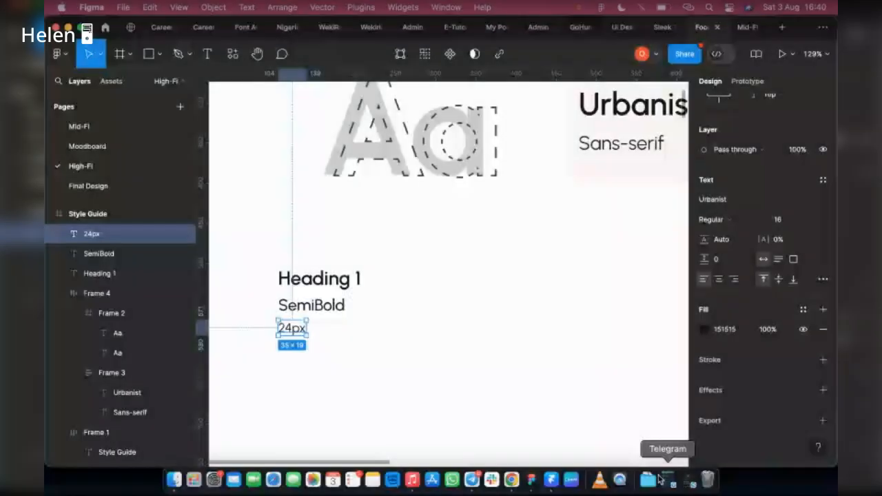
Set the SemiBold text's fill colour to 1D1D1D using the colour picker.
left_click(659, 480)
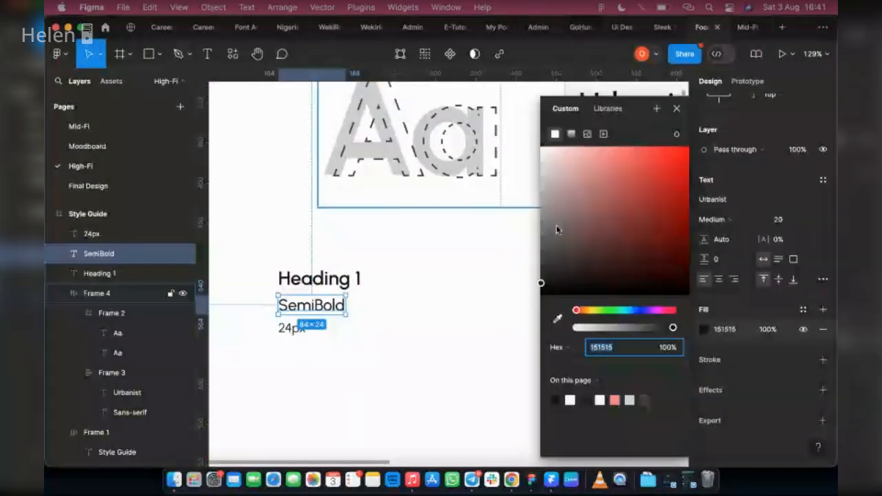
left_click(542, 279)
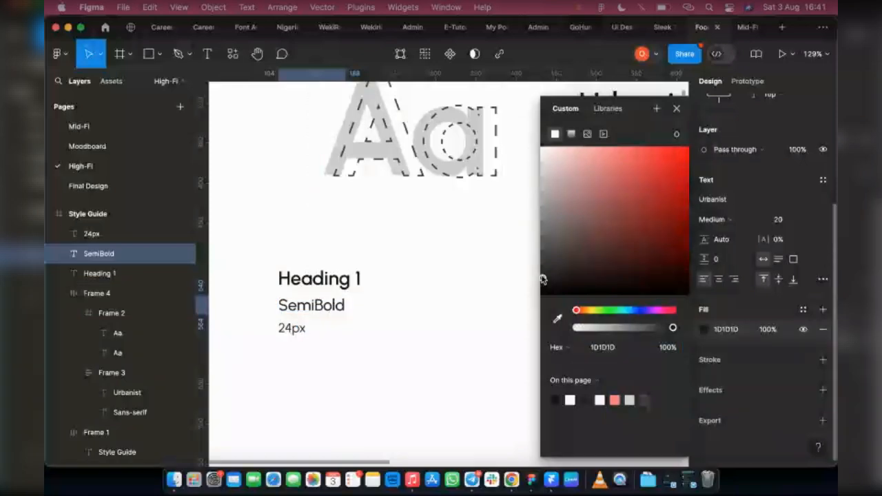
Wrap the three Urbanist texts in nested auto layout frames, resize the outer frame to about 156 × 117 and centre its content.
left_click_drag(543, 279, 540, 270)
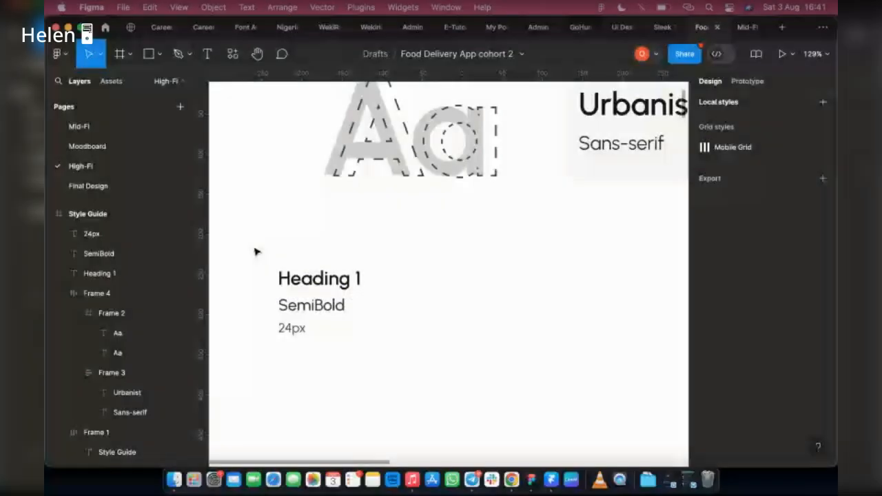
left_click_drag(255, 251, 422, 384)
key("shift+a")
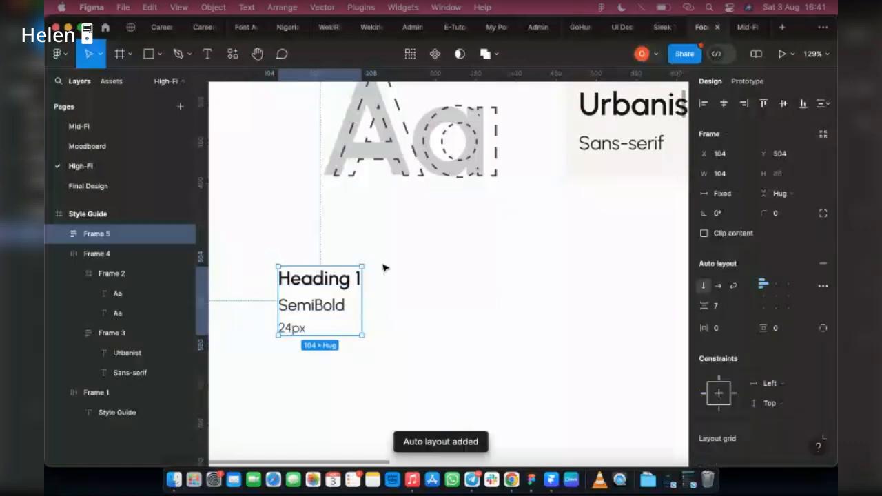
key("shift+a")
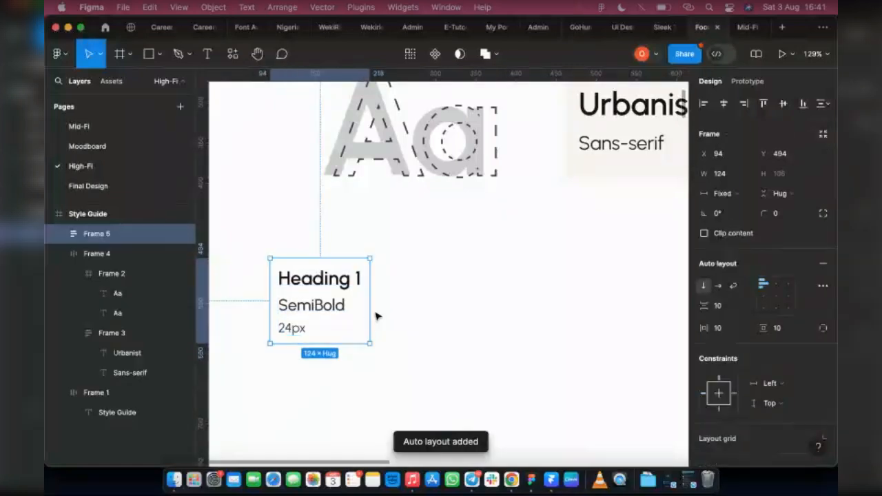
left_click_drag(372, 309, 396, 308)
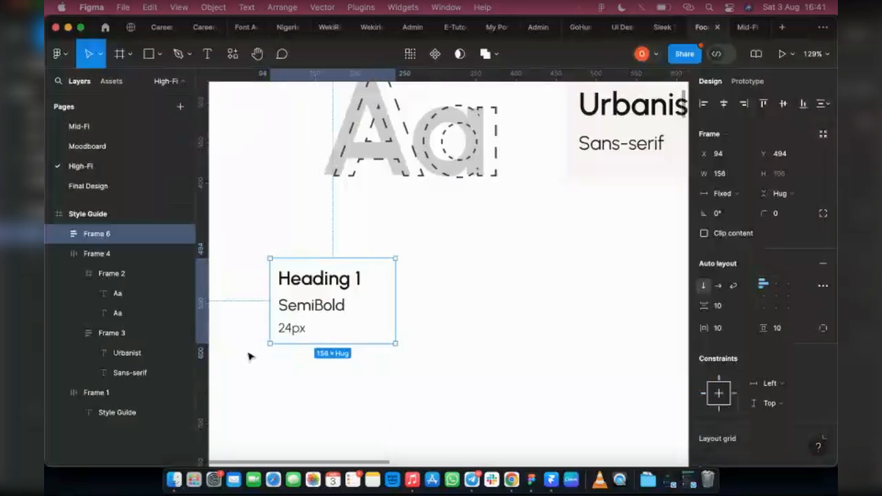
left_click_drag(293, 347, 294, 353)
left_click(775, 294)
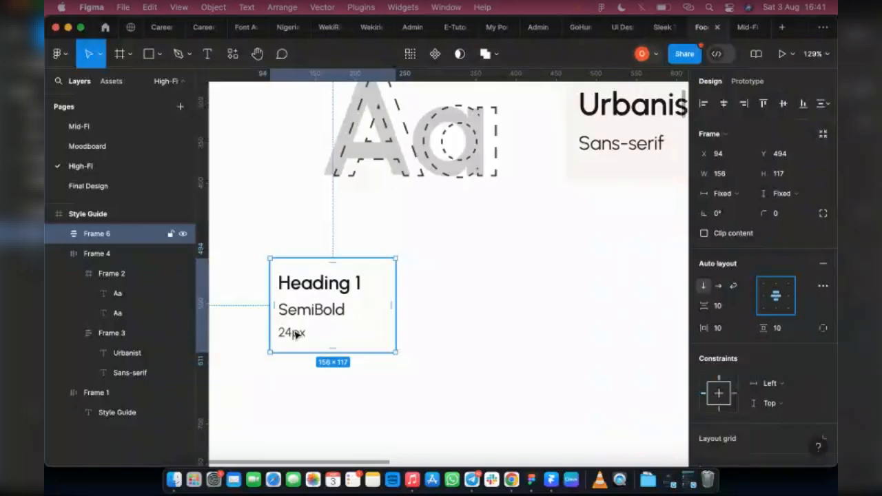
Create a text style named Heading 1 from the Heading 1 text.
left_click(337, 287, "super")
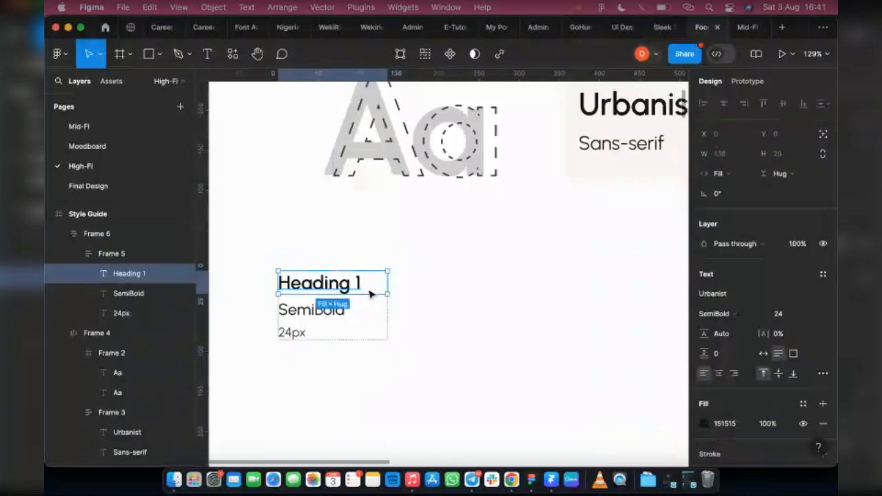
left_click(329, 302)
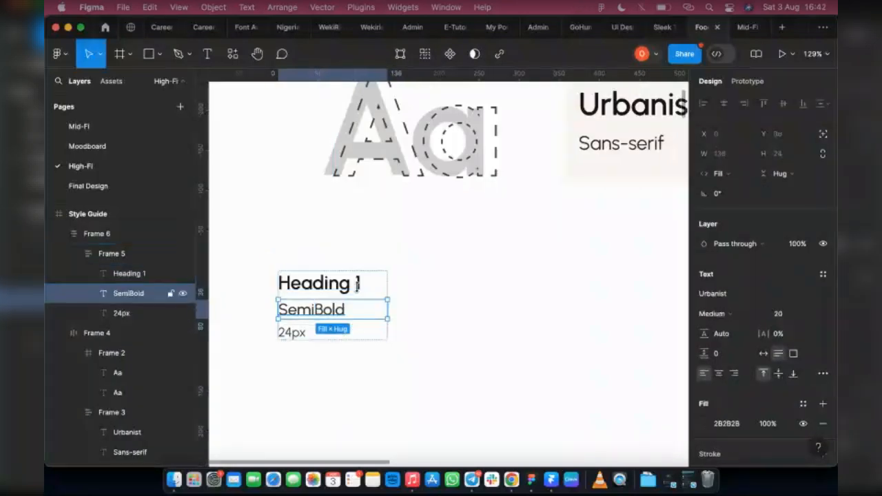
left_click(351, 290)
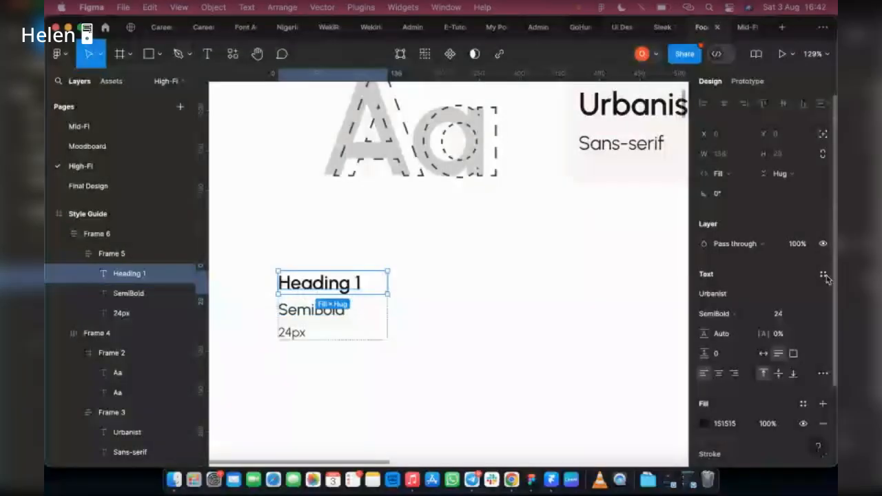
left_click(823, 275)
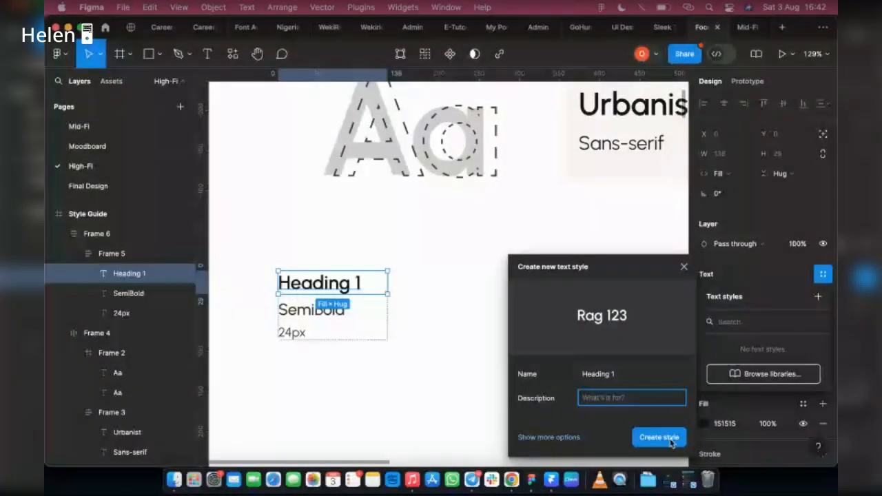
left_click(670, 441)
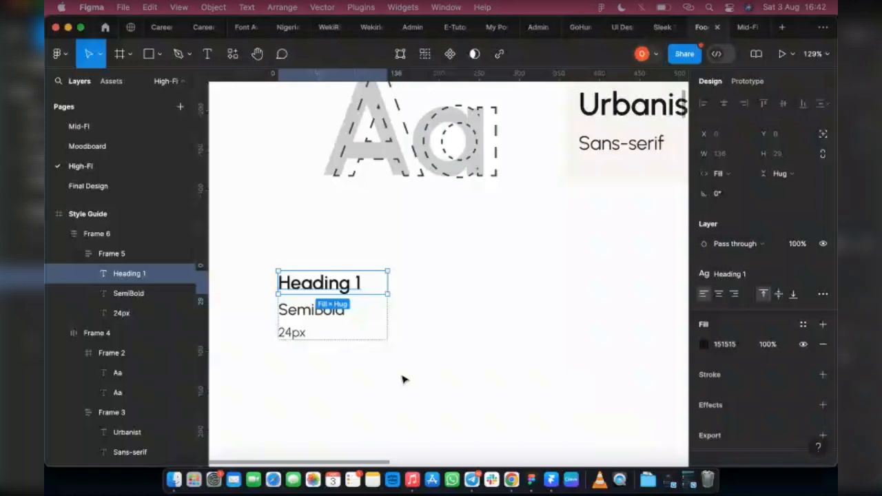
Duplicate the type sample frame to the right and change the copy's heading to "Heading 2".
left_click(606, 304)
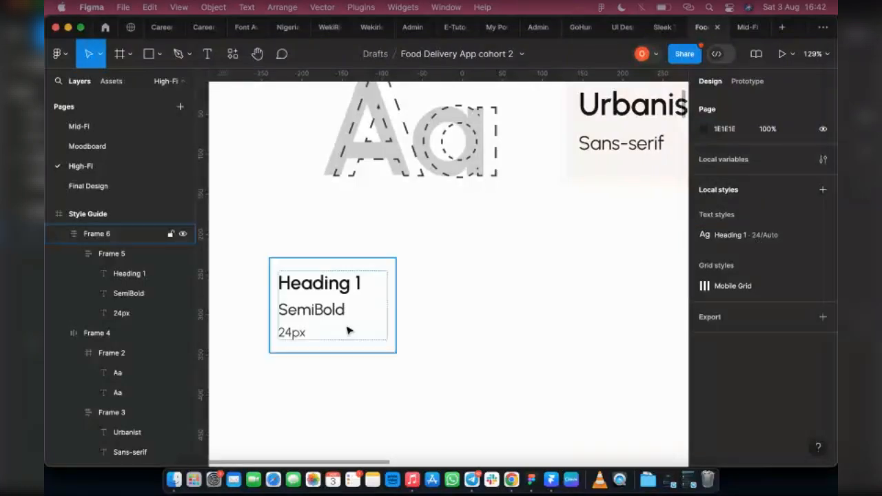
left_click_drag(338, 330, 508, 332)
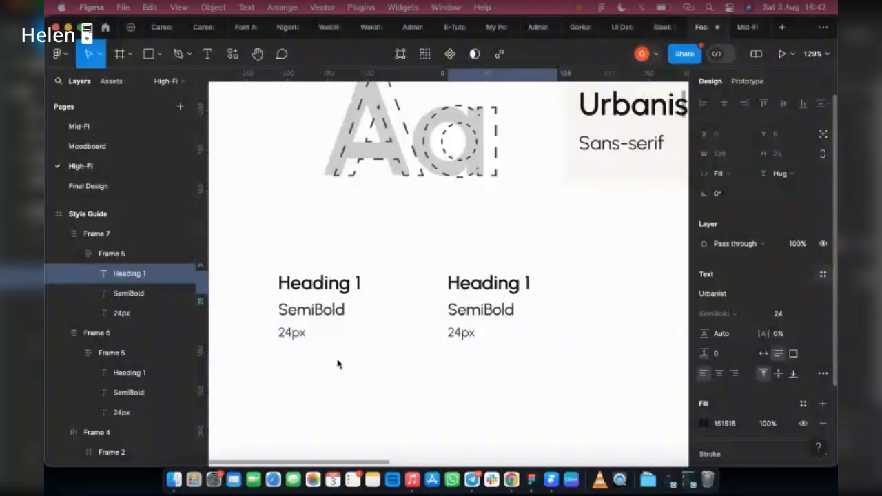
double_click(524, 285)
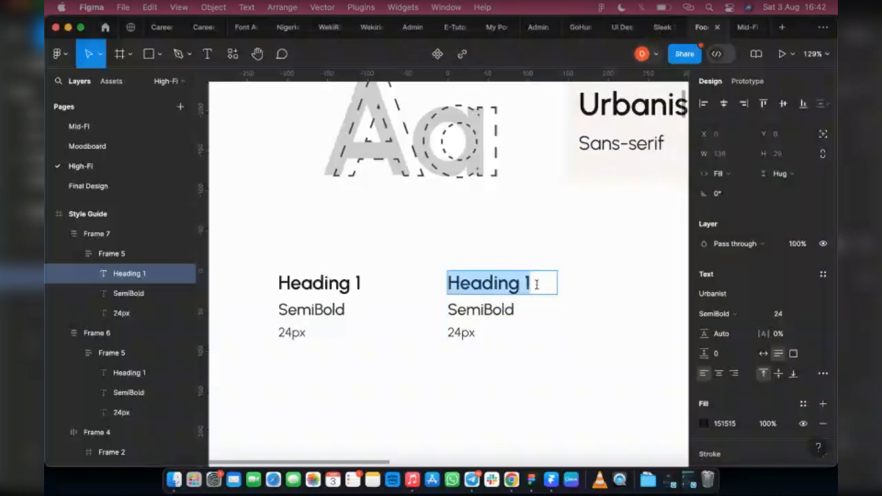
double_click(537, 285)
type("2")
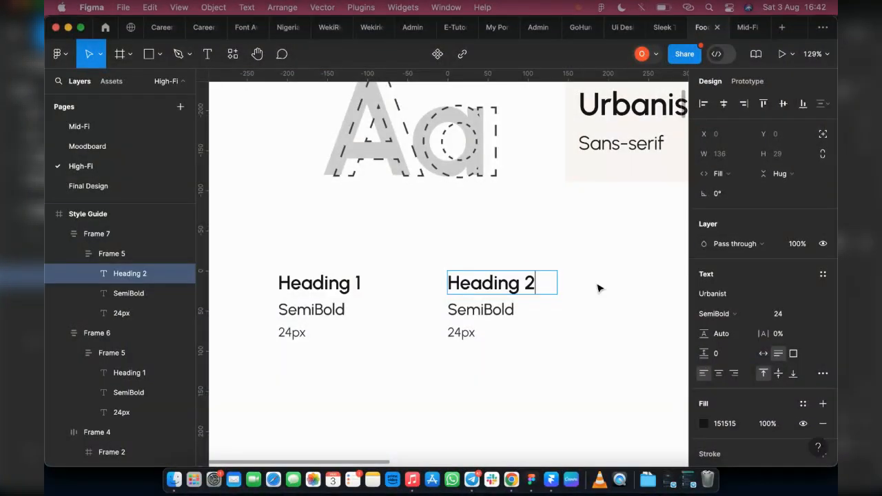
Change the copy's size label to "20px" and leave the text editing.
left_click(456, 335)
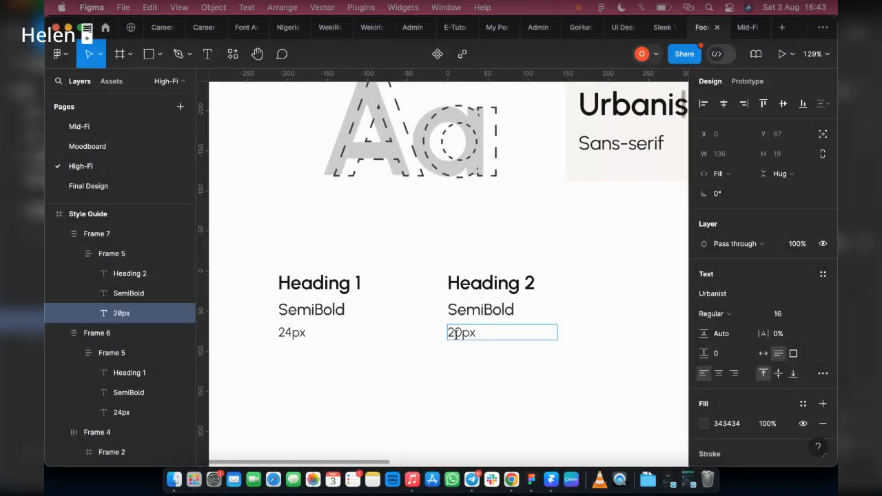
left_click(540, 309)
key("Escape")
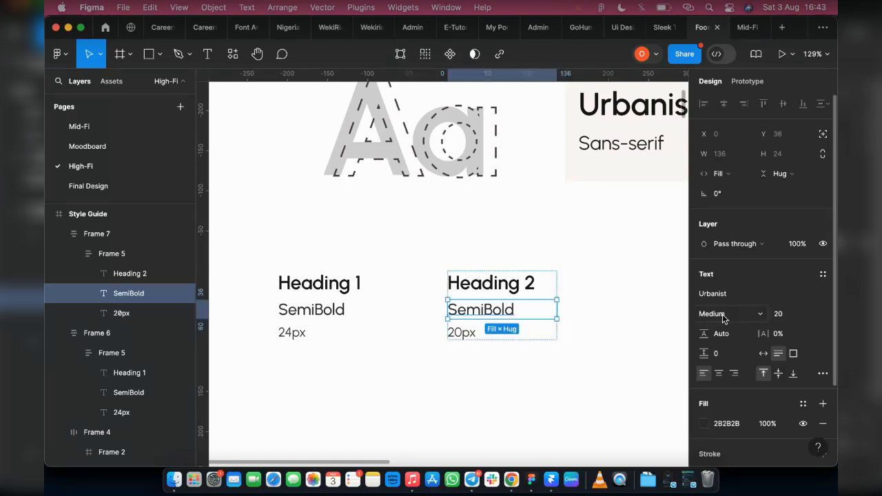
key("Escape")
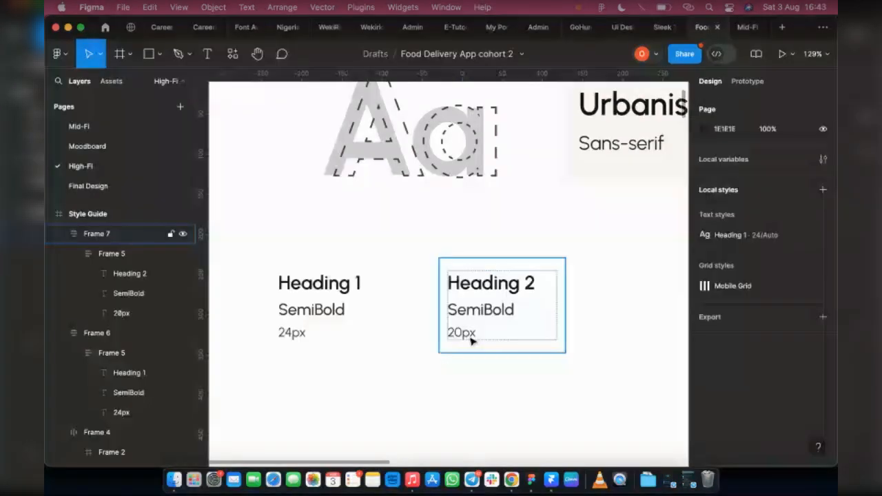
Duplicate the Heading 2 sample frame to the right and change the new copy's heading to "Heading 3".
left_click(472, 340)
scroll(441, 321, "right", 2)
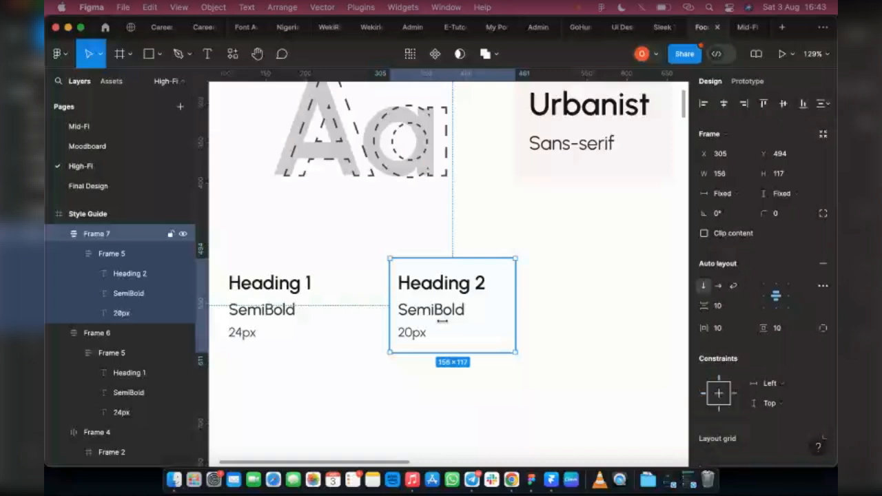
scroll(442, 321, "right", 3)
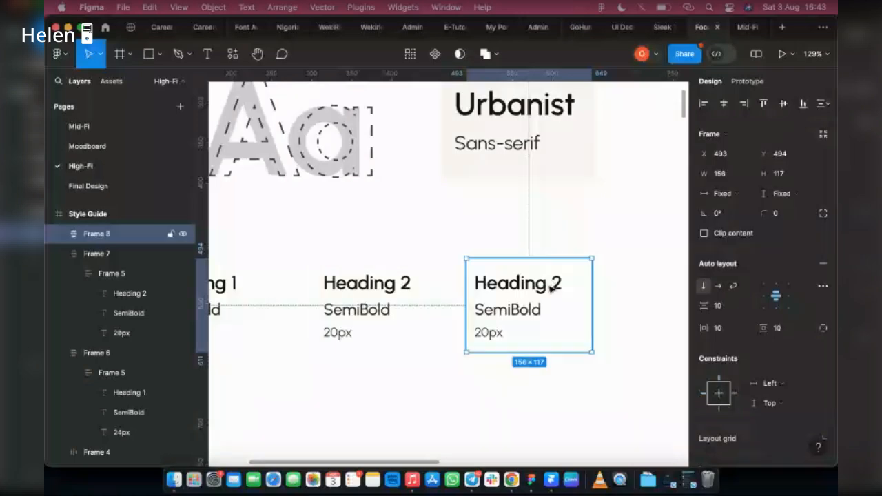
left_click(543, 288)
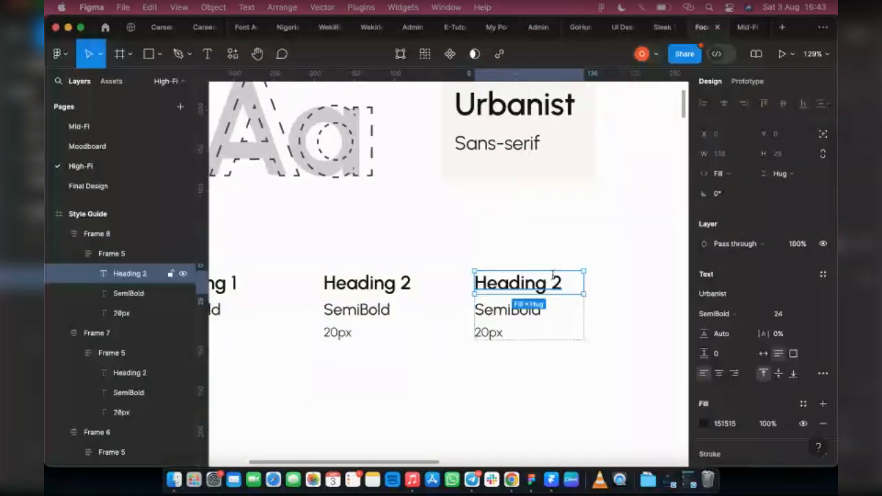
double_click(553, 280)
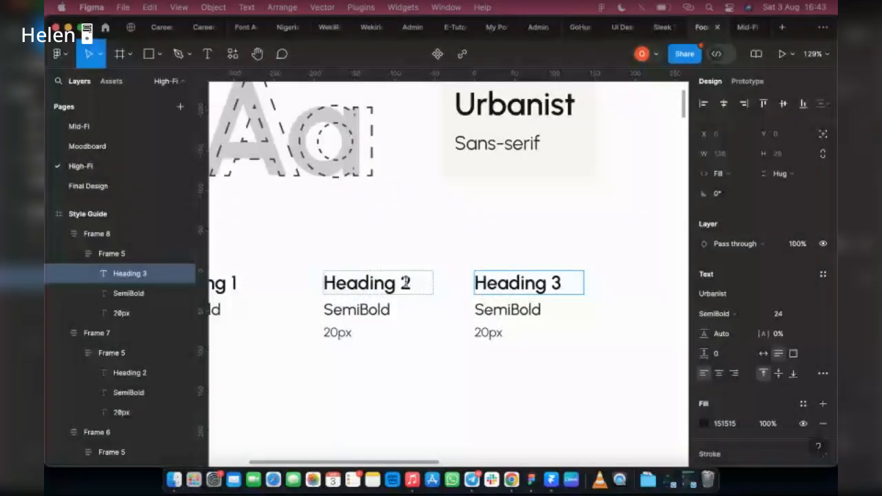
left_click(406, 282)
left_click(494, 289)
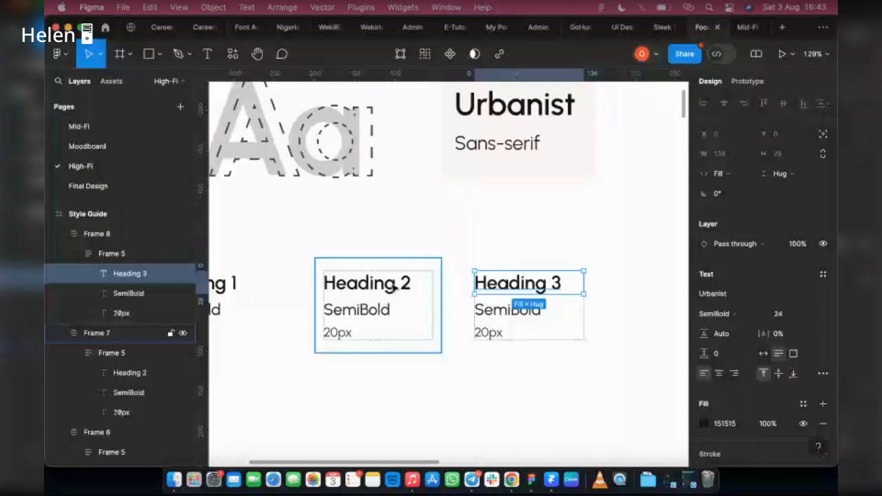
Set the Heading 2 text's font size to 22 and the Heading 3 text's font size to 20.
left_click(391, 288)
left_click(779, 314)
type("22")
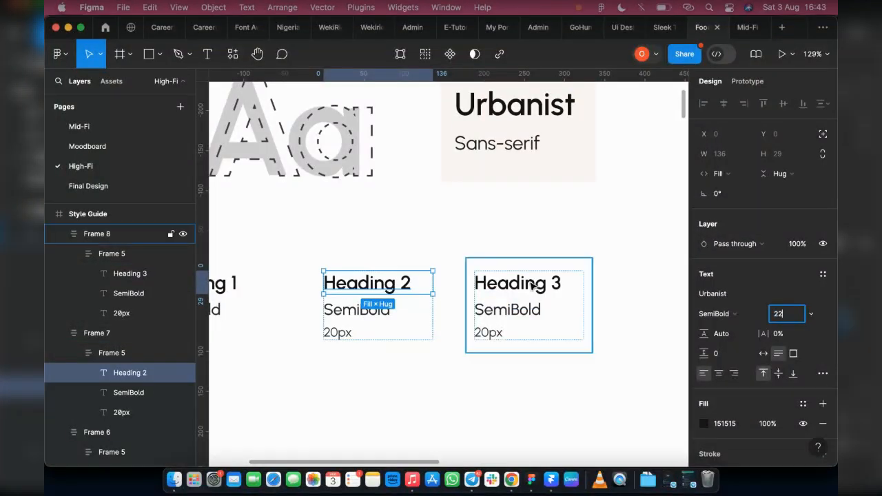
left_click(529, 284)
double_click(528, 281)
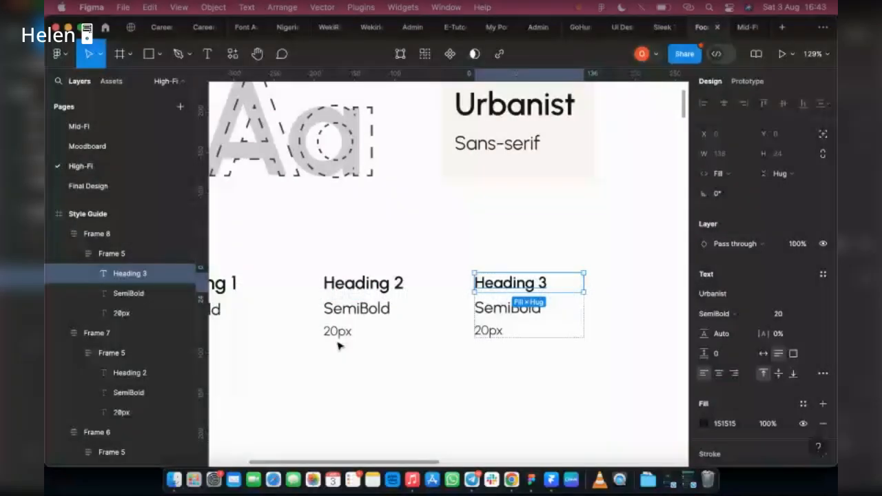
left_click(339, 335)
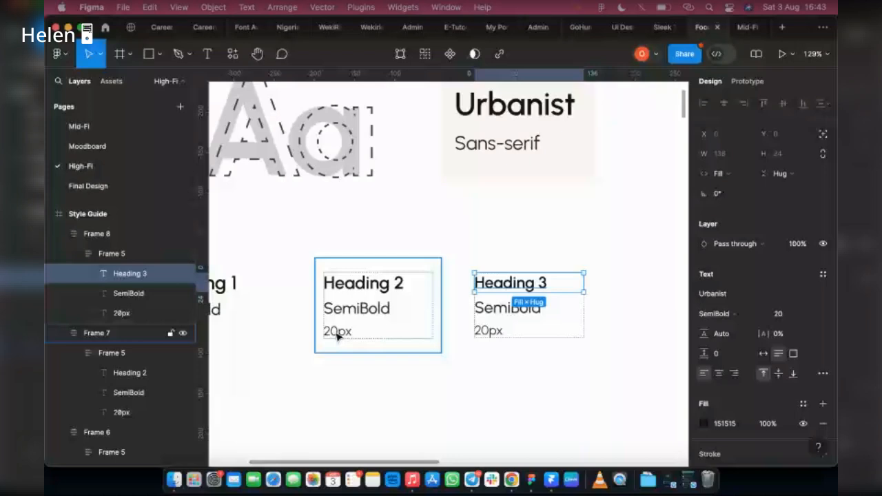
Change the Heading 2 sample's size label to "22px".
double_click(328, 327)
left_click(336, 332)
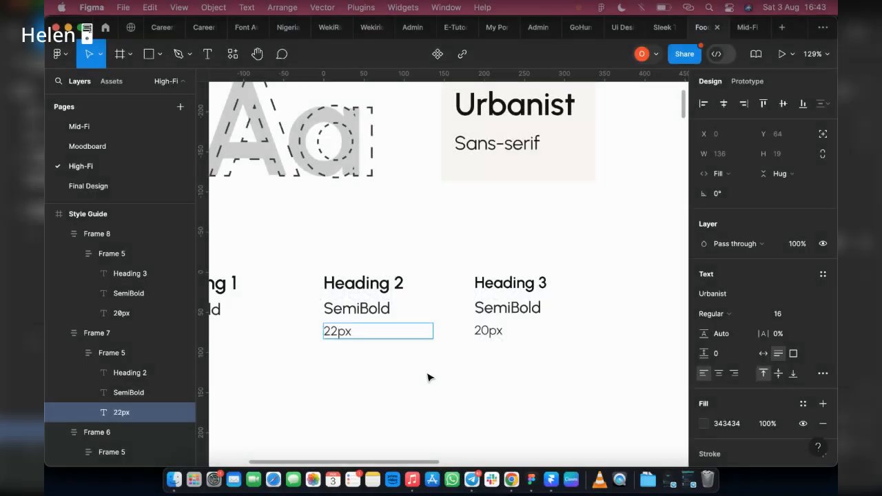
left_click(531, 330)
left_click(530, 331)
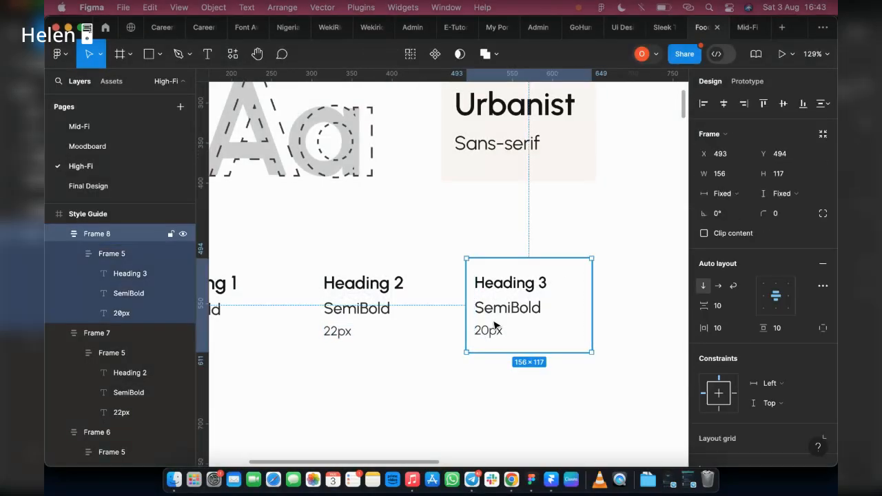
Duplicate the Heading 3 sample frame and place the copy to its right.
scroll(473, 317, "right", 3)
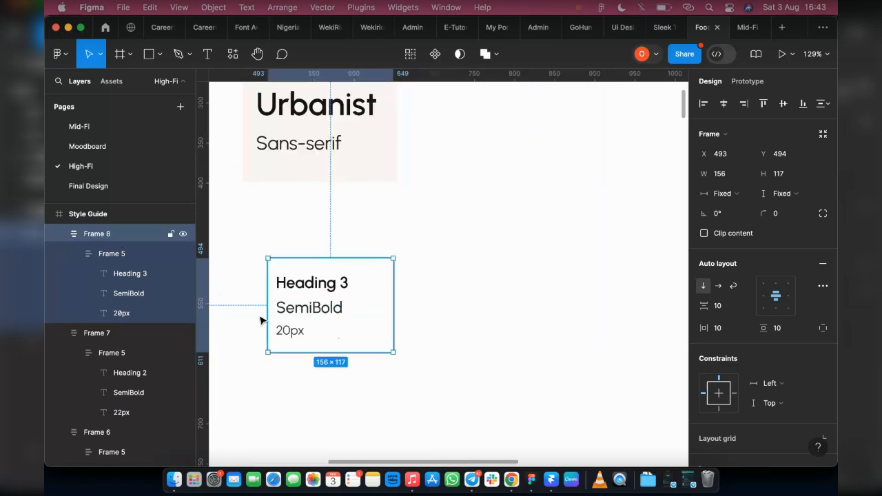
left_click(469, 319)
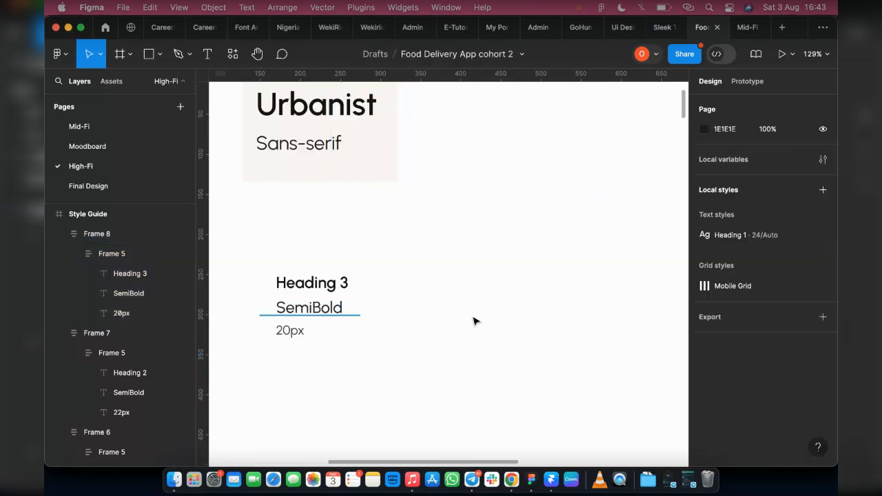
left_click(339, 304)
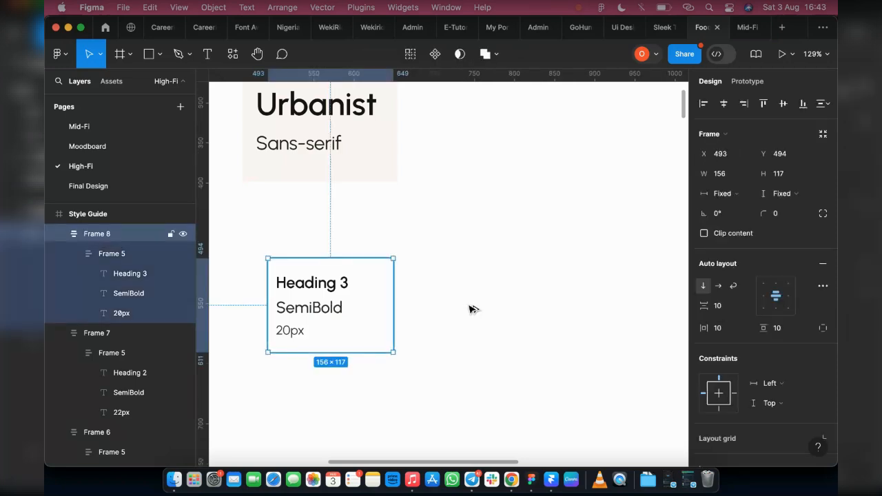
key("super+d")
left_click_drag(477, 308, 503, 288)
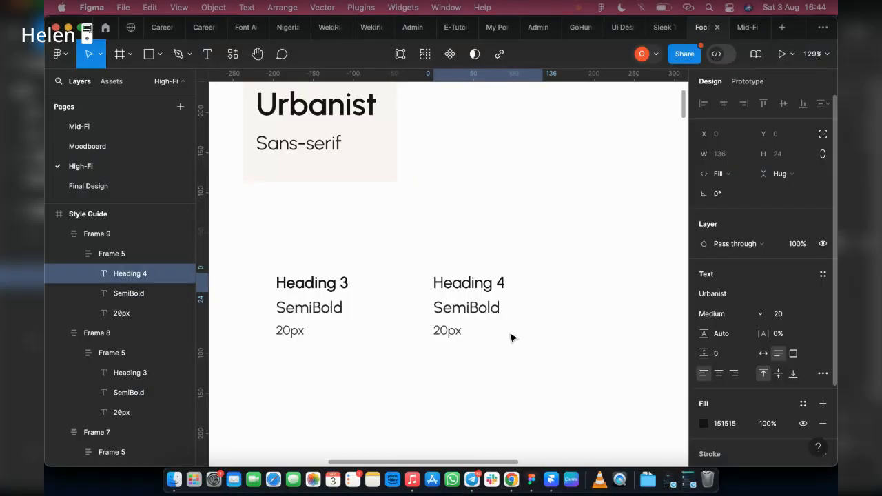
Rename the new copy's weight label to "Medium".
double_click(459, 307)
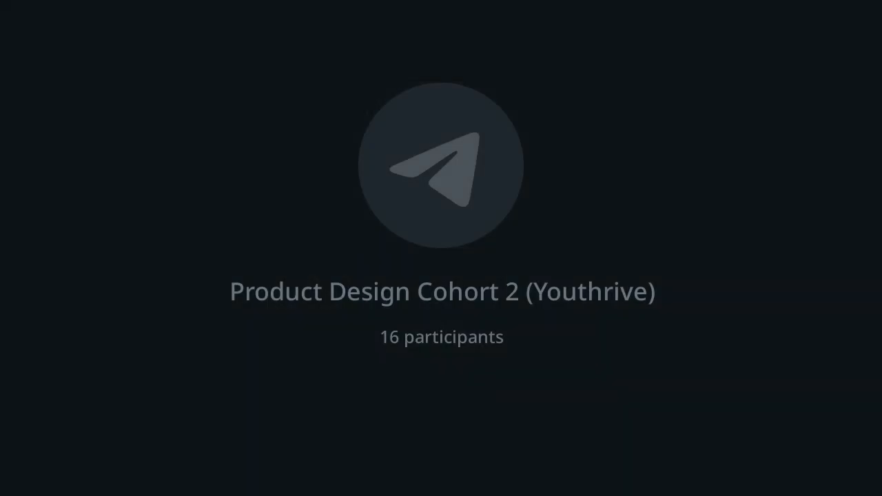
type("M")
type("edi")
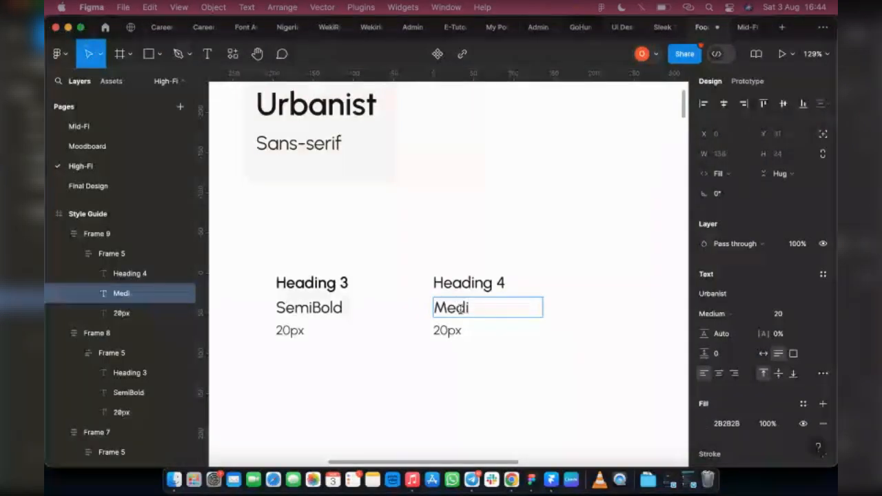
type("um")
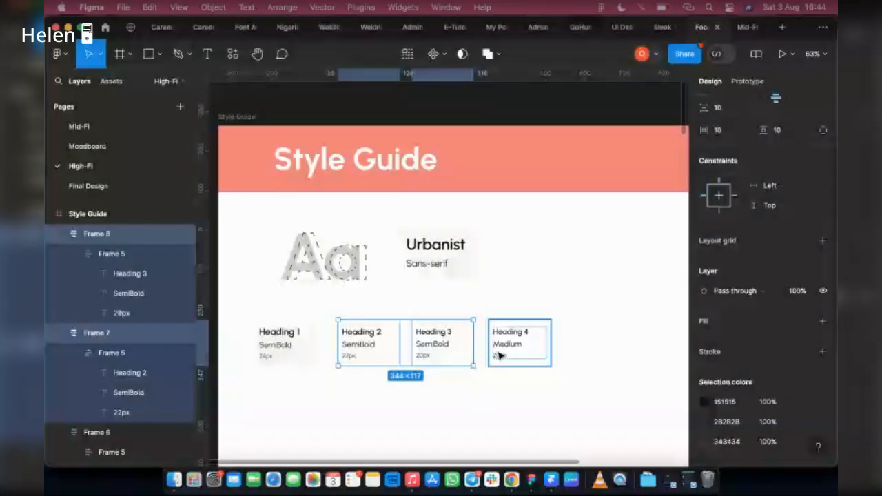
left_click(501, 354, "shift")
key("i")
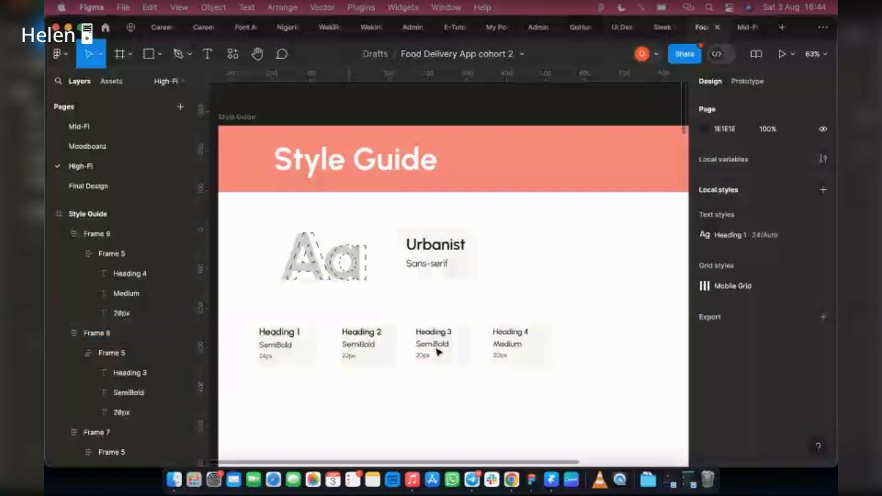
scroll(253, 263, "down", 2)
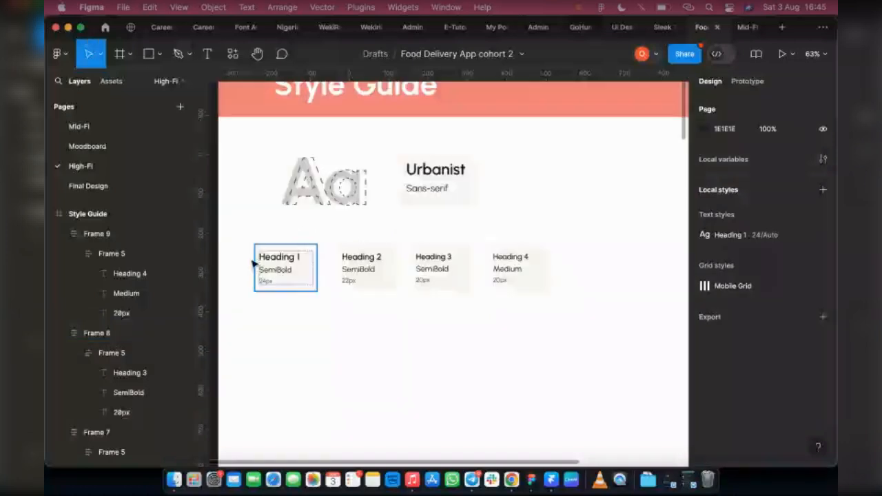
Duplicate the Heading 4 sample frame and place two copies in a new row below the heading samples.
left_click(515, 280)
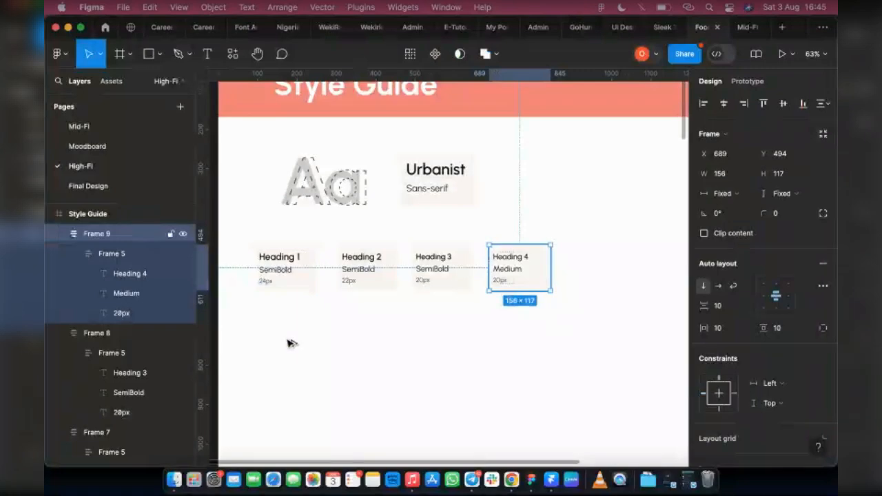
left_click_drag(290, 343, 285, 342)
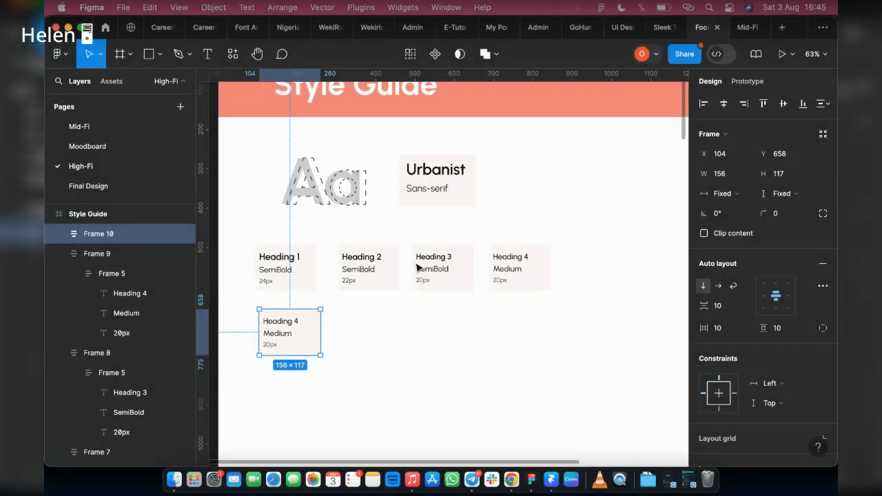
scroll(260, 310, "up", 5)
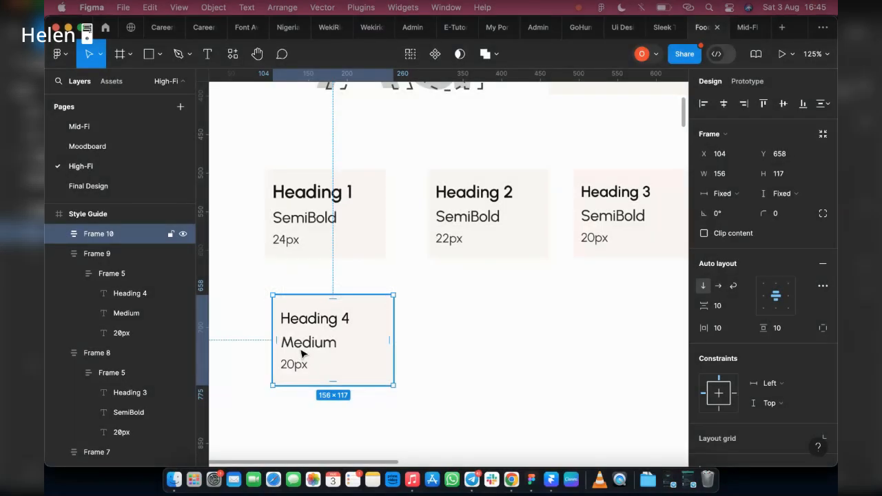
left_click_drag(295, 351, 456, 350)
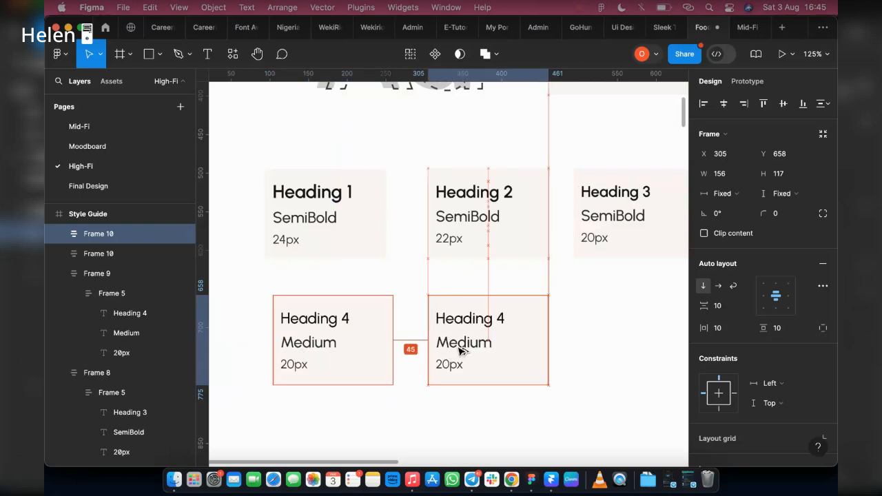
Change the first copy's size label to "18px".
left_click(283, 364)
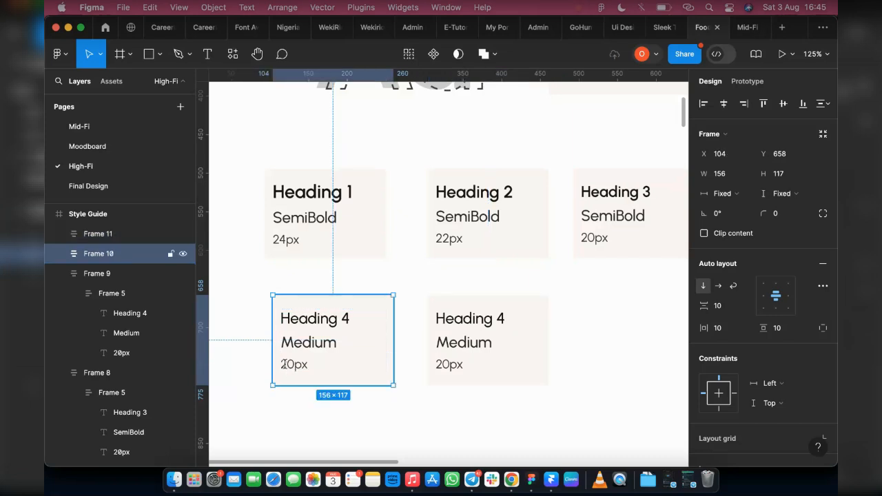
double_click(283, 363)
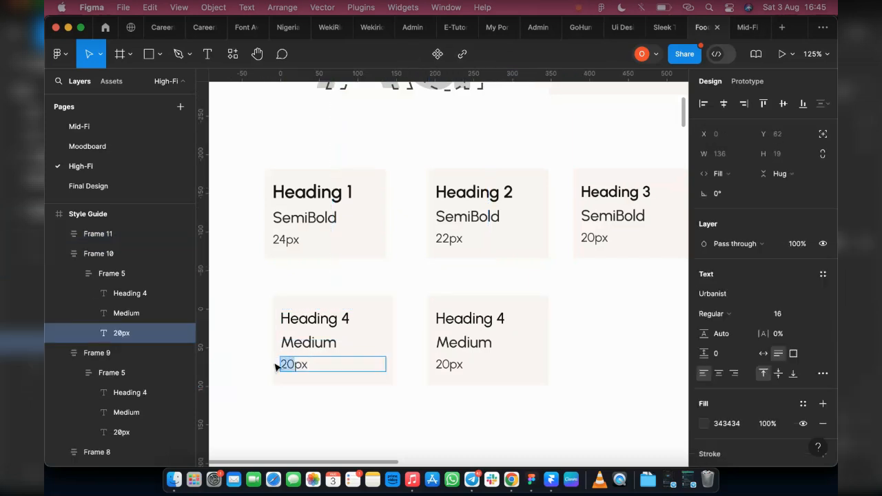
type("18")
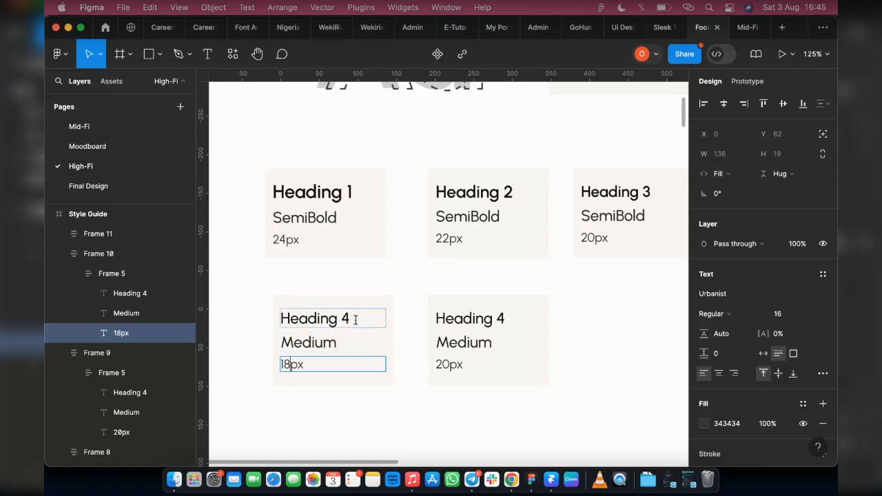
Set the first copy's Heading 4 text font size to 18.
left_click(368, 301)
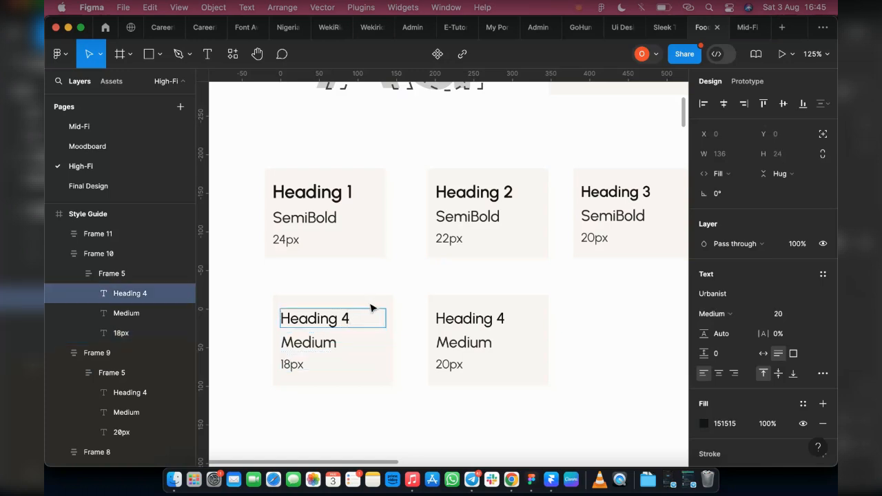
key("Escape")
left_click(789, 316)
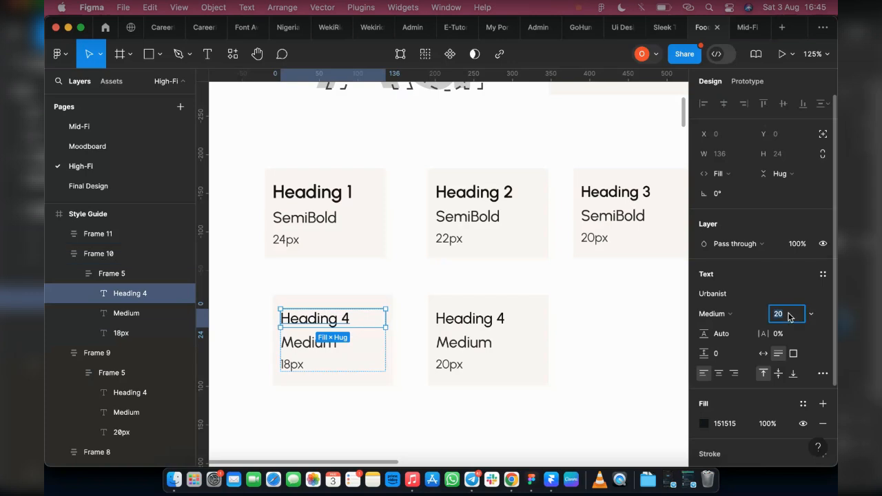
type("18")
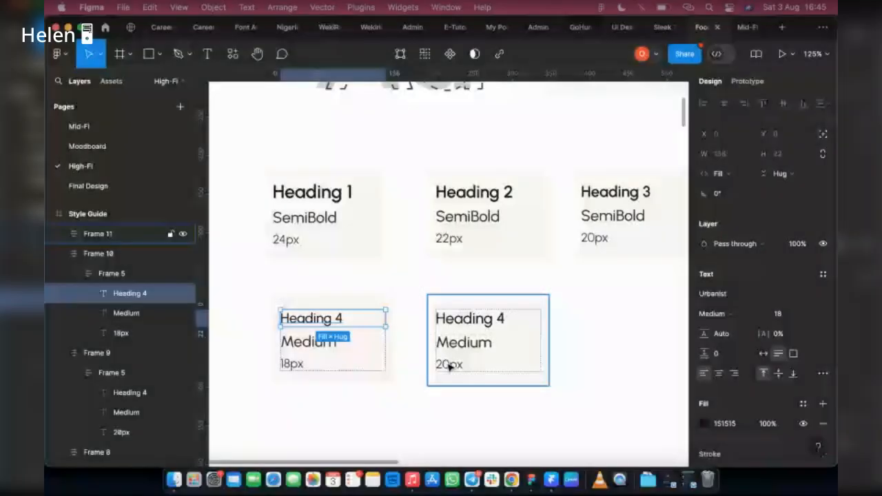
Change the second copy's size label to "18px".
double_click(448, 367)
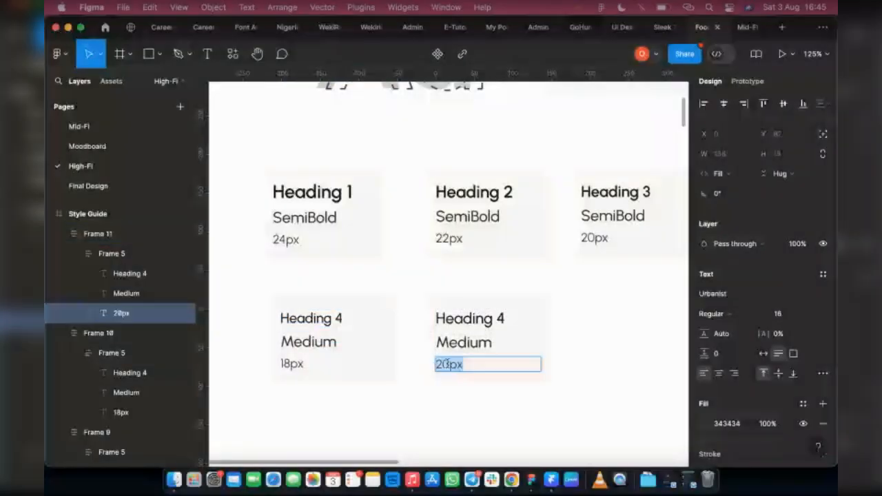
type("18px")
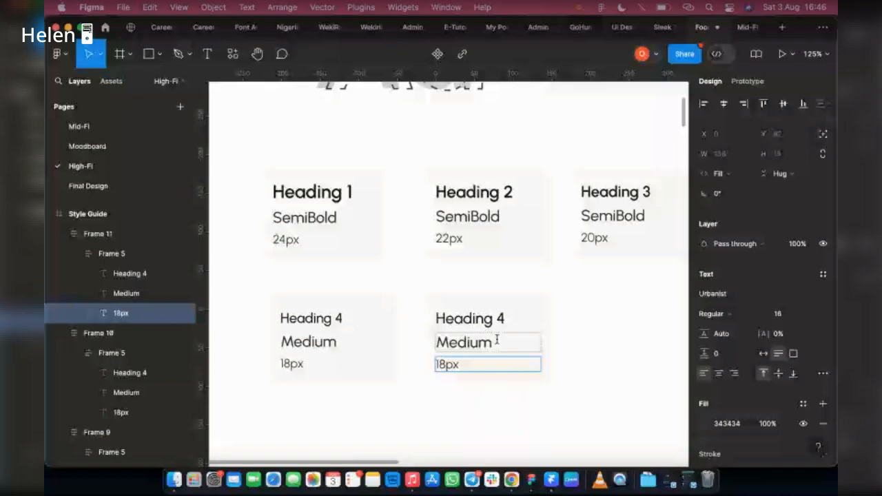
Open the second copy's weight label for editing.
double_click(497, 339)
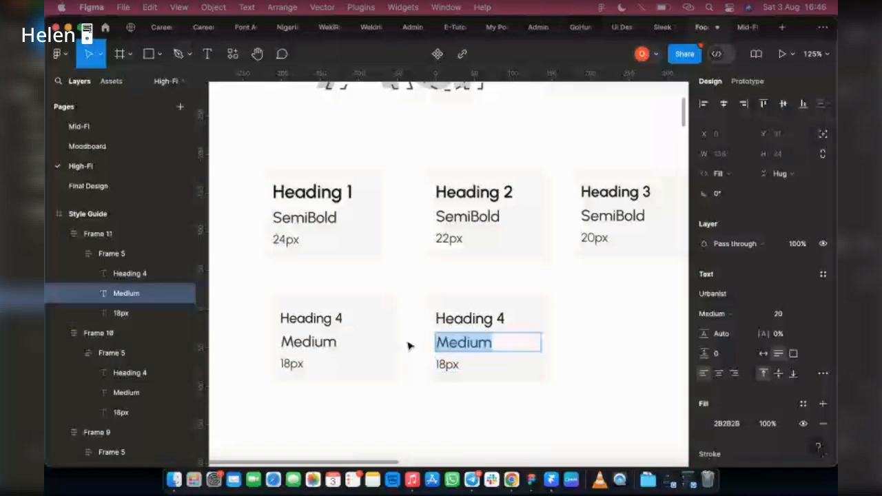
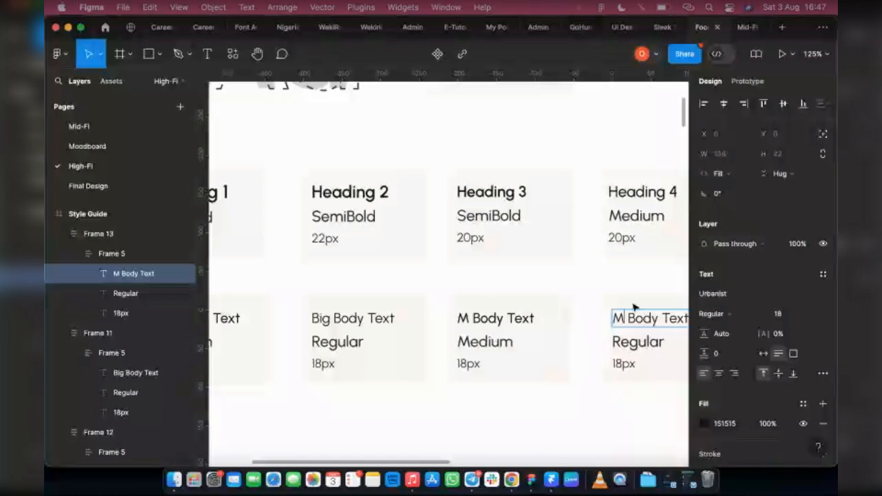
Set the M Body Text heading's font size to 16.
key("Escape")
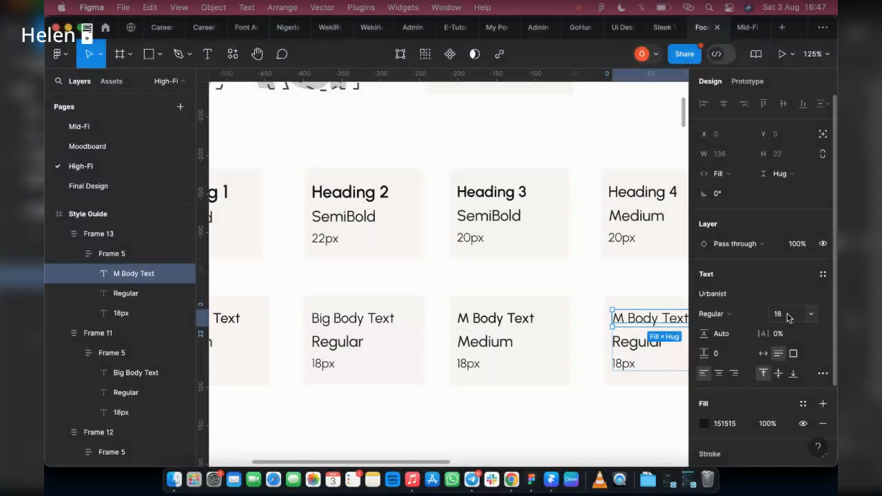
left_click(781, 314)
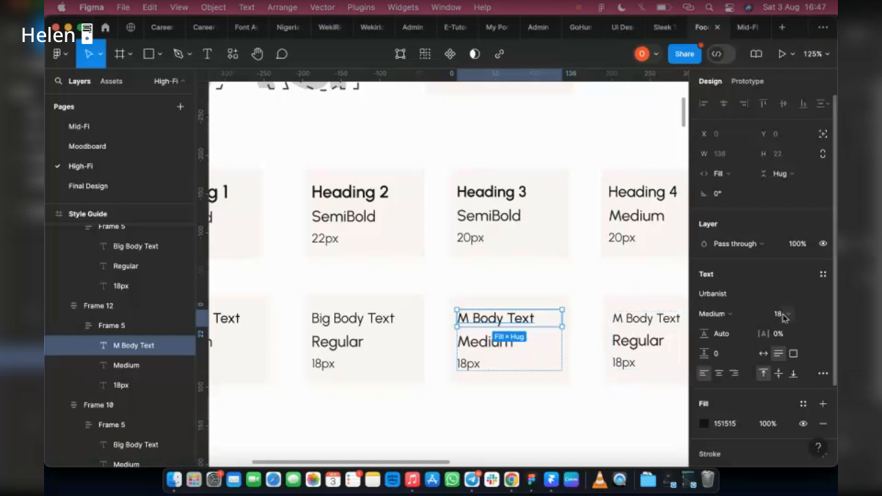
left_click(783, 315)
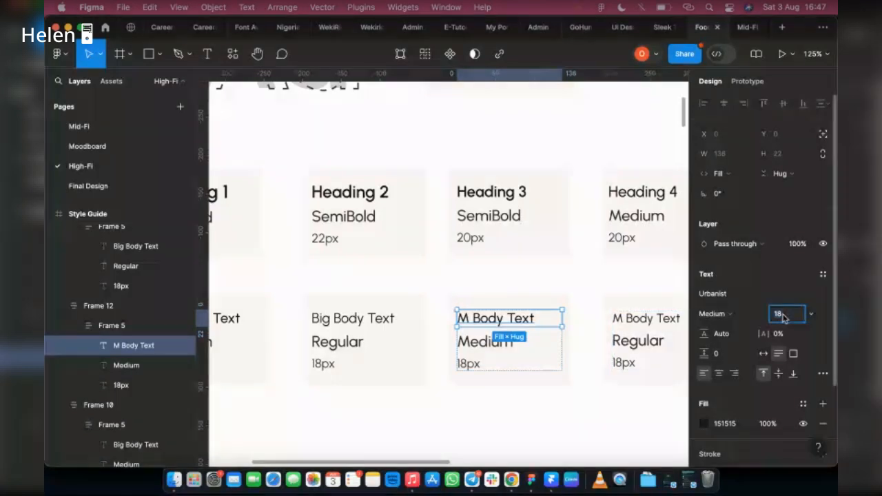
type("1")
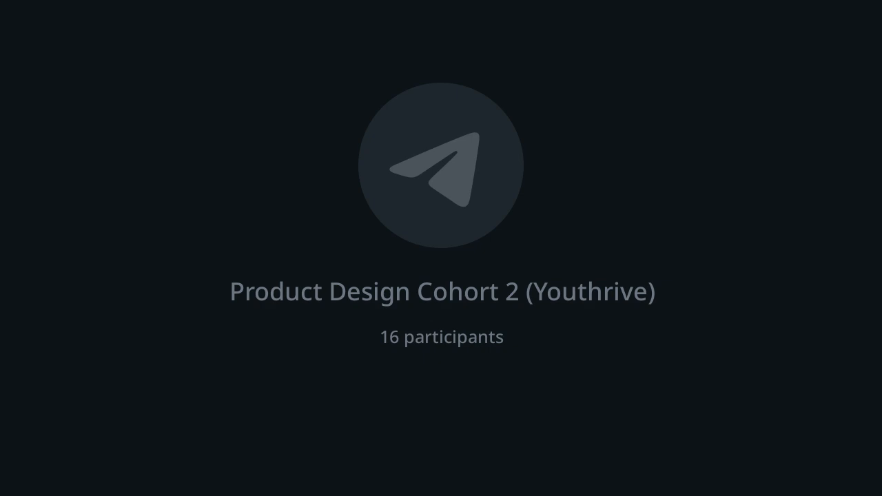
type("6")
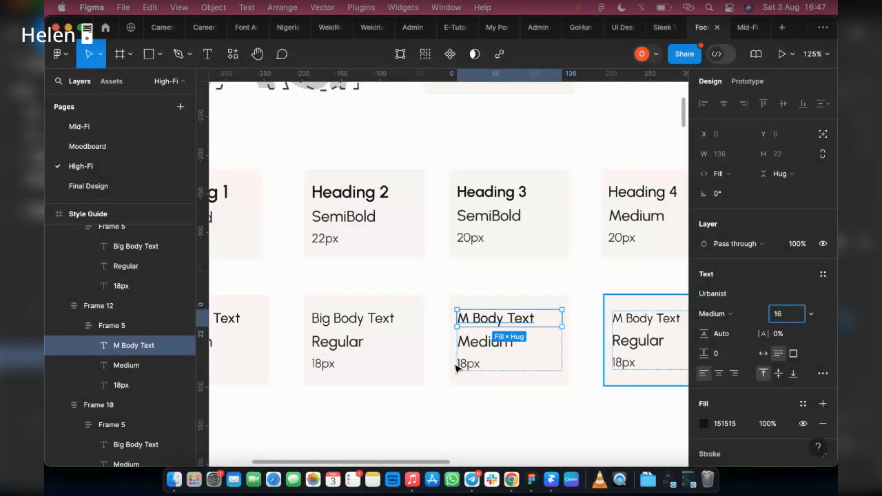
Change the M Body Text cards' size labels to "16px".
left_click(644, 365)
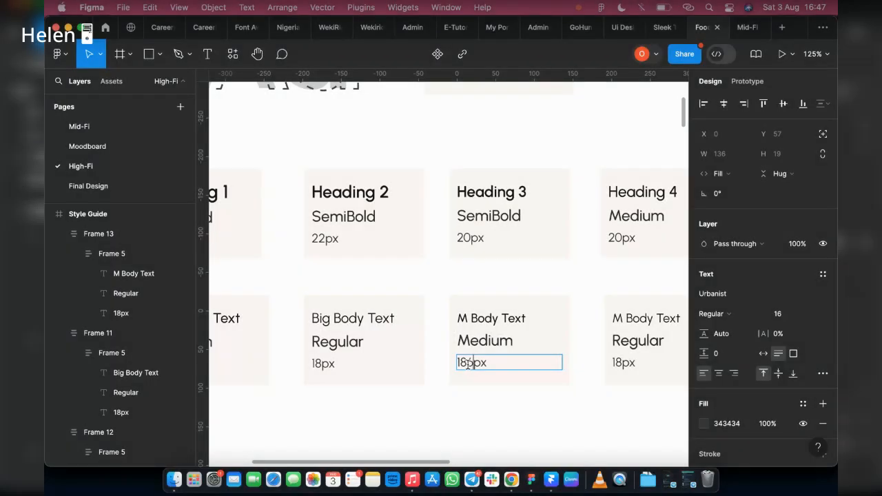
type("6")
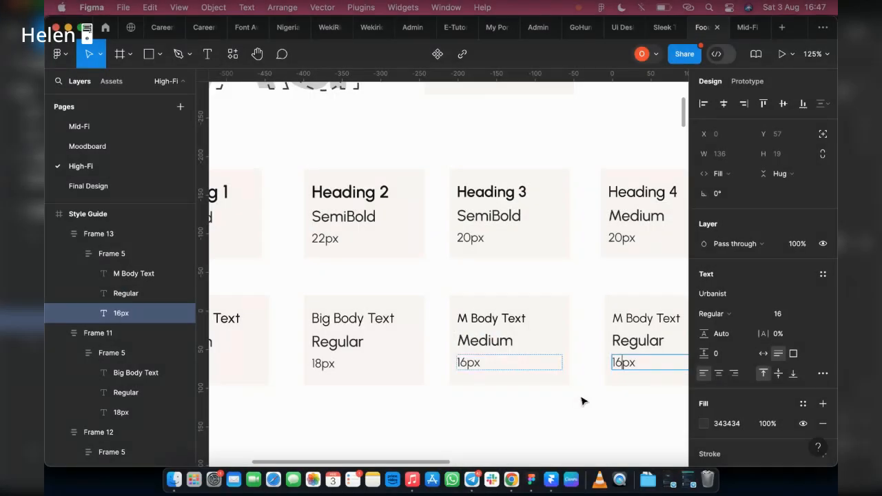
key("Escape")
Duplicate both M Body Text sample cards into a new row beneath them.
scroll(590, 348, "down", 10)
scroll(576, 344, "up", 3)
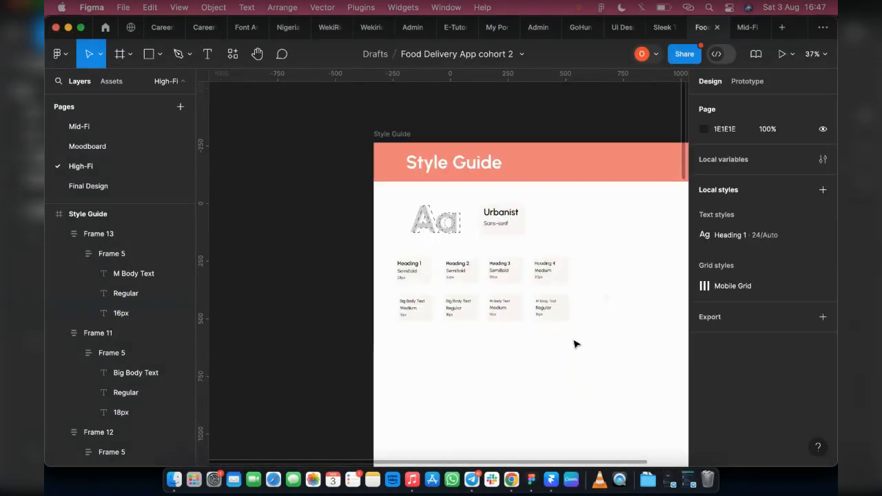
scroll(576, 344, "up", 2)
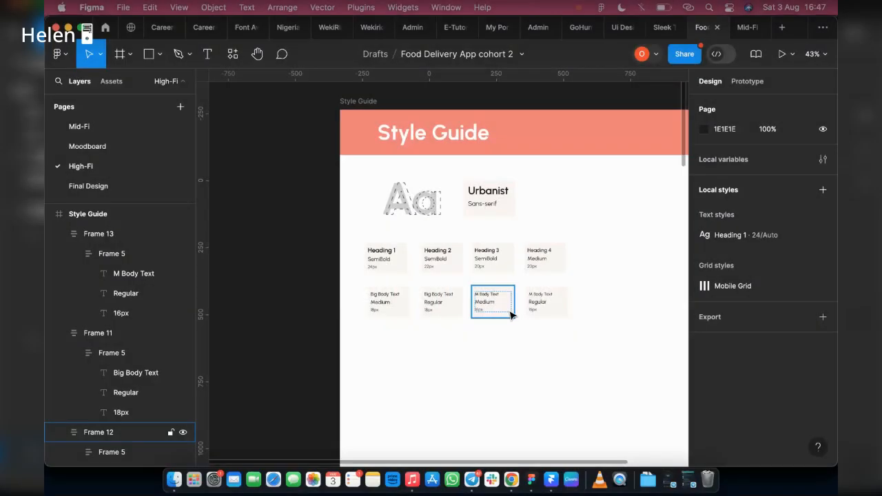
scroll(511, 314, "up", 3)
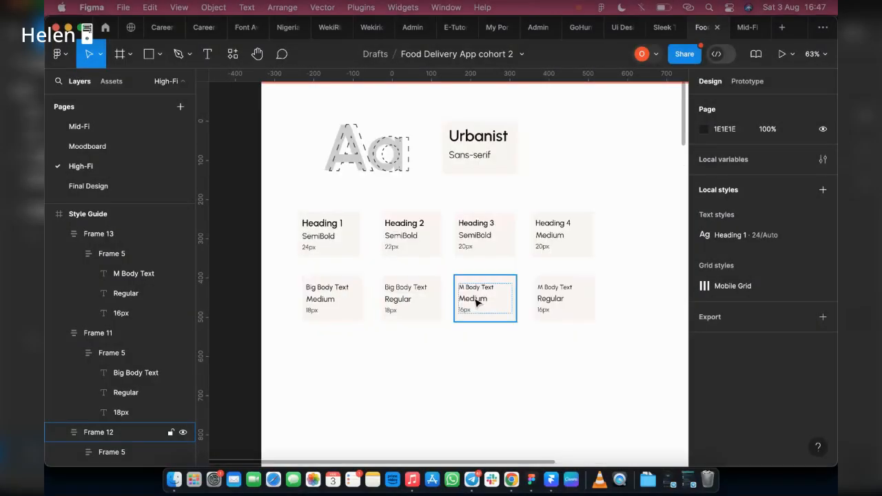
left_click(477, 301)
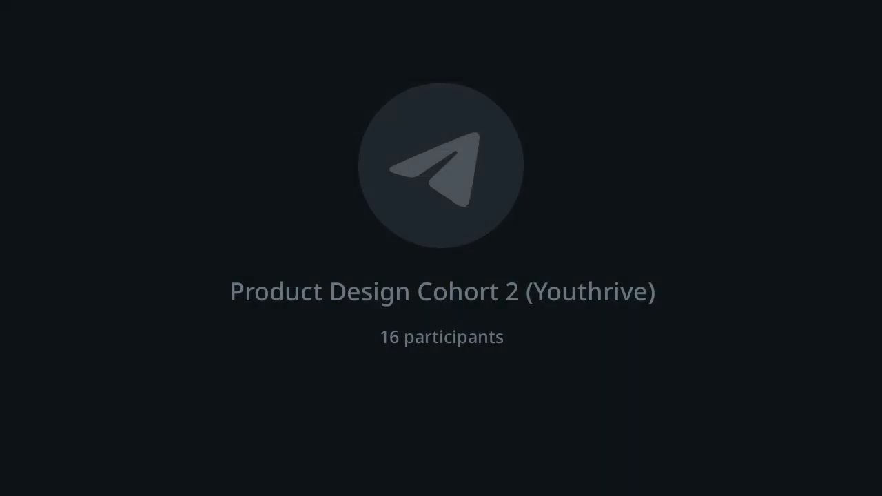
left_click(555, 310, "shift")
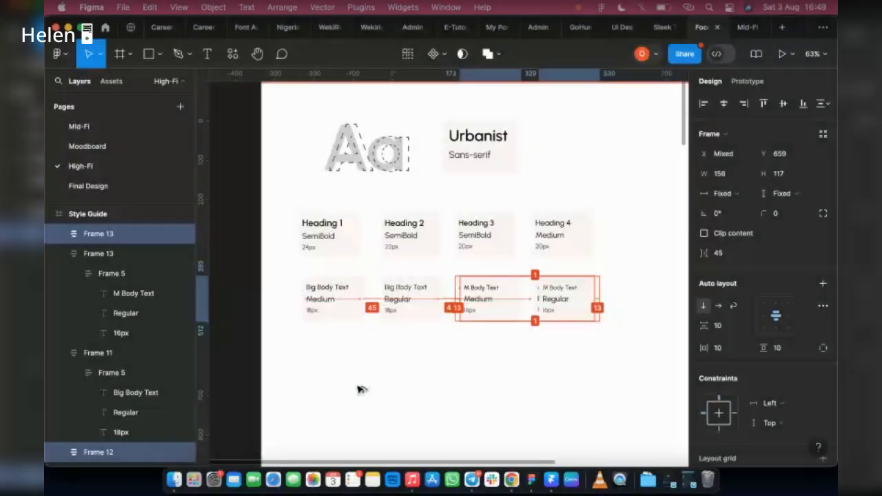
left_click_drag(358, 389, 331, 380)
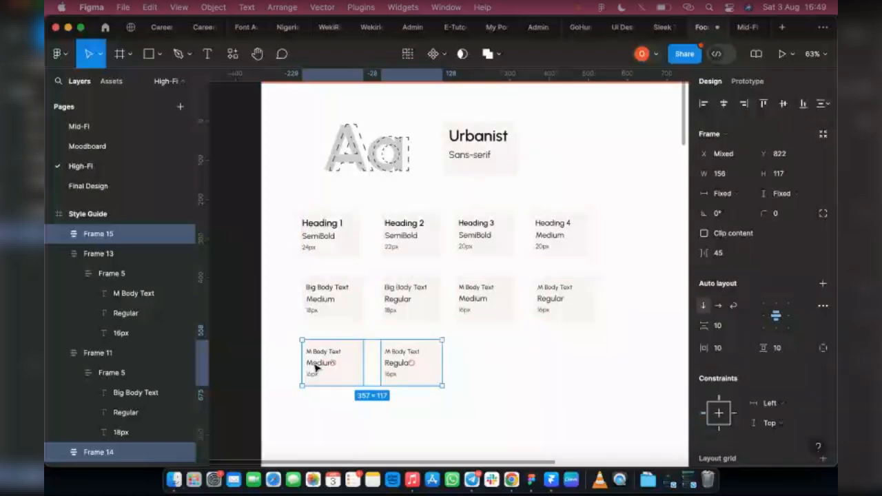
Rename the first new card's heading to "S Body Text".
scroll(315, 367, "up", 5)
scroll(318, 353, "up", 3)
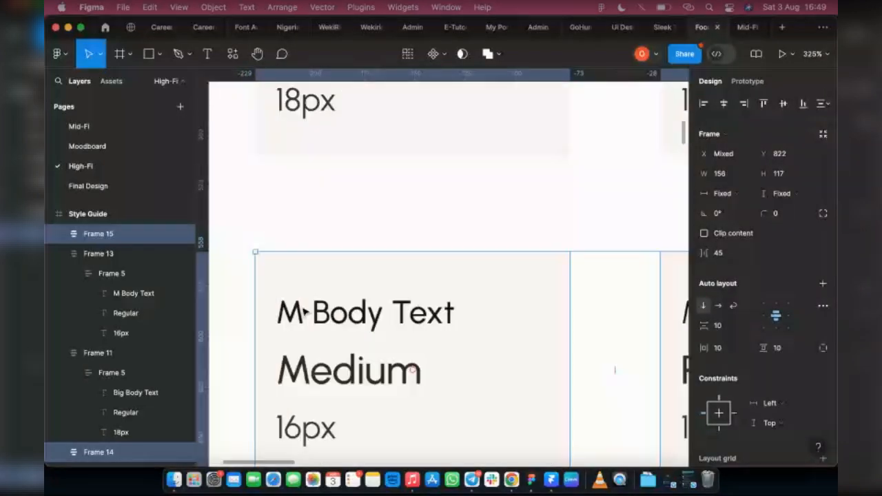
double_click(294, 312)
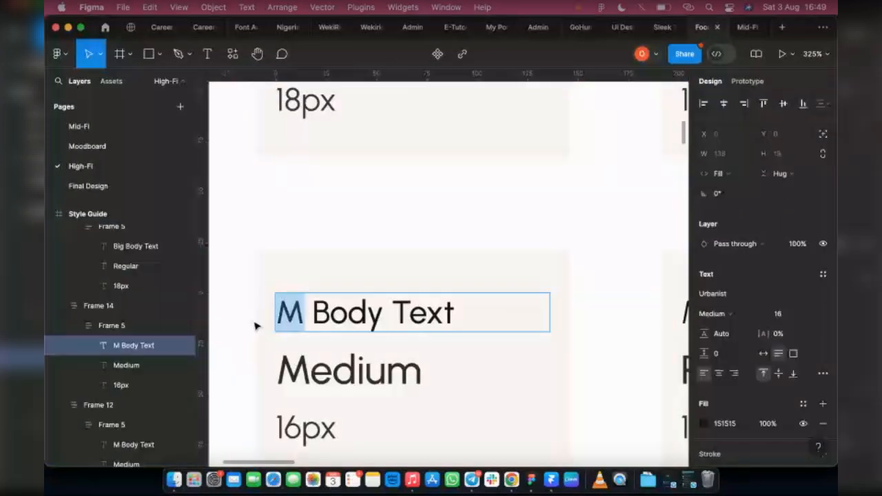
type("S")
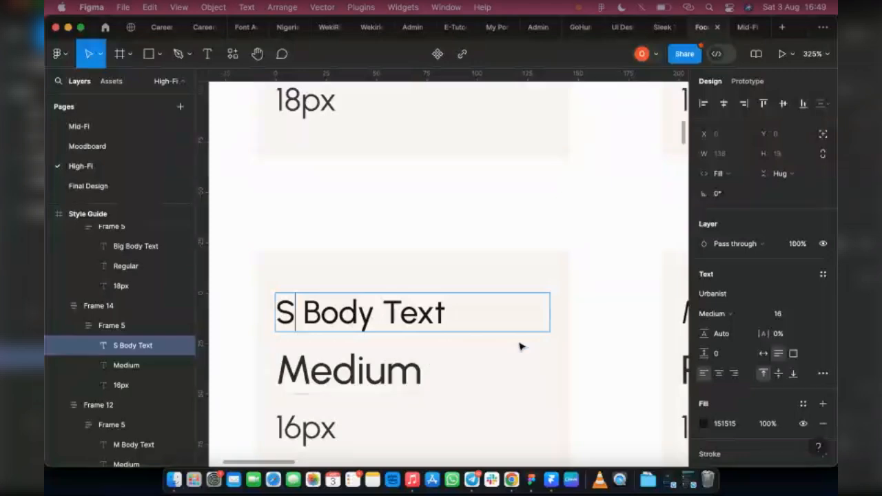
key("Escape")
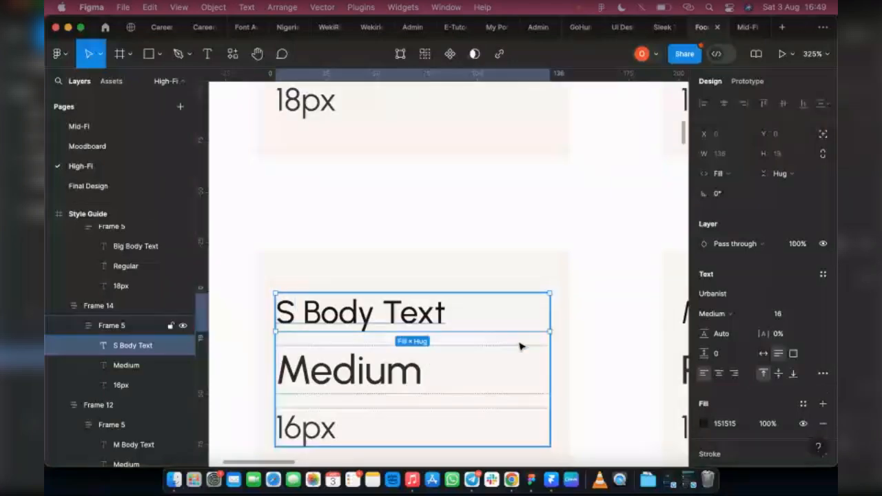
Set the S Body Text heading's font size to 14.
left_click(787, 314)
type("14")
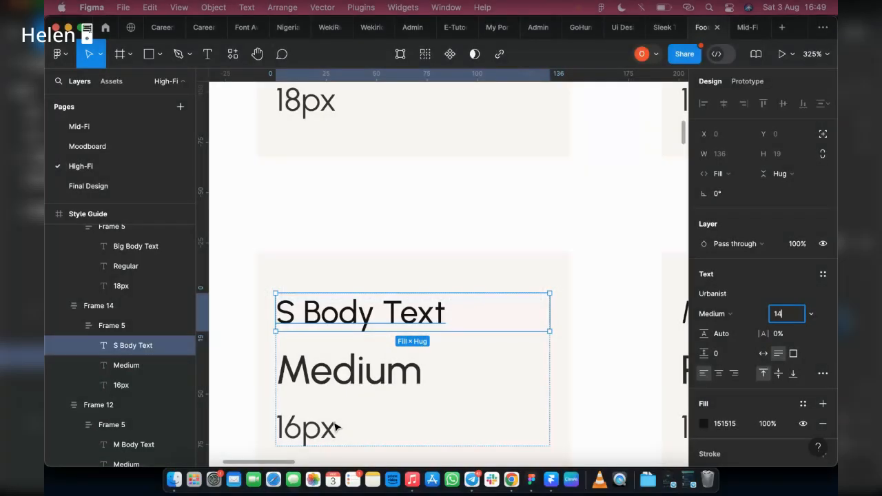
Change the first new card's size label to 14px and rename the second card's heading to "S Body Text".
double_click(301, 427)
left_click_drag(301, 427, 287, 427)
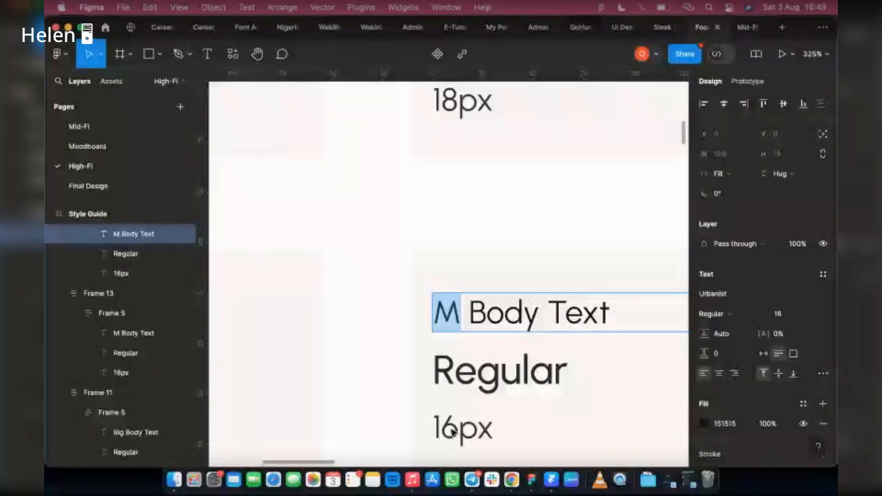
type("S Body Text")
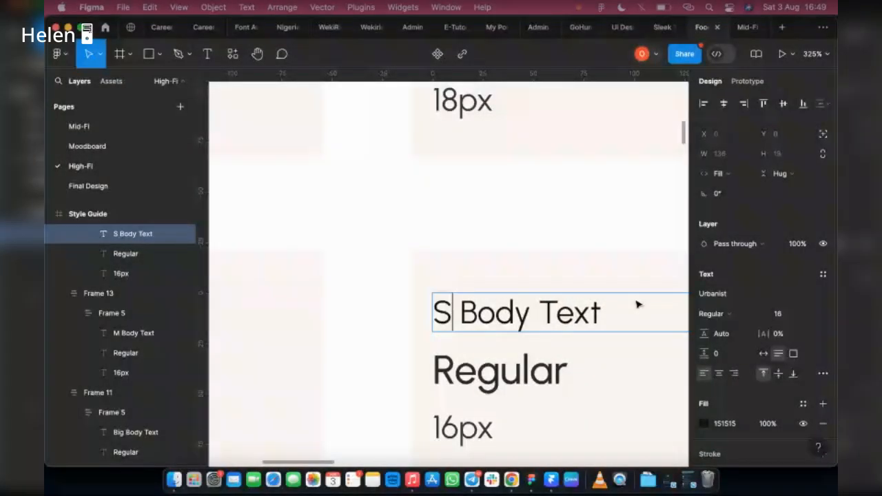
Set the second card's S Body Text heading font size to 14.
key("Escape")
left_click(780, 314)
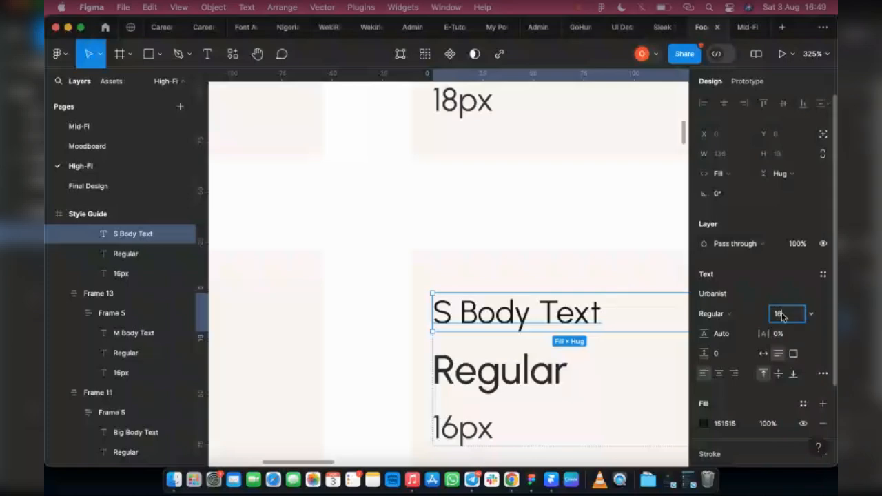
type("14")
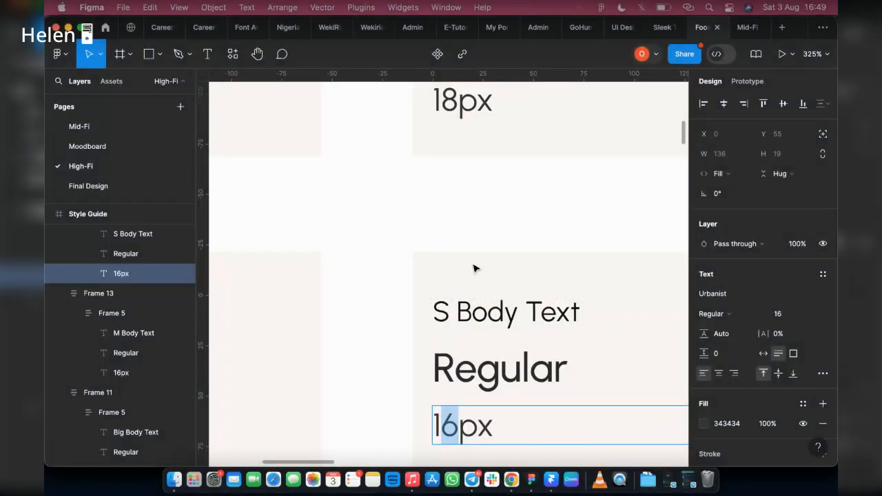
Change the second new card's size label to "14px".
scroll(441, 269, "down", 1)
type("14")
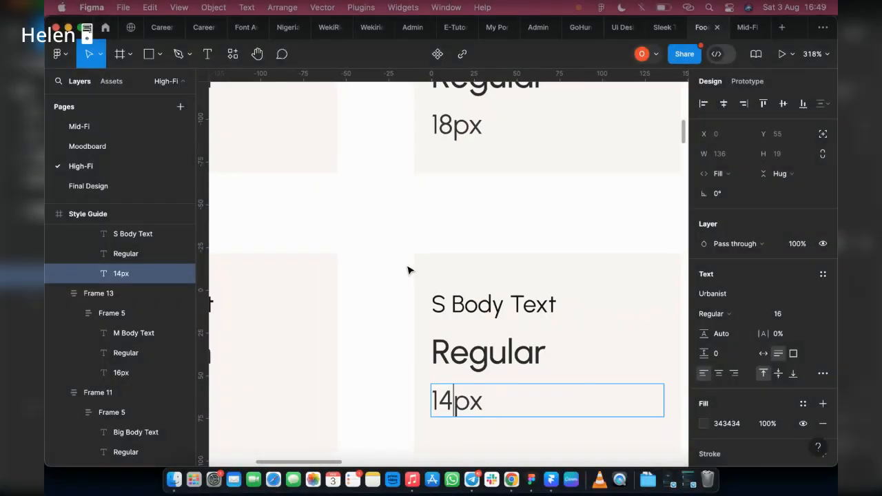
scroll(407, 270, "down", 5)
key("Escape")
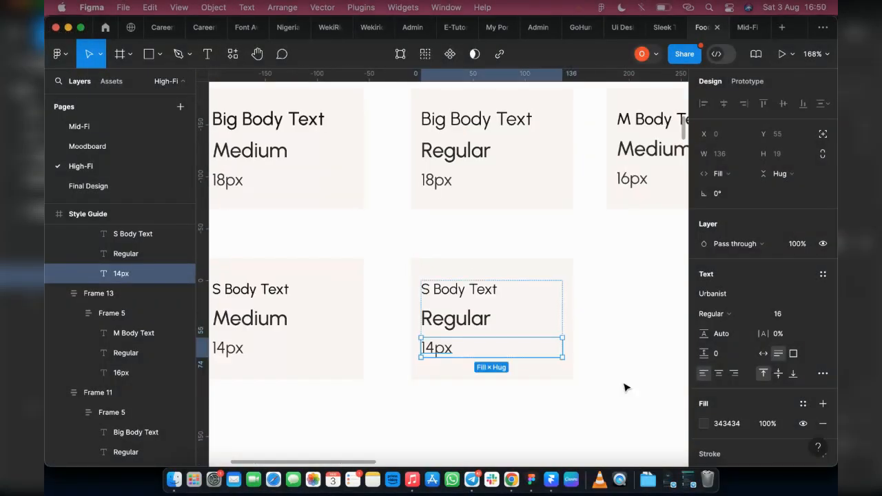
Duplicate the two S Body Text cards and position the copies in the row beside them.
left_click(625, 387)
scroll(623, 386, "down", 6)
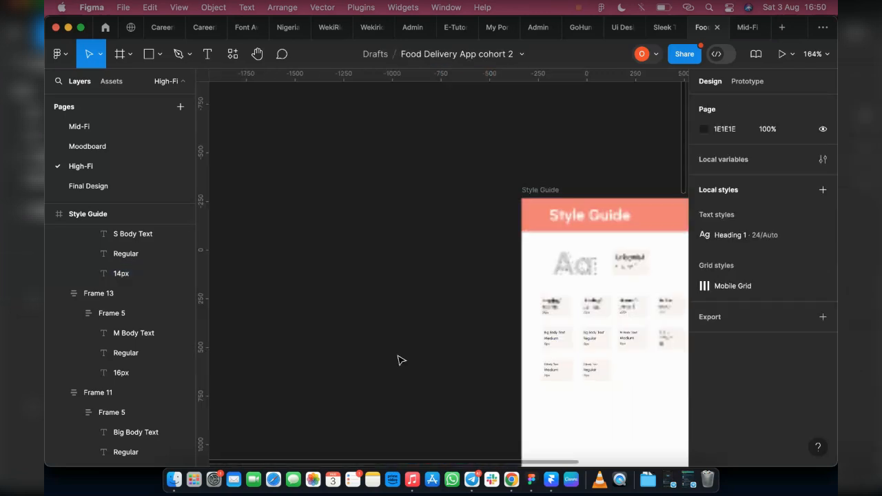
scroll(589, 404, "up", 3)
scroll(516, 402, "left", 3)
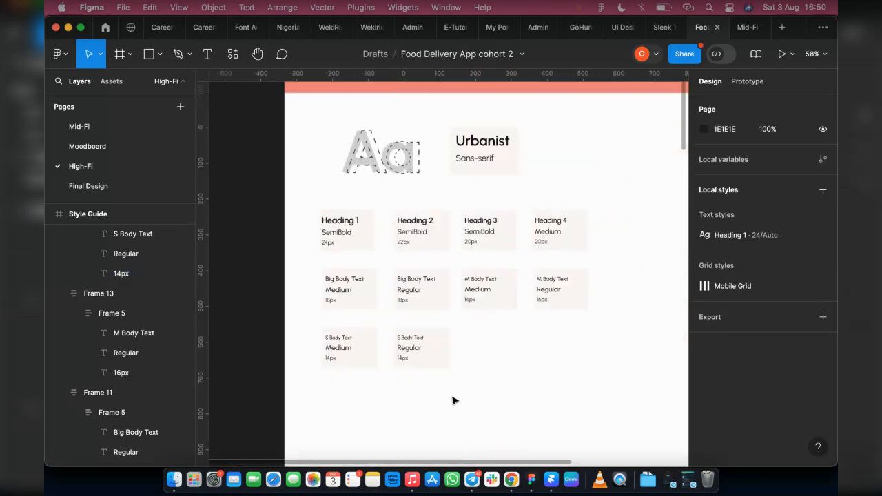
left_click(364, 356)
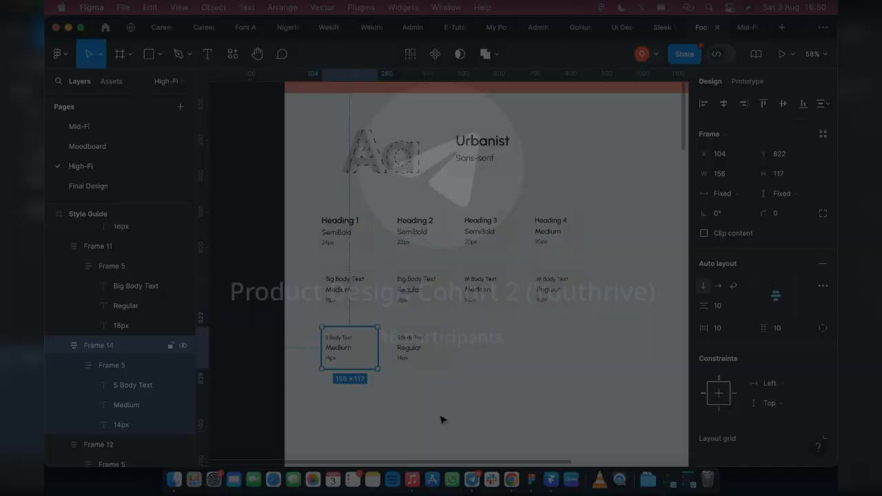
key("Return")
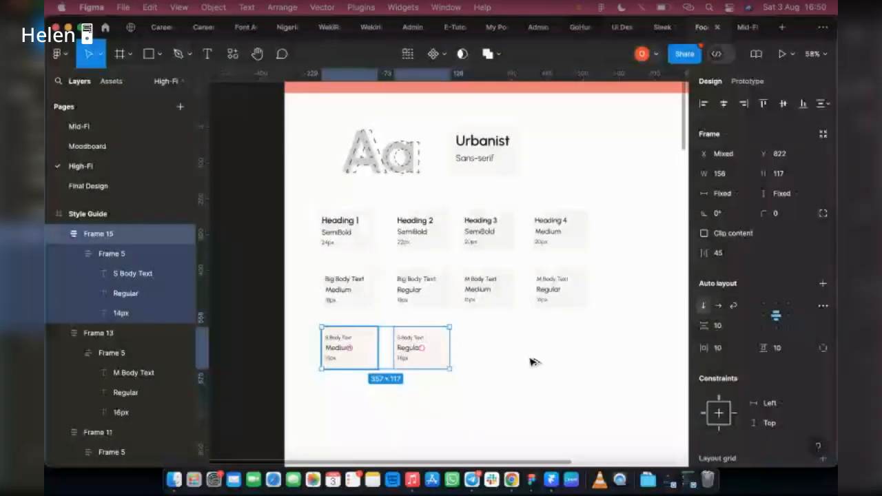
key("ctrl+d")
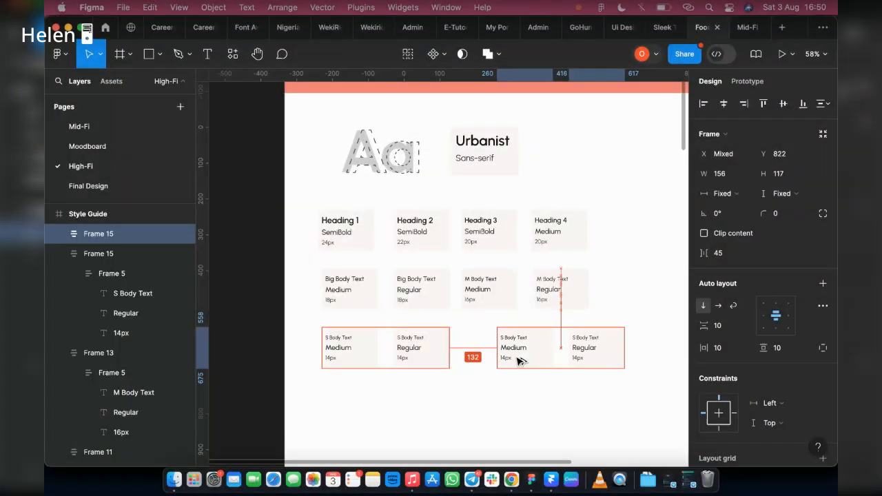
left_click_drag(520, 360, 481, 357)
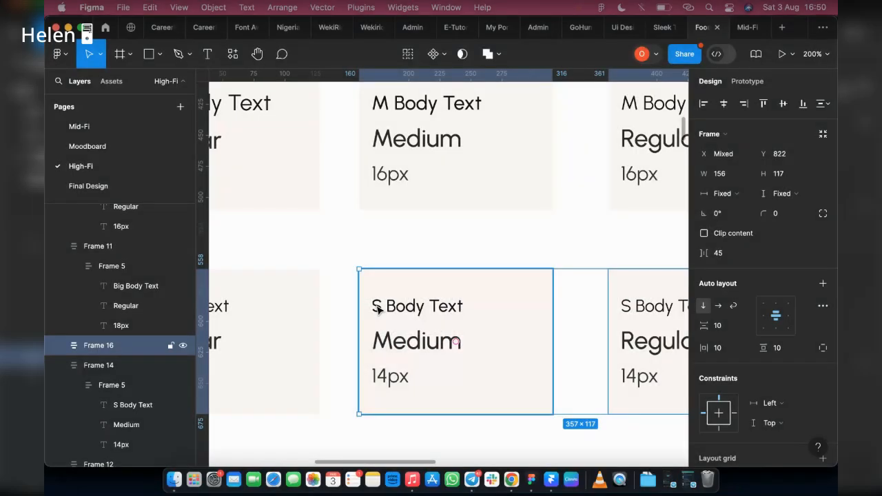
Rename the first copied card's heading to "T Body Text".
double_click(374, 305)
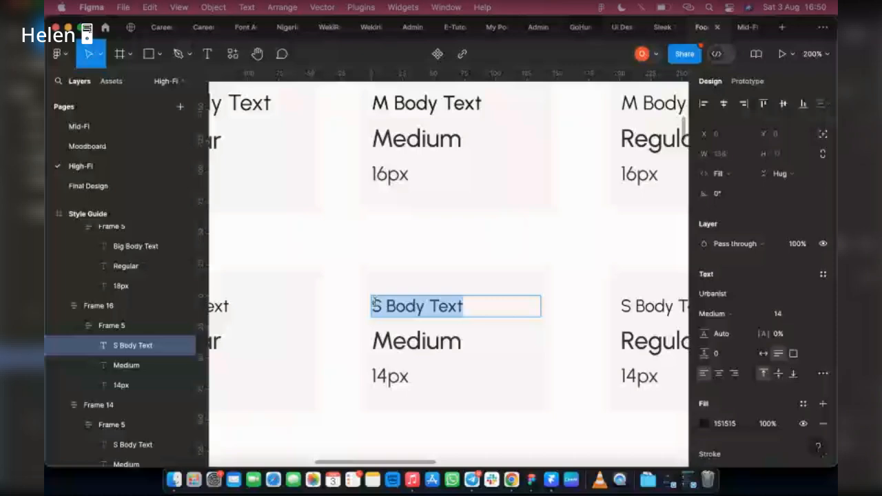
left_click_drag(374, 302, 380, 302)
type("T")
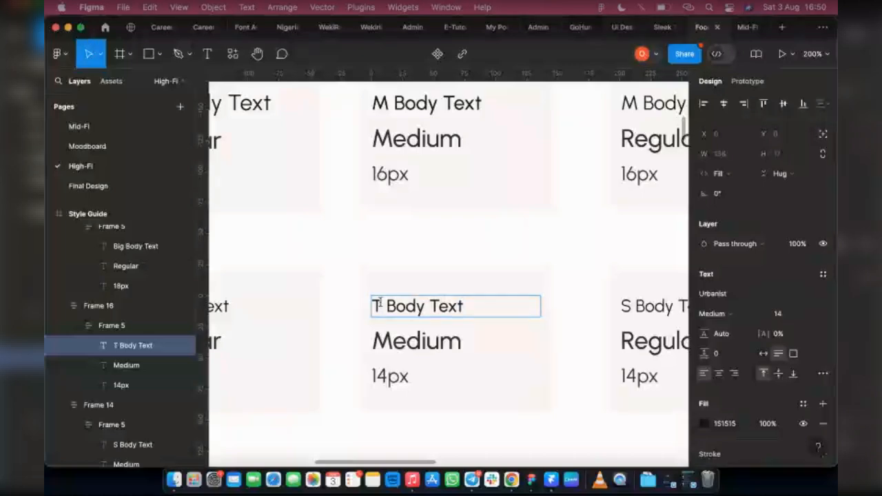
type("iny")
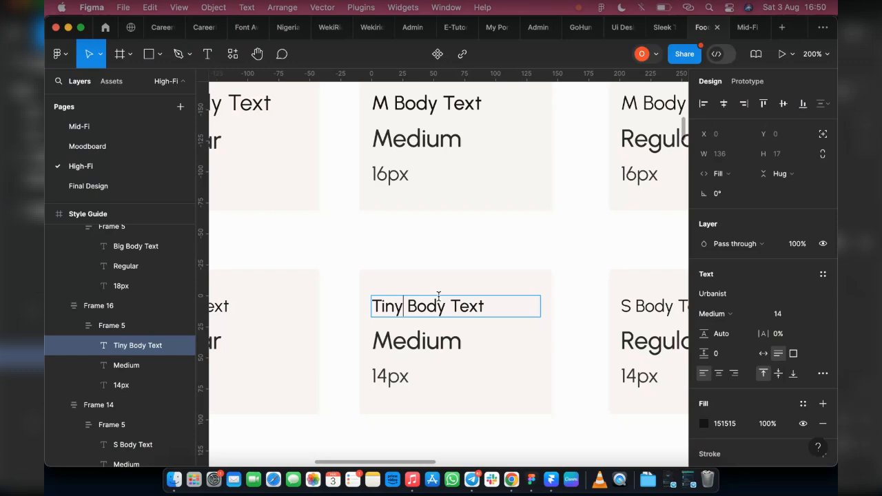
key("BackSpace")
key("BackSpace")
key("BackSpace")
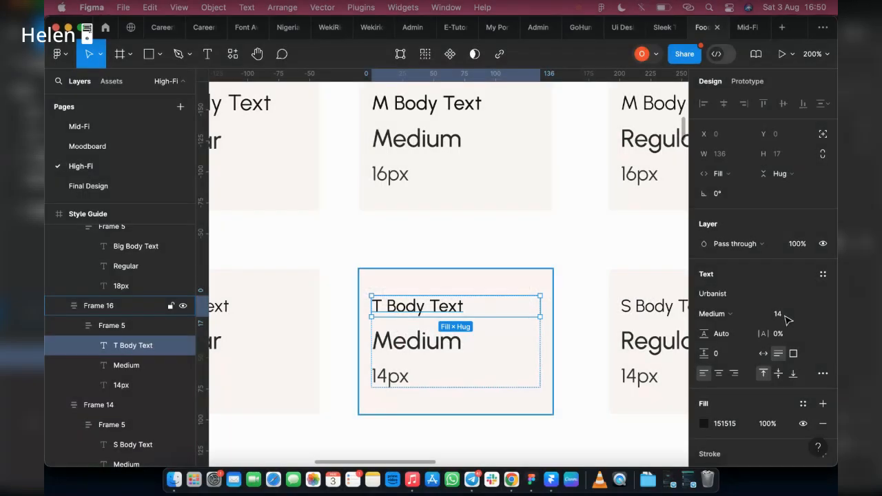
Set the first T Body Text card's heading font size to 12 and change its size label to "12px".
left_click(785, 315)
type("12")
left_click(383, 373)
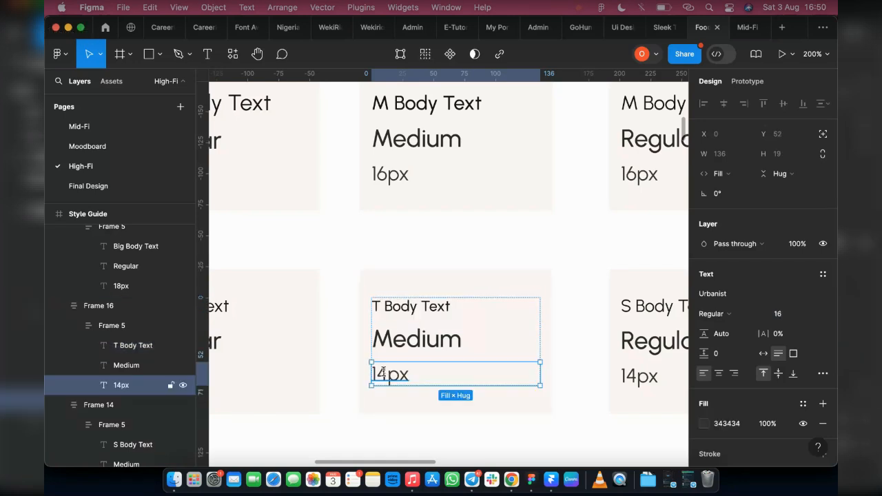
double_click(384, 373)
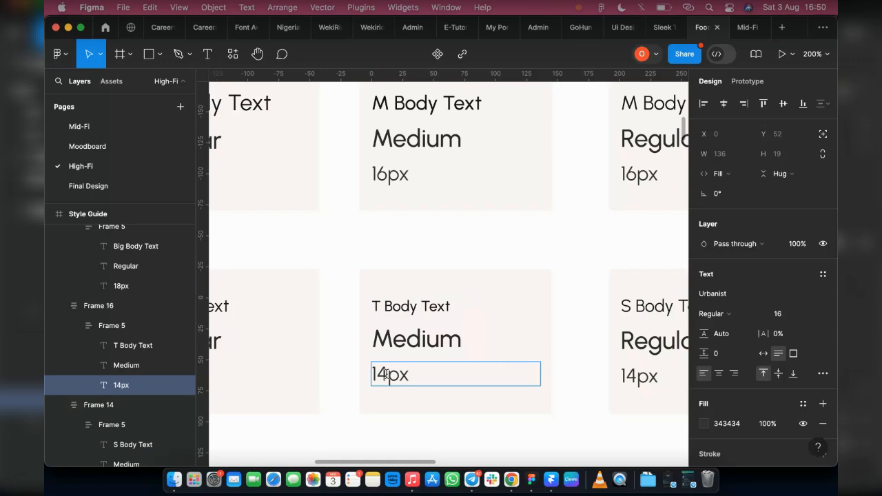
left_click_drag(385, 373, 382, 373)
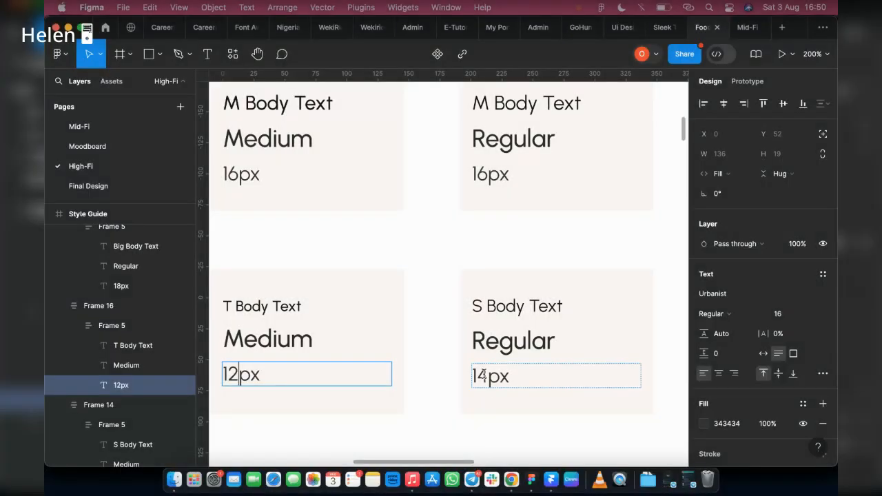
Change the second copied card's size label to "12px" and its heading to "T Body Text".
left_click_drag(484, 375, 475, 376)
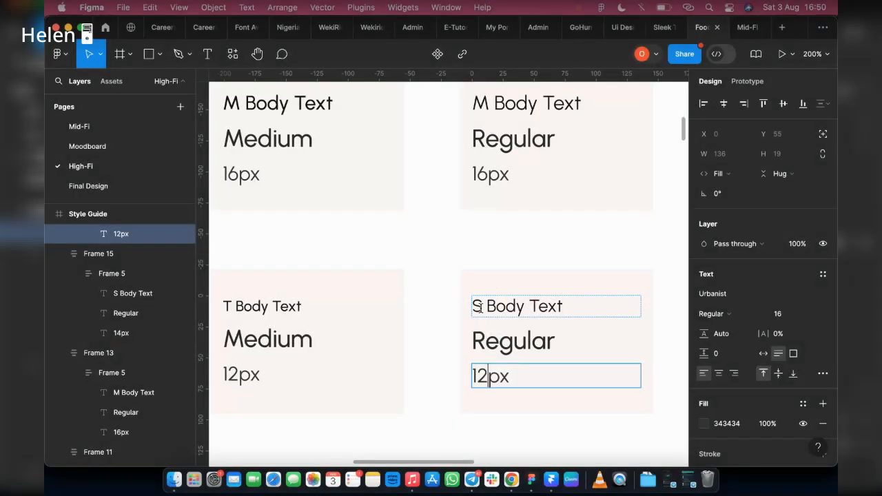
left_click(480, 308)
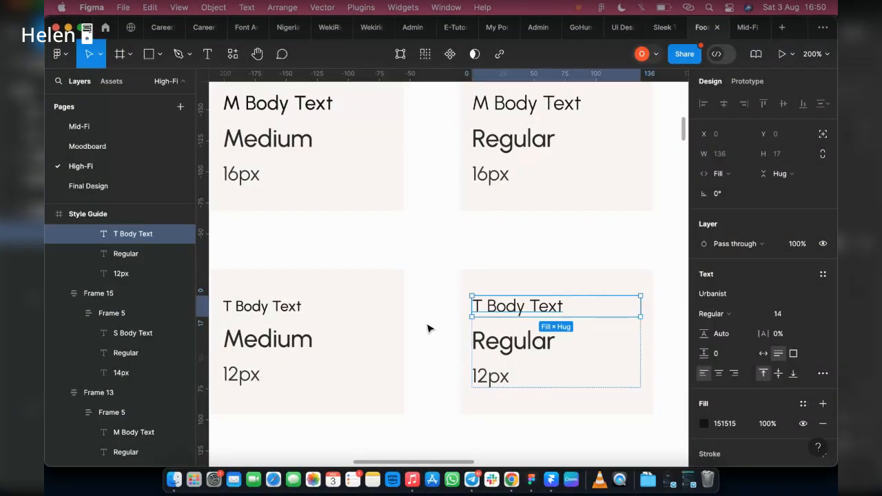
Set the second T Body Text heading's font size to 12.
left_click(781, 315)
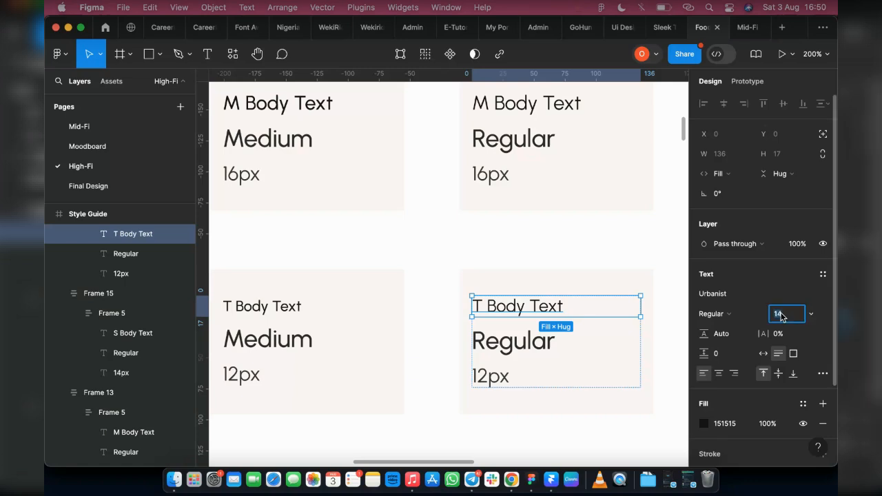
type("12")
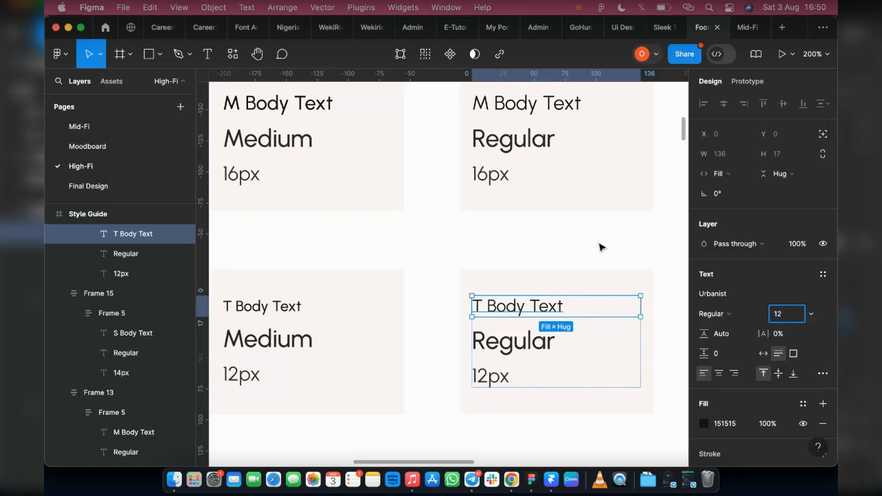
left_click(599, 247)
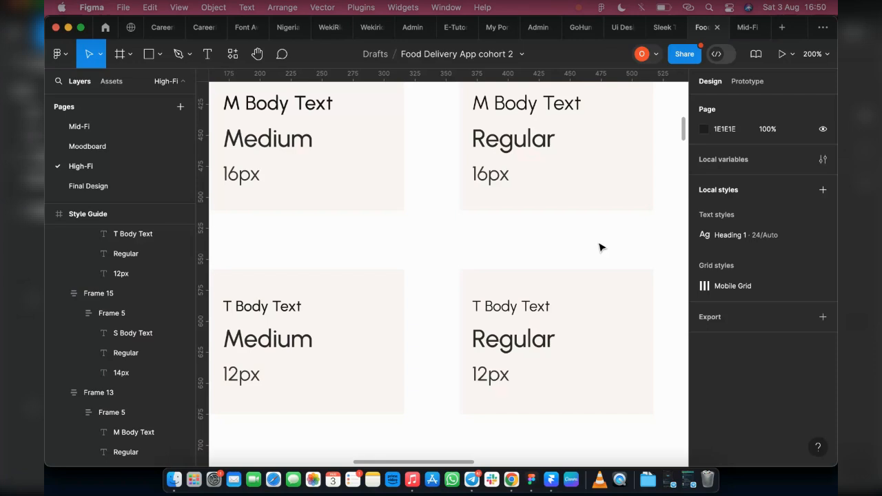
Create a text style named "Heading 2" from the Heading 2 card's heading text.
scroll(480, 380, "down", 5)
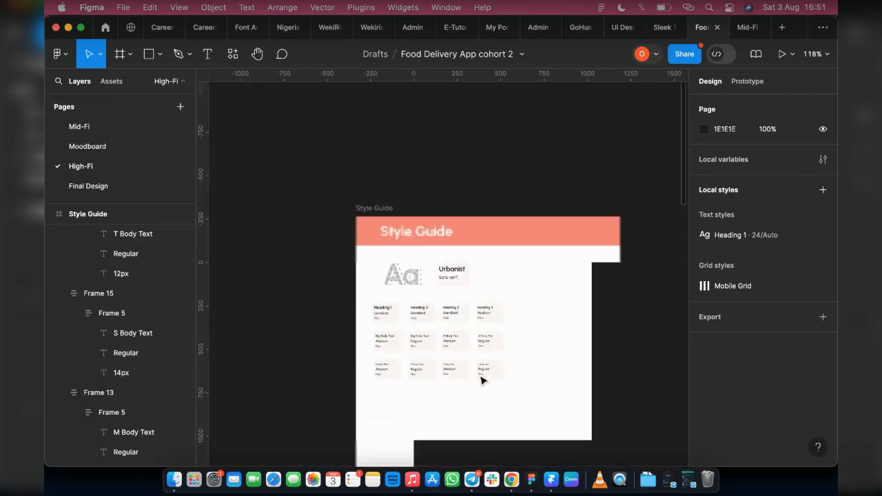
scroll(464, 391, "up", 1)
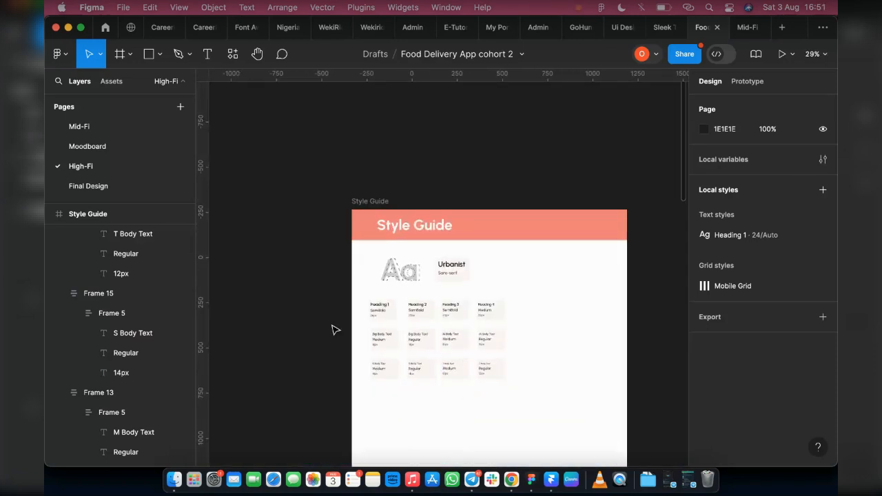
scroll(332, 329, "up", 1)
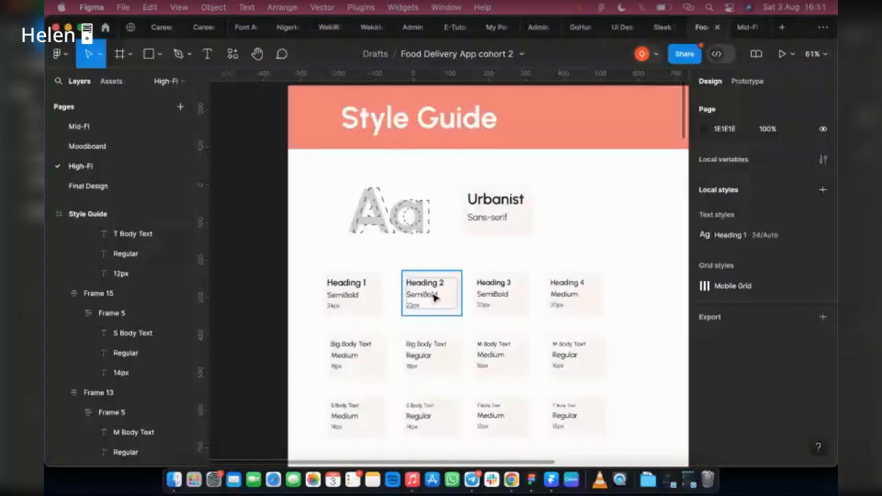
scroll(433, 297, "up", 3)
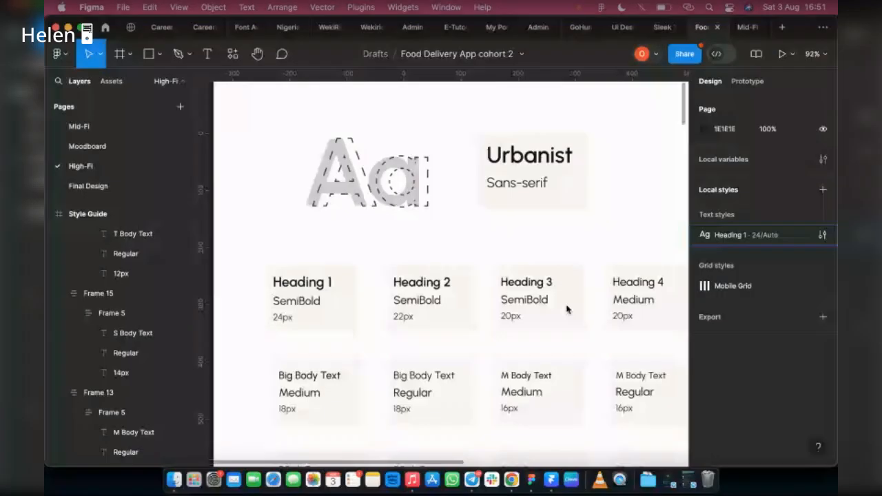
scroll(386, 285, "up", 5)
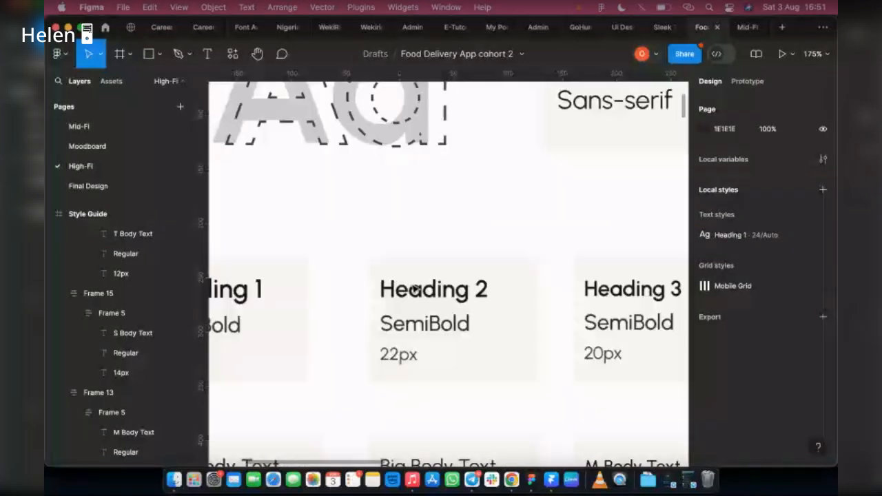
left_click(417, 288)
scroll(417, 288, "up", 3)
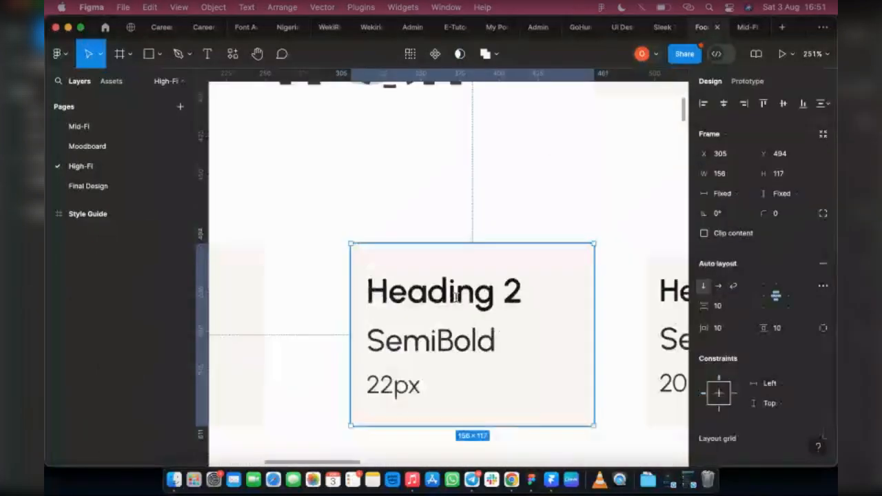
double_click(455, 295)
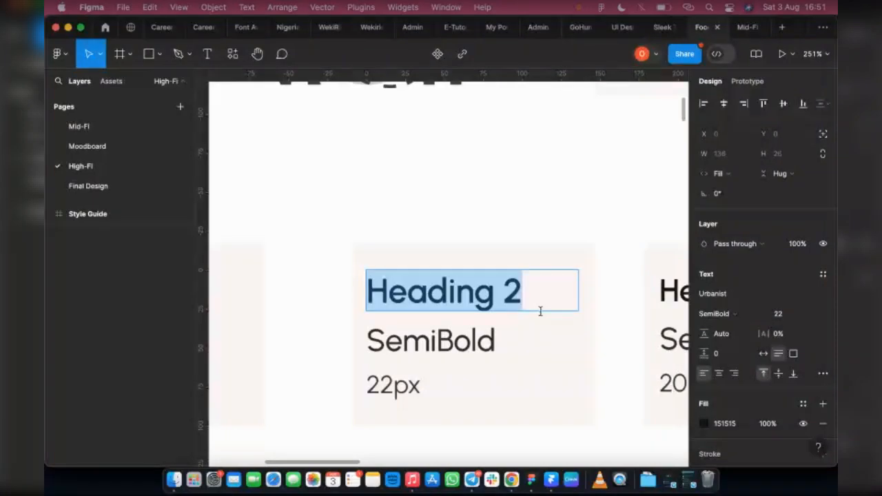
key("Escape")
left_click(539, 323)
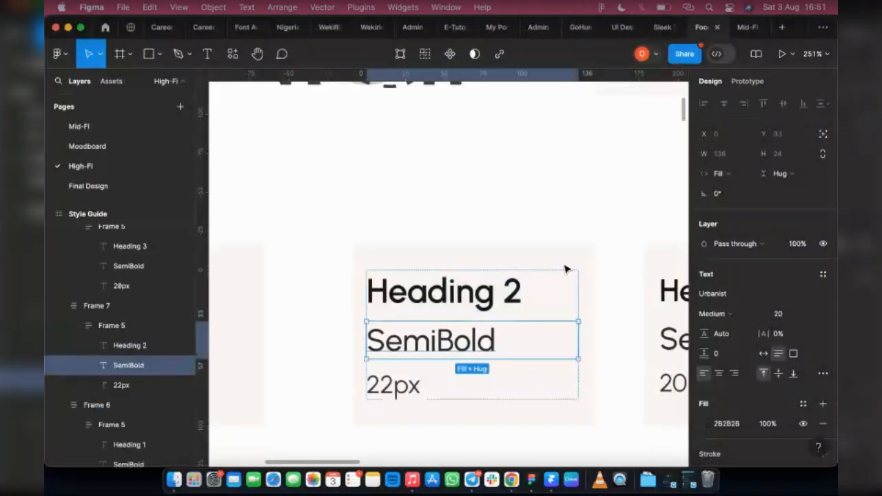
left_click(501, 302)
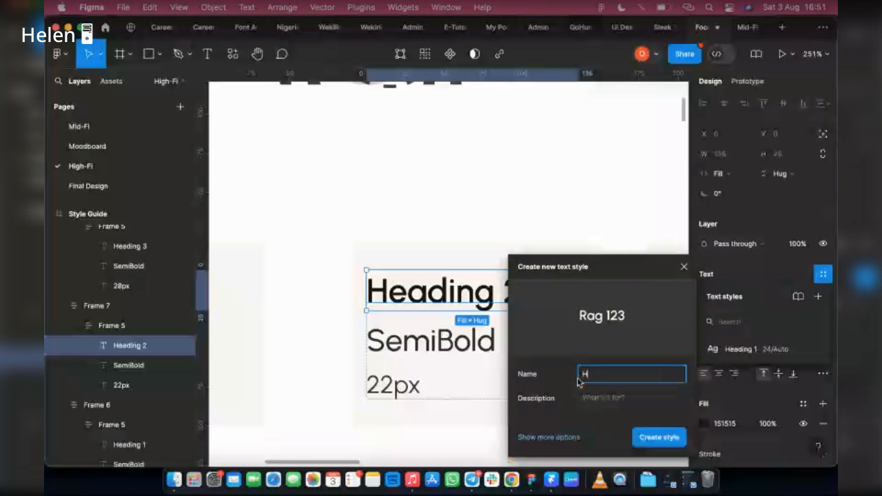
type("ea")
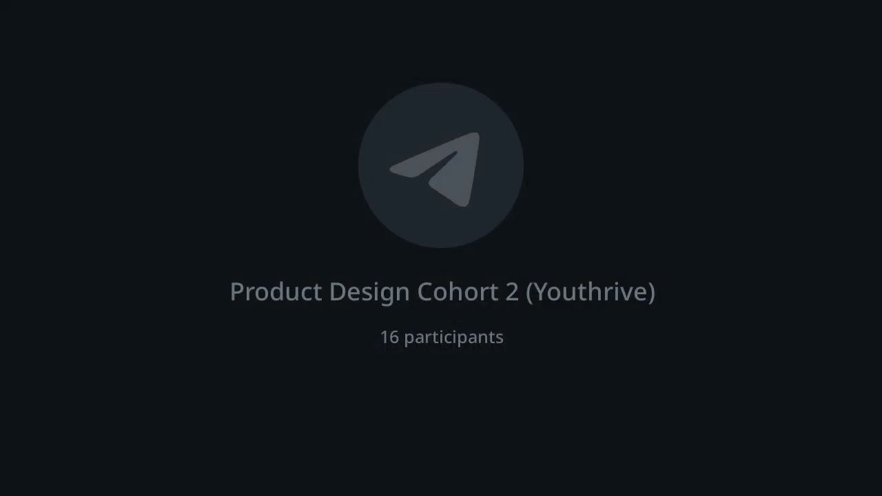
type("ding 2")
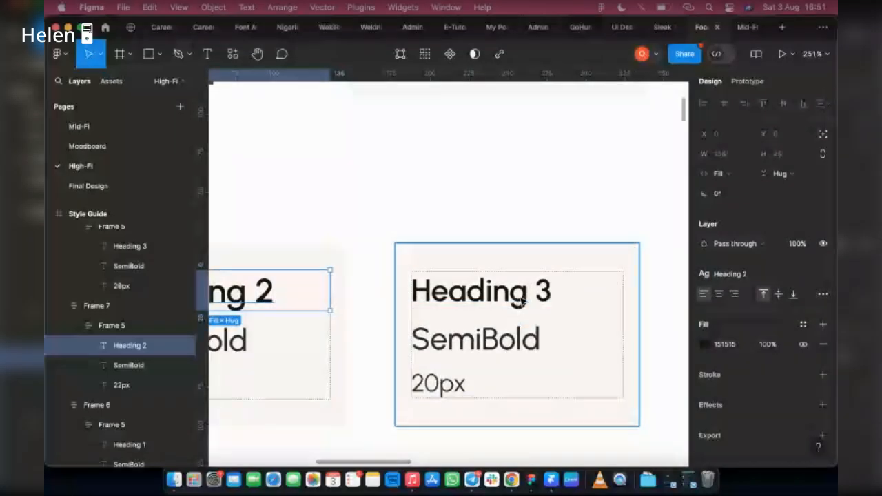
Create a Heading 4 text style from its card's heading and group the heading styles in a folder named "Heading Text".
left_click(522, 301)
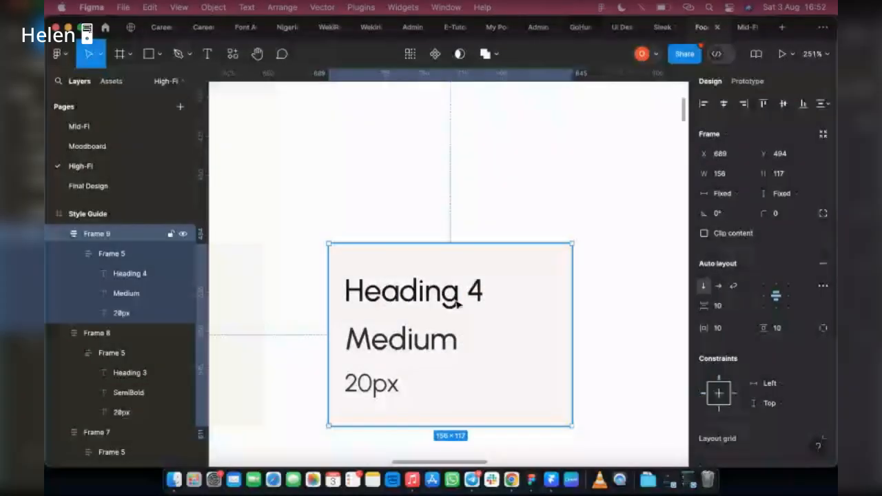
double_click(458, 303)
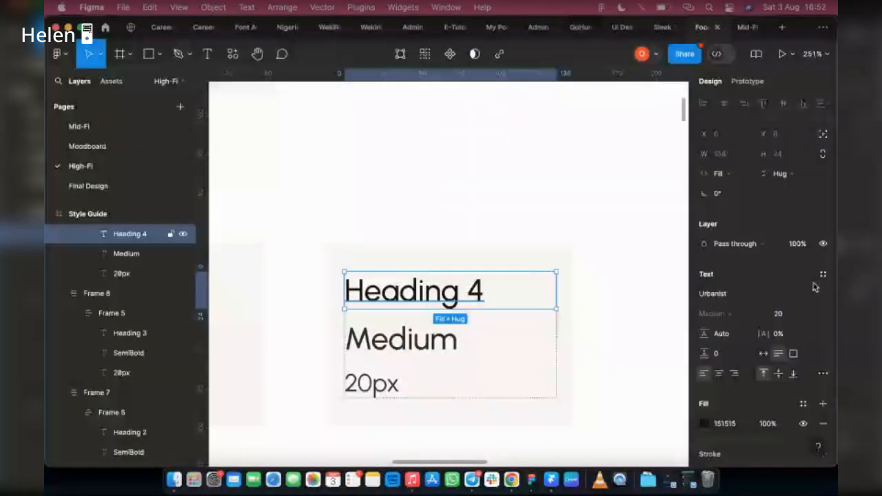
left_click(823, 274)
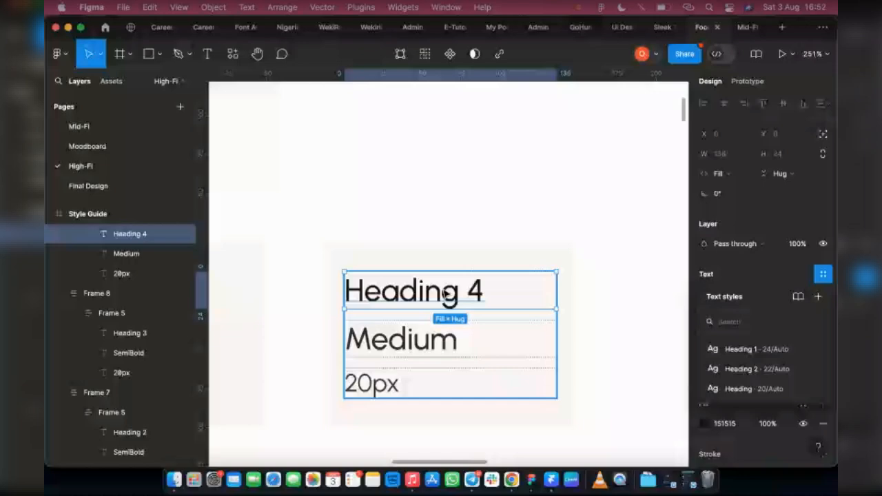
key("Escape")
left_click(475, 297)
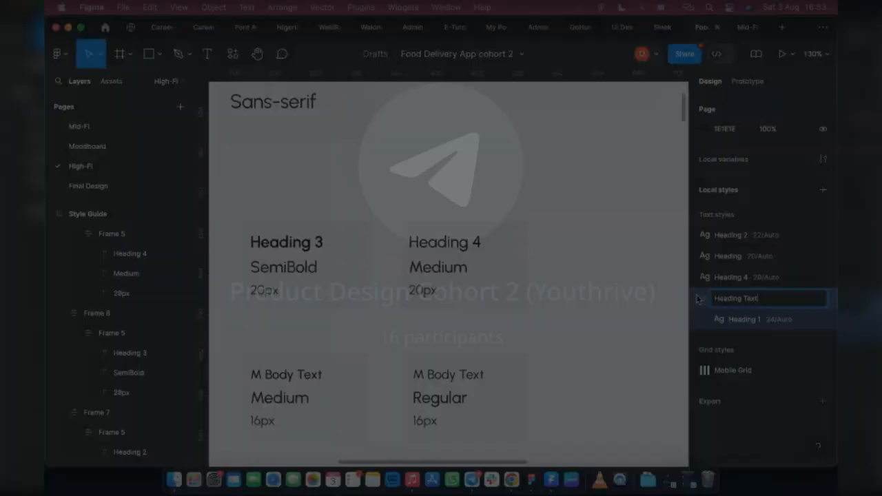
key("Return")
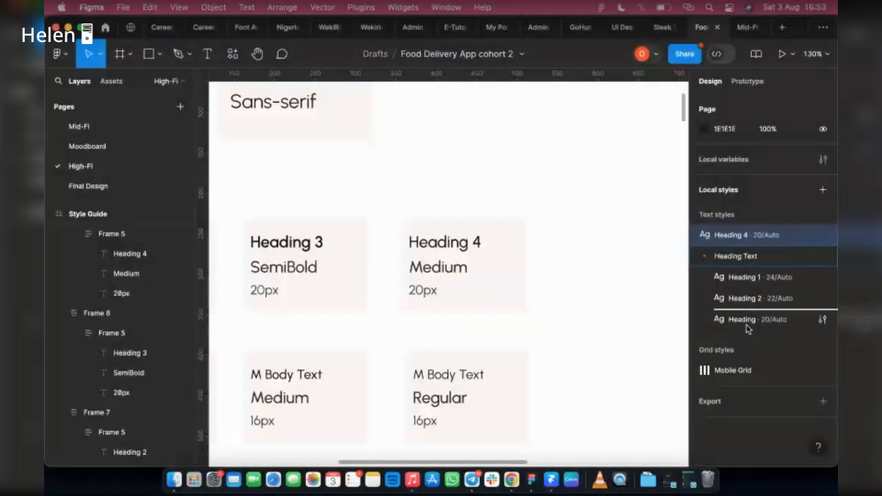
Move the unnamed Heading style into the Heading Text folder and rename it "Heading 3".
left_click_drag(748, 329, 748, 331)
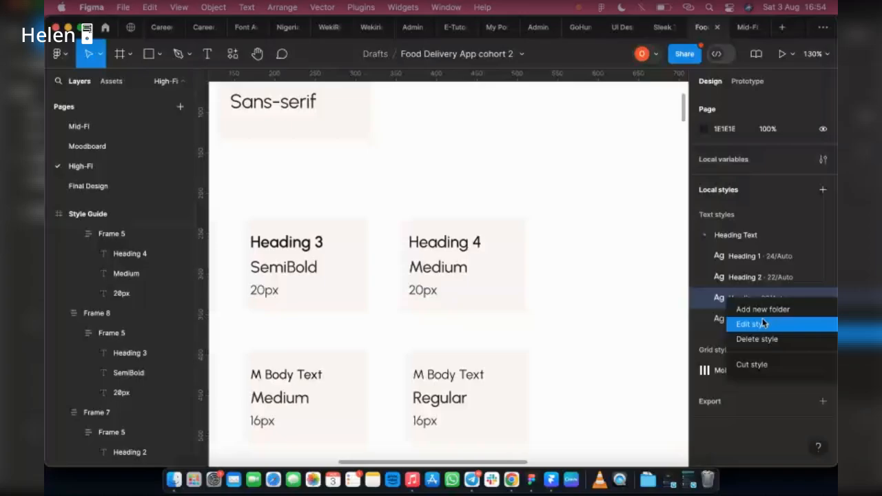
left_click(751, 323)
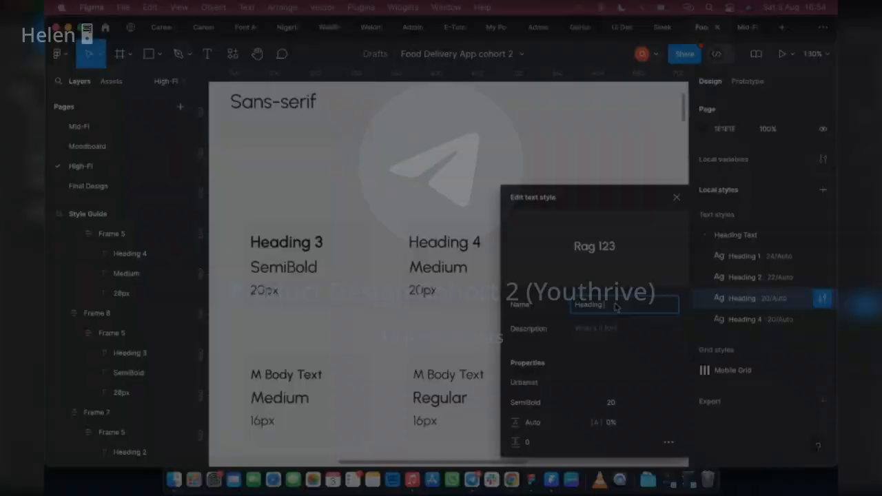
key("BackSpace")
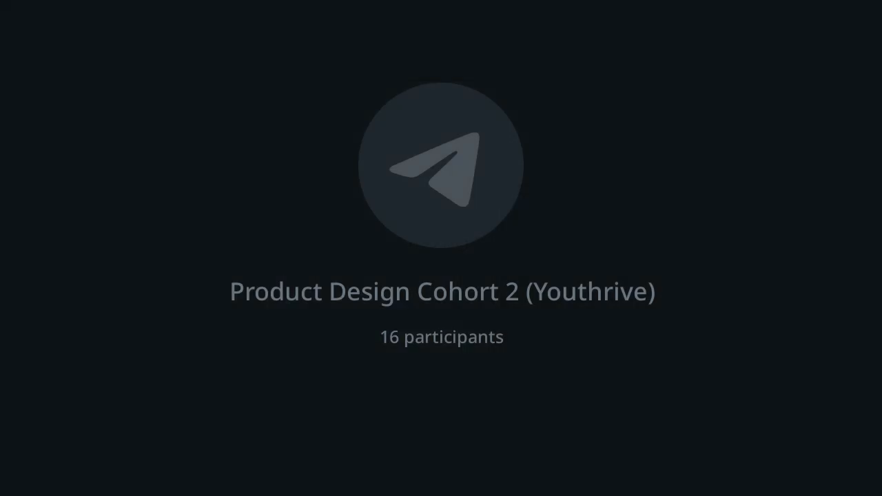
type("3")
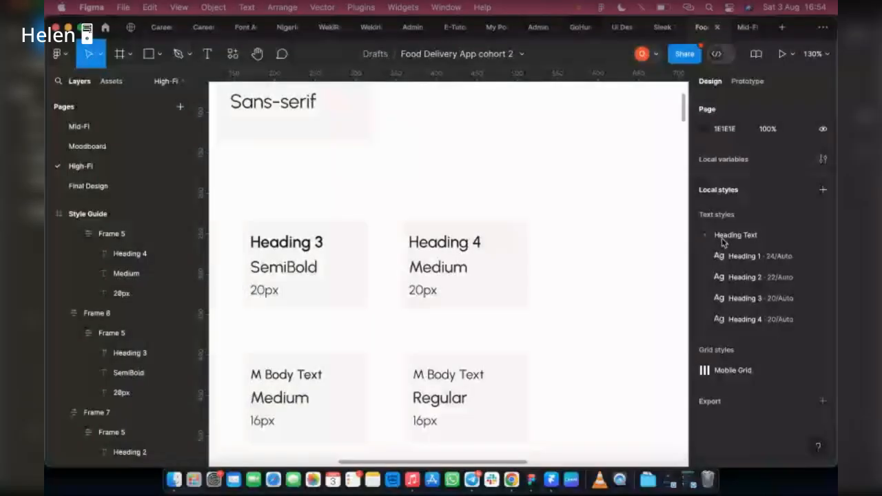
left_click(704, 237)
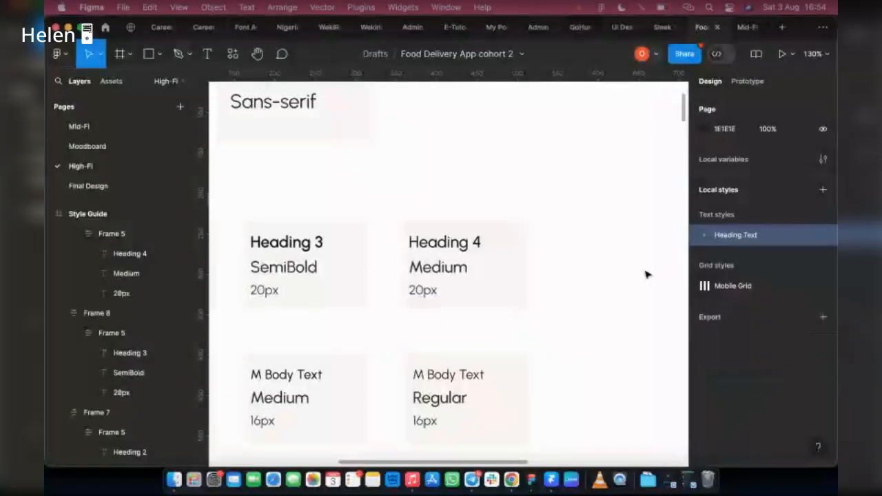
Create text styles "Big Body M" and "Big Body R" from the two Big Body Text card headings.
scroll(646, 274, "left", 4)
scroll(646, 274, "down", 2)
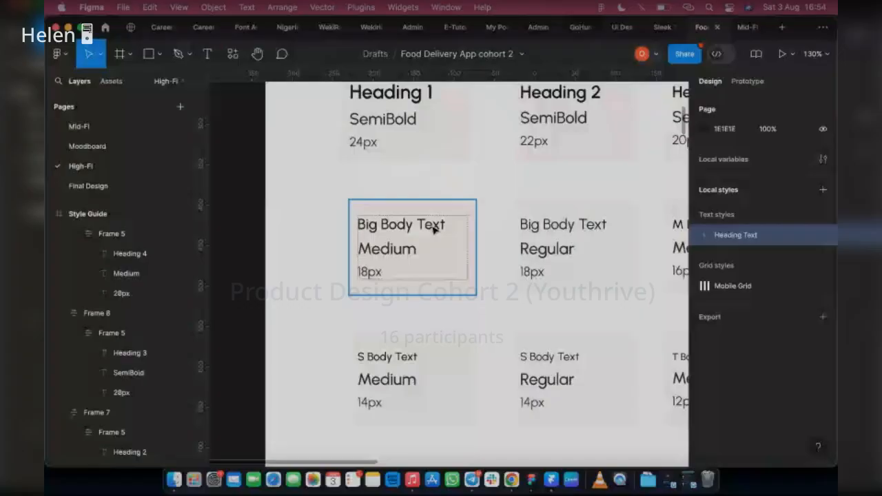
left_click(433, 229)
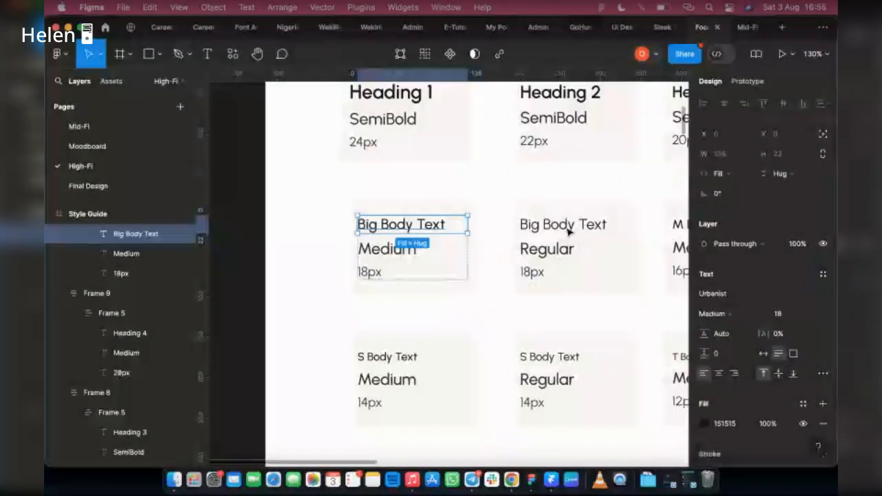
double_click(579, 227)
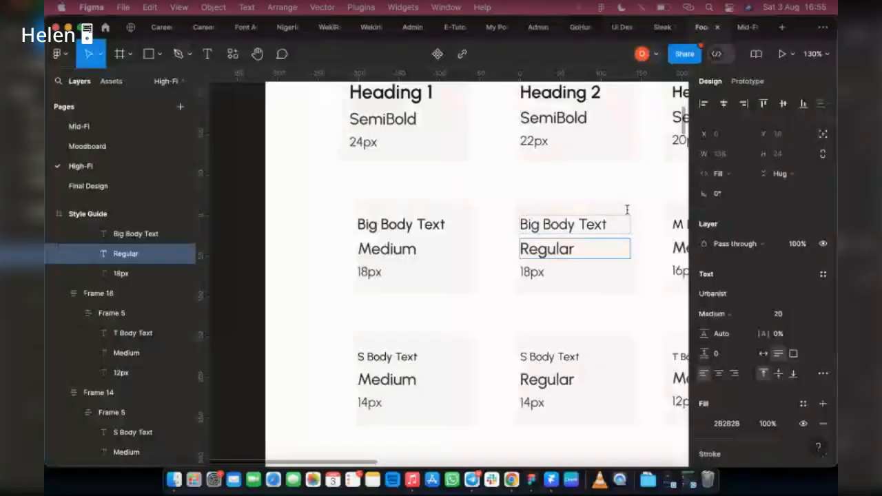
key("Escape")
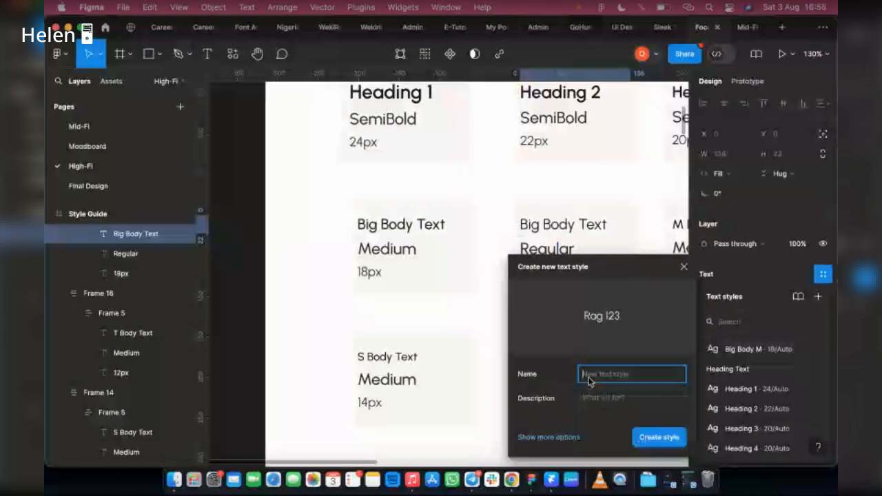
type("Big B")
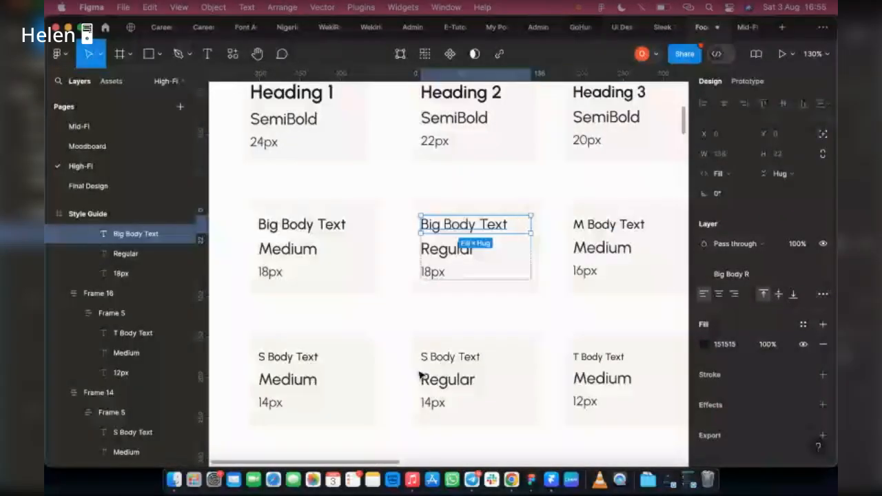
Create a text style named "Medium Body M" from the heading of the M Body Text Medium card.
scroll(433, 303, "right", 5)
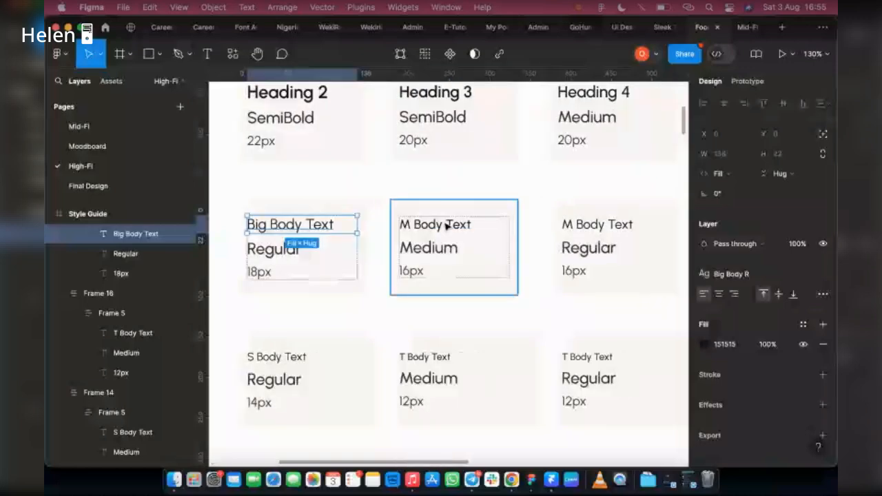
left_click(446, 227)
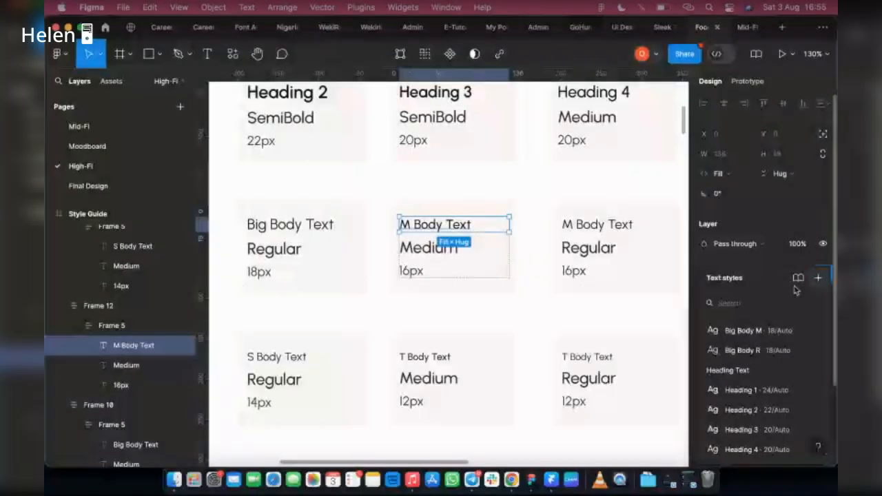
left_click(818, 278)
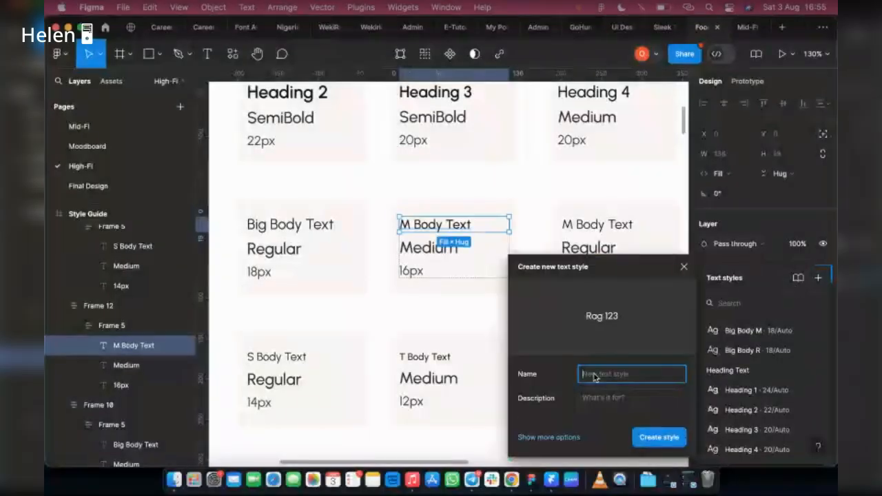
type("Medium Bod")
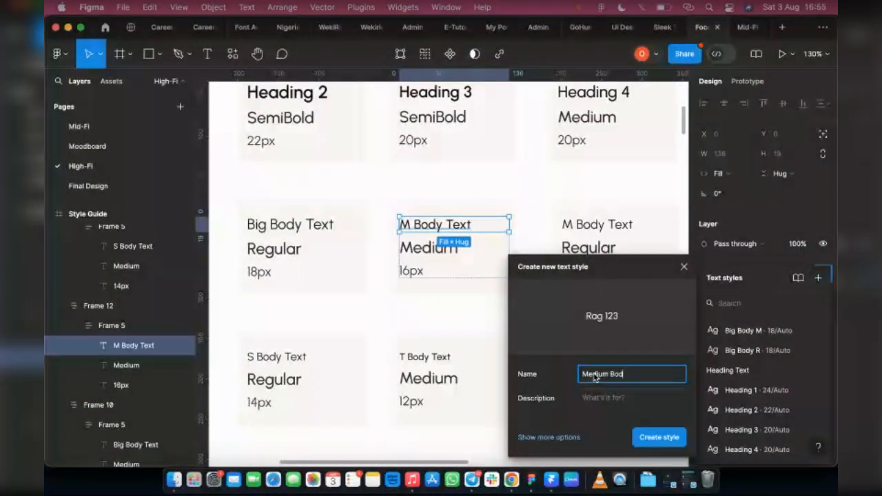
type("y M")
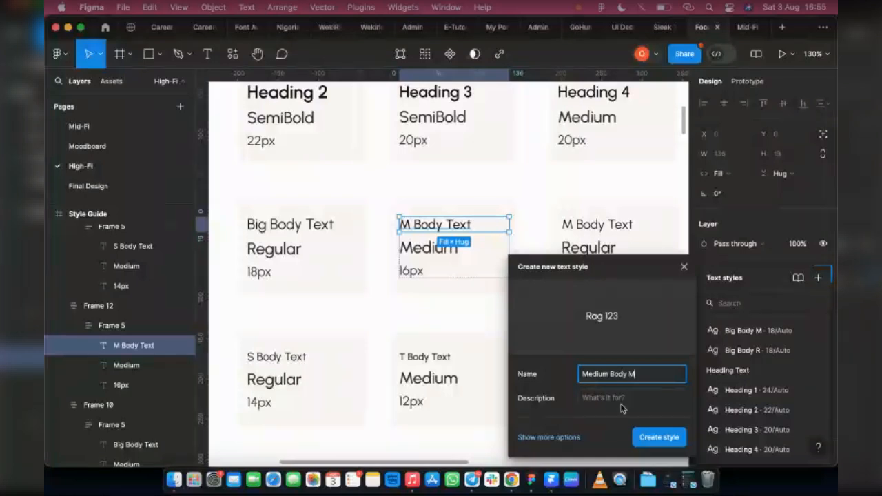
left_click(659, 441)
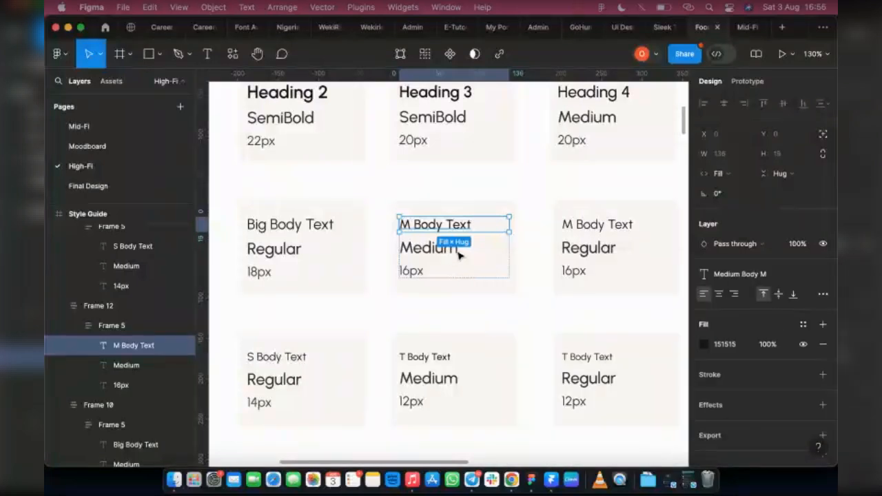
Select the heading of the M Body Text Regular card and save it as a text style named "Medium Body R".
left_click(620, 235)
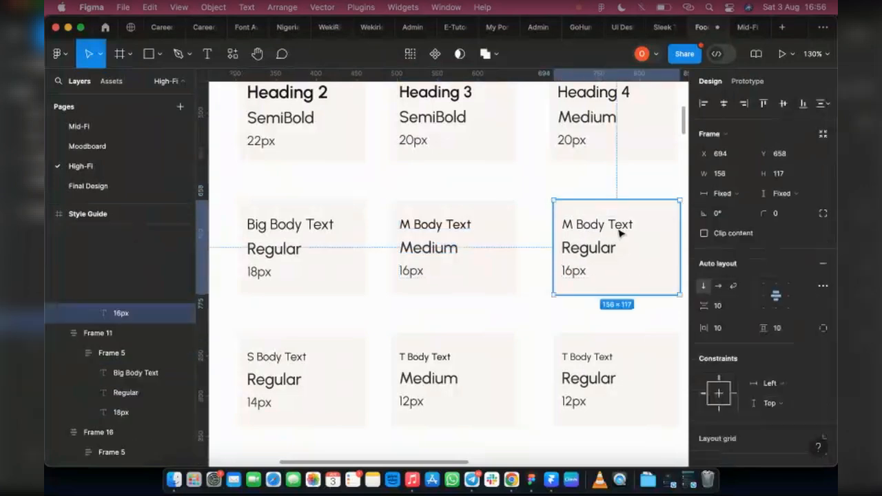
double_click(619, 232)
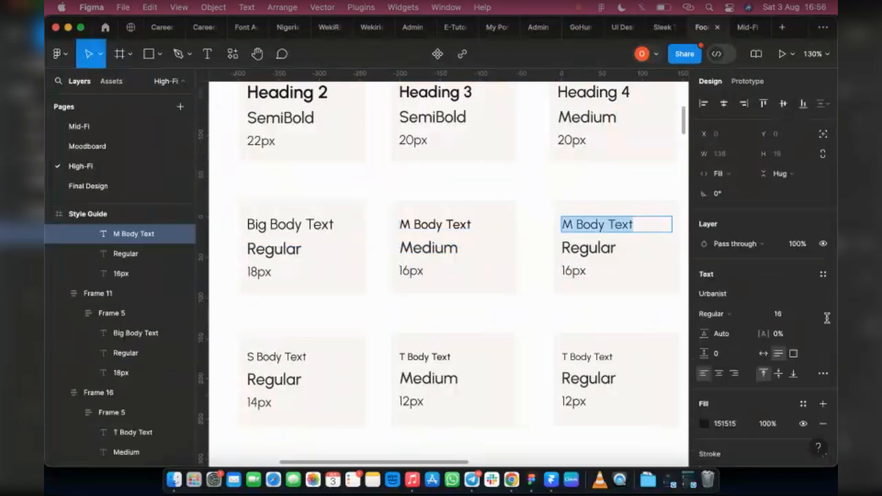
key("Tab")
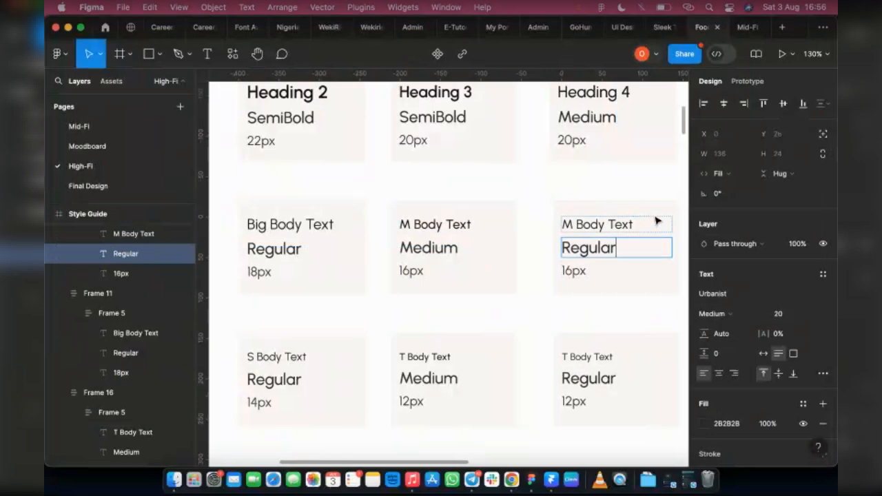
left_click(657, 220)
left_click(823, 273)
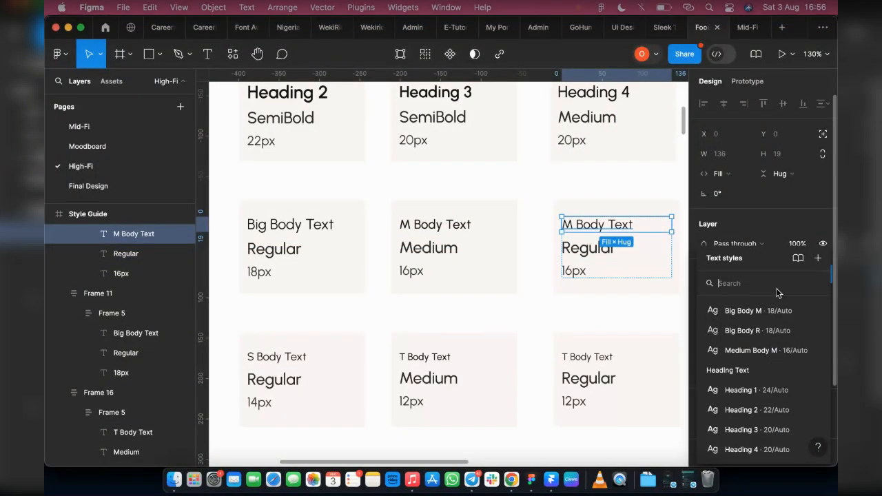
left_click(817, 259)
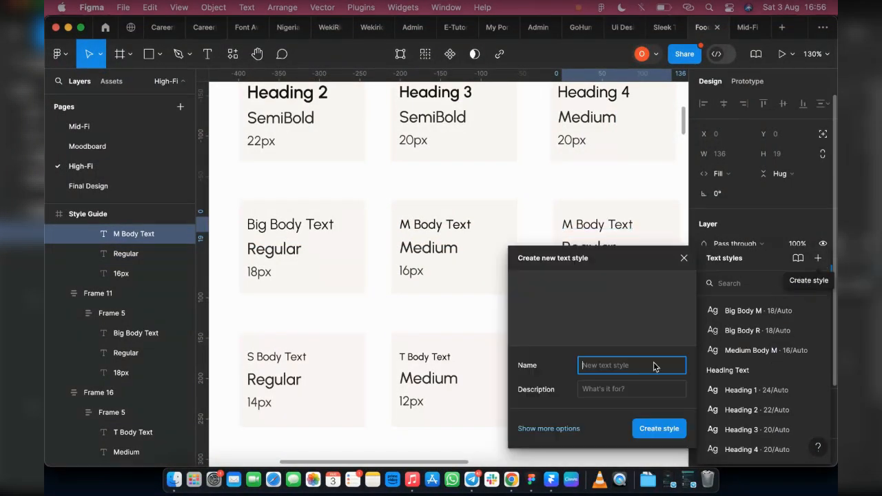
type("Medium ")
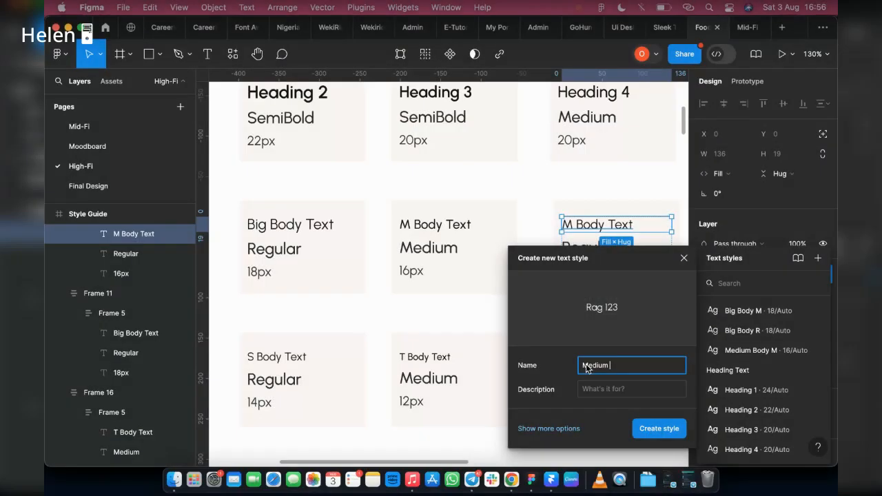
type("Body R")
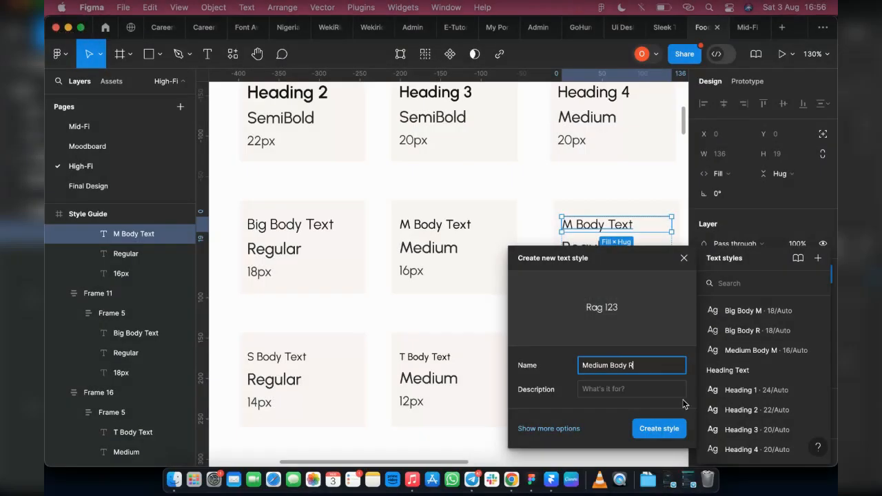
left_click(659, 429)
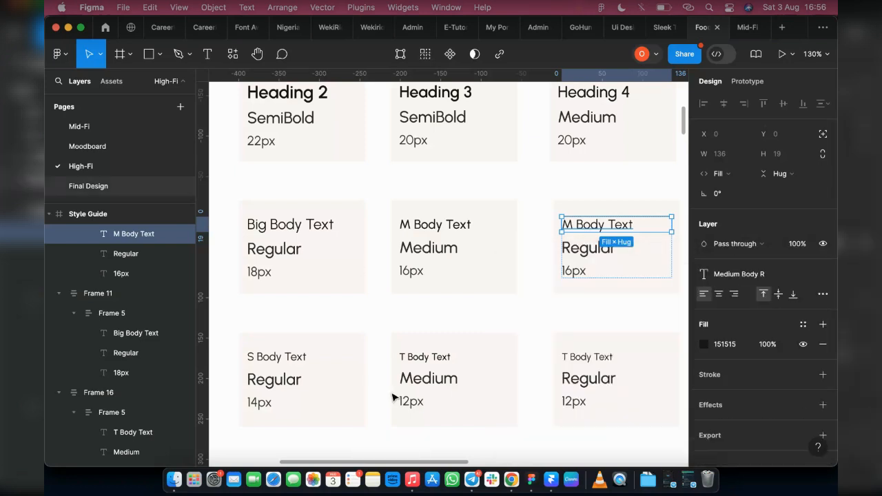
Select the heading of the S Body Text Medium card and save it as a text style named "Small Body M".
scroll(393, 395, "left", 4)
scroll(359, 392, "left", 4)
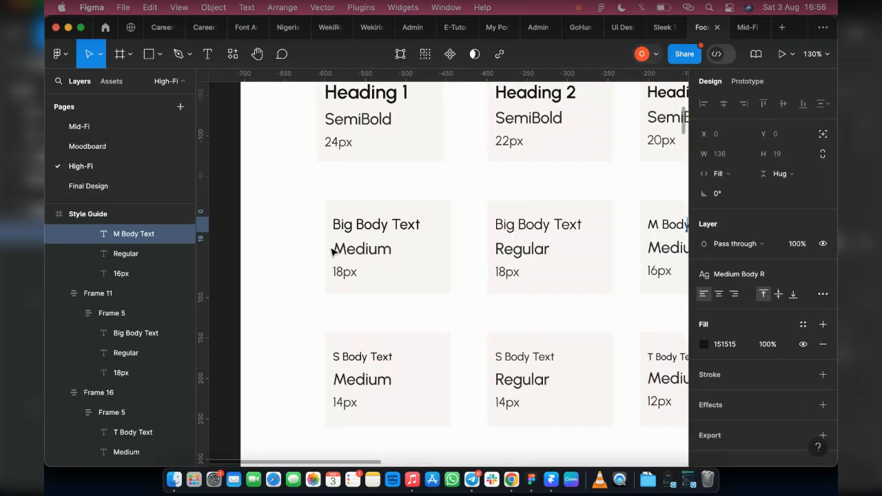
scroll(331, 252, "left", 5)
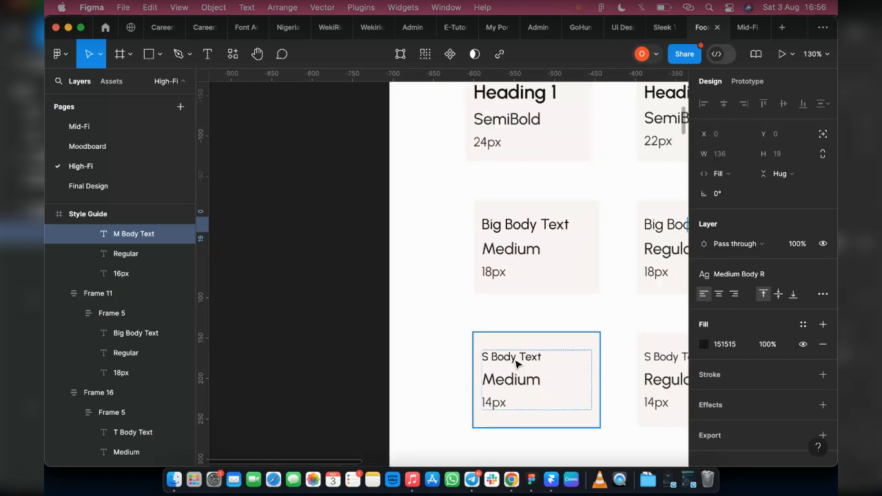
left_click(516, 363)
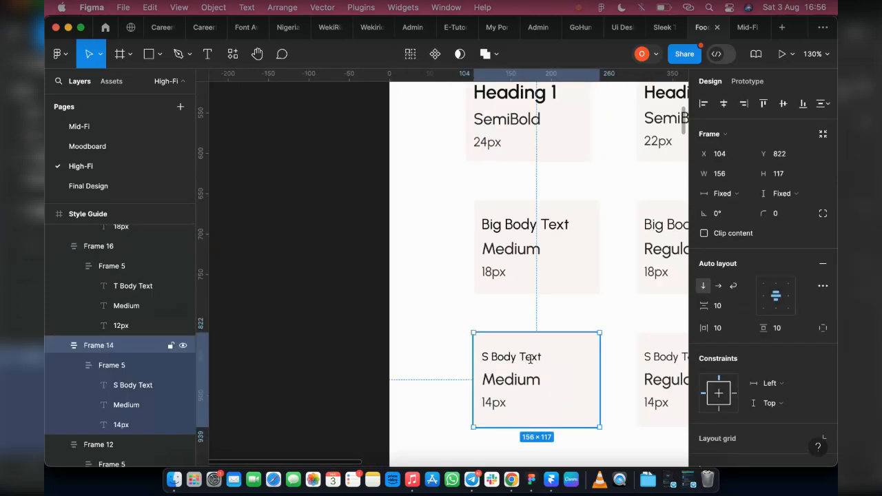
double_click(529, 358)
left_click(571, 370)
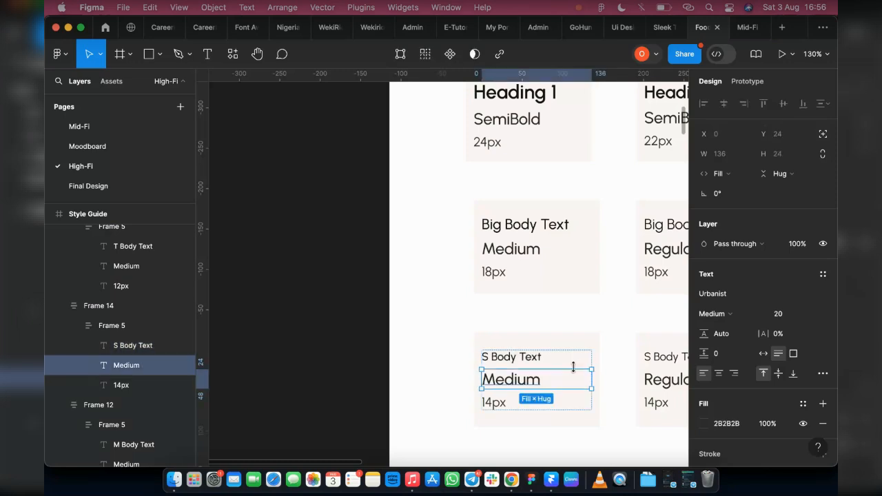
left_click(575, 363)
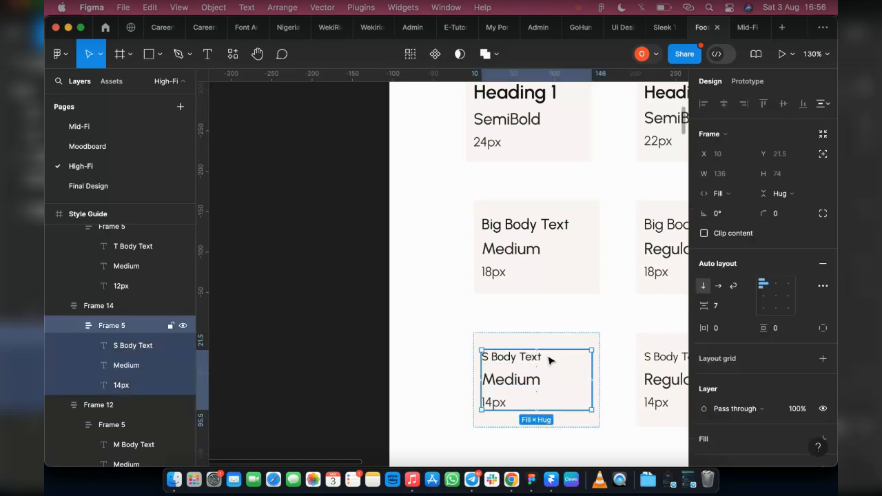
left_click(553, 358)
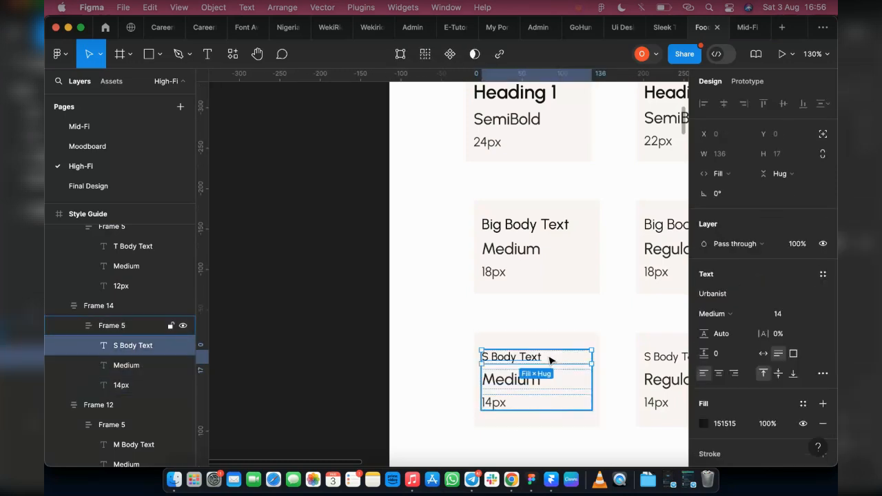
left_click(823, 274)
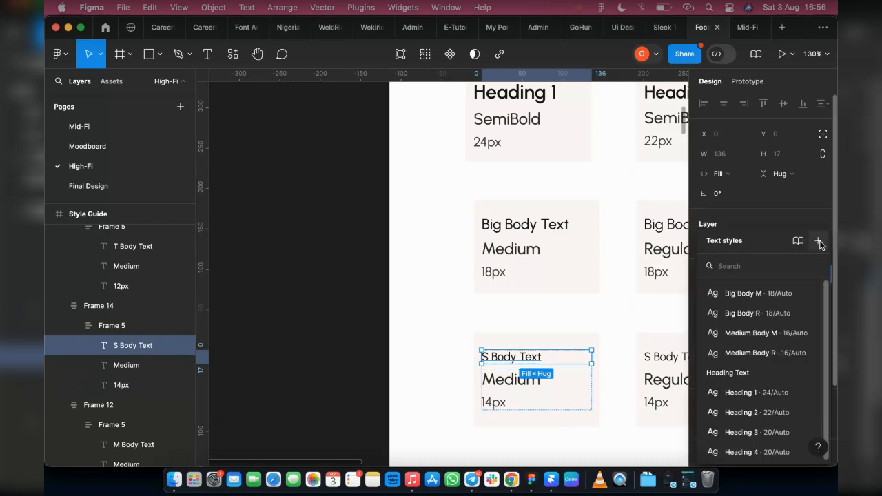
left_click(817, 241)
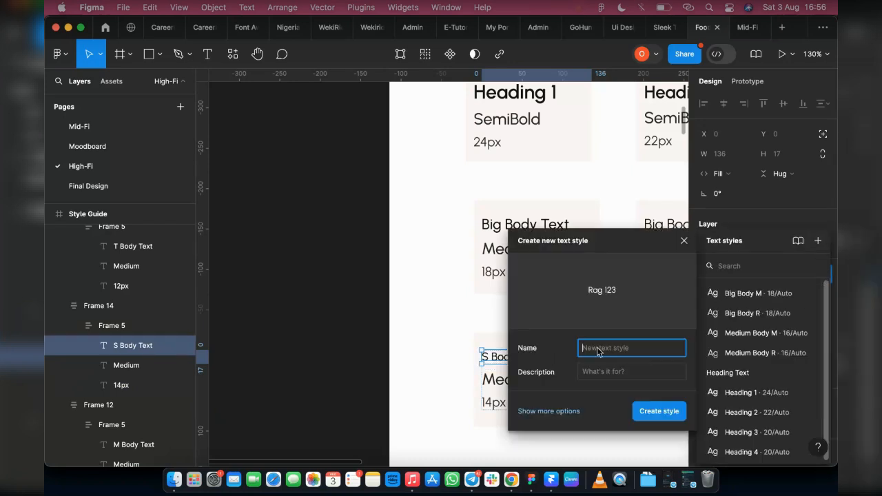
type("Small Body M")
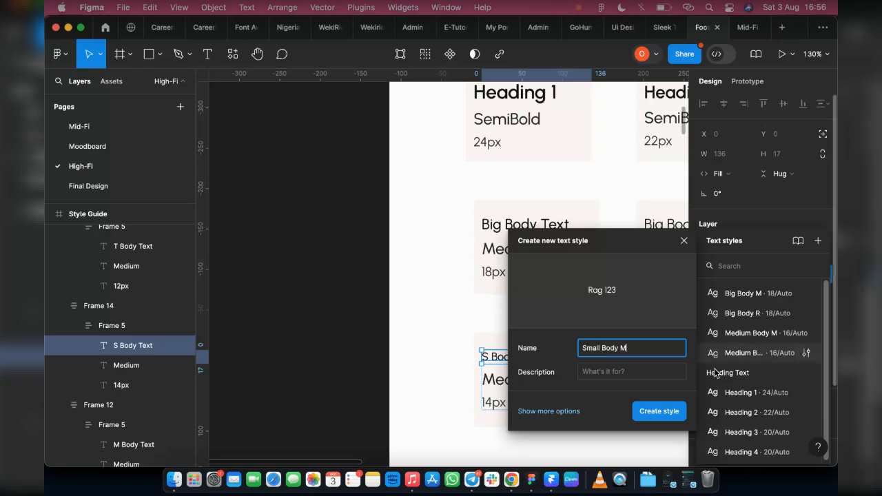
left_click(661, 418)
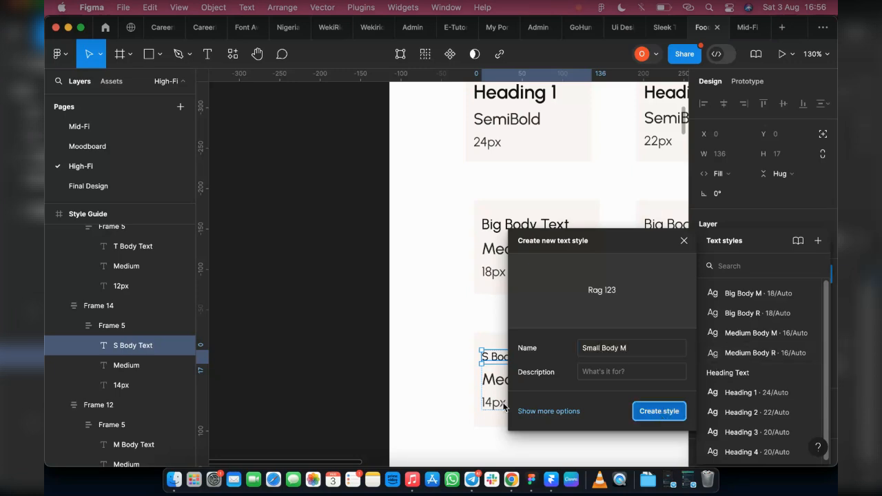
Create a text style named "Small Body R" from the heading of the S Body Text Regular card.
scroll(513, 392, "left", 5)
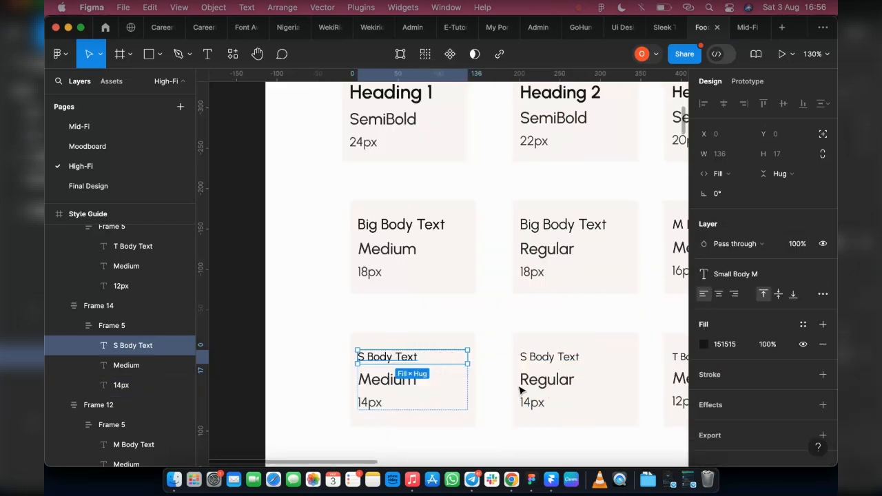
scroll(522, 391, "right", 3)
left_click(499, 362)
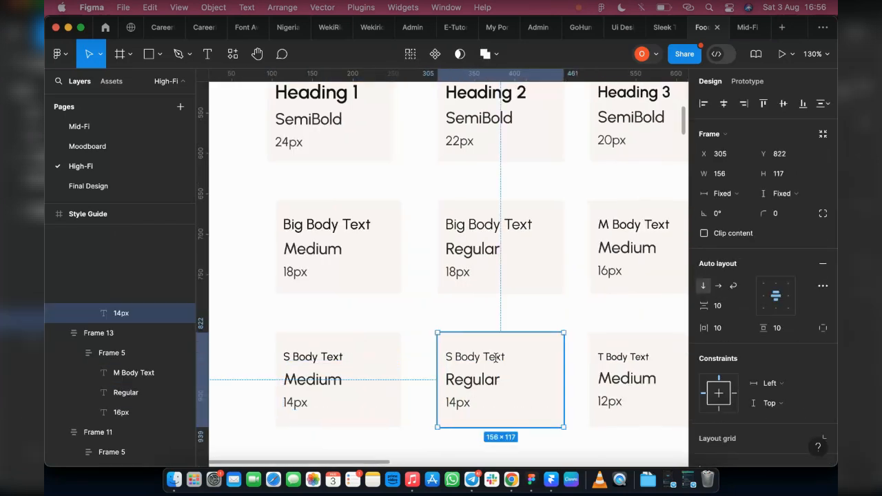
double_click(496, 357)
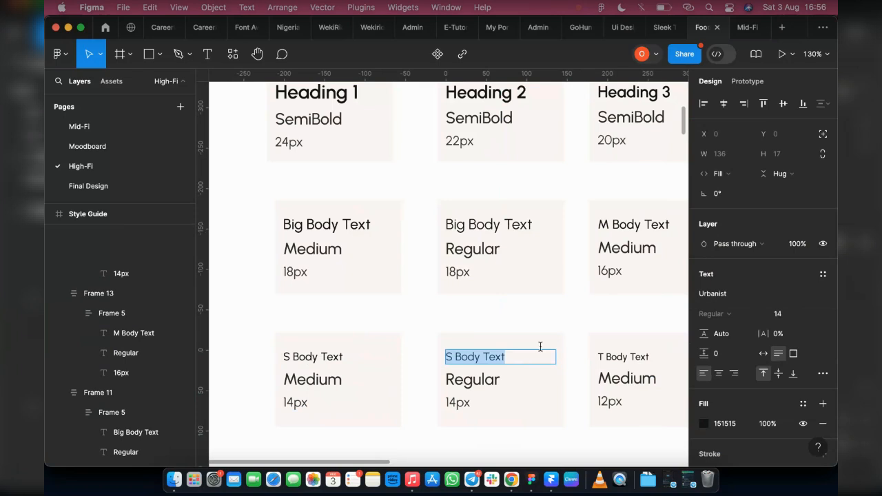
key("Escape")
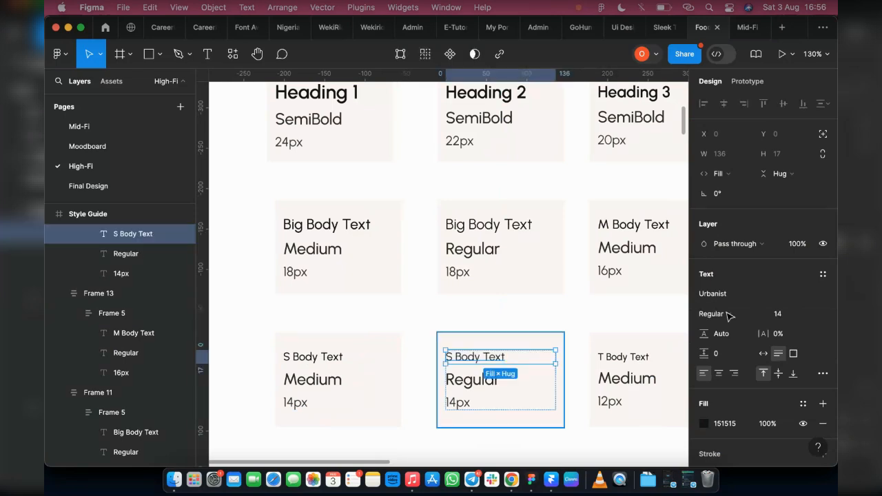
left_click(822, 273)
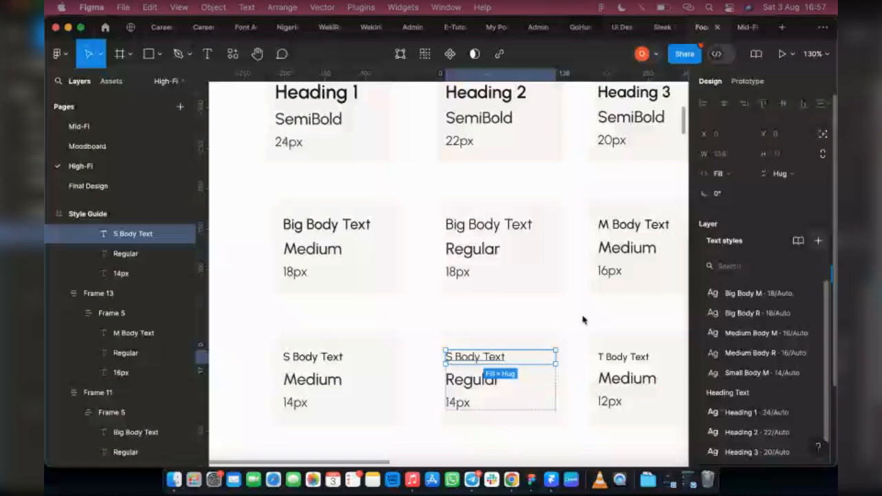
type("Sm")
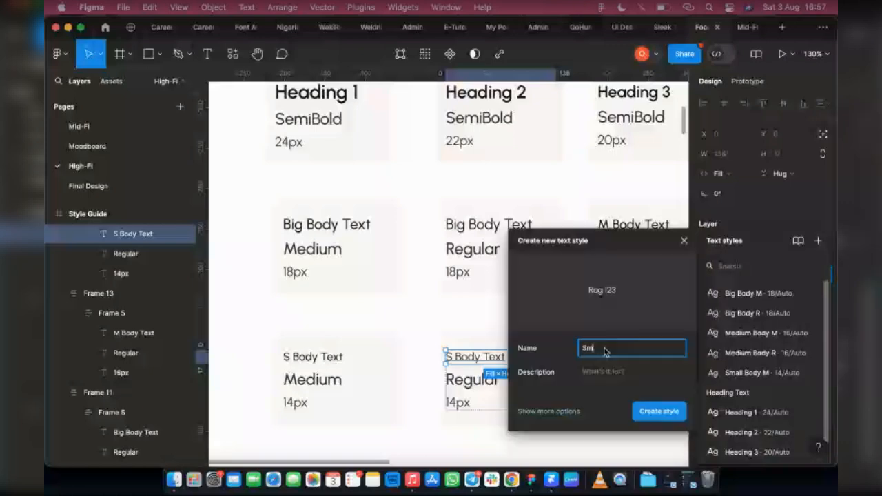
type("all")
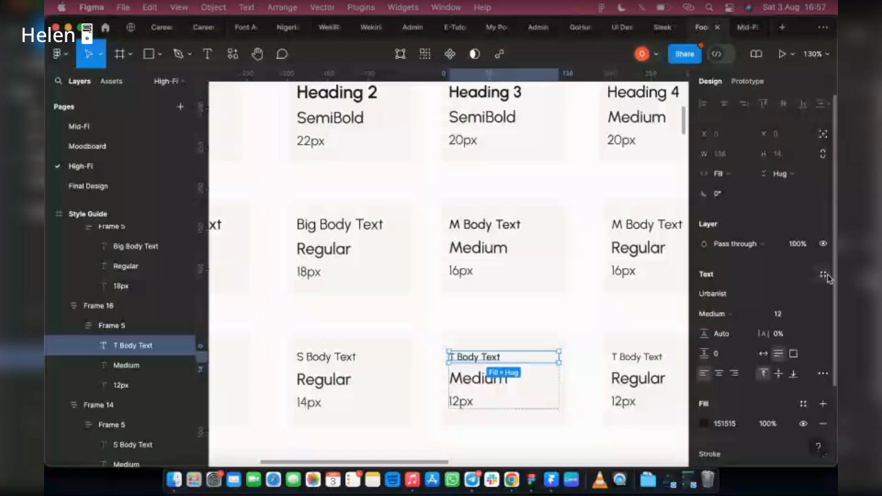
Create a text style named "Tiny Body M" from the heading of the T Body Text Medium card.
left_click(824, 274)
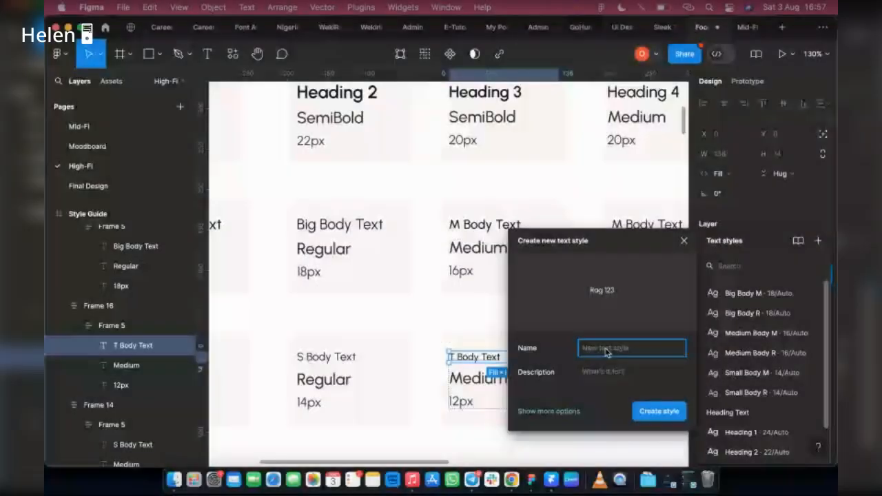
type("Tiny Bo")
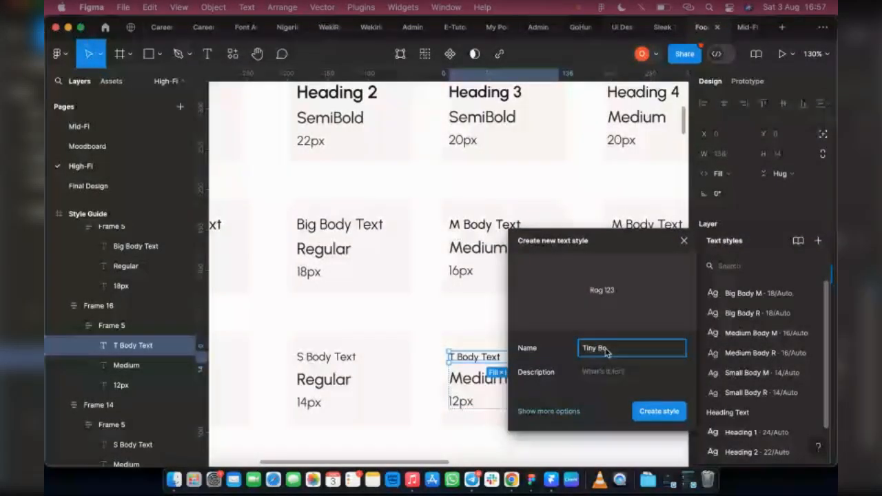
type("dy M")
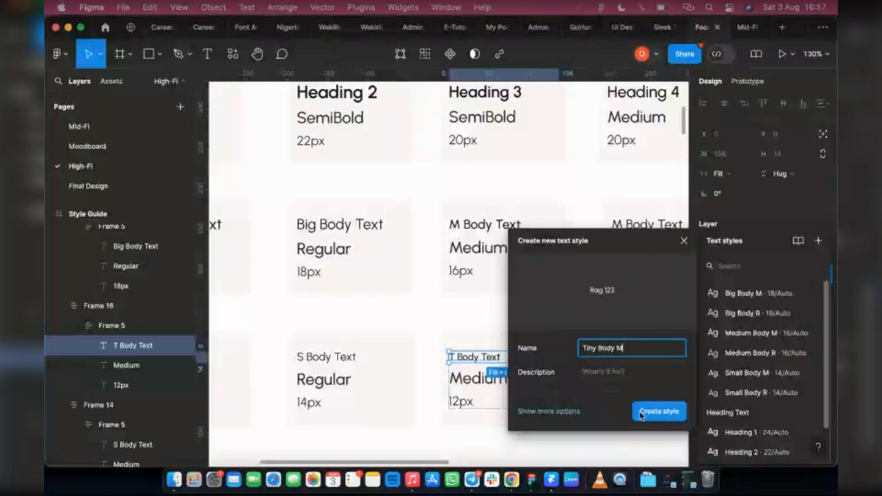
left_click(641, 412)
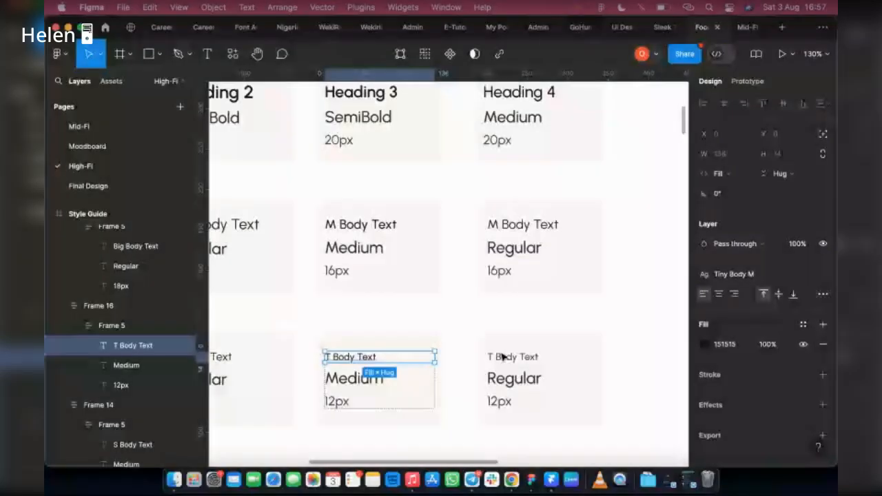
Create a text style named "Tiny Body R" from the heading of the T Body Text Regular card.
left_click(513, 357)
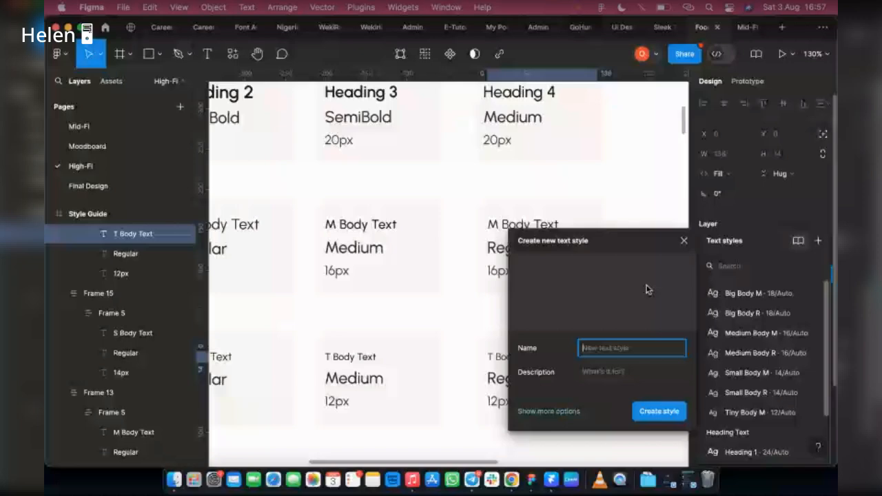
type("Tin")
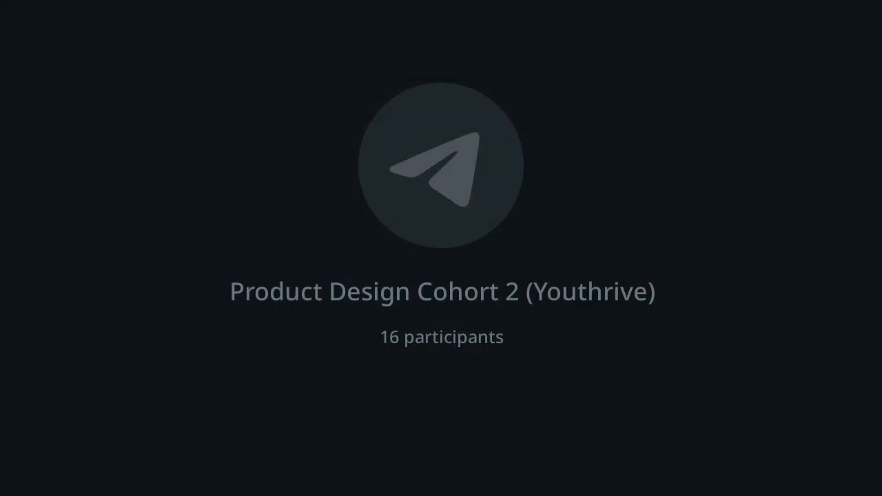
type("y Body R")
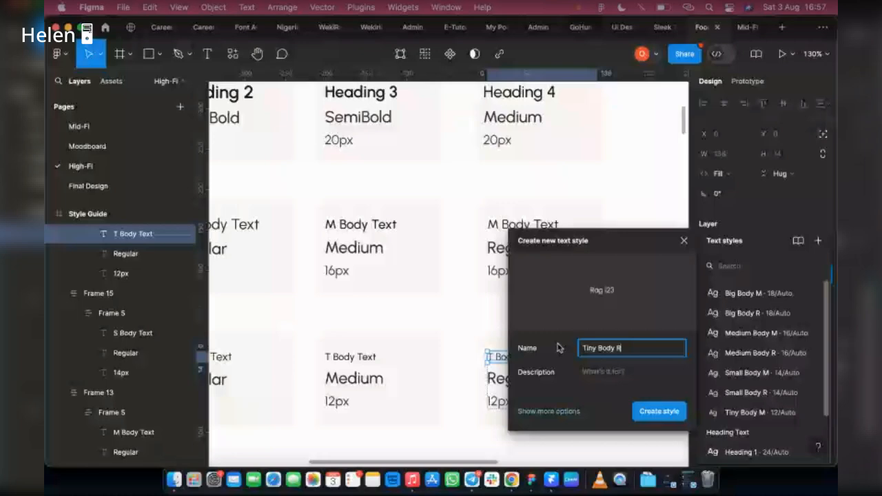
left_click(655, 410)
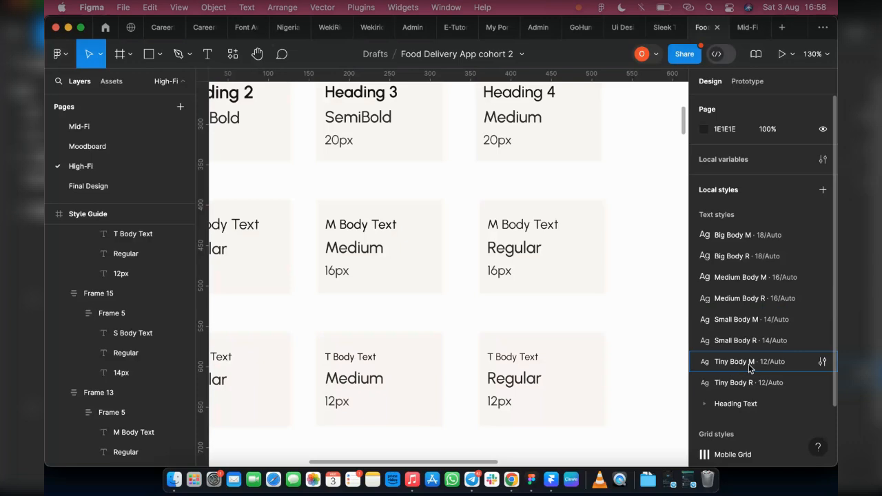
Place the Big Body M style into a new style folder named "Body Text".
right_click(742, 238)
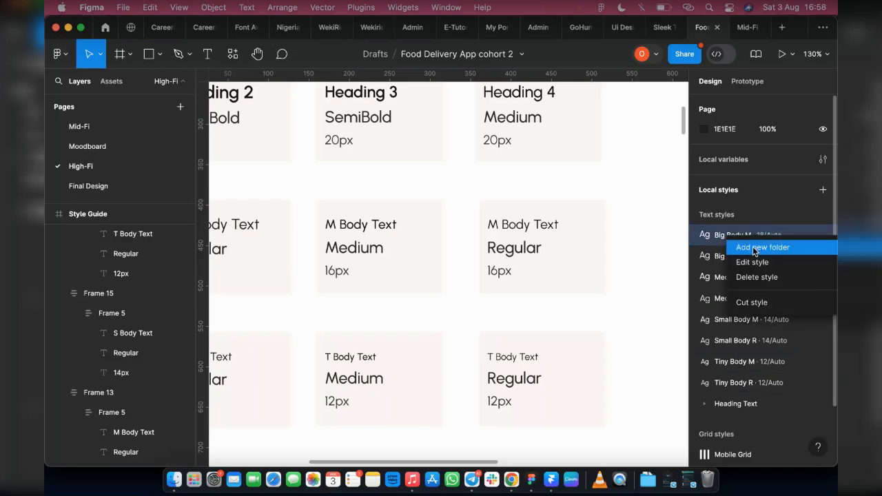
left_click(753, 248)
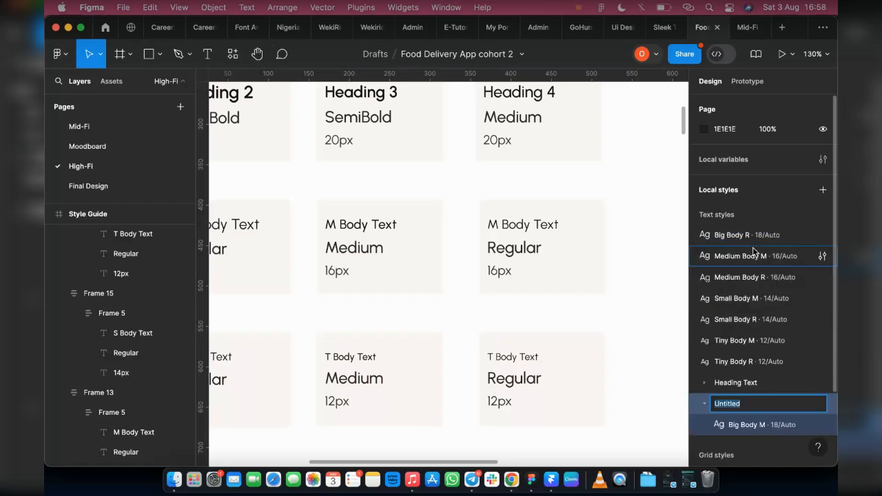
type("B")
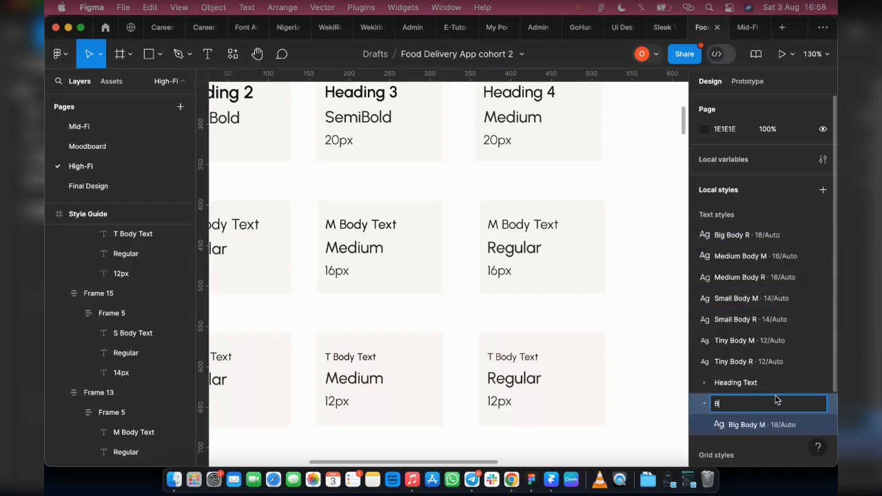
type("ody Text")
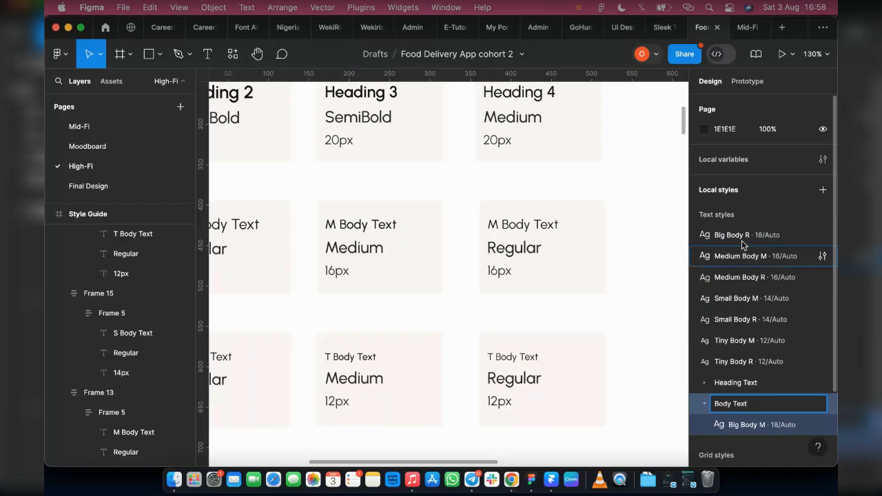
Move the Big Body R, Medium, Small and Tiny body text styles into the Body Text folder.
left_click_drag(820, 235, 758, 430)
left_click_drag(741, 234, 755, 295)
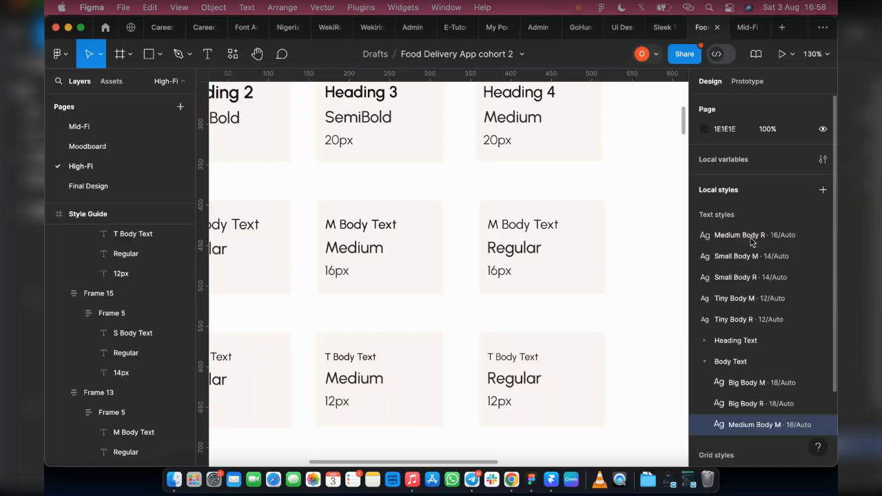
left_click_drag(751, 238, 746, 429)
left_click_drag(732, 235, 761, 382)
left_click_drag(757, 237, 755, 303)
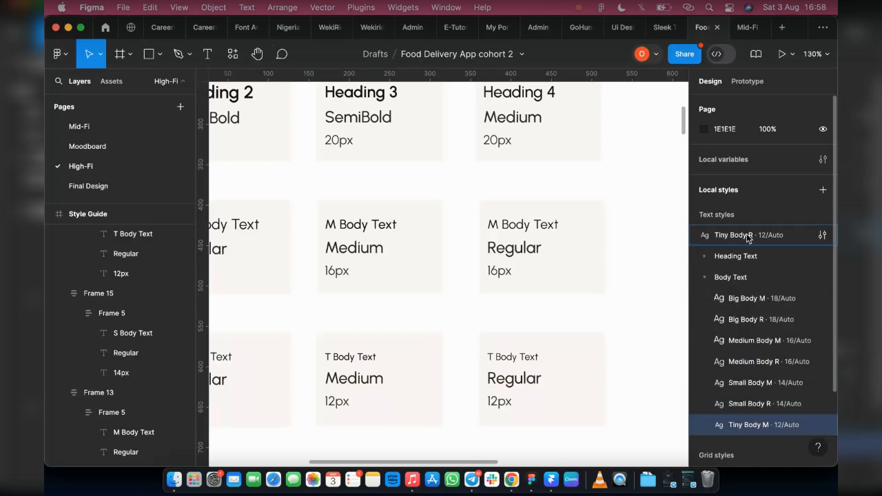
left_click_drag(747, 235, 750, 433)
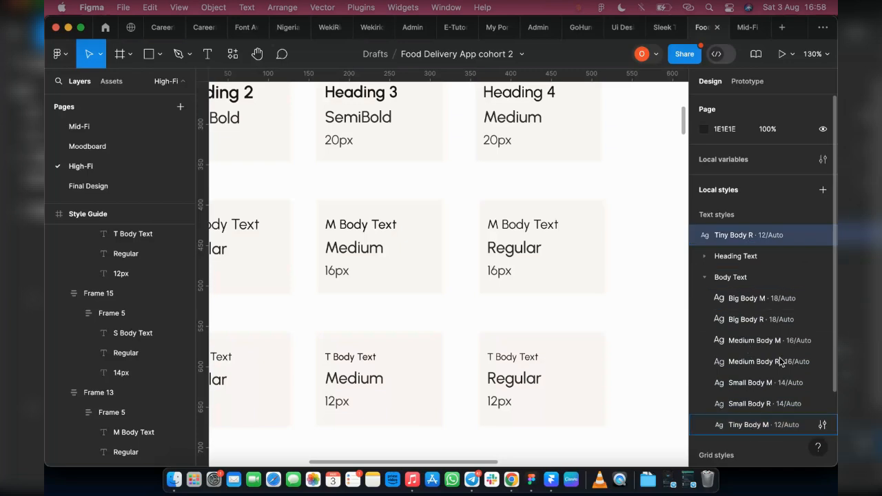
Wrap the Heading Text folder in a new parent style folder named "Text".
left_click(704, 259)
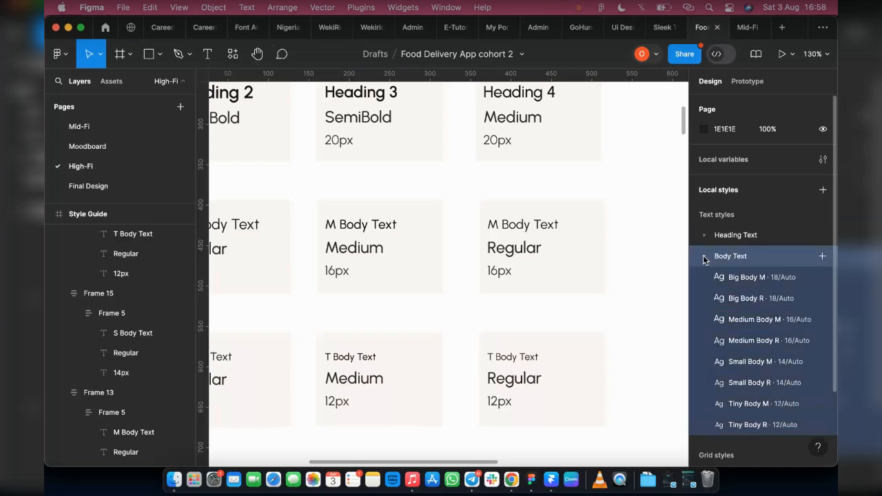
left_click(704, 259)
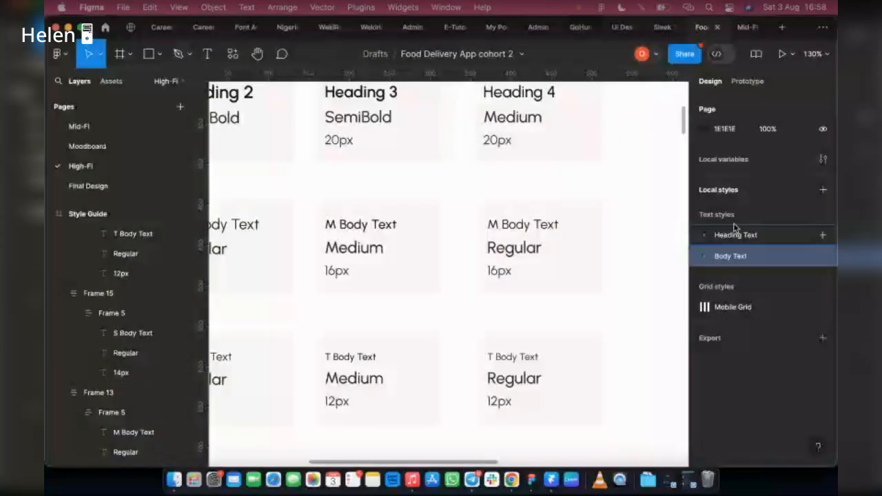
right_click(730, 232)
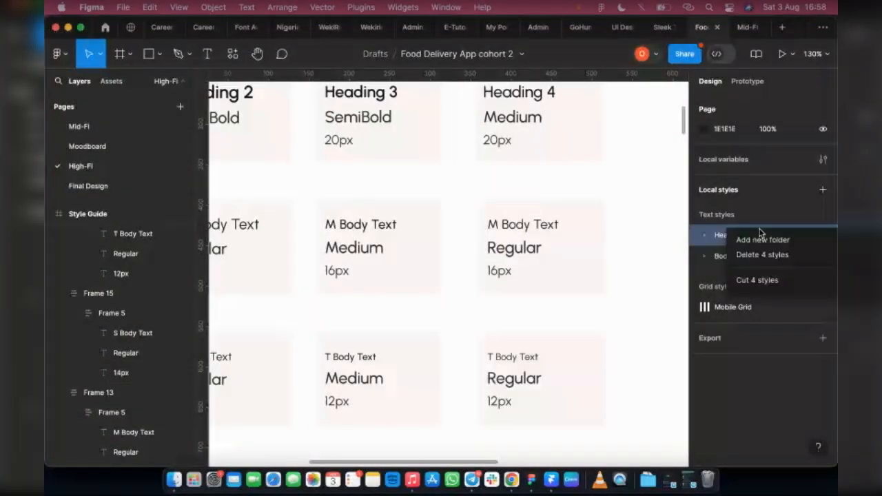
left_click(762, 239)
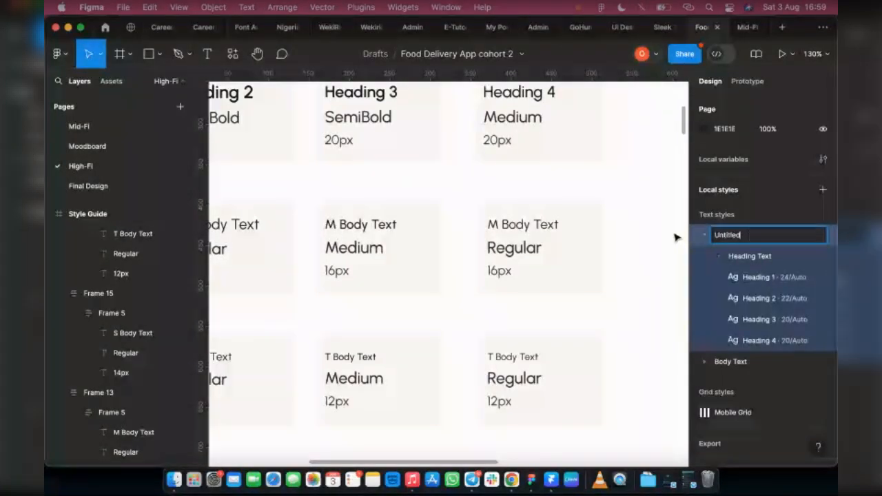
key("BackSpace")
type("Text")
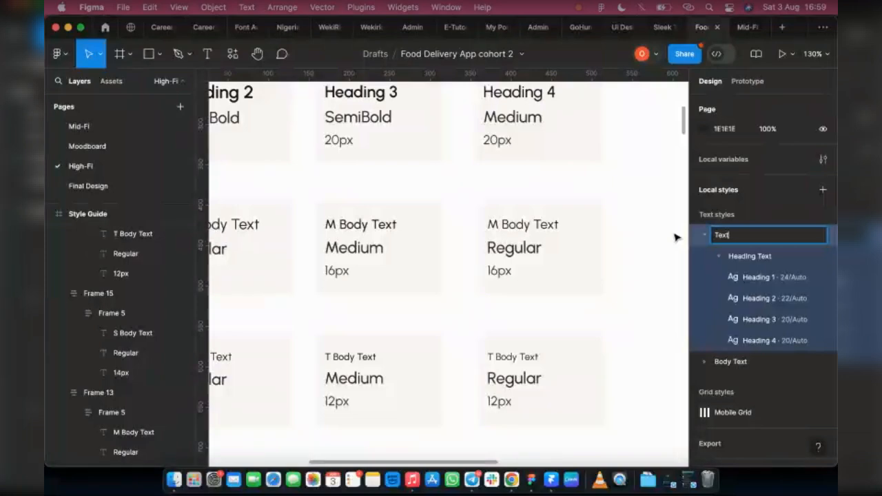
key("Return")
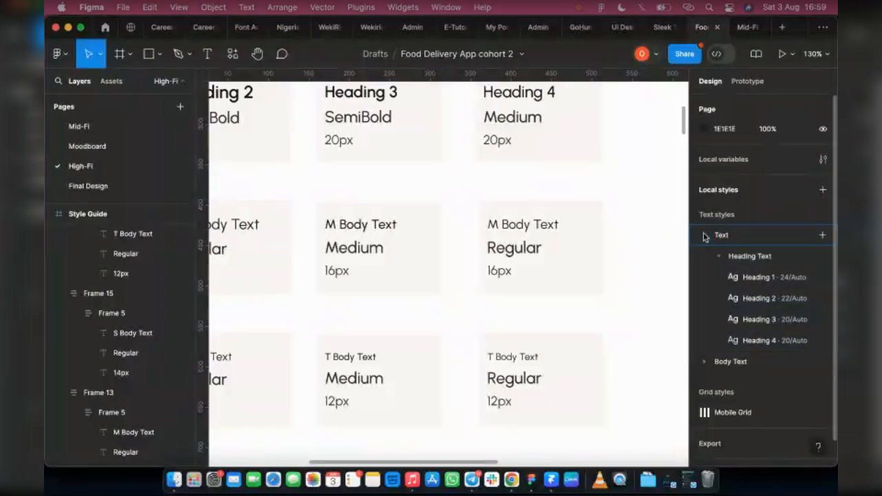
Move the Body Text folder into the Text folder, placing it below Heading Text.
left_click(710, 238)
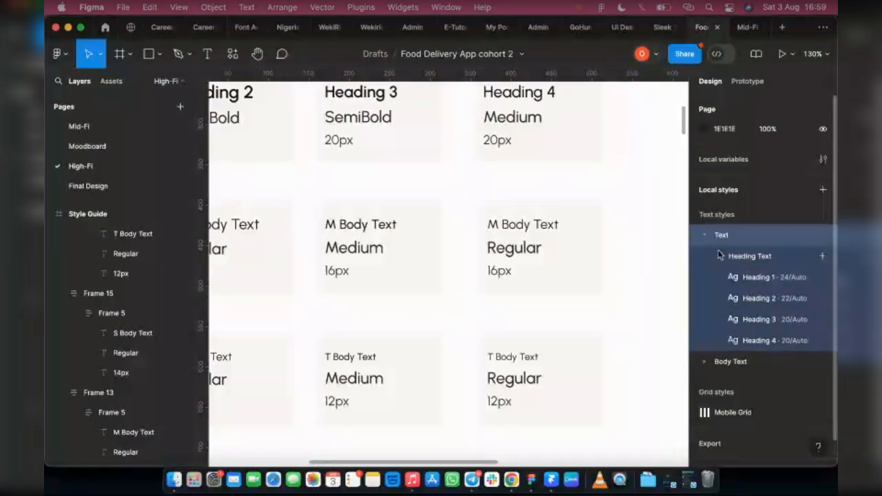
left_click(719, 256)
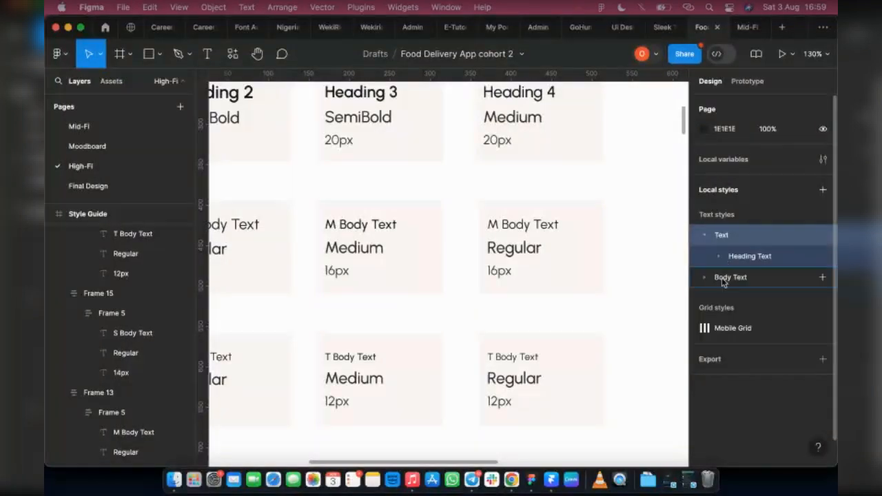
left_click_drag(723, 281, 799, 262)
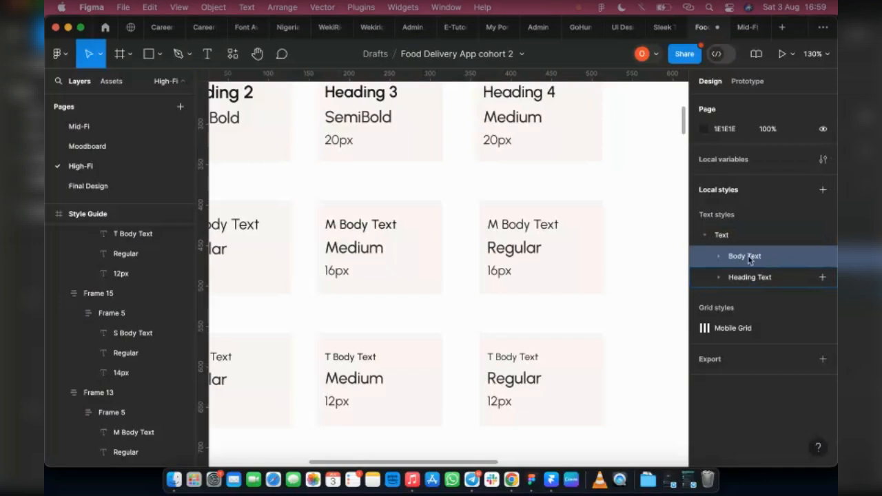
left_click_drag(750, 277, 778, 248)
left_click(707, 239)
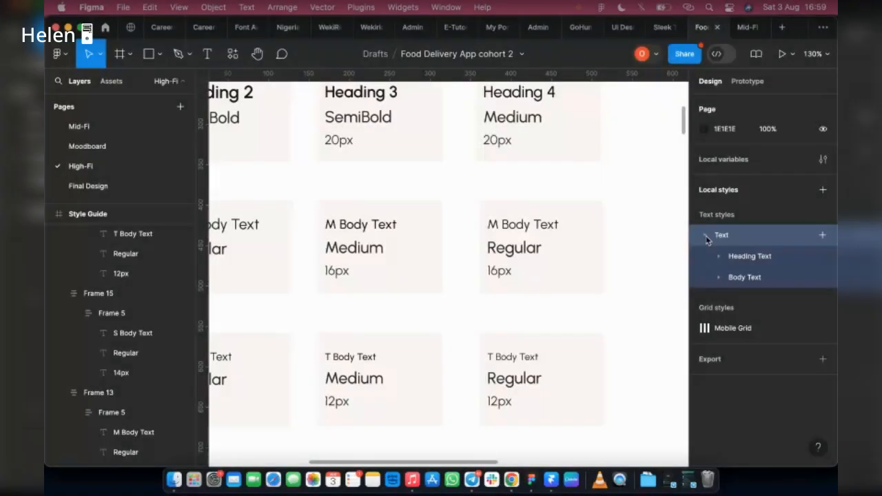
left_click(704, 235)
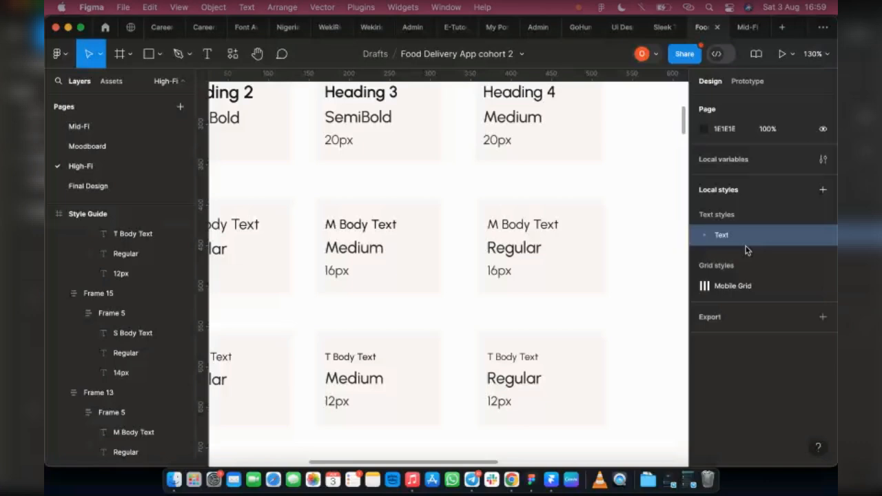
Open the Heading 1 text style for editing and change its weight to Bold.
scroll(402, 172, "down", 3)
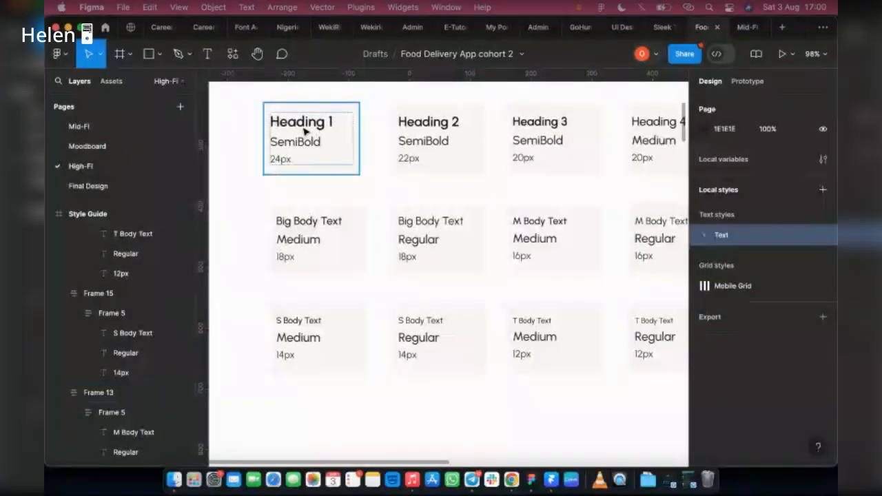
left_click(704, 235)
left_click(716, 256)
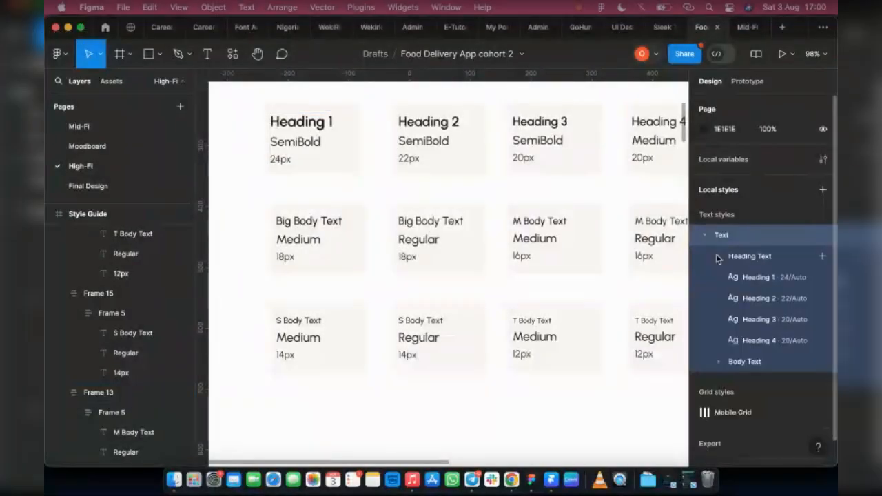
right_click(763, 278)
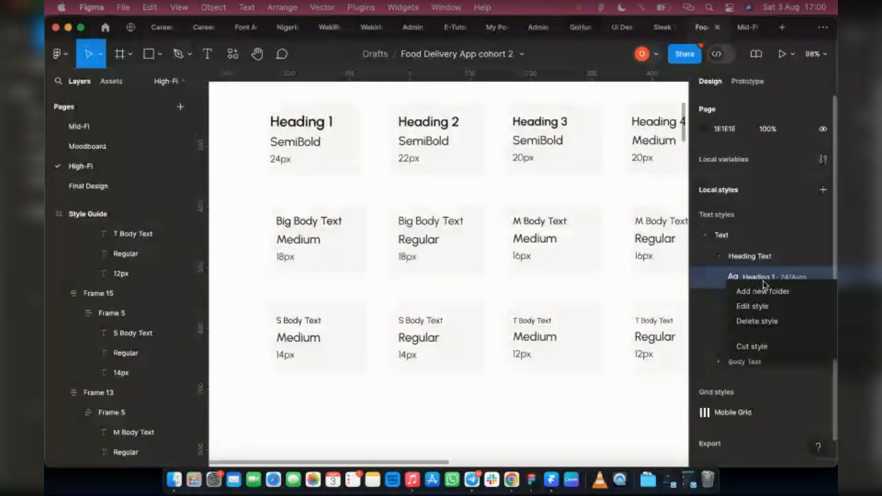
left_click(753, 306)
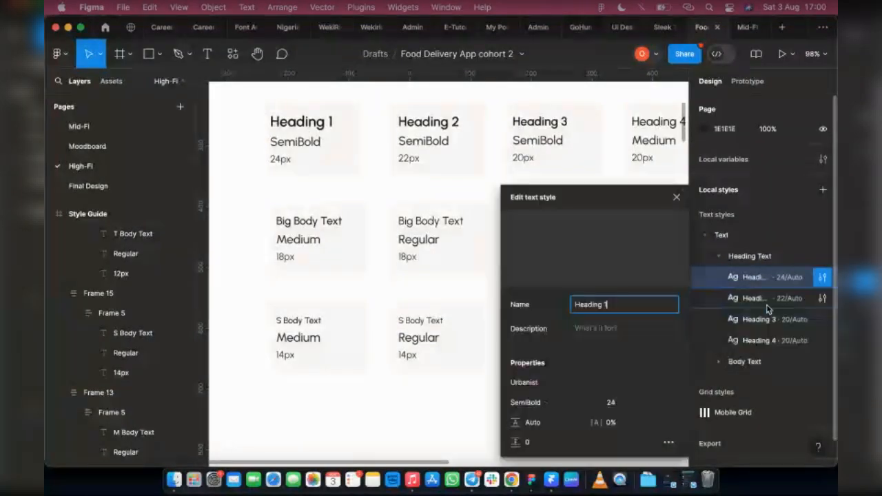
left_click(545, 408)
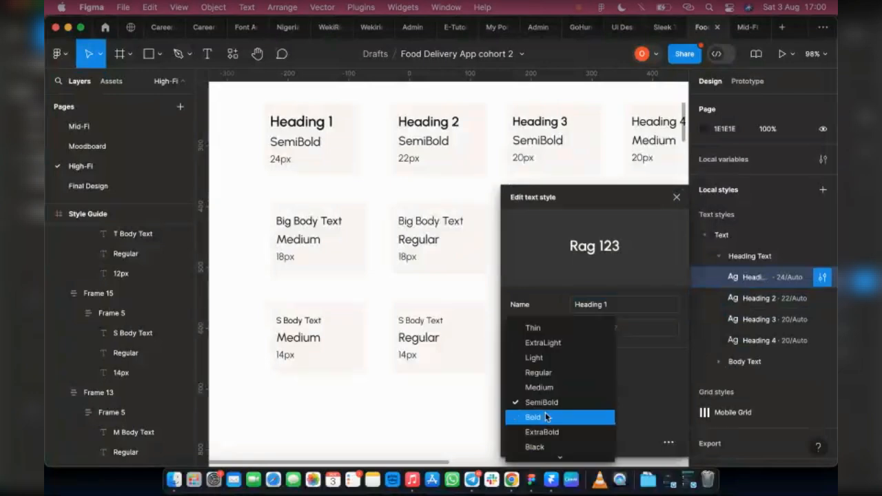
left_click(545, 416)
Set the Heading 1 text style's font size to 22 and close the style editor.
left_click(622, 407)
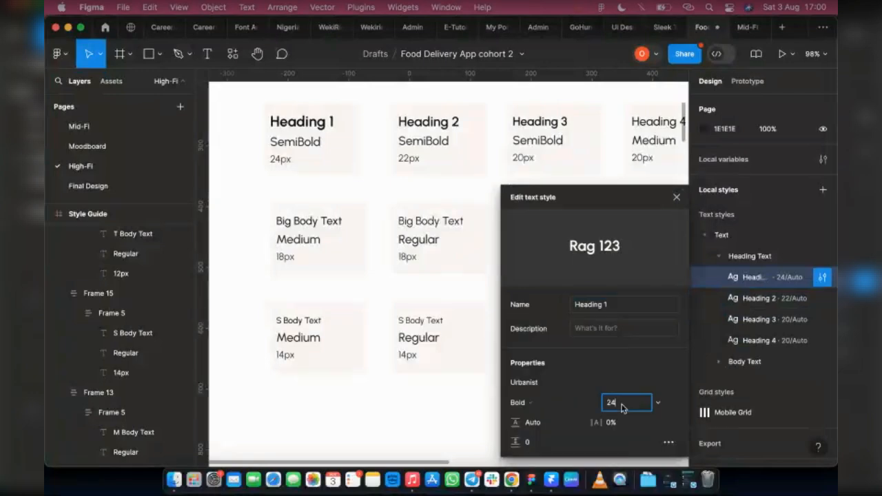
type("22")
key("Return")
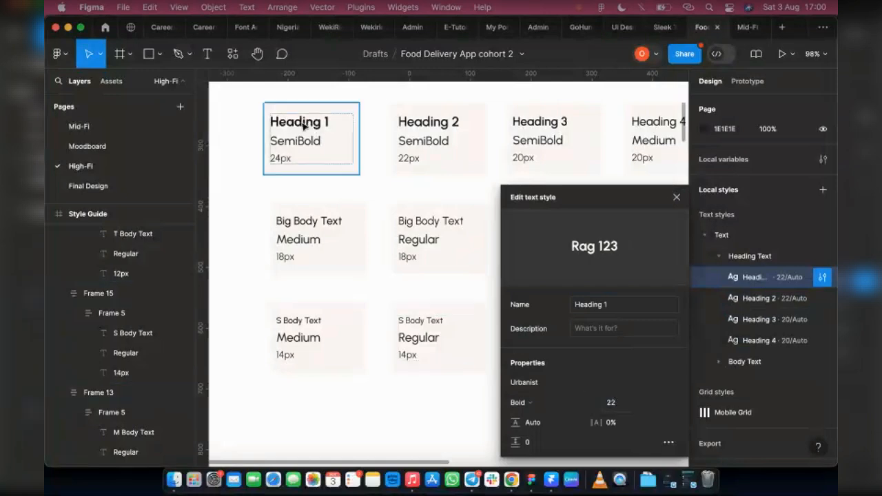
key("ctrl+z")
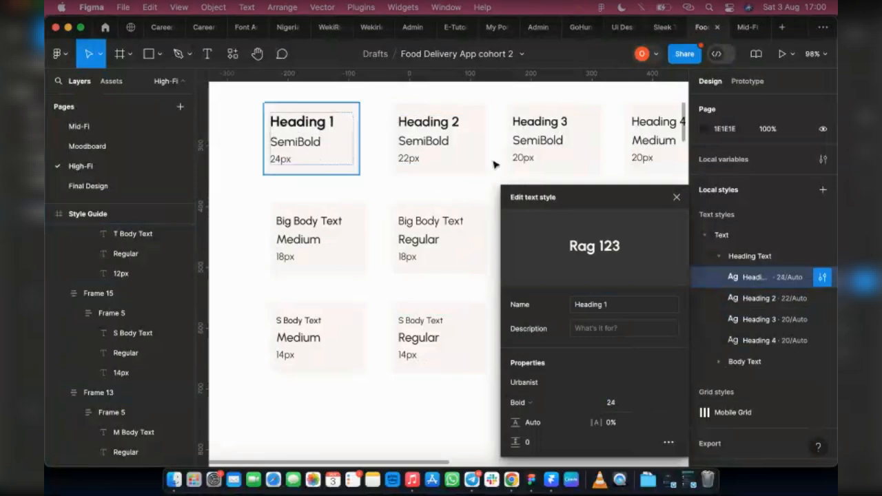
key("Tab")
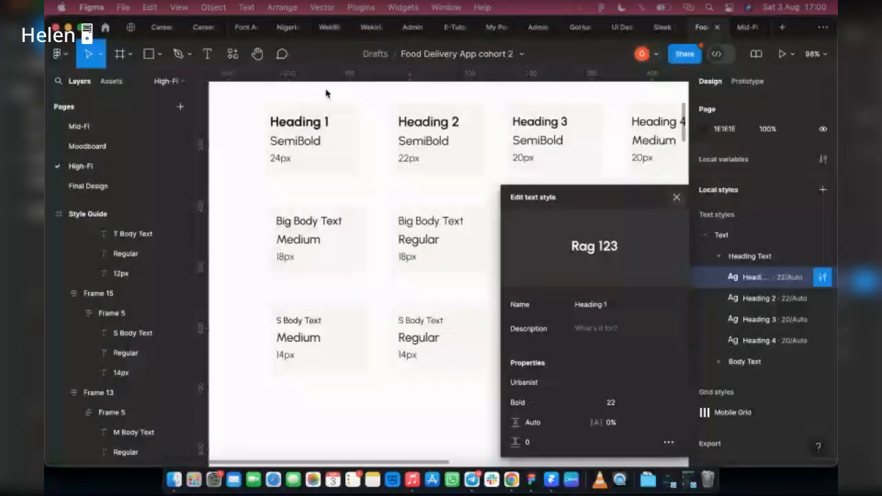
left_click(486, 409)
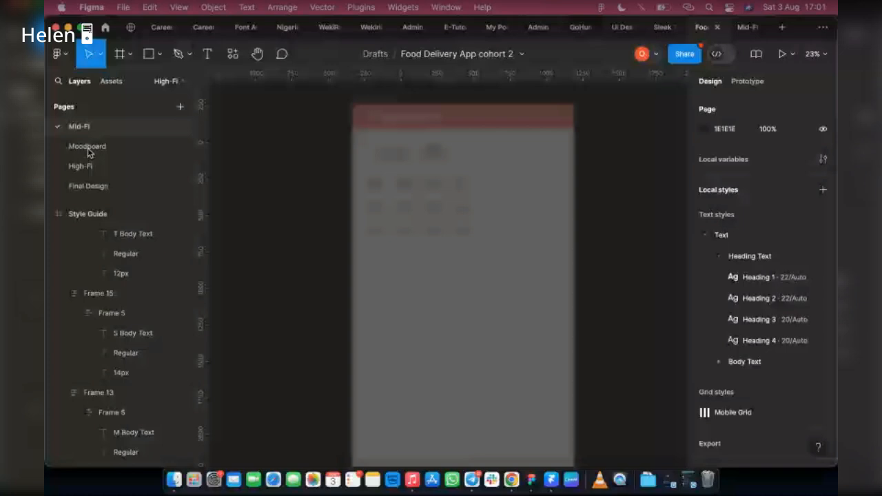
Switch to the Moodboard page and browse its payment and checkout screens.
left_click(88, 150)
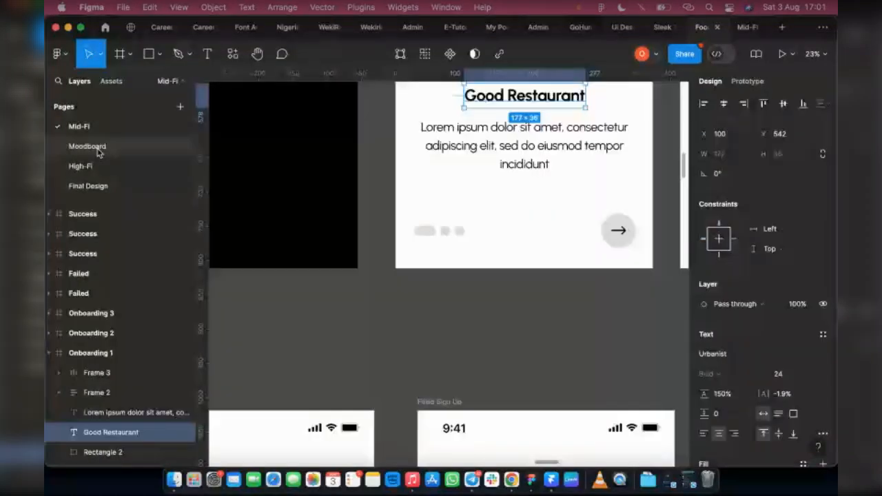
double_click(90, 146)
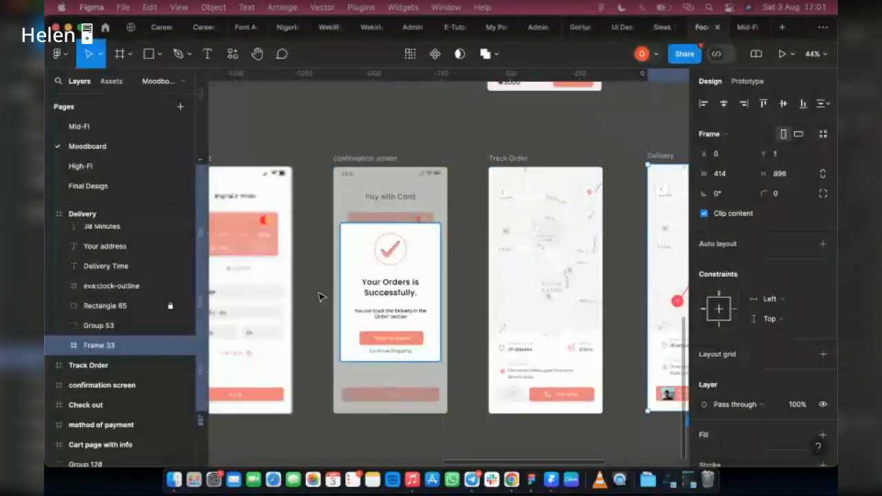
scroll(319, 296, "left", 5)
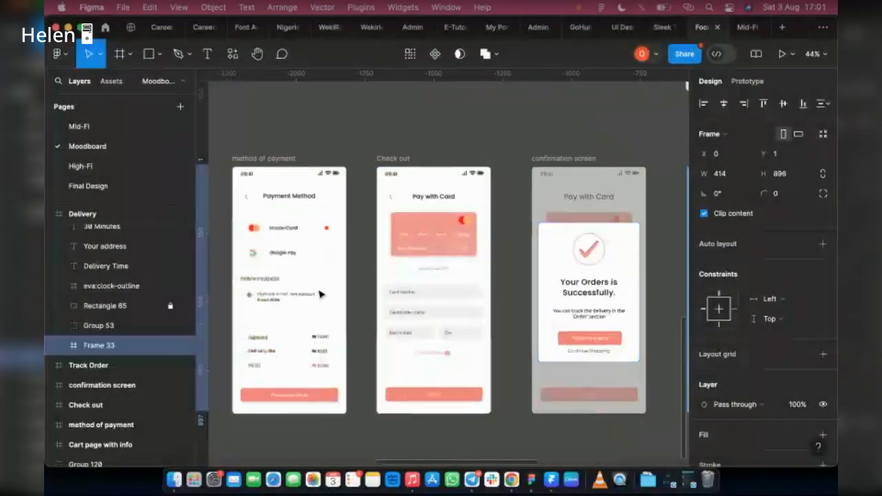
scroll(319, 294, "left", 2)
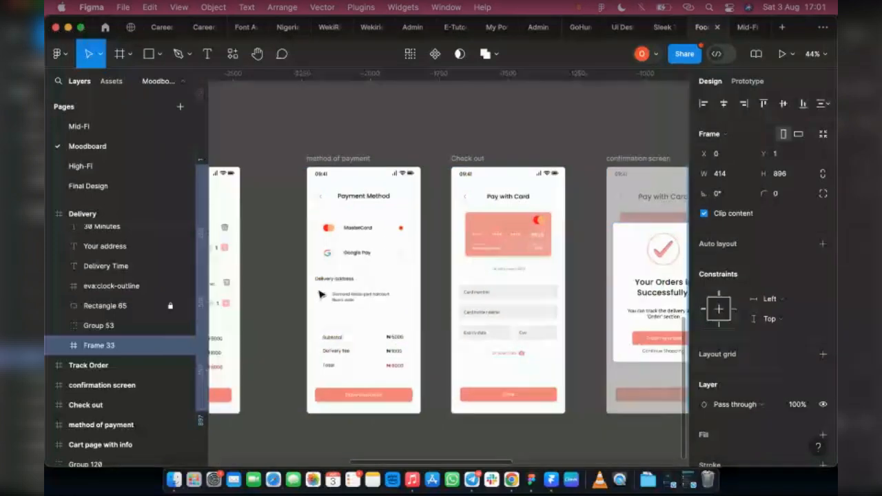
Copy the method of payment screen from the Moodboard and paste it onto the High-Fi page.
left_click(337, 159)
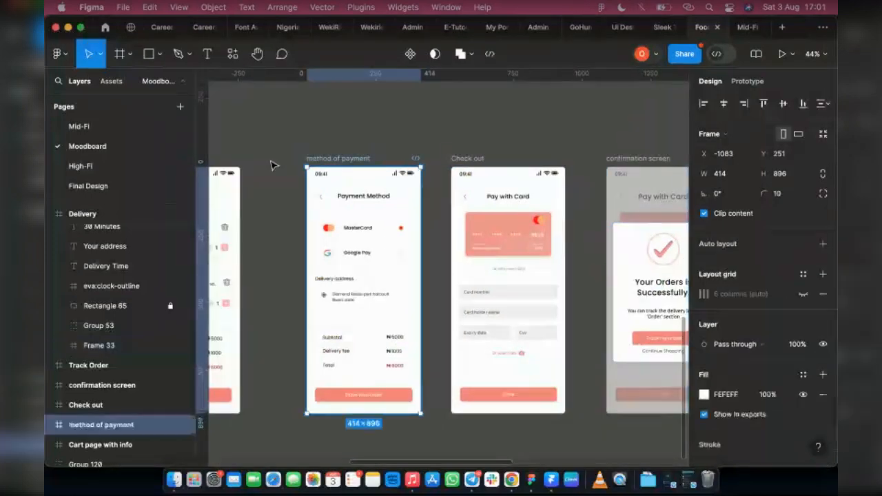
left_click(90, 167)
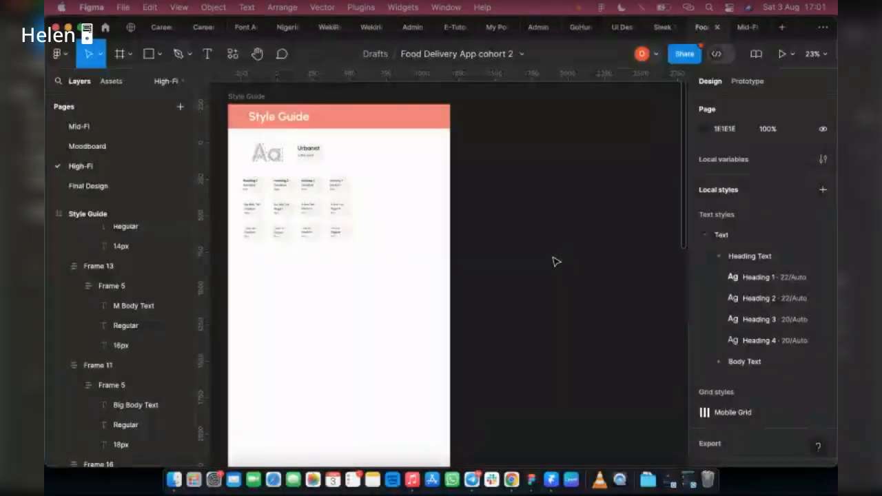
key("super+v")
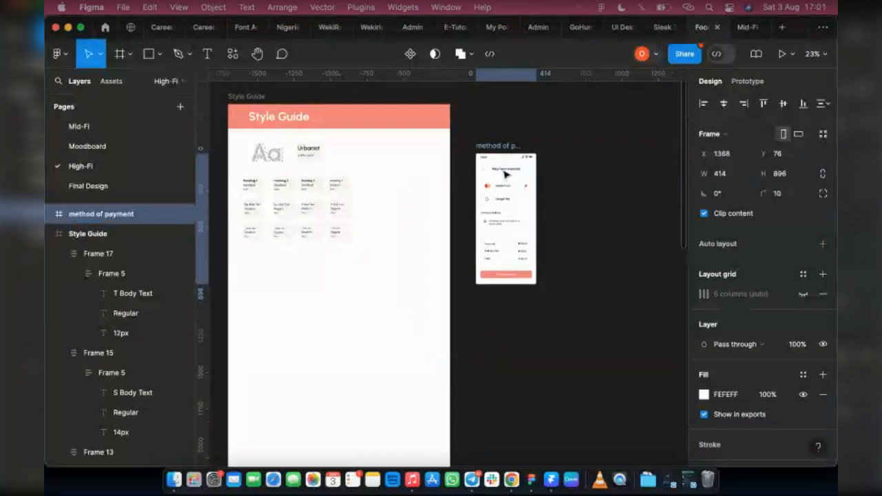
left_click_drag(504, 170, 502, 171)
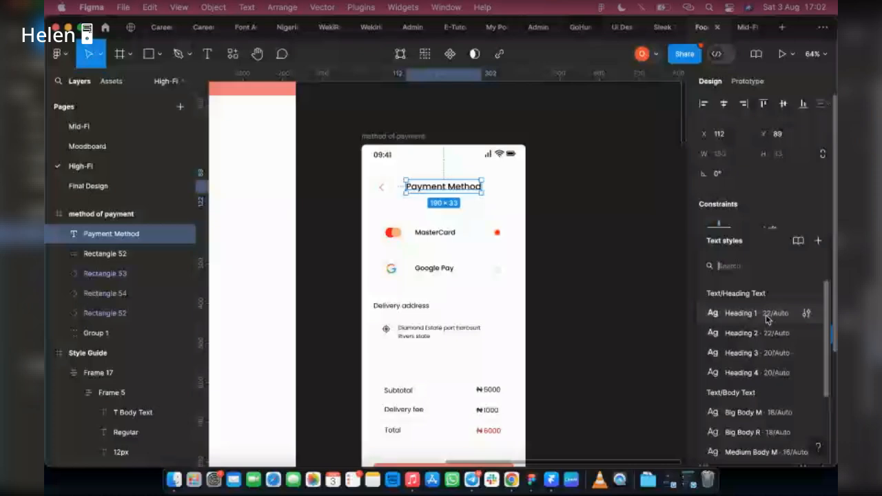
Apply the Heading 1 text style to the Payment Method title in the pasted screen.
left_click(766, 316)
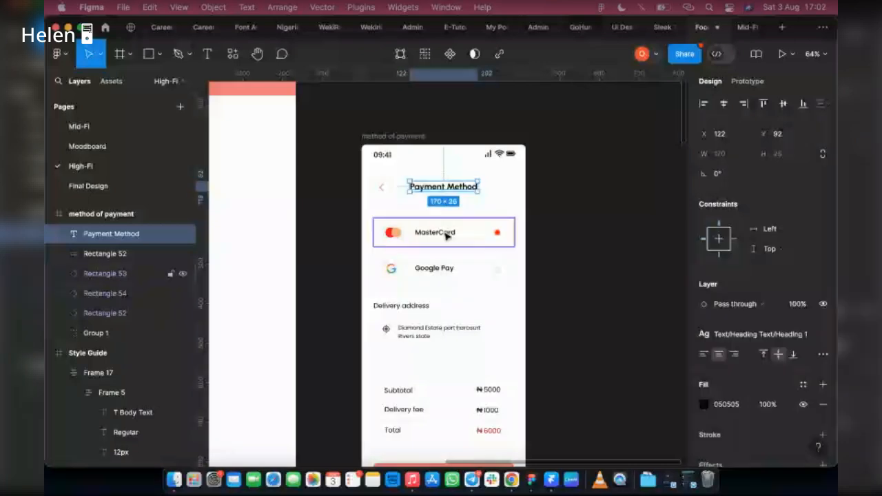
left_click(446, 234)
left_click(823, 335)
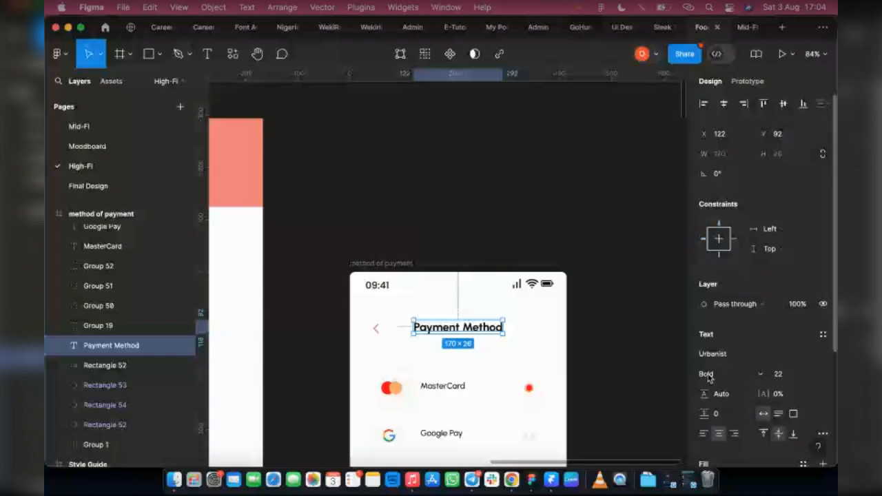
Open the Heading 1 text style for editing and change its weight to SemiBold.
left_click(292, 305)
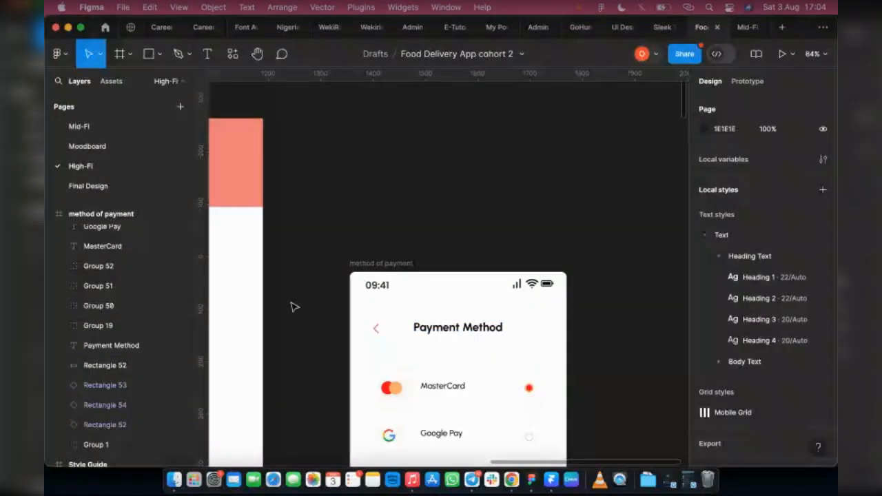
right_click(770, 280)
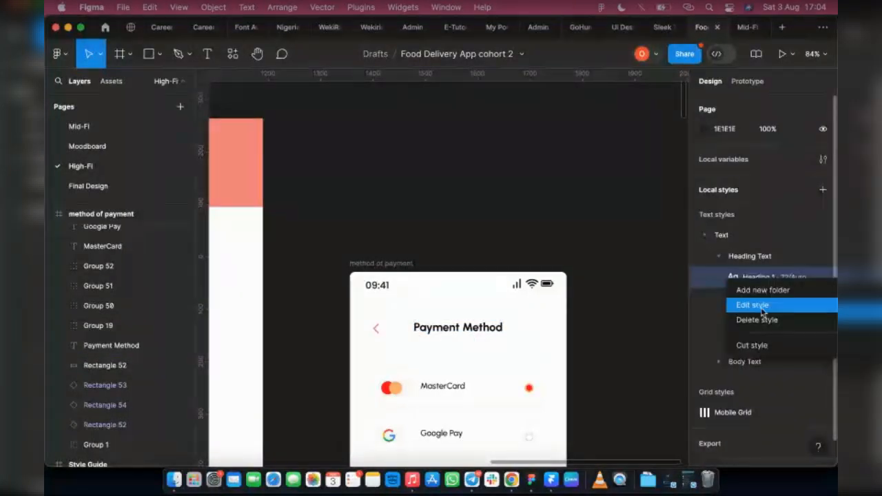
left_click(762, 312)
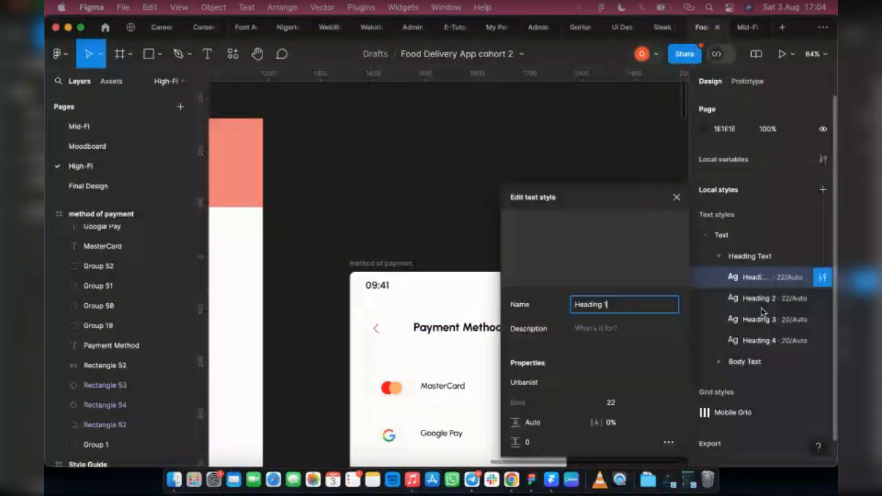
left_click(522, 402)
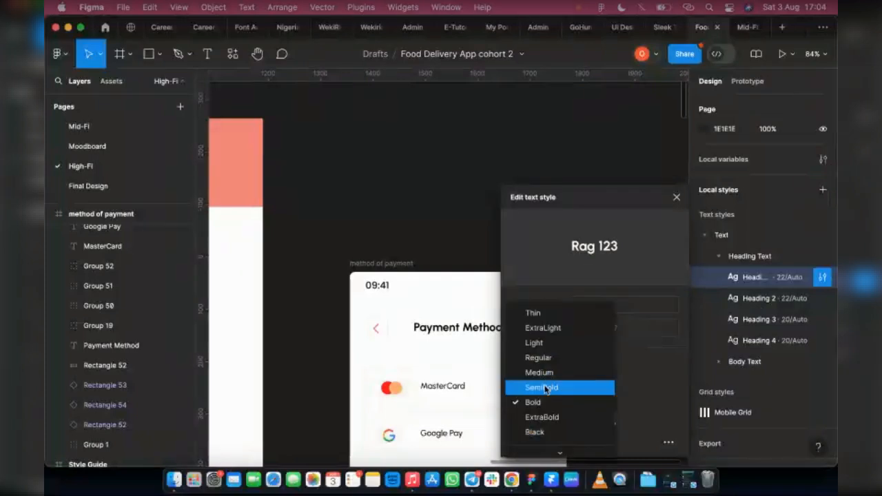
left_click(598, 388)
Set the Heading 1 text style's font size to 24 and close the style editor.
left_click(618, 403)
type("24")
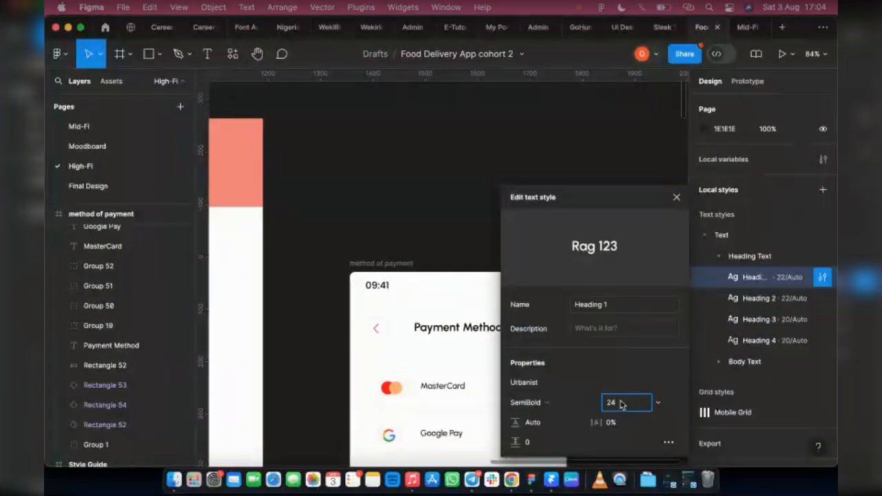
key("Return")
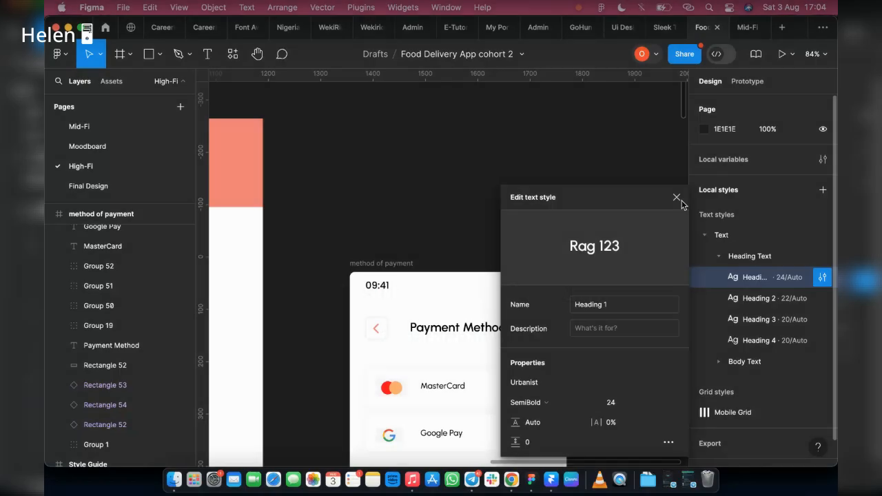
left_click(676, 198)
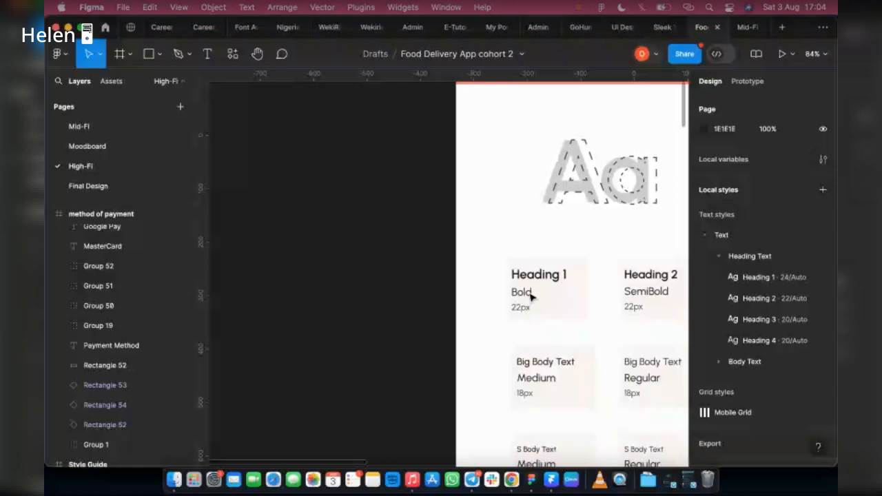
scroll(530, 296, "up", 5)
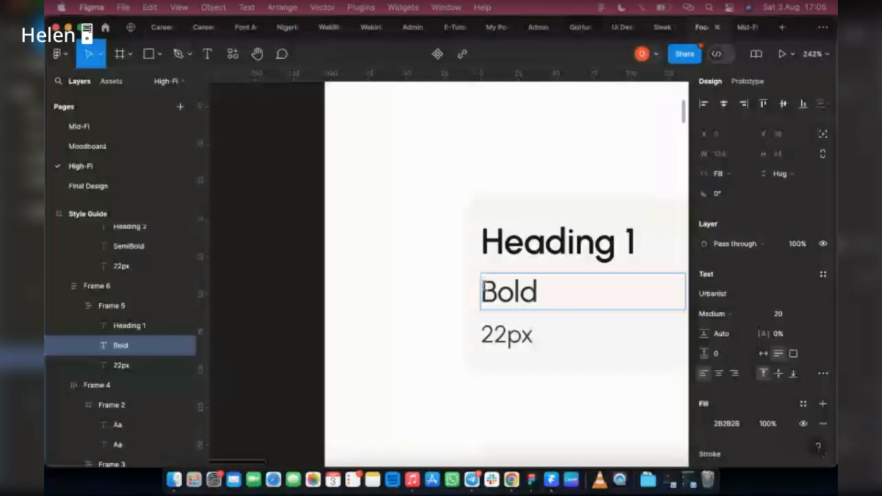
type("Se")
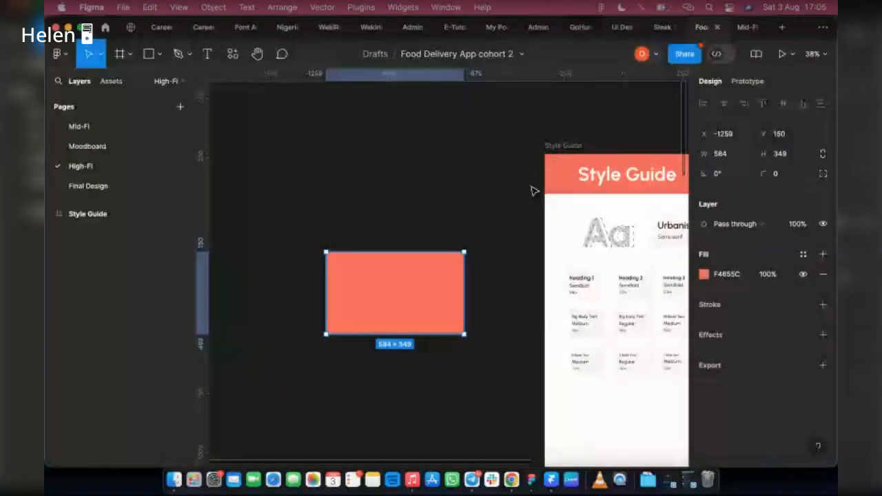
scroll(396, 237, "down", 10)
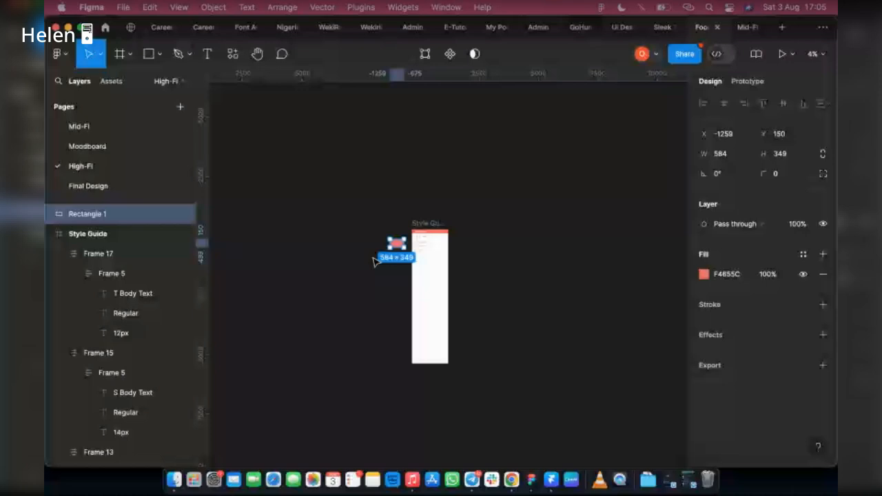
scroll(372, 260, "up", 3)
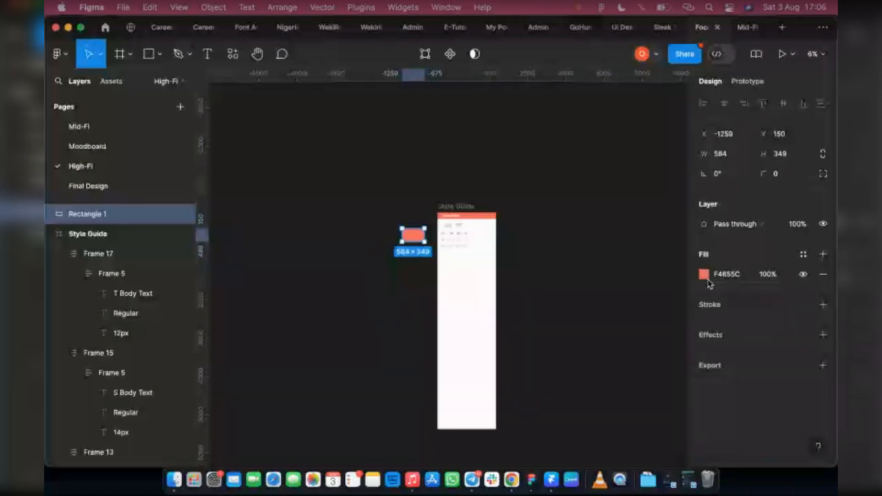
scroll(515, 243, "up", 3)
scroll(516, 243, "up", 3)
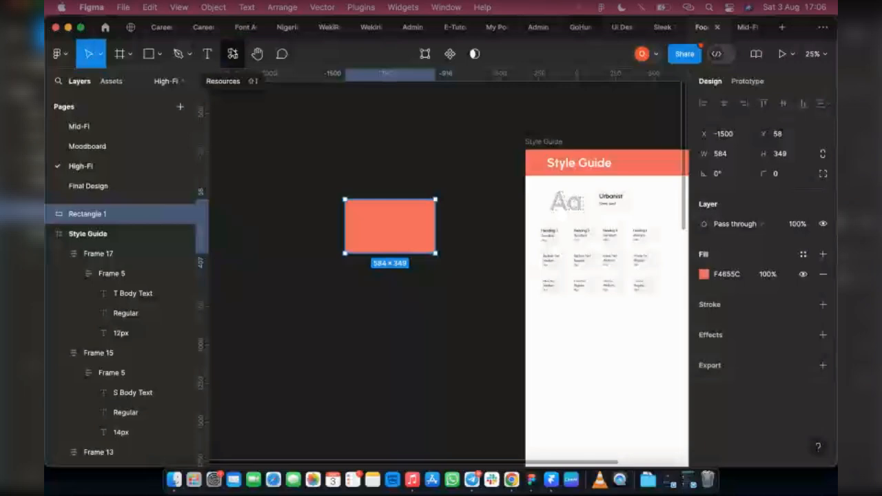
Search the plugins for Tints and shades with the coral rectangle selected.
left_click(233, 54)
type("Ti")
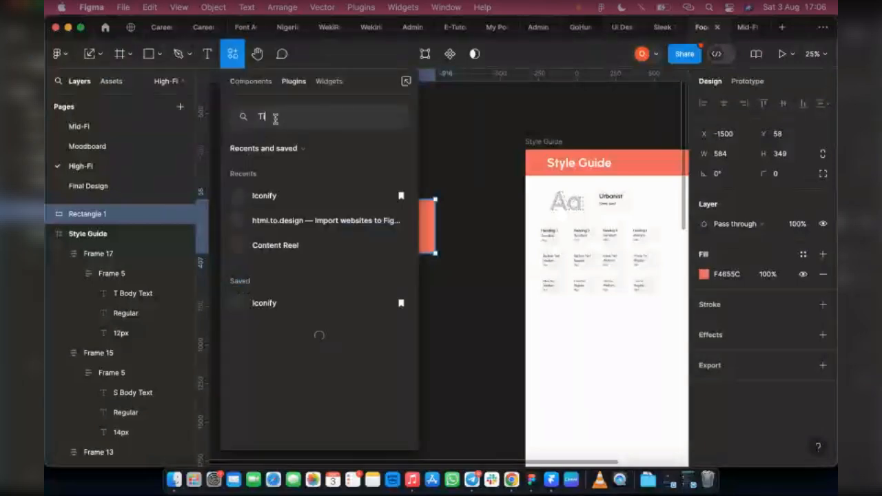
type("nts and shad")
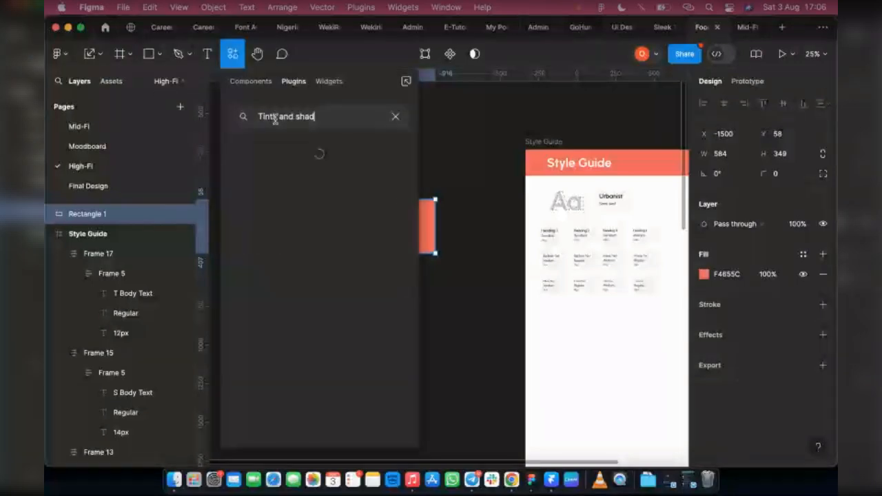
type("es")
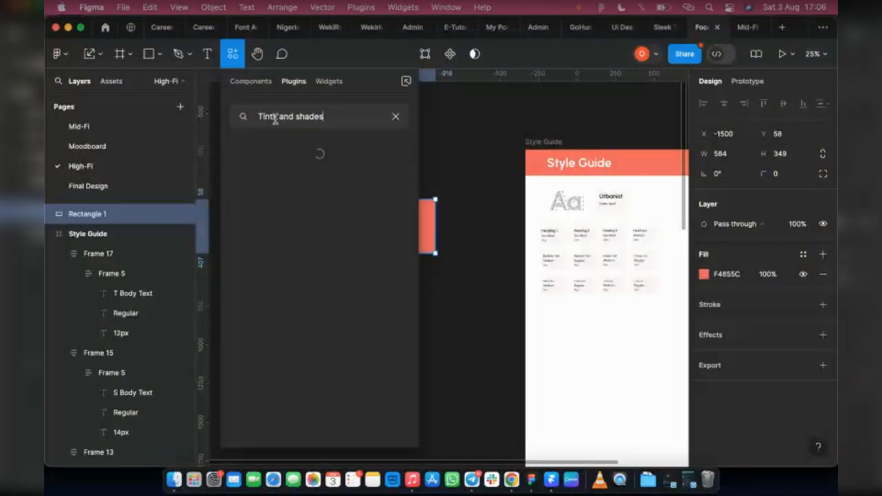
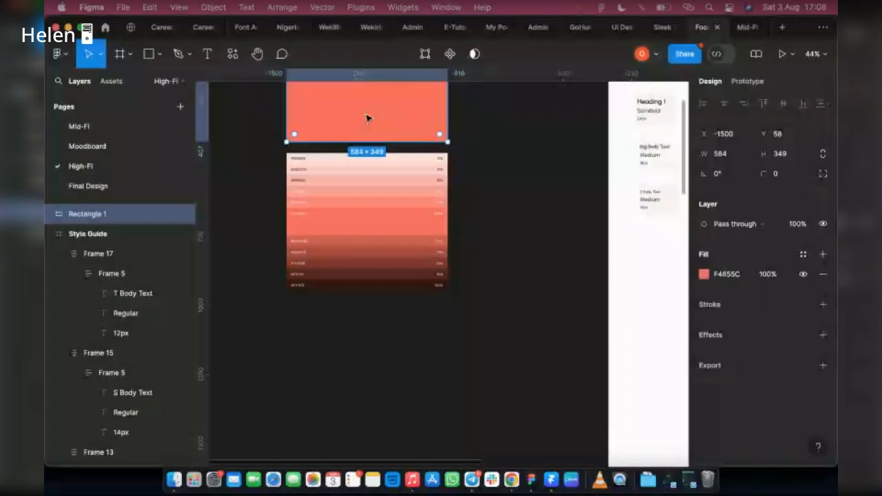
Fill the duplicated rectangle with the darkest coral shade and generate its tints and shades with the Tints and Shades plugin.
scroll(367, 119, "up", 3)
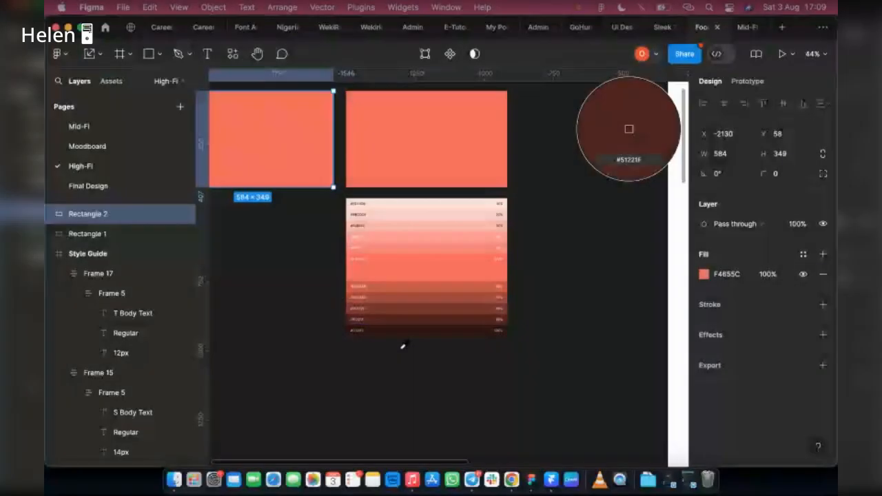
left_click(408, 332)
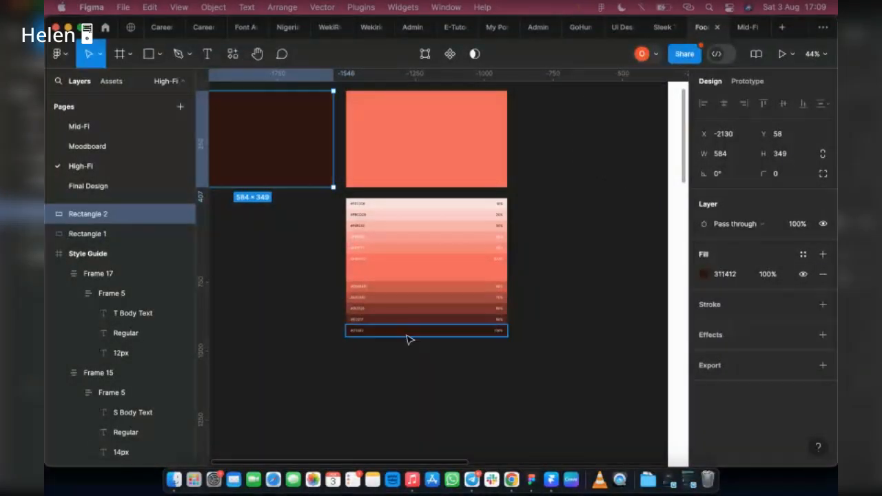
scroll(407, 339, "left", 2)
right_click(299, 141)
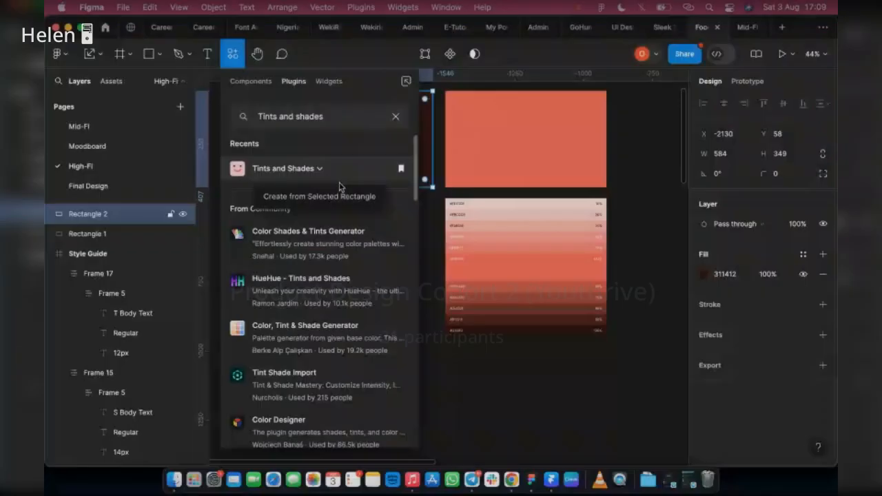
key("Escape")
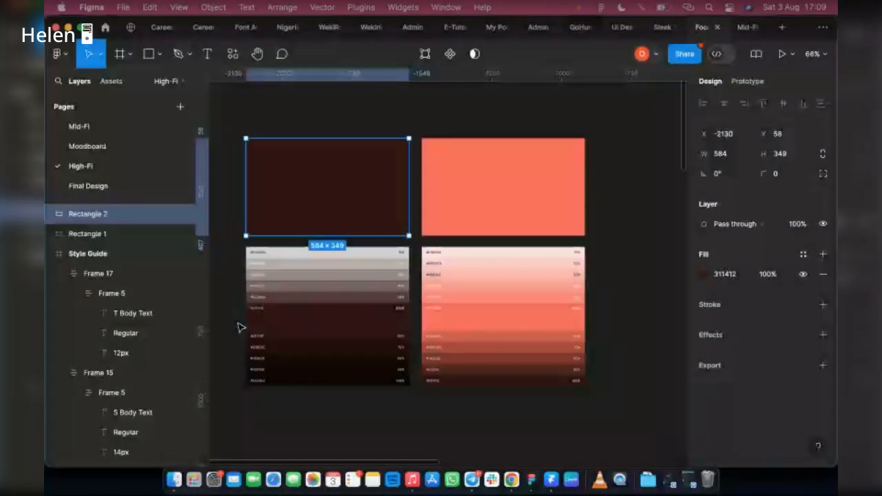
Duplicate the dark rectangle beside it and fill the copy with the darkest shade #0A0404 using the eyedropper.
scroll(354, 347, "down", 3)
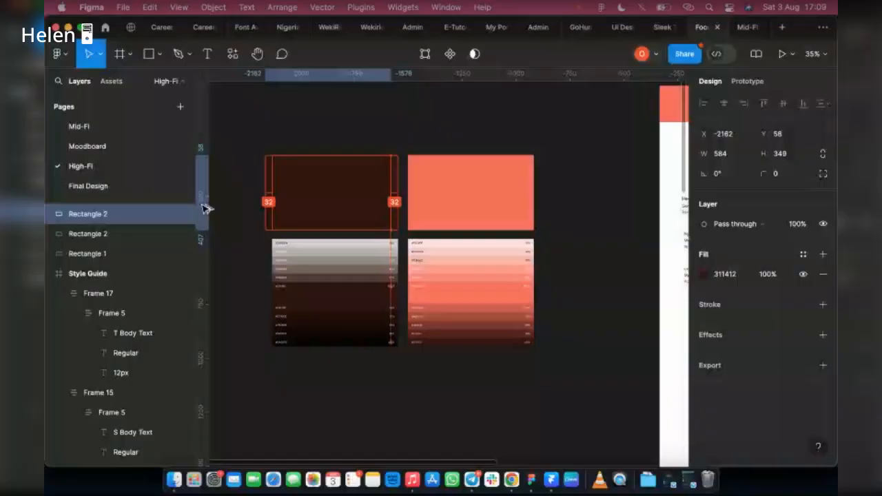
left_click_drag(204, 205, 398, 211)
key("i")
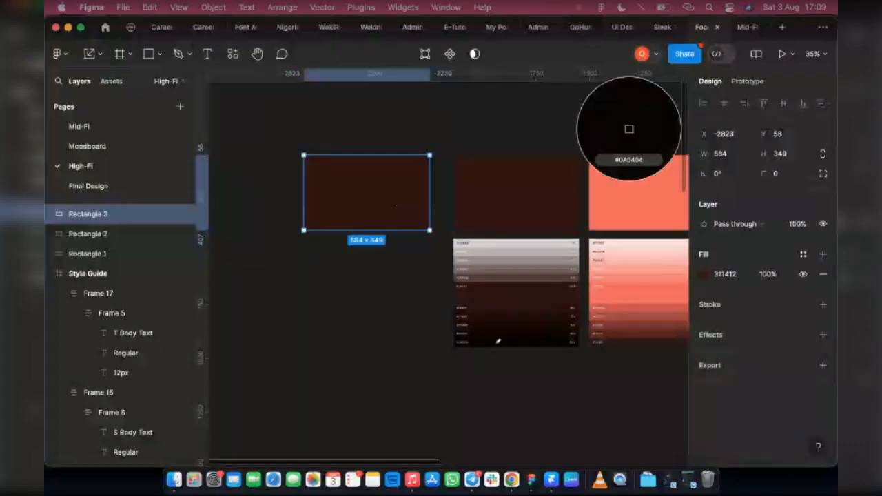
left_click(628, 129)
Run the Tints and Shades plugin's Create from Selected Rectangle on the new dark rectangle.
right_click(350, 199)
mouse_move(387, 316)
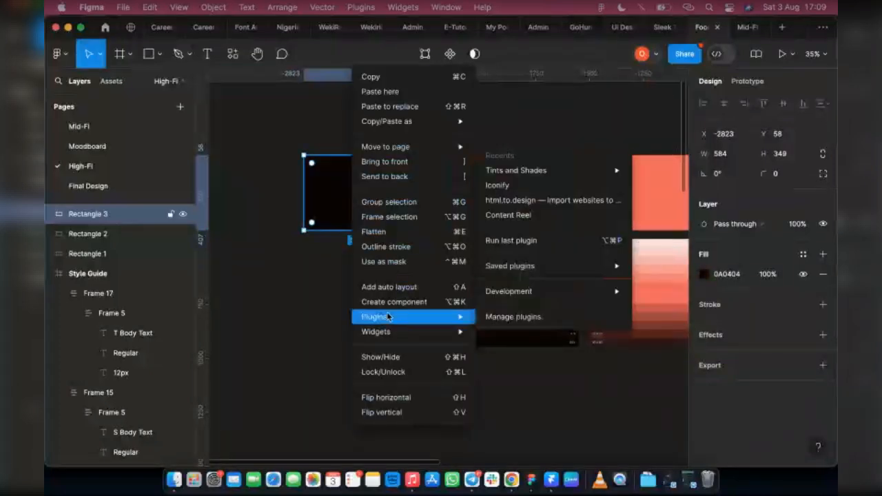
mouse_move(551, 171)
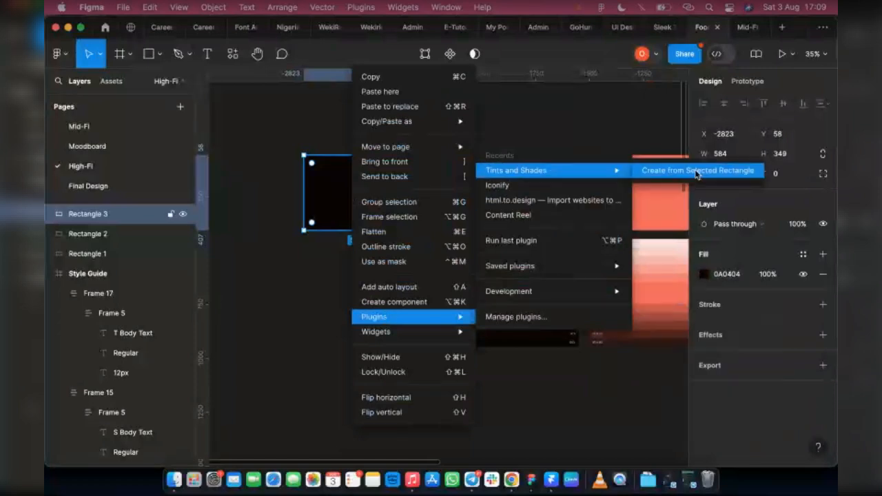
left_click(696, 172)
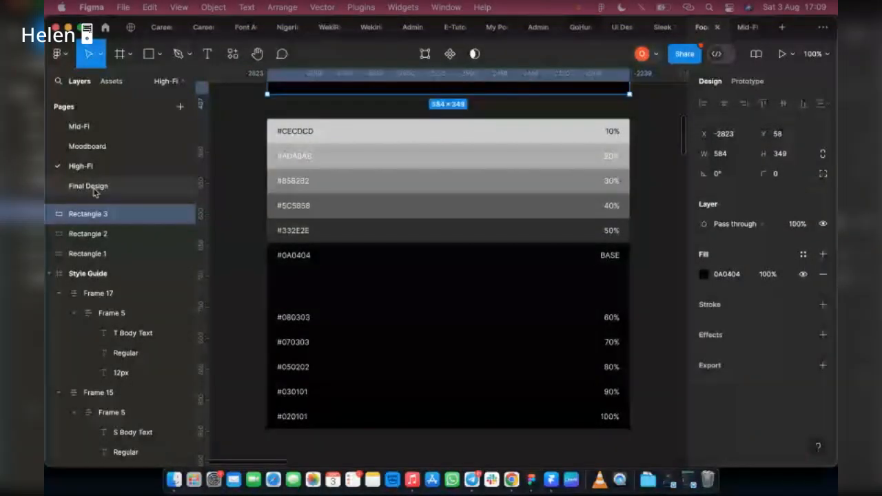
Open the other design file to examine its reference colour palette layout, then return to the food delivery file.
scroll(400, 205, "down", 5)
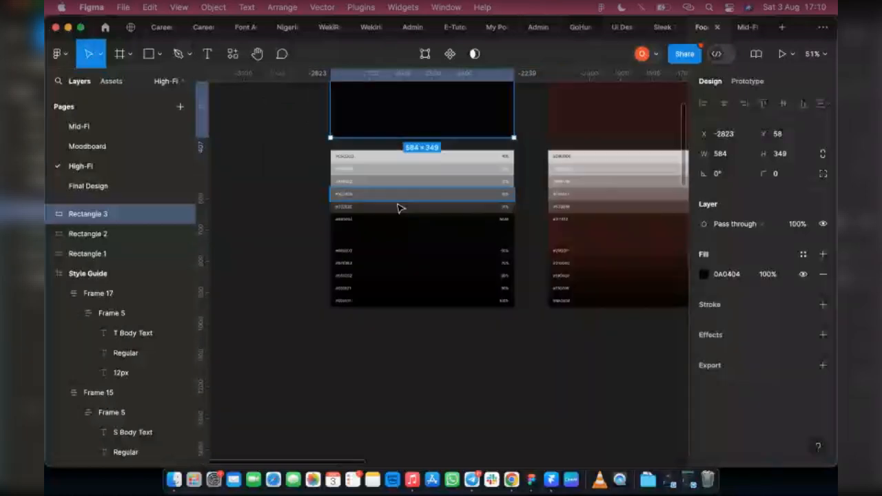
scroll(399, 205, "down", 3)
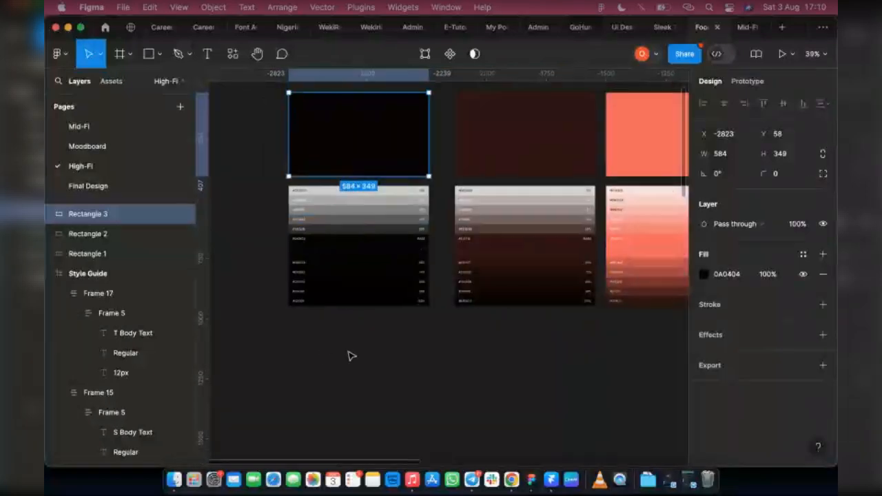
scroll(348, 356, "right", 2)
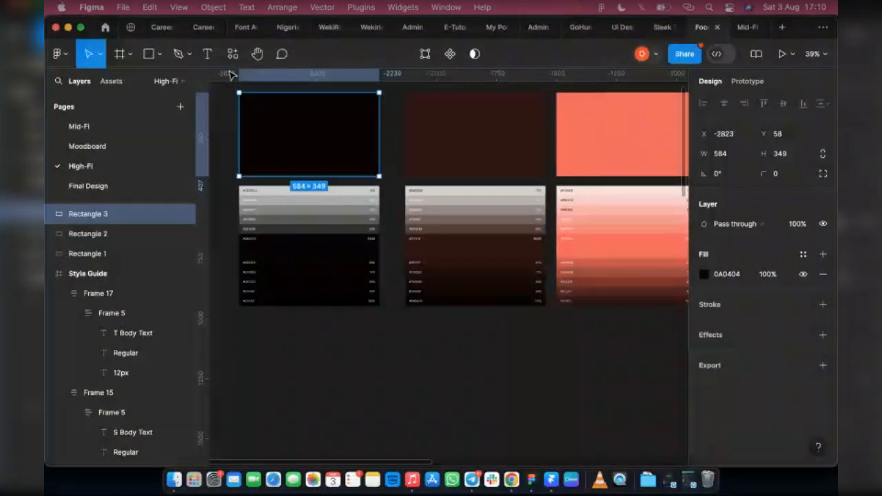
left_click(197, 27)
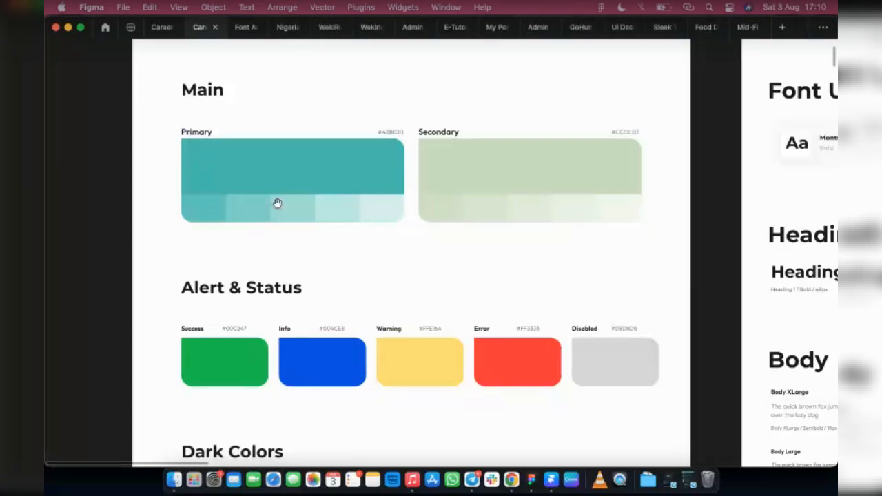
mouse_move(700, 35)
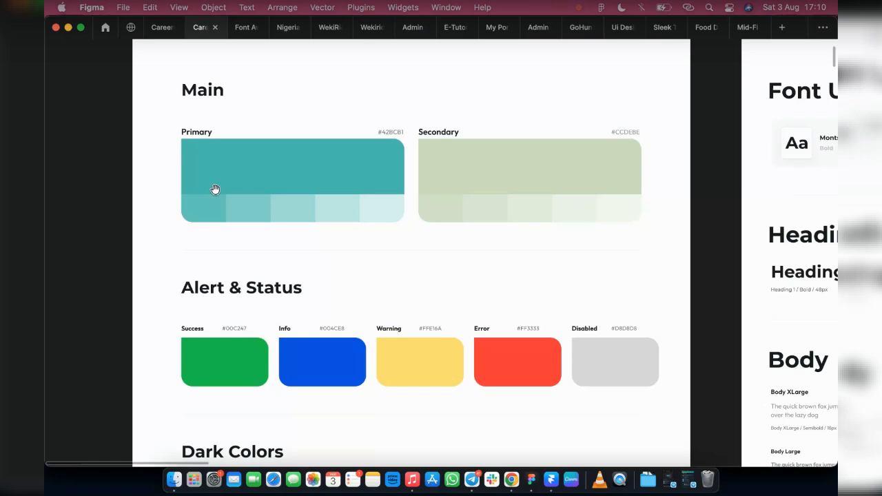
left_click(698, 28)
Select the typography content inside the Style Guide frame, nudge it down, and place a copy of the title text below the header.
scroll(468, 228, "right", 4)
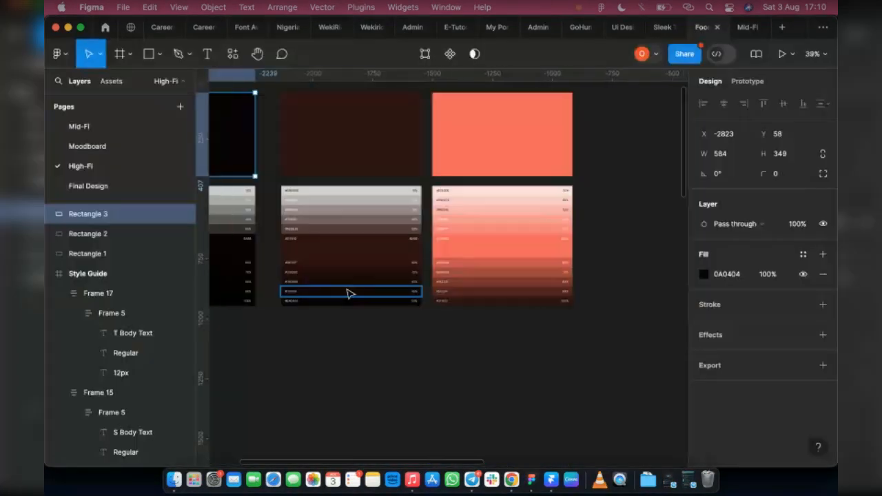
scroll(349, 266, "down", 10)
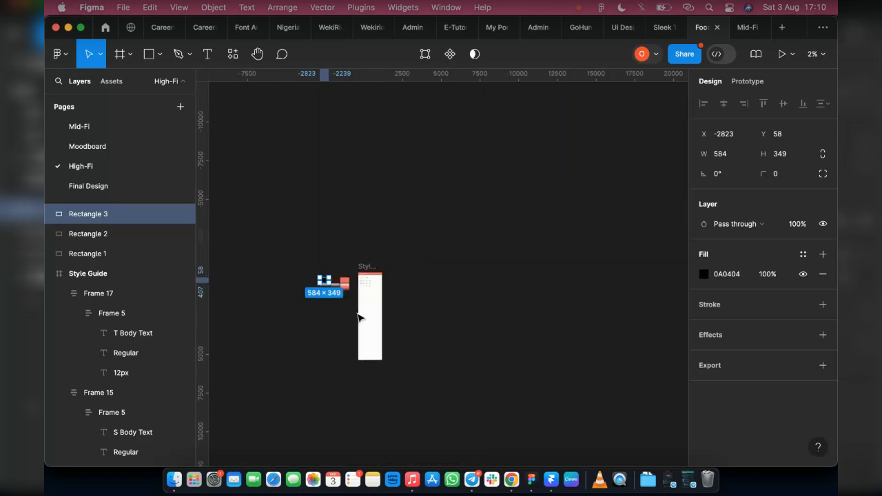
scroll(358, 310, "up", 5)
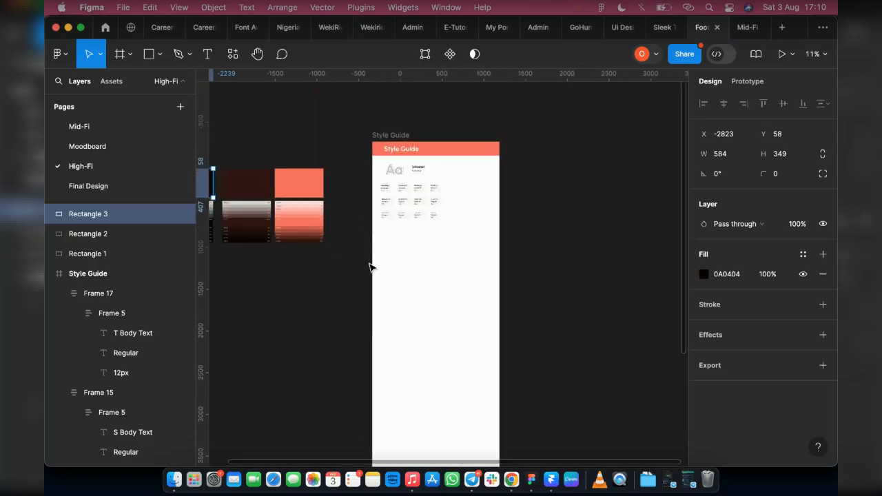
scroll(370, 267, "up", 2)
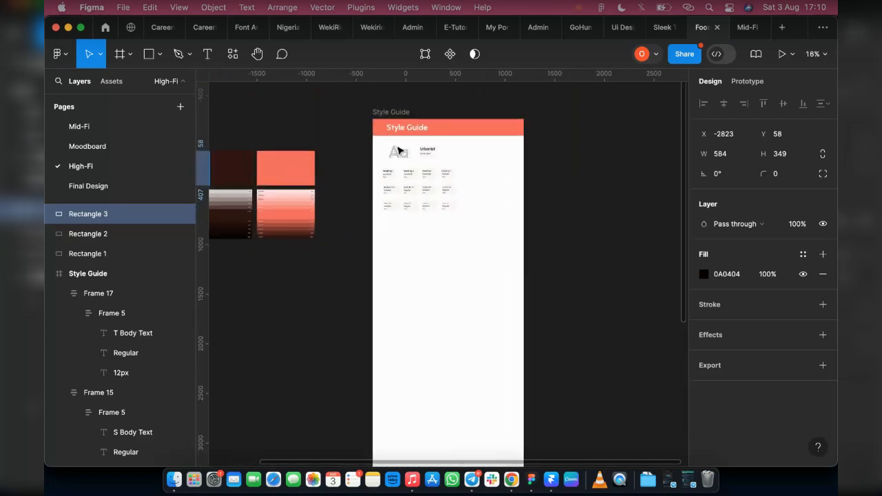
left_click(364, 142)
scroll(364, 142, "up", 3)
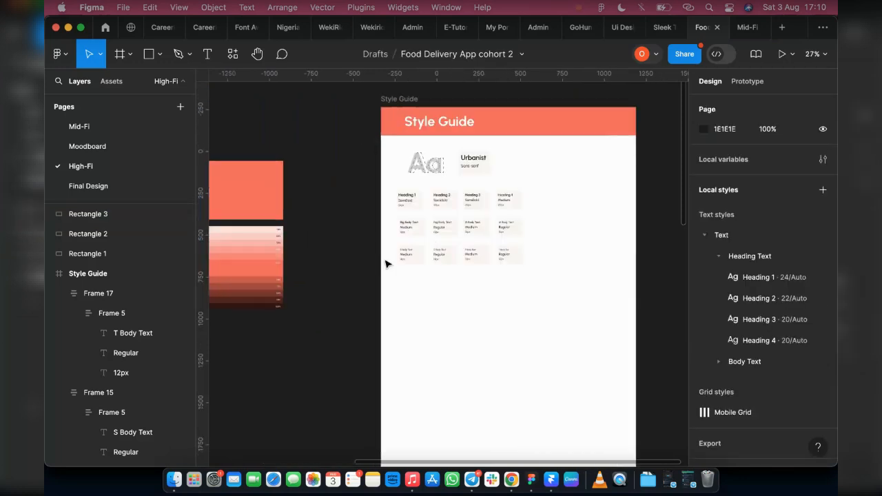
left_click_drag(627, 308, 364, 139)
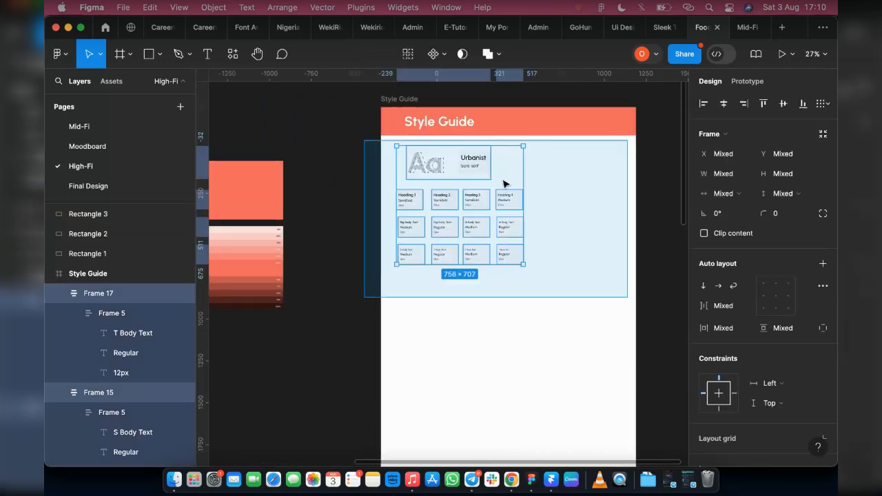
left_click_drag(504, 195, 504, 202)
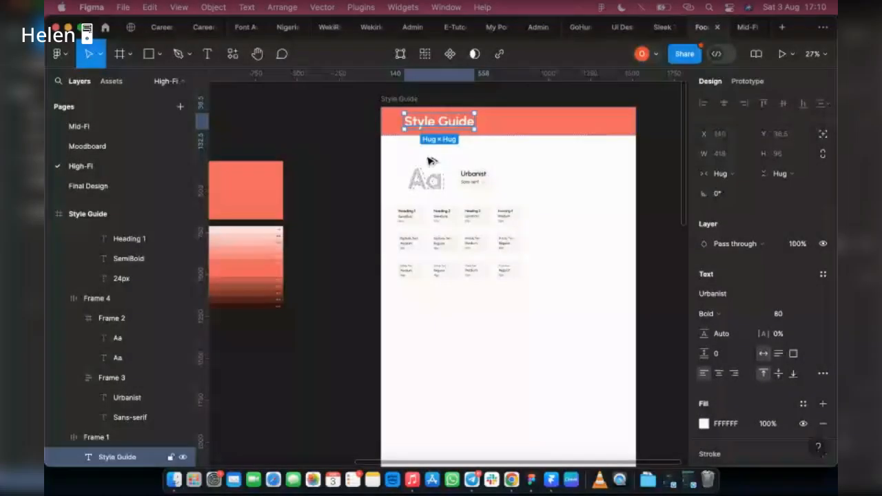
key("Return")
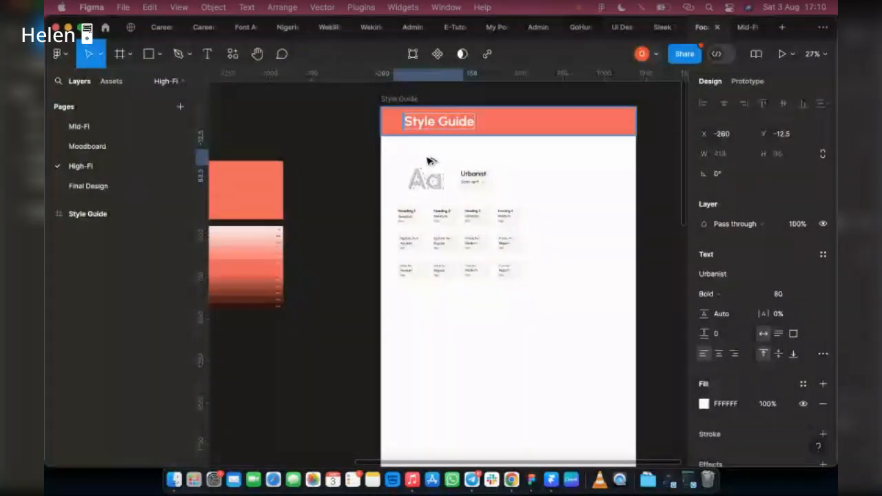
key("Escape")
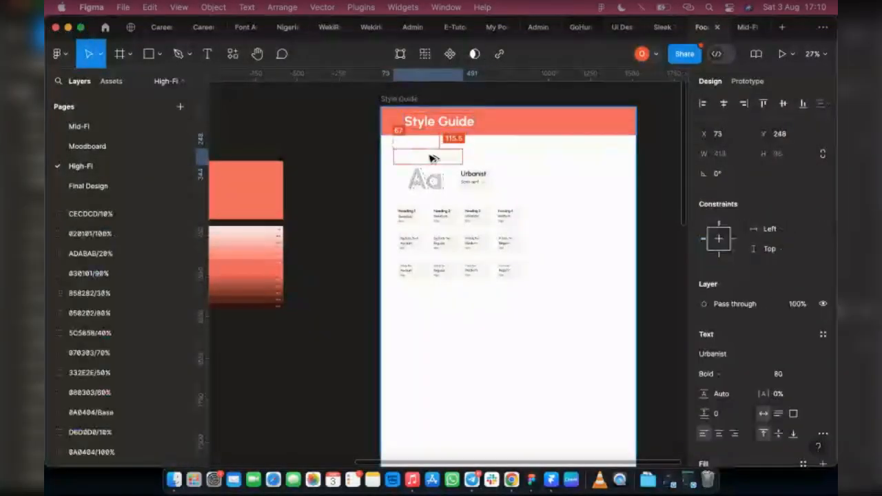
Colour the copied title text coral F4655C with the eyedropper and set its font size to 50.
scroll(429, 158, "down", 5)
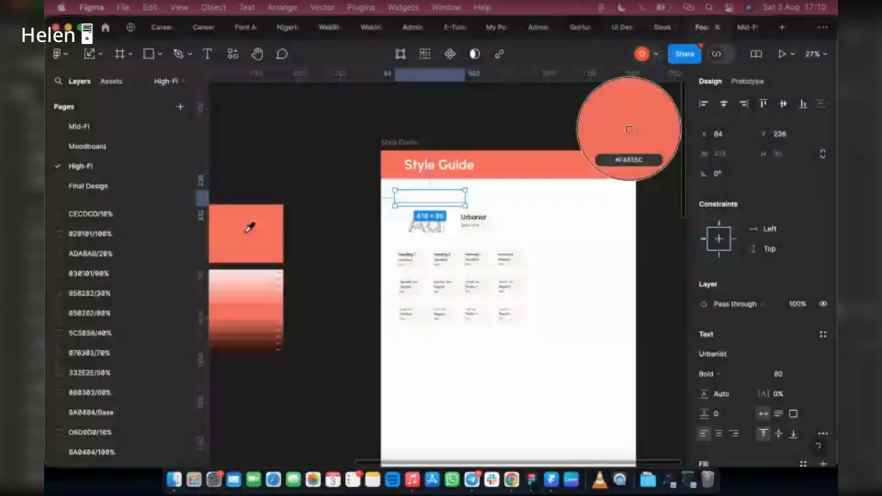
left_click(249, 228)
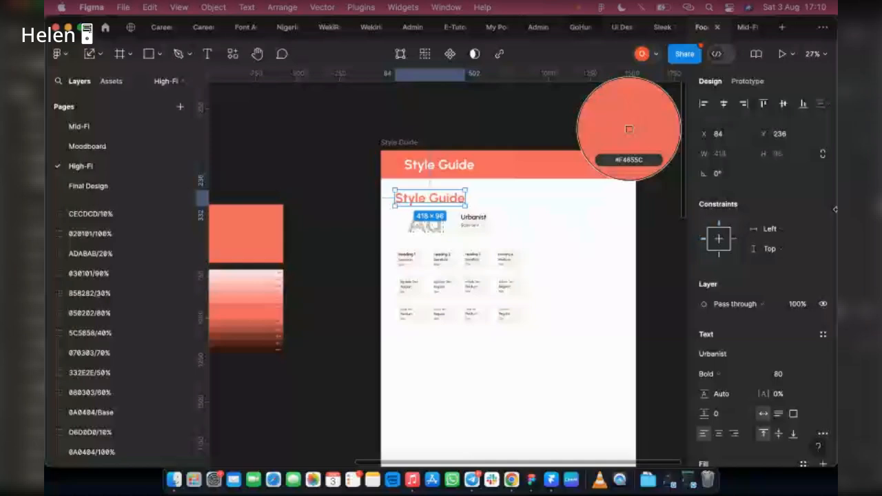
left_click(786, 374)
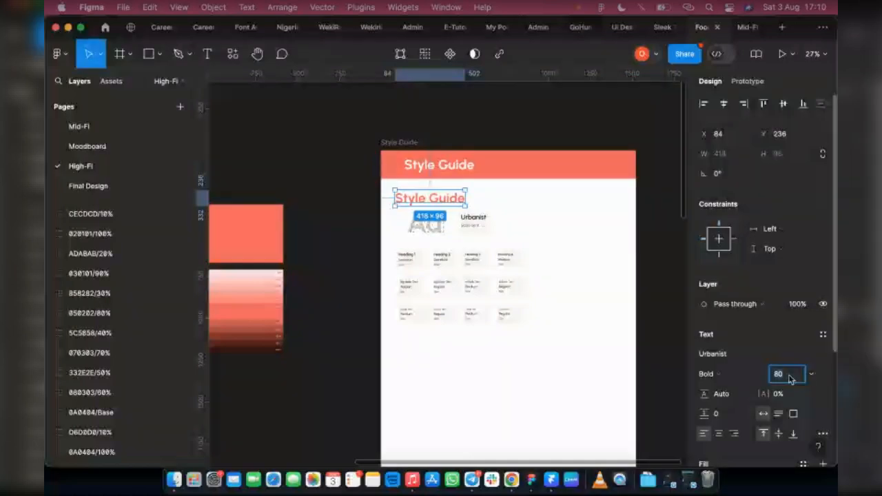
type("50")
key("Return")
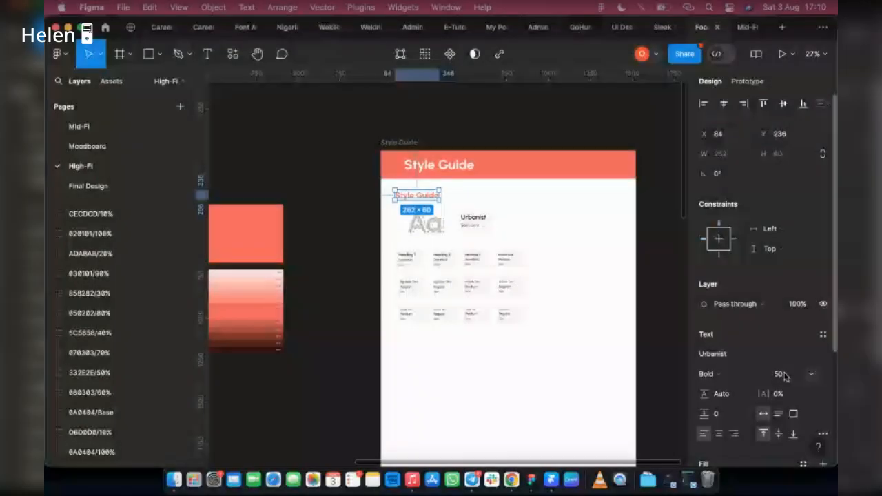
Rename the Style Guide header title to Typography.
double_click(424, 195)
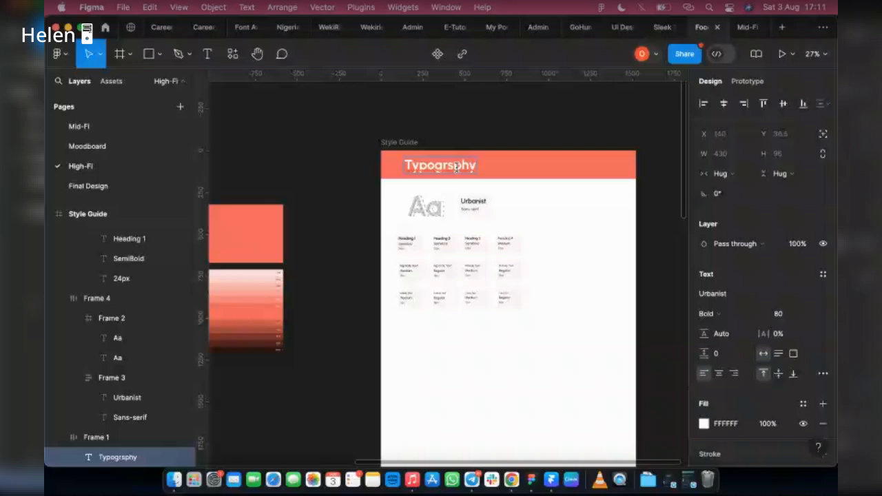
type("a")
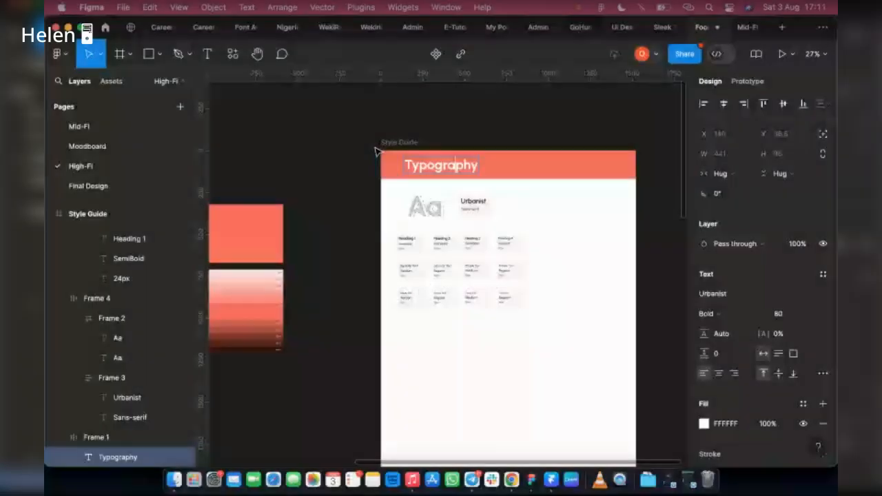
Shorten the Style Guide frame to about 1211 px tall.
left_click(400, 143)
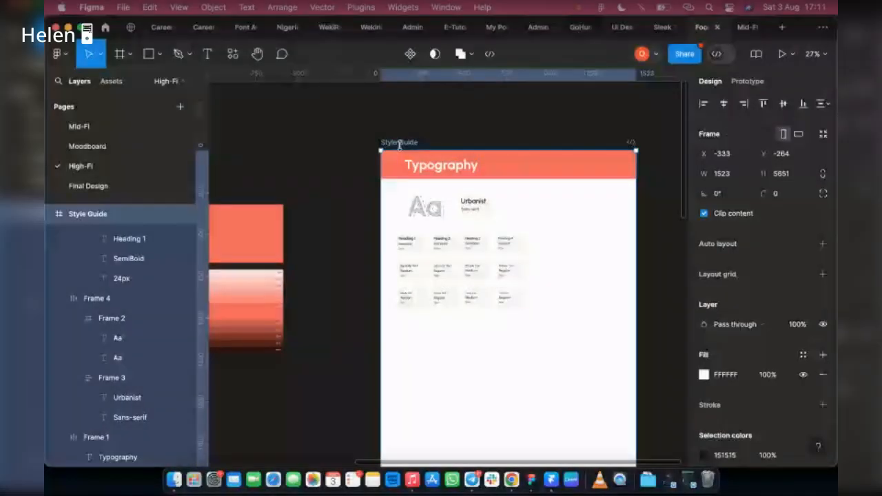
scroll(422, 346, "down", 5)
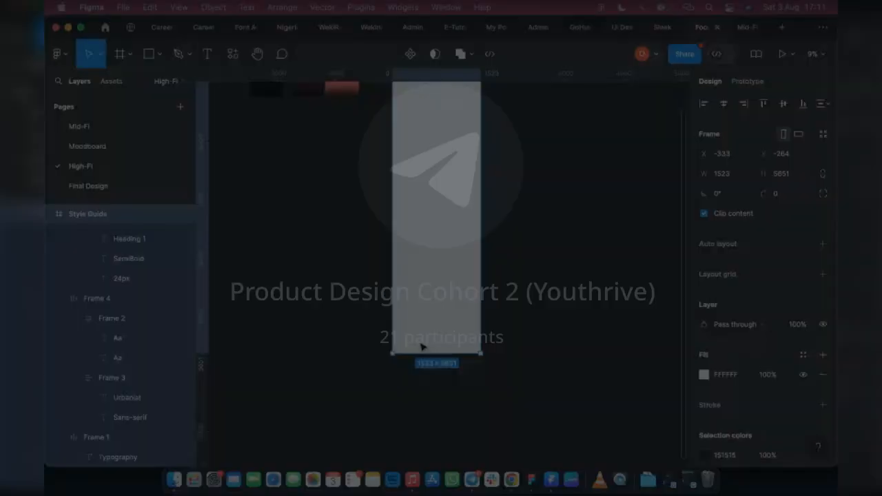
left_click_drag(422, 352, 400, 118)
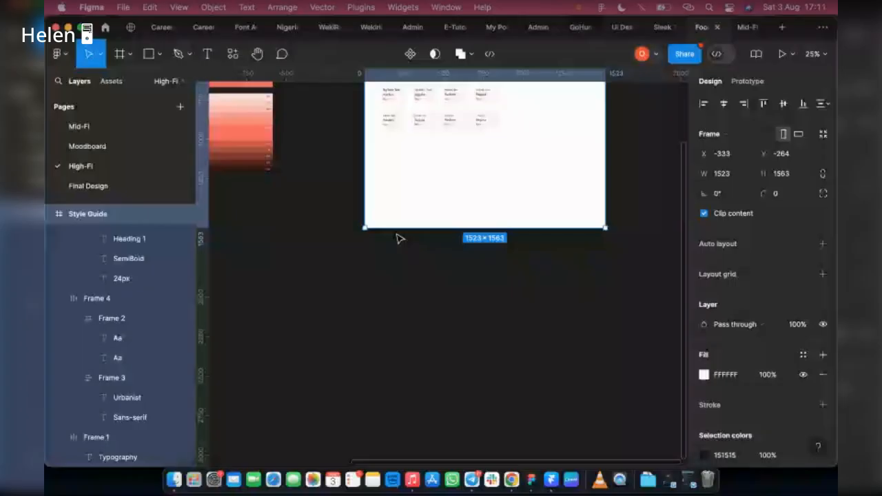
Duplicate the Style Guide frame beside the original and retitle the copy's header as Colors.
left_click_drag(398, 228, 397, 180)
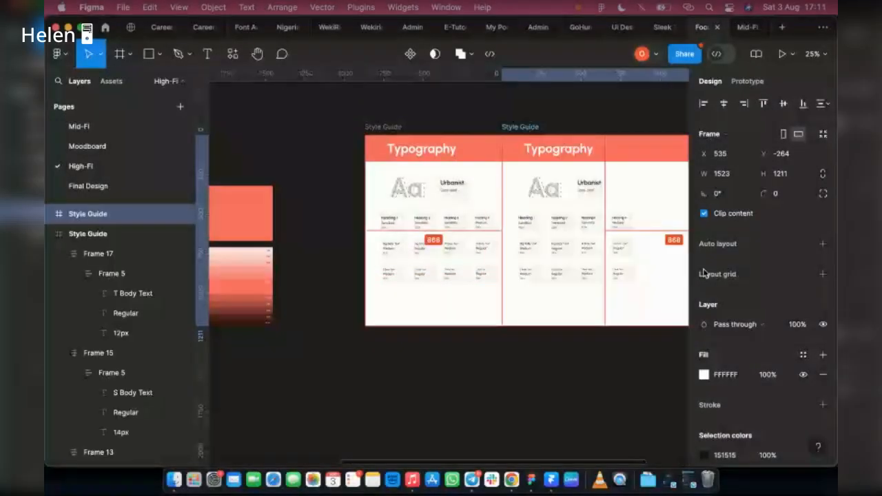
left_click_drag(704, 273, 642, 262)
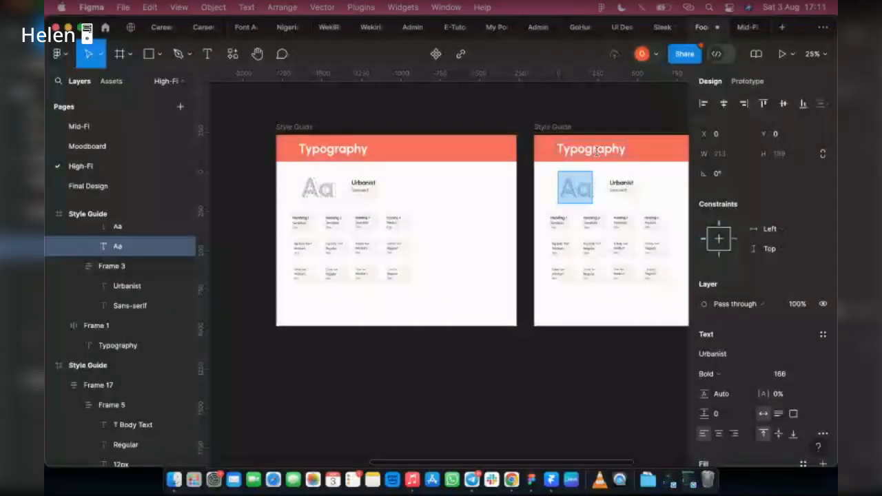
double_click(609, 149)
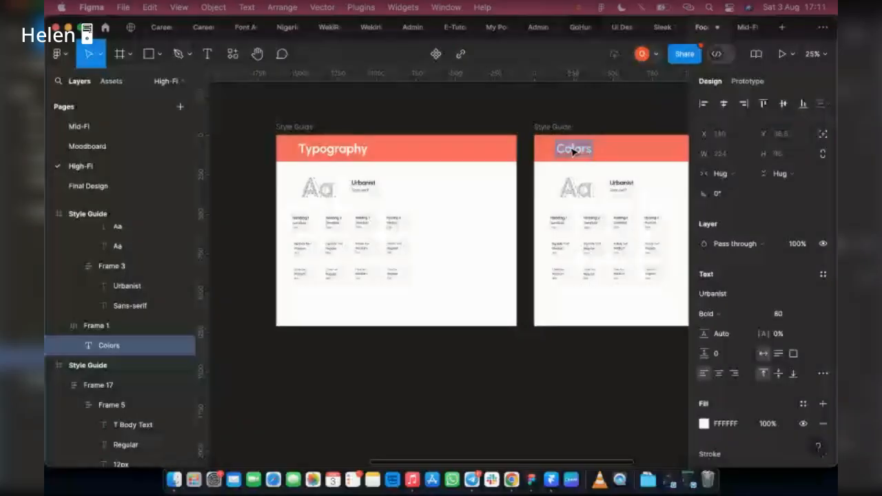
Compare against the Main colour swatch layout in the reference design file.
key("Escape")
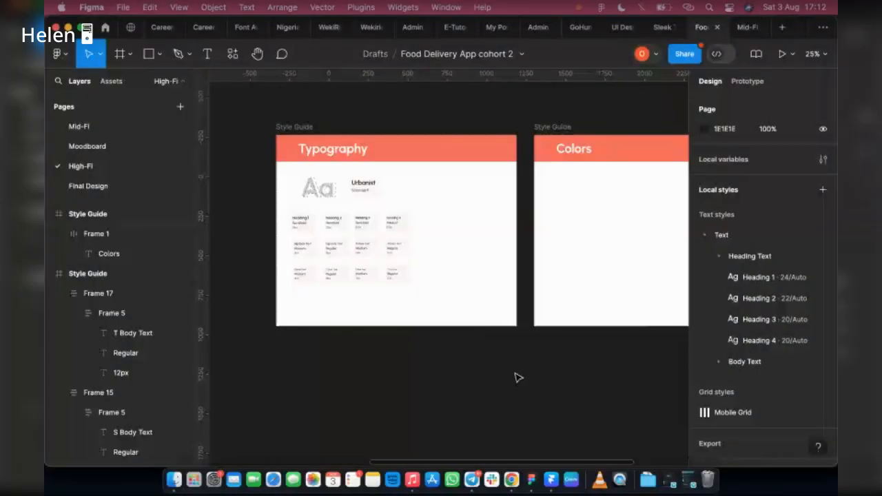
left_click(199, 30)
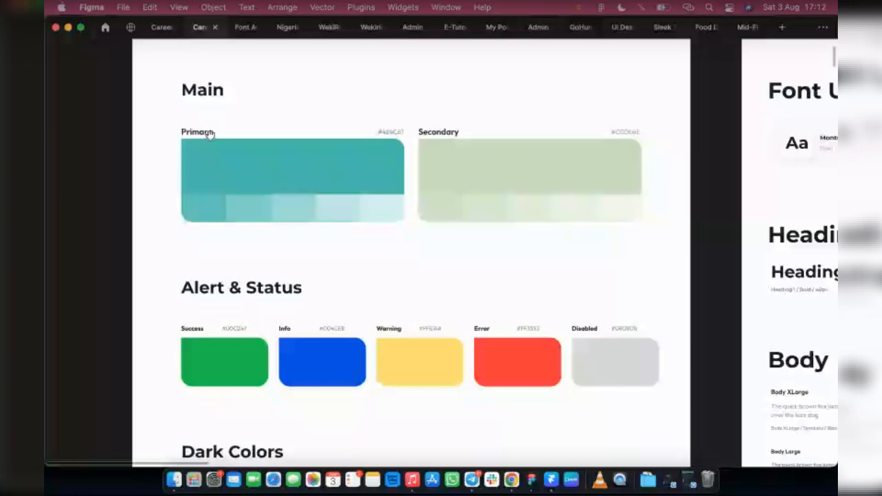
left_click(698, 27)
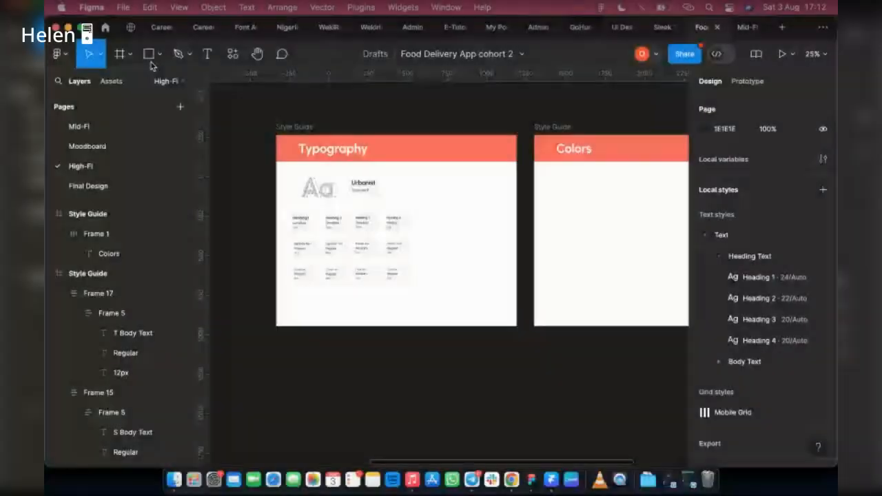
Draw a rectangle about 373 × 204 px inside the Colors frame and fill it coral F4655C.
left_click(150, 56)
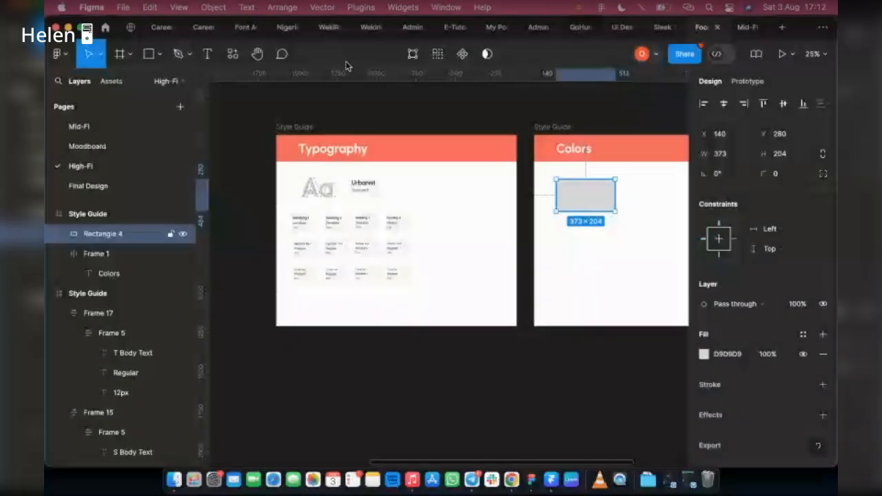
left_click(202, 27)
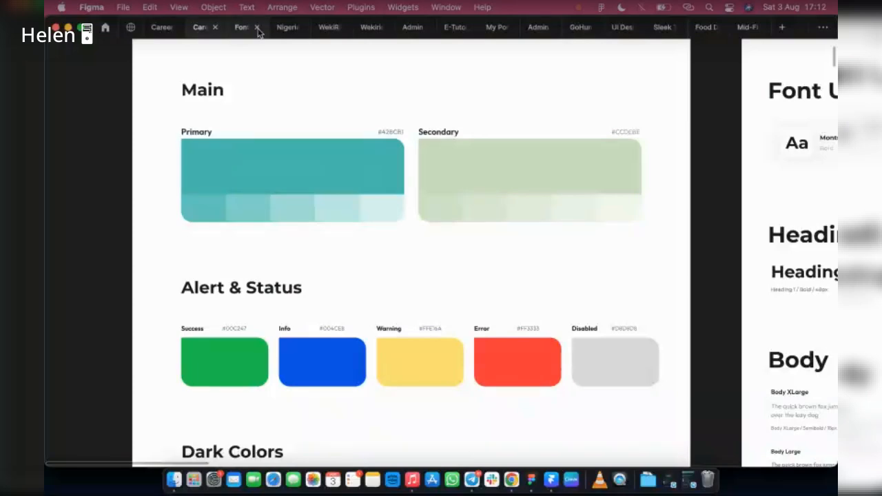
mouse_move(696, 31)
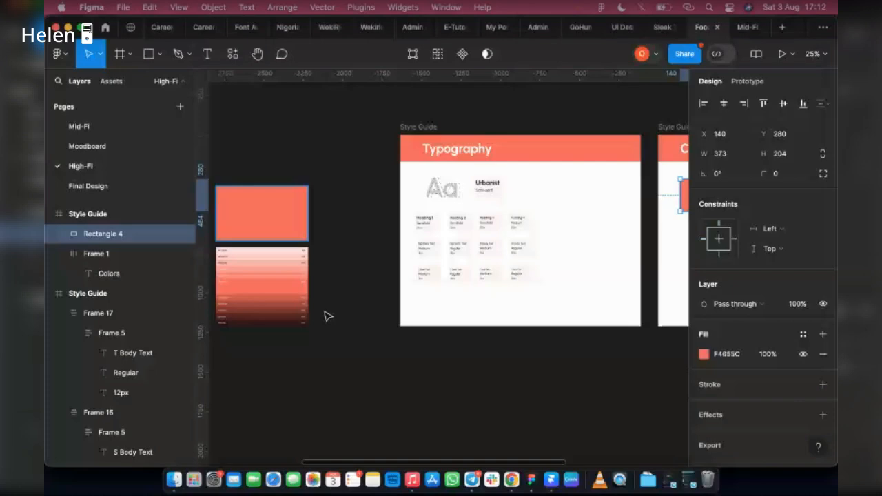
Move the coral rectangle just below the Colors header and widen it to about 841 px.
scroll(413, 289, "right", 5)
scroll(620, 197, "up", 5)
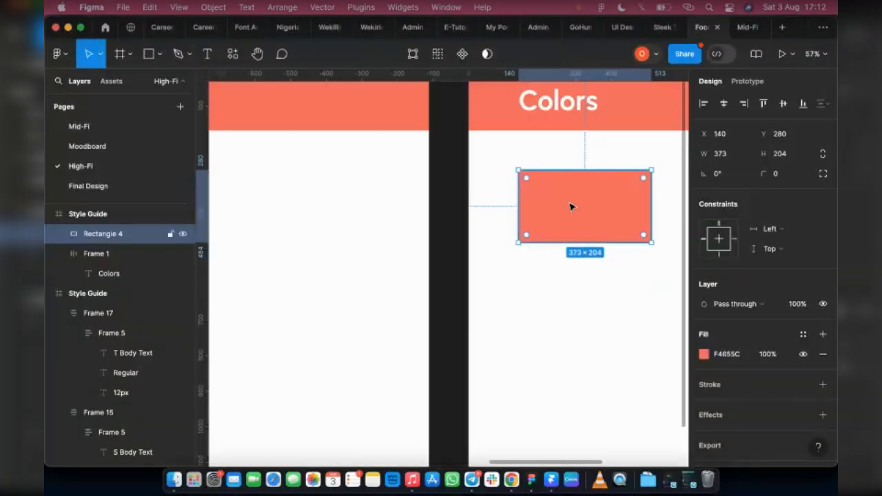
left_click_drag(570, 206, 564, 218)
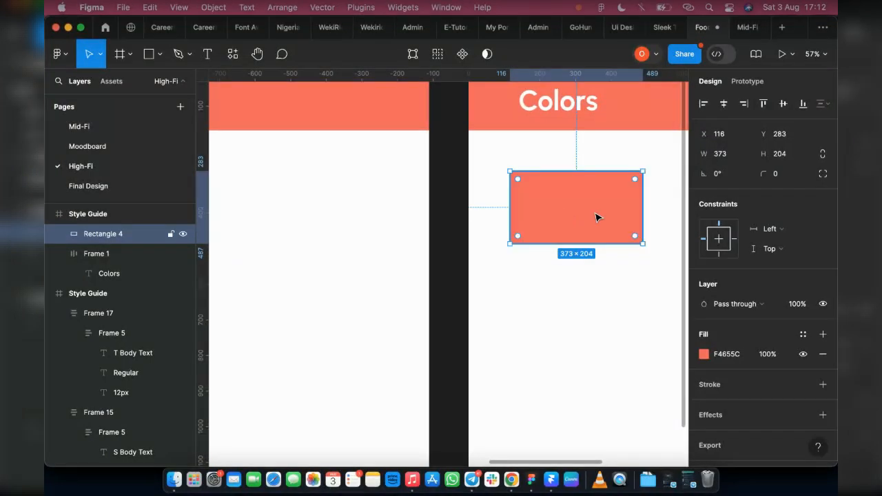
scroll(596, 217, "right", 5)
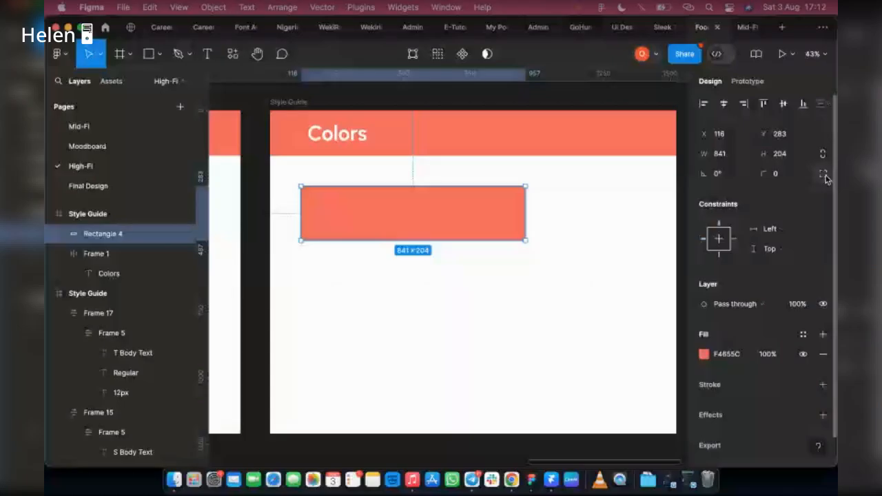
Set the coral rectangle's top-right corner radius to 50, leaving the other corners square.
left_click(823, 175)
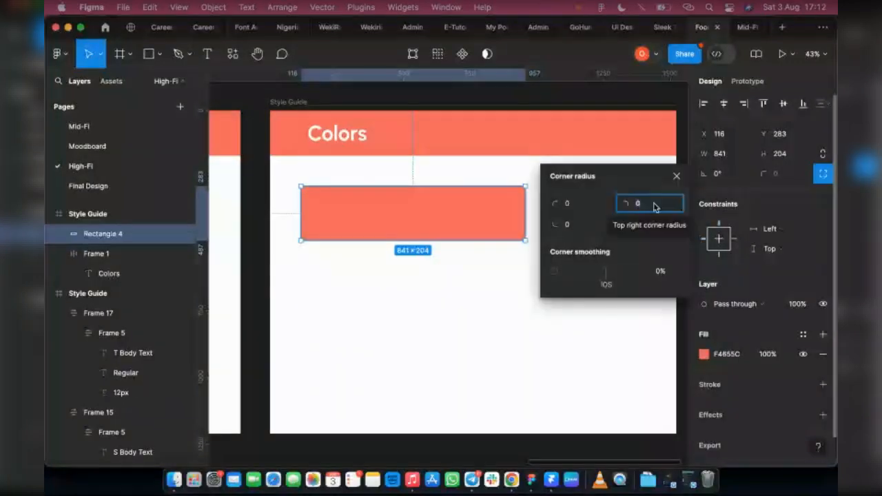
type("40")
key("Return")
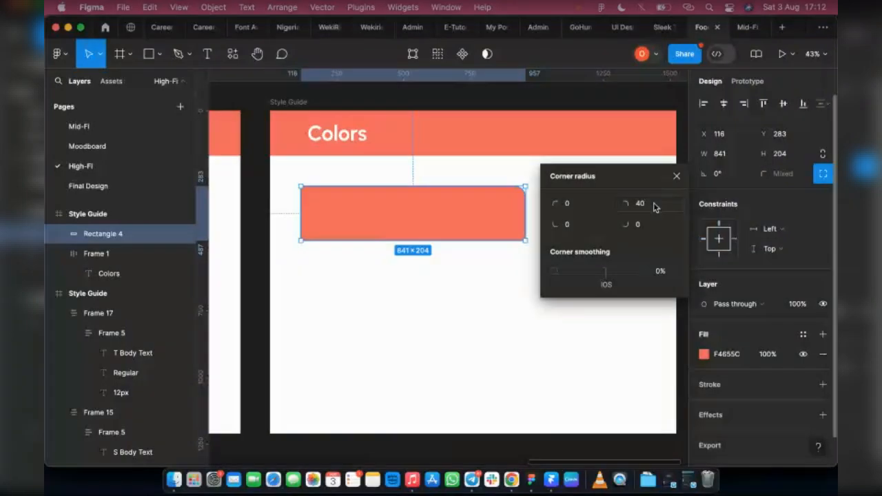
left_click(651, 204)
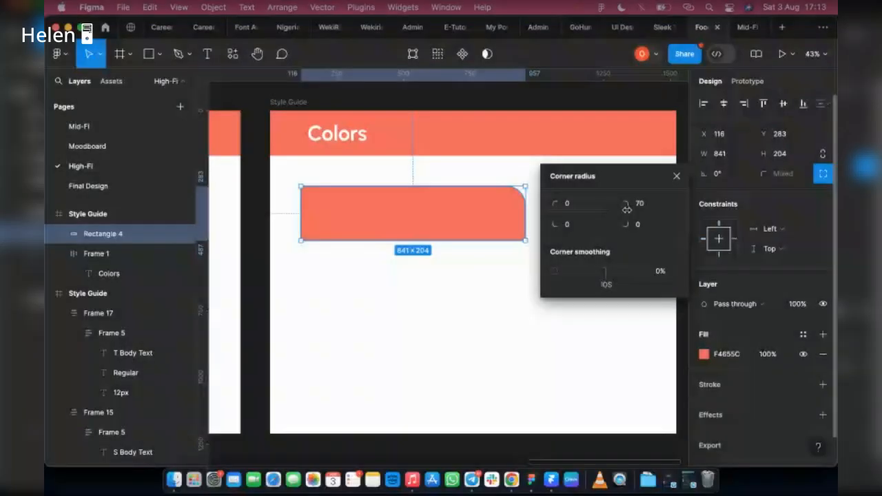
left_click(661, 209)
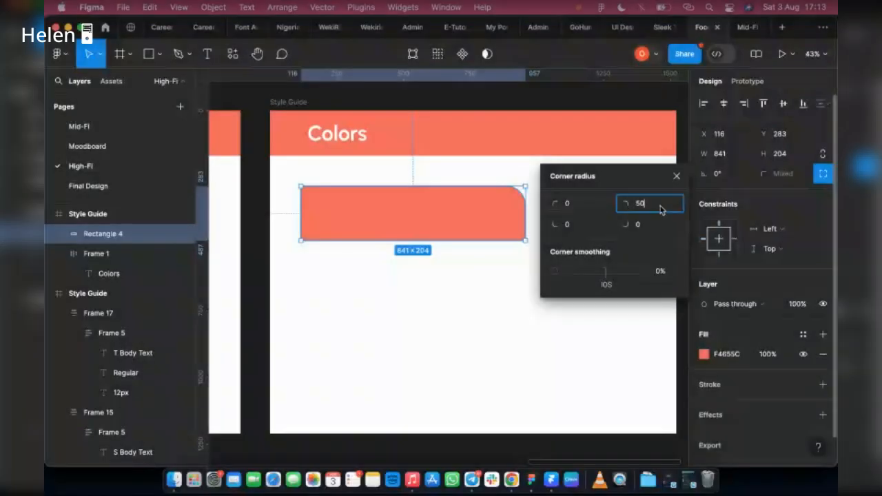
type("50")
key("Return")
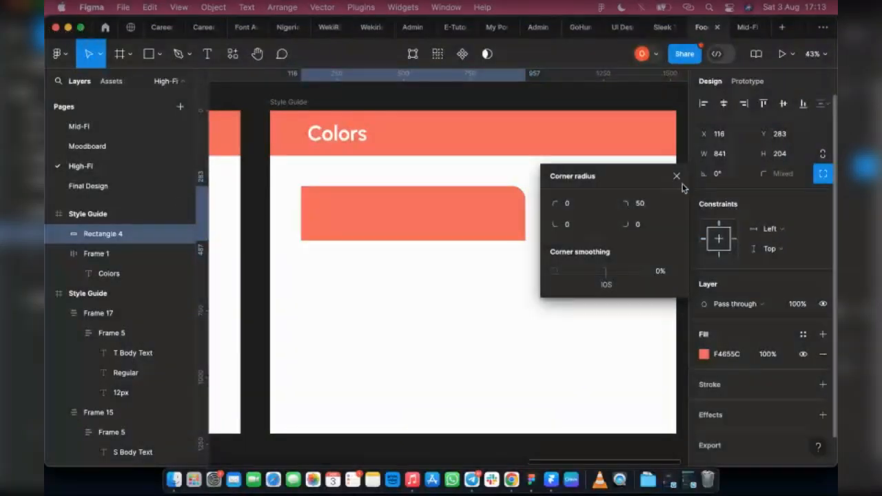
left_click(321, 262)
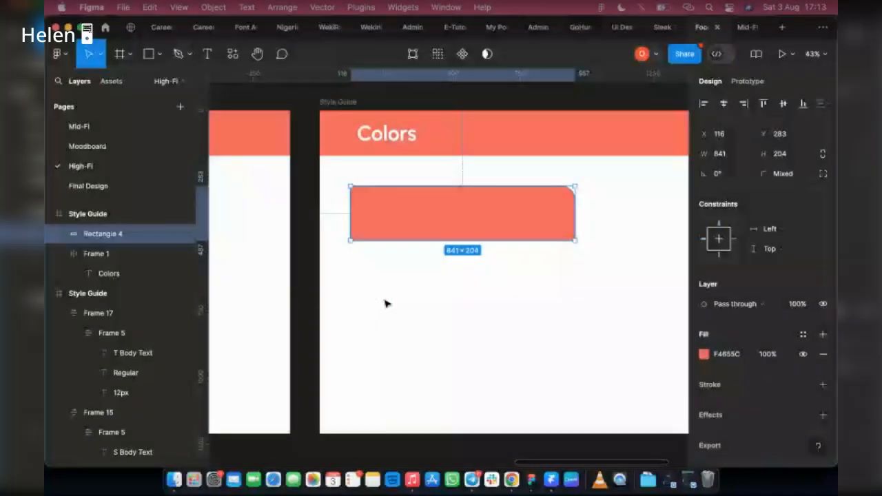
Move the coral tints swatch group into the Colors frame below the coral rectangle.
scroll(386, 304, "left", 10)
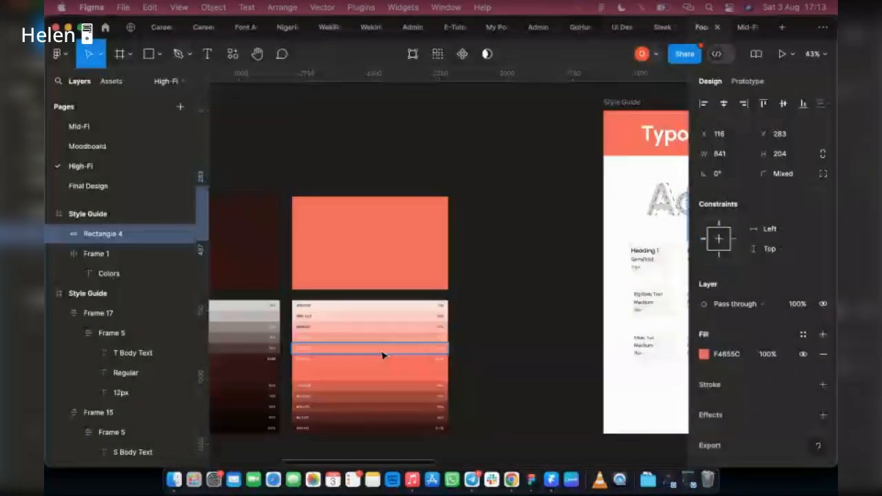
scroll(383, 356, "up", 5)
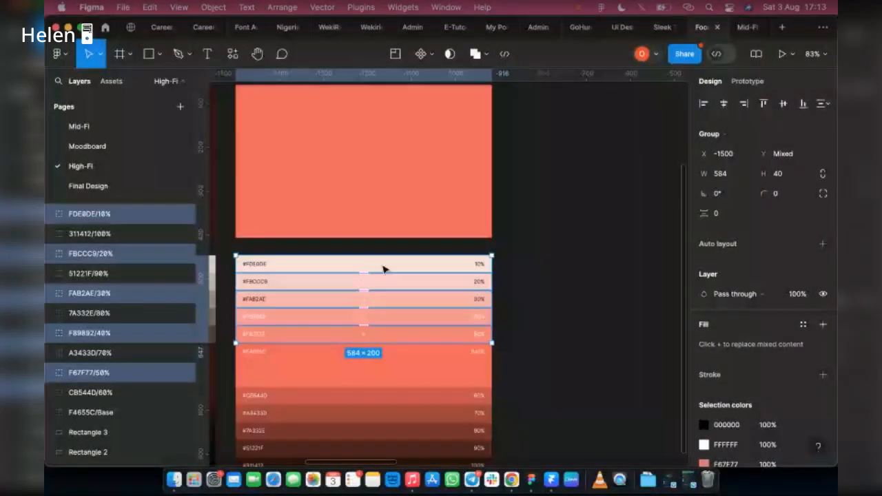
scroll(383, 269, "down", 5)
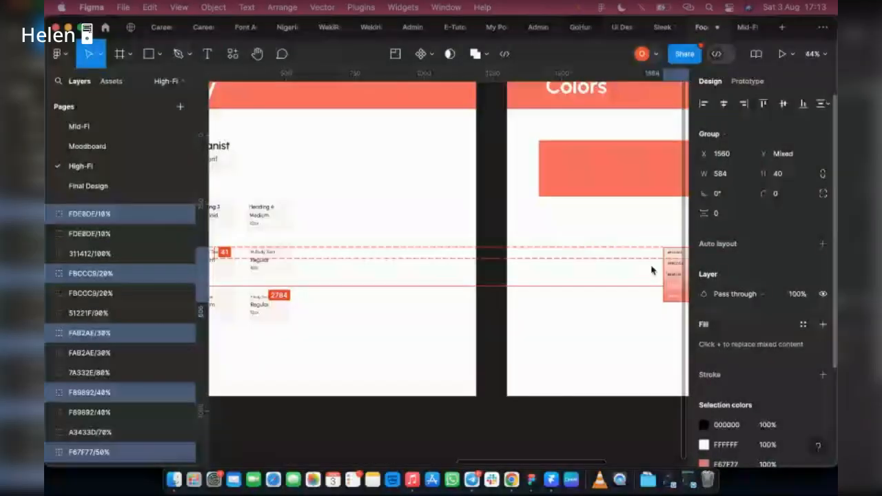
left_click_drag(650, 271, 551, 275)
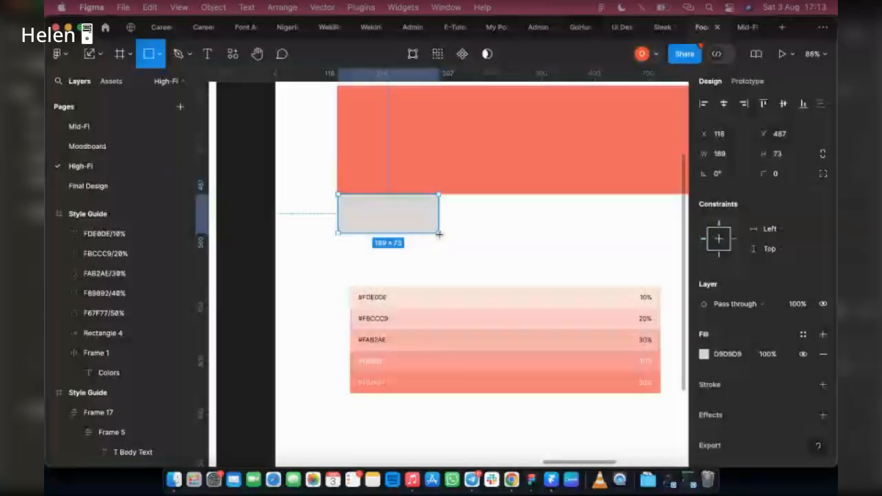
Draw a grey rectangle about 190 × 75 px directly beneath the coral rectangle.
left_click_drag(439, 234, 439, 234)
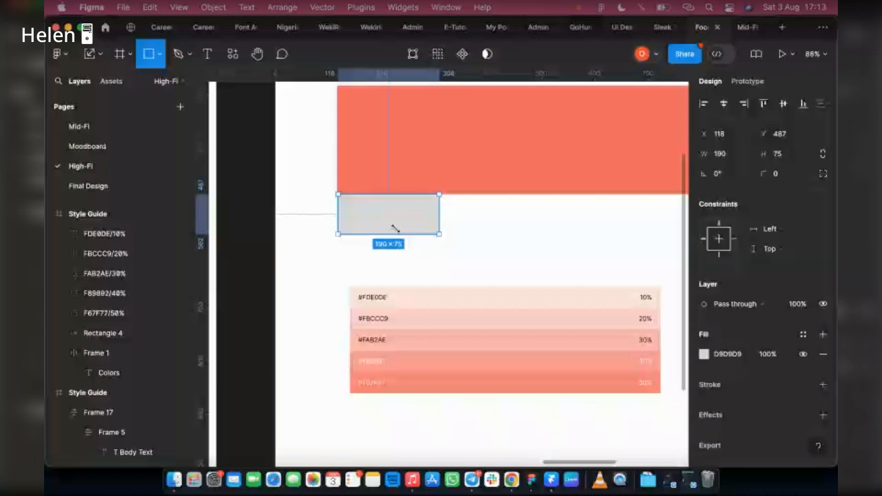
scroll(301, 245, "down", 5)
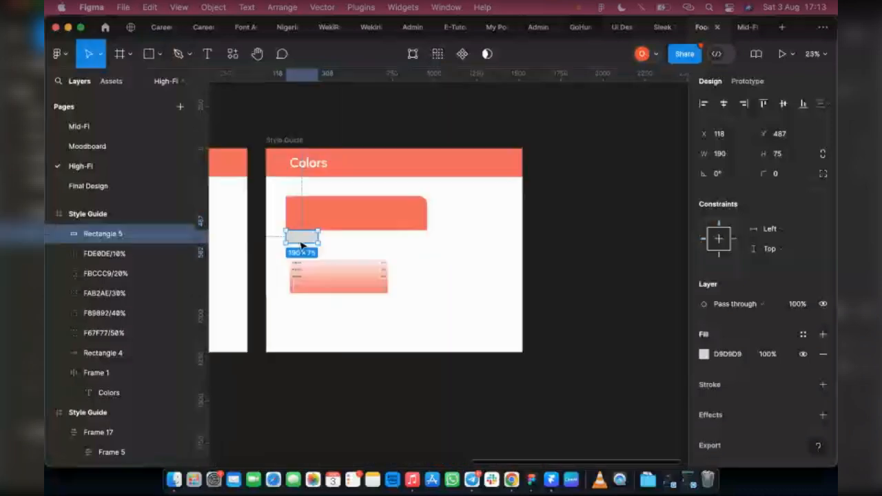
scroll(301, 246, "up", 5)
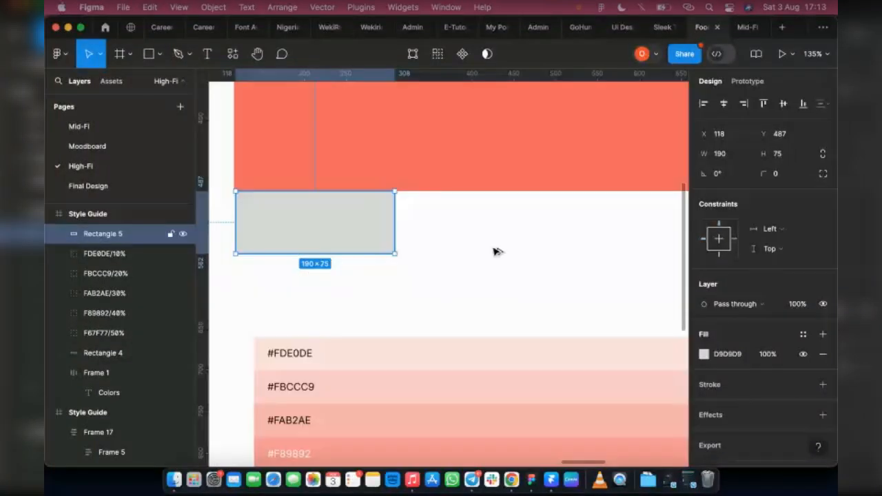
Duplicate the grey rectangle into a horizontal row of five.
key("super+d")
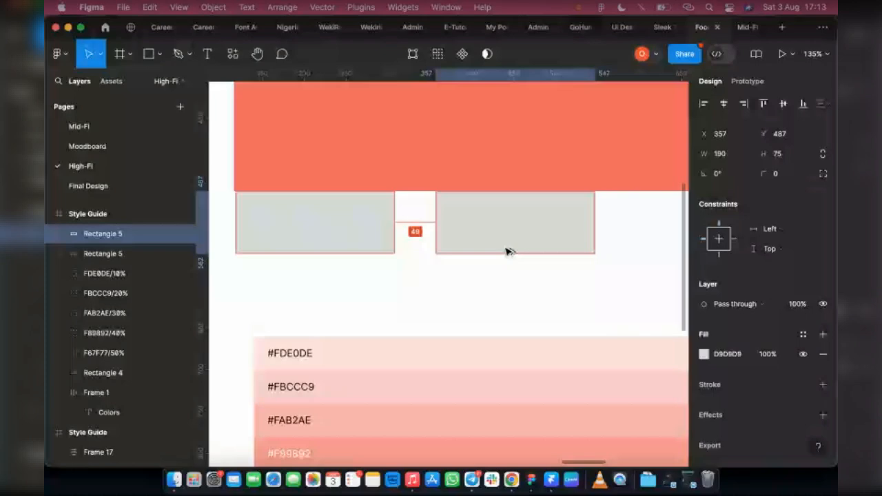
left_click_drag(507, 249, 510, 250)
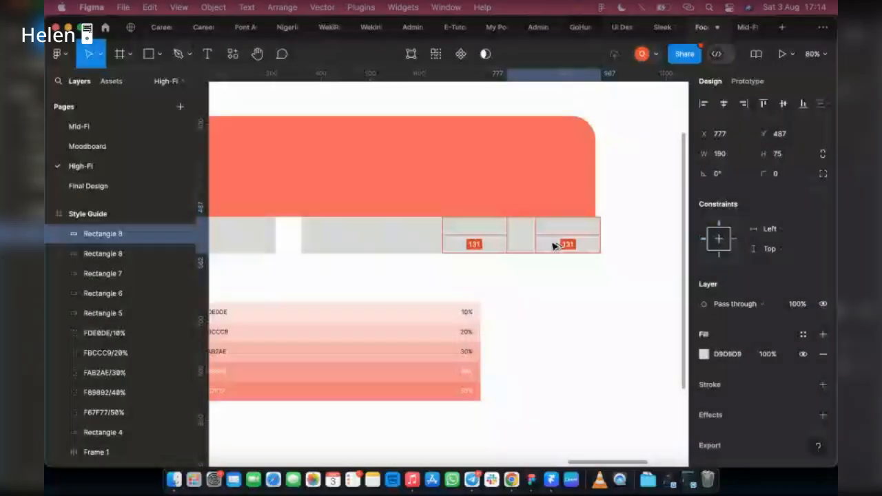
Set the width of all five grey rectangles to 167 px so the row spans the coral rectangle.
left_click_drag(555, 246, 477, 247)
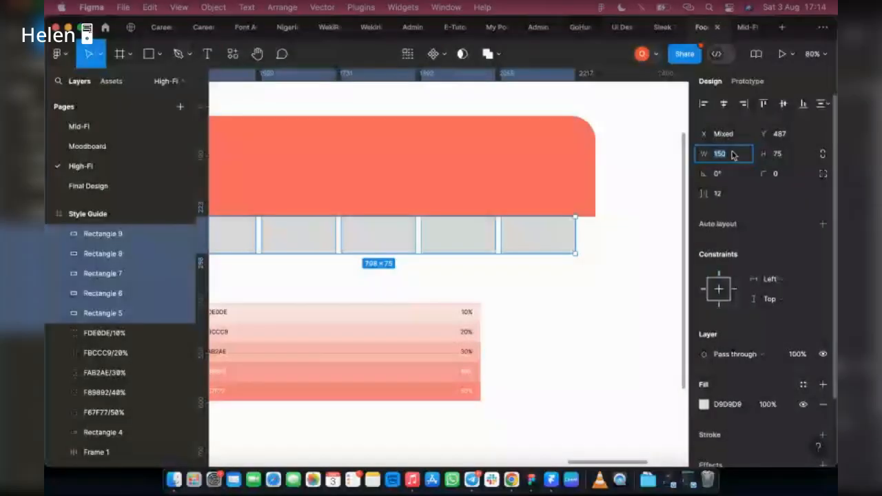
type("160")
key("Return")
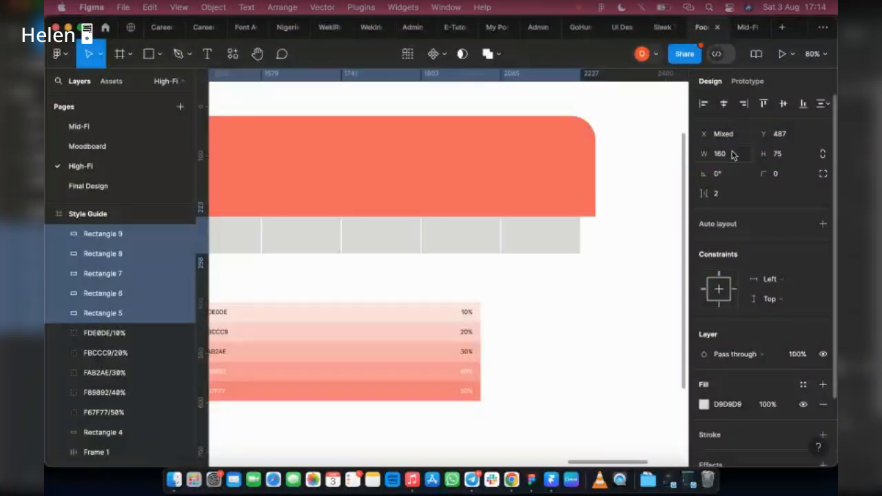
left_click(732, 155)
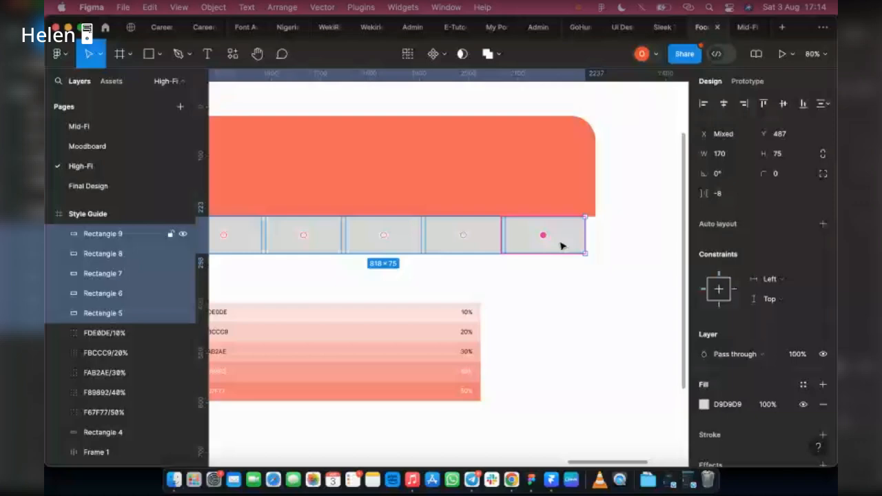
left_click(562, 246)
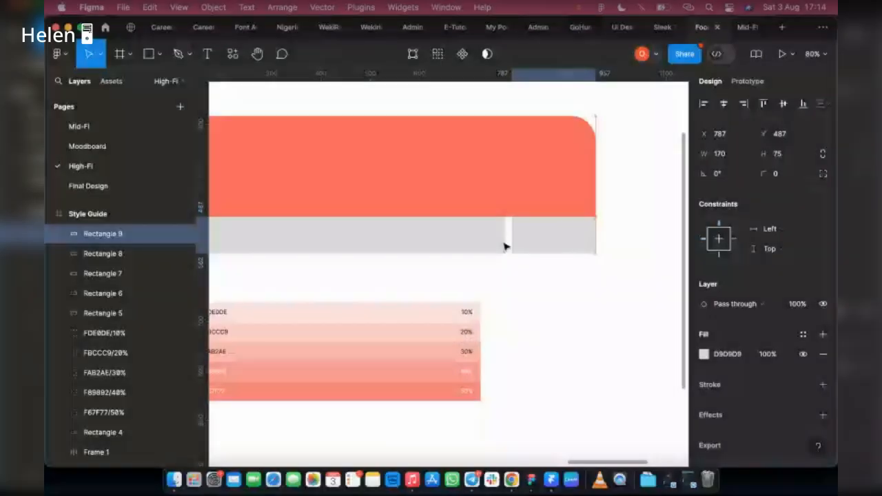
scroll(513, 245, "left", 3)
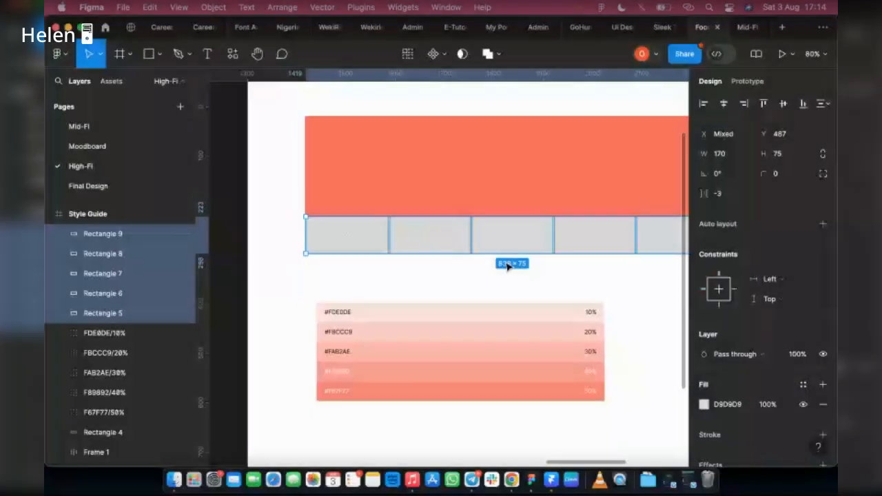
scroll(508, 267, "right", 3)
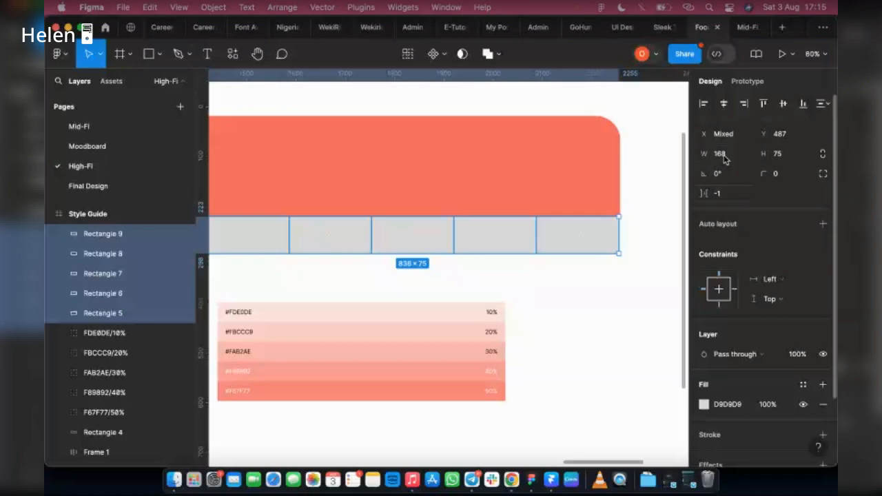
left_click(724, 158)
type("167")
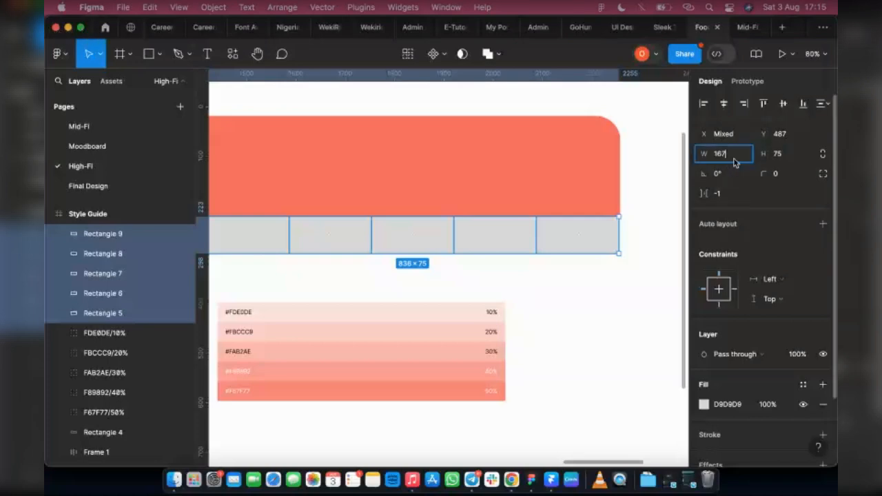
key("Return")
Inspect the grey rectangles' spacing by selecting them individually and together.
left_click(580, 286)
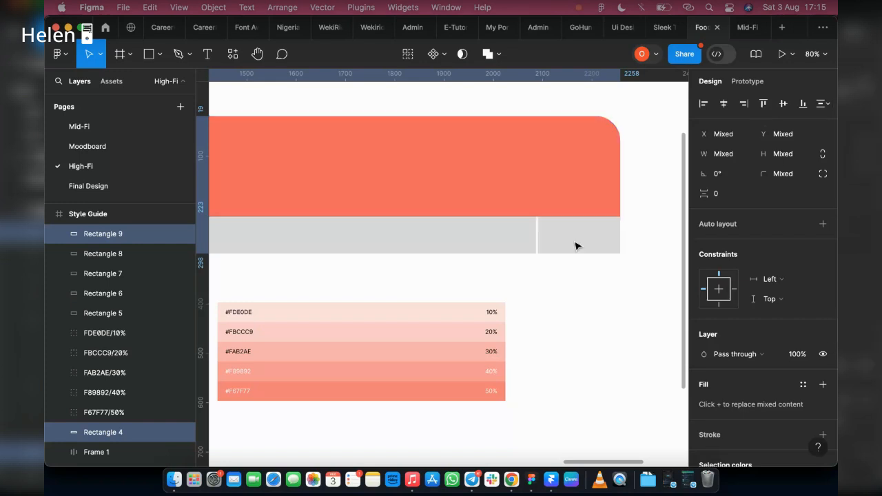
left_click(574, 244)
left_click(493, 248, "shift")
left_click(385, 248, "shift")
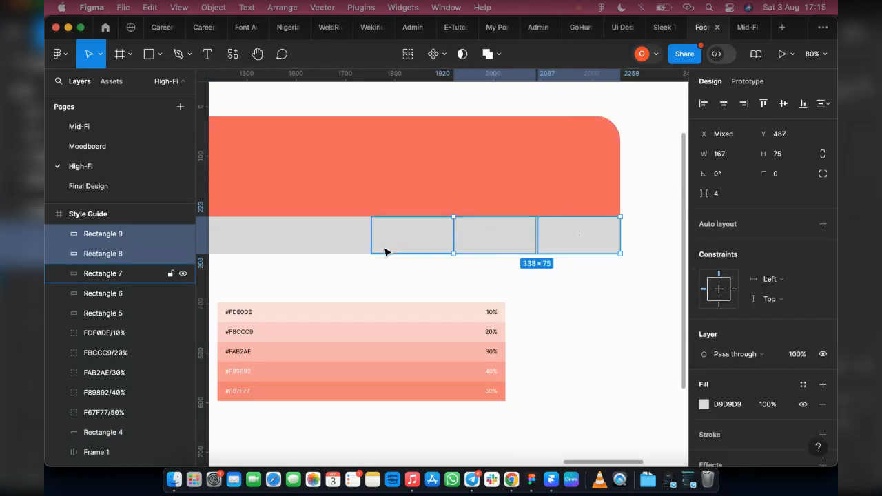
left_click(329, 248, "shift")
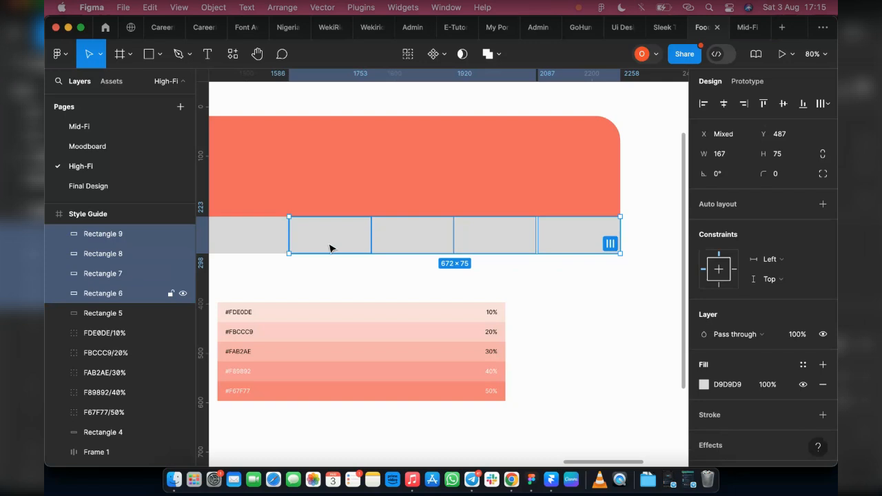
scroll(337, 247, "left", 3)
left_click(352, 246, "shift")
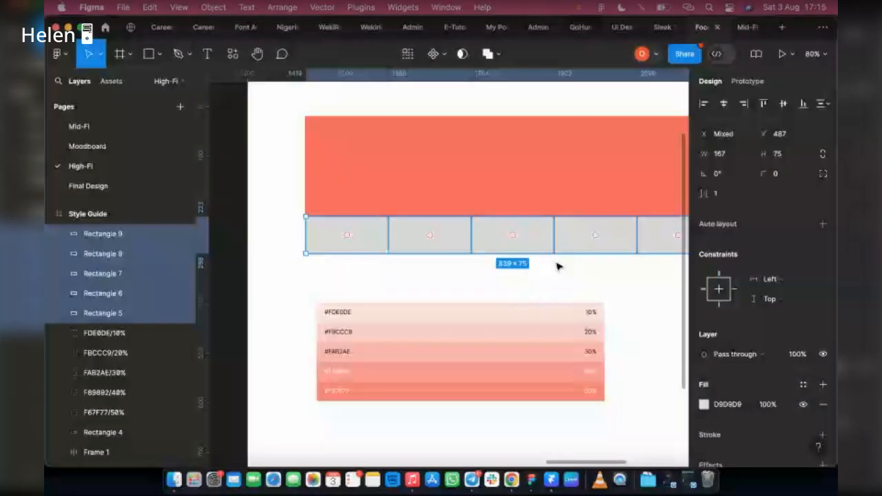
left_click(558, 267)
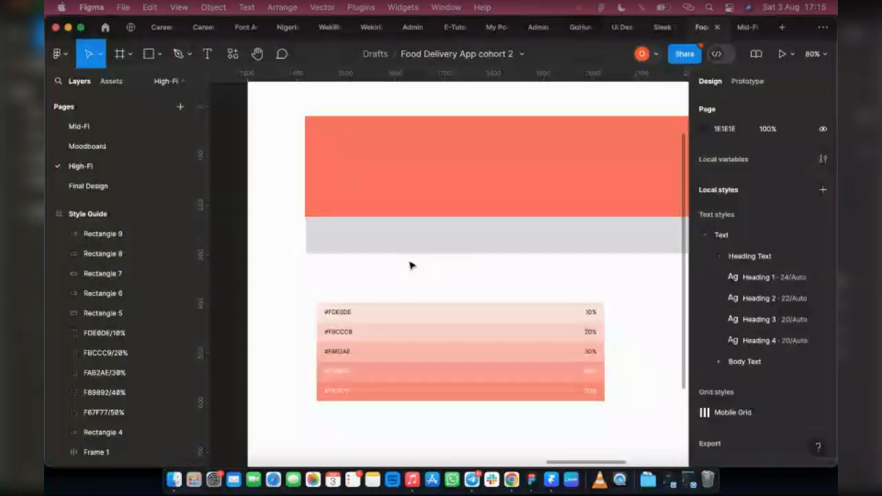
Undo the last change and zoom in to inspect how the grey rectangles line up beneath the coral rectangle.
key("super+z")
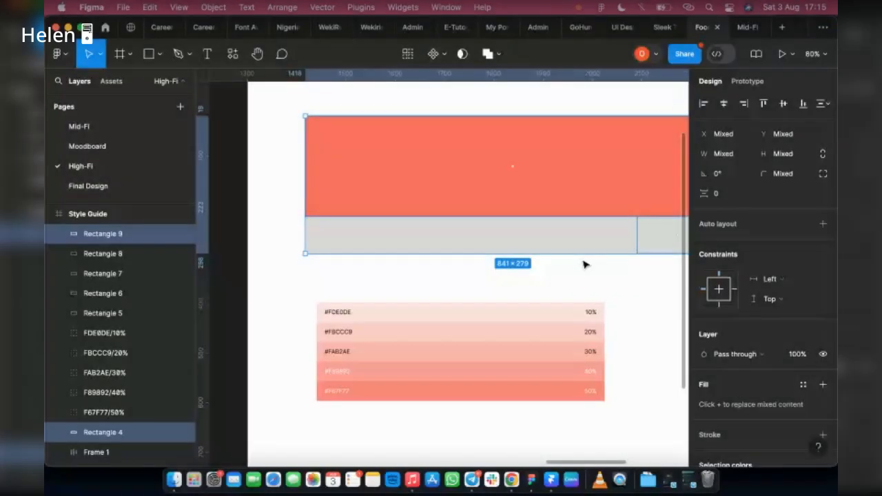
left_click(308, 240)
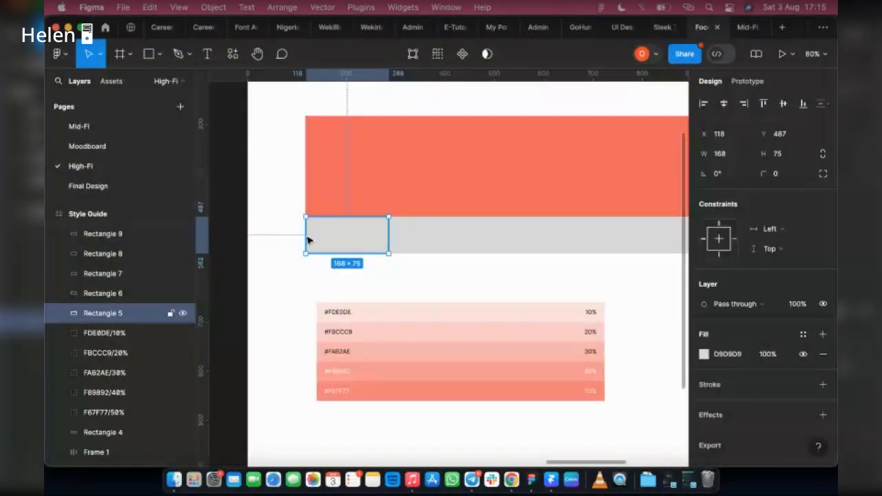
scroll(308, 240, "up", 10)
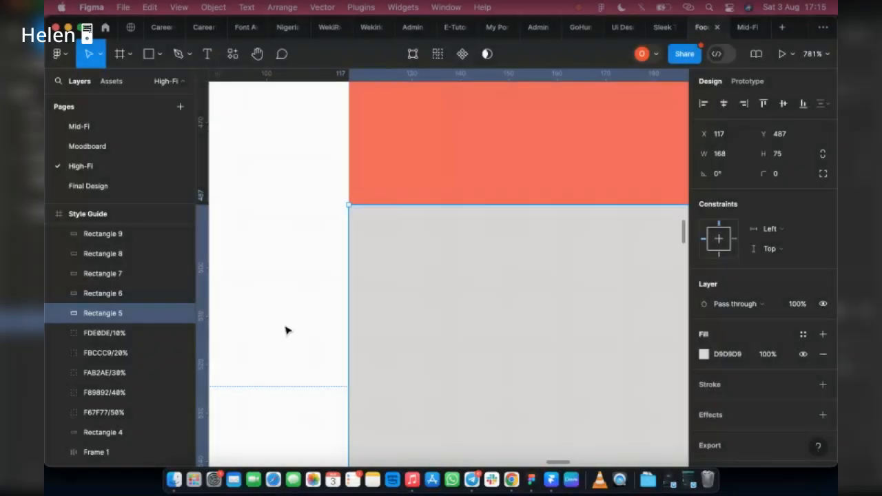
scroll(286, 330, "down", 5)
scroll(459, 376, "right", 5)
scroll(311, 347, "down", 2)
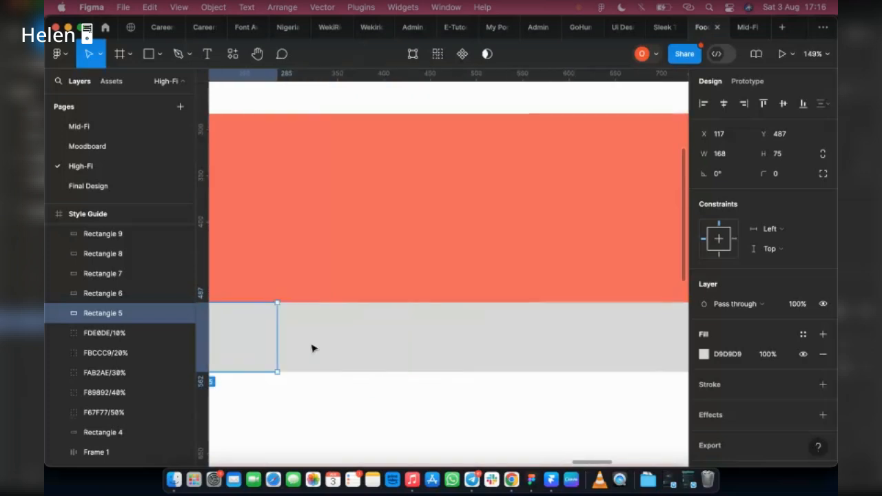
left_click(457, 359, "shift")
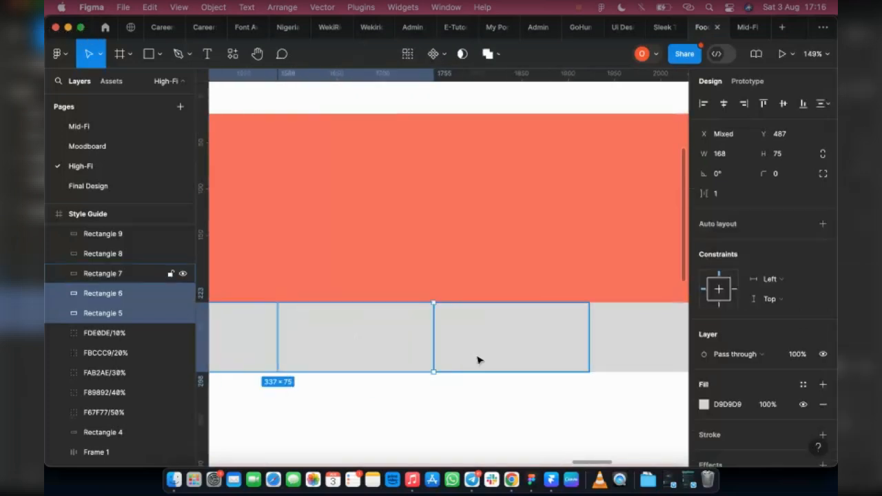
left_click(462, 360, "shift")
scroll(457, 361, "right", 3)
scroll(470, 359, "right", 3)
left_click(460, 355, "shift")
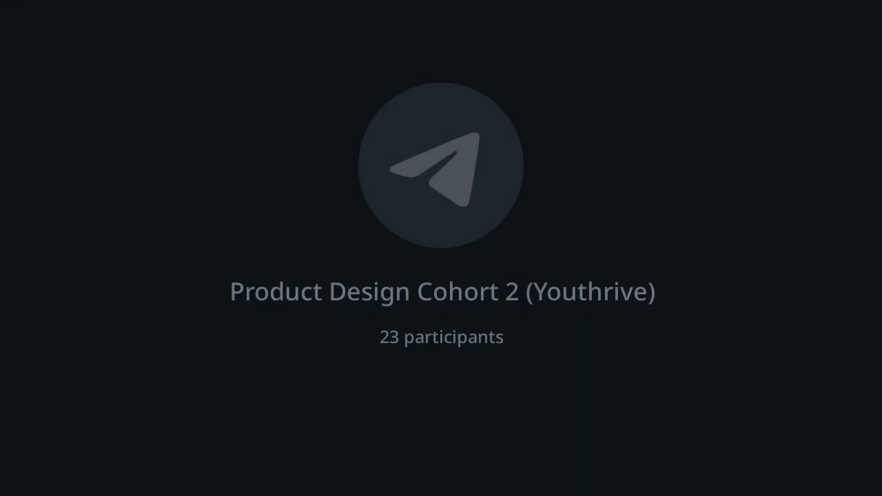
Fill the third grey rectangle with the 30% tint #FAB2AE by sampling it from the tint list with the eyedropper.
left_click(351, 263)
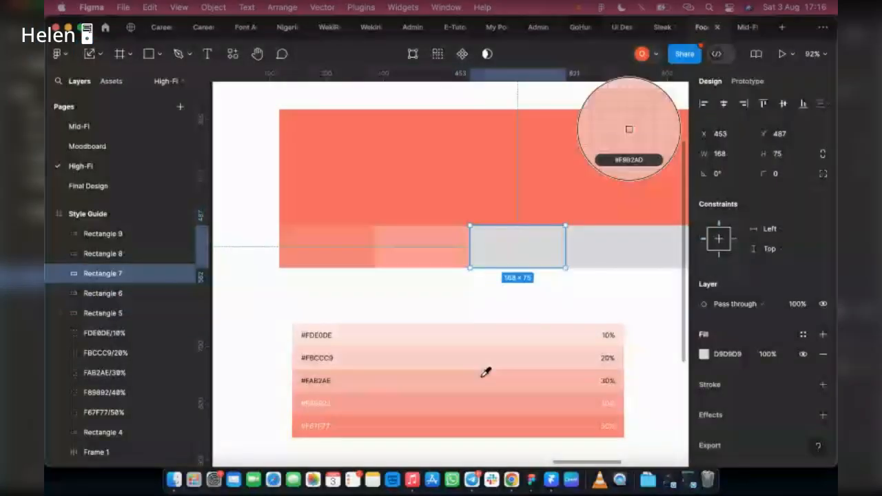
left_click(482, 376)
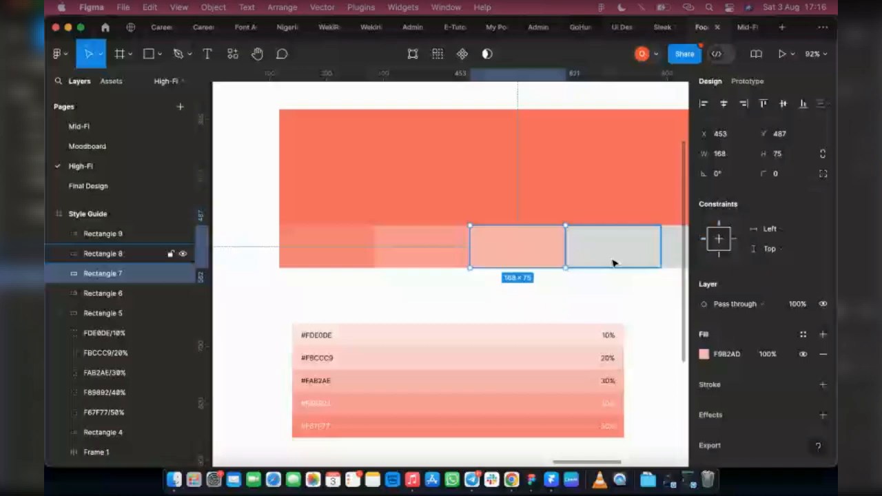
Fill the fourth grey rectangle with the 20% tint #FBCCC9 by sampling it from the tint list with the eyedropper.
left_click(613, 262)
key("i")
left_click(535, 370)
Set the bottom-right corner radius of the last tint rectangle to 50.
scroll(551, 257, "right", 5)
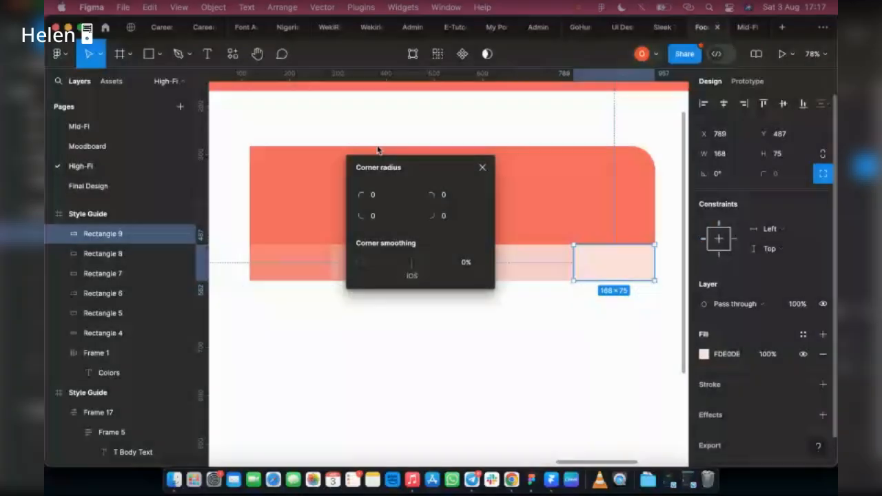
left_click_drag(377, 150, 352, 142)
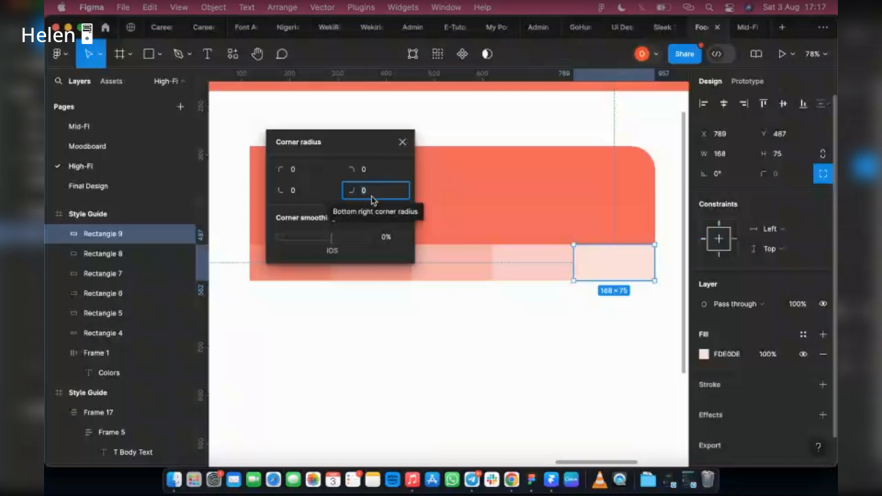
type("50")
key("Return")
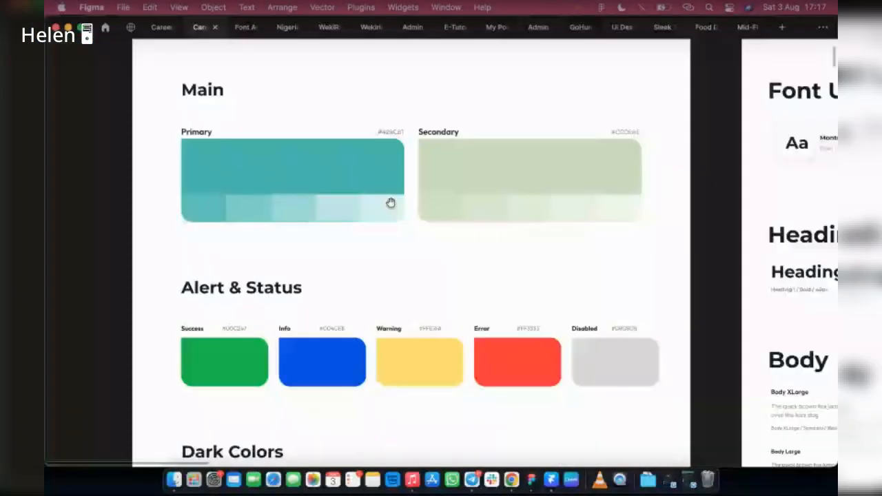
Return to the Food Delivery App cohort 2 file and view the finished coral swatch in the Colors frame.
mouse_move(698, 33)
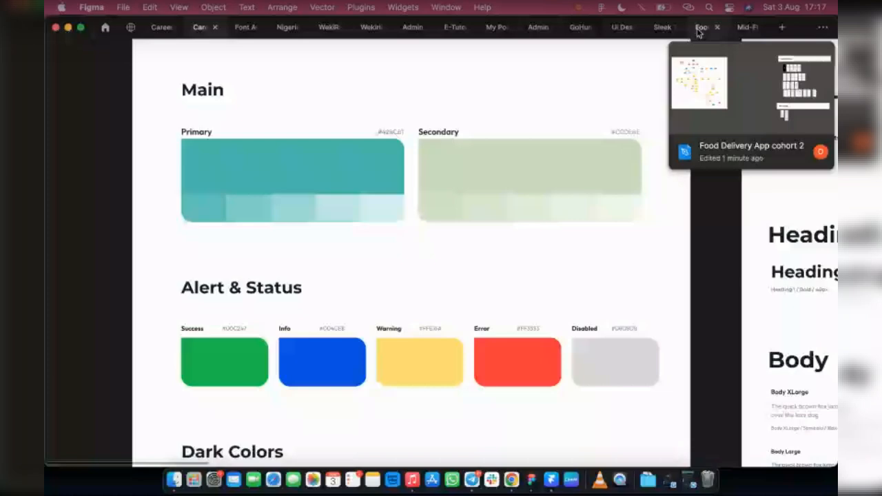
left_click(699, 31)
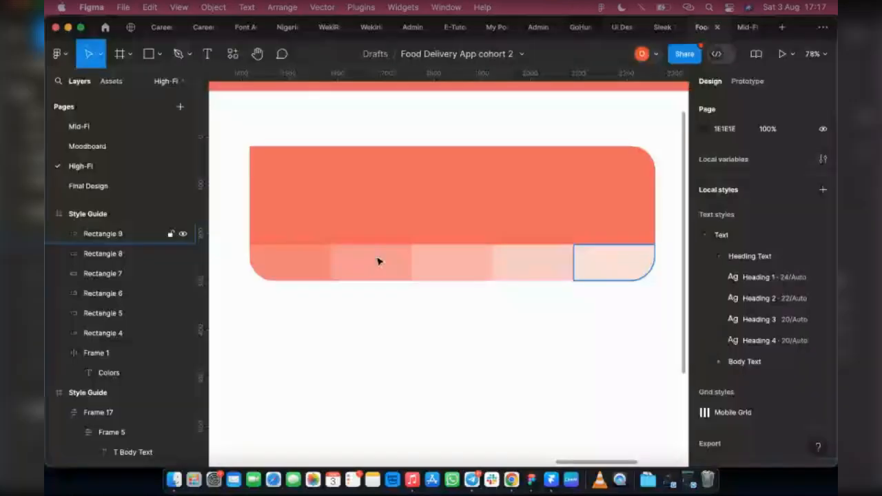
scroll(420, 277, "down", 2)
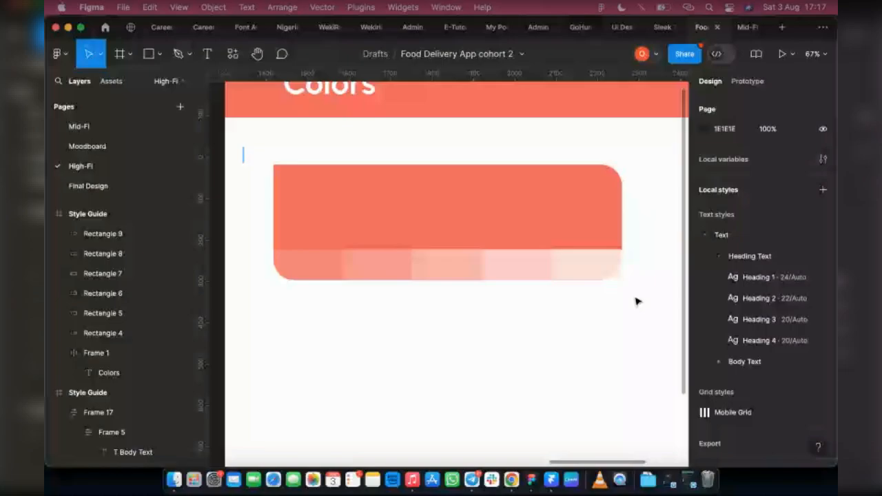